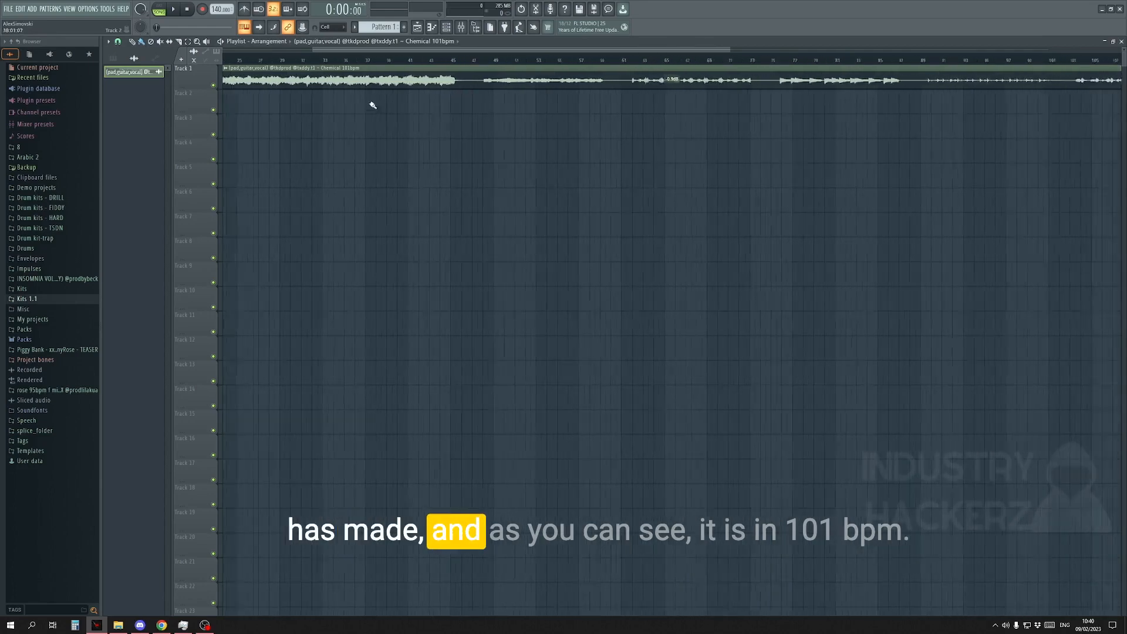
# Step: Set the project tempo to 101 BPM to match the sample
pyautogui.keyDown('ctrl'); pyautogui.scroll(-3, 244, 89); pyautogui.keyUp('ctrl')
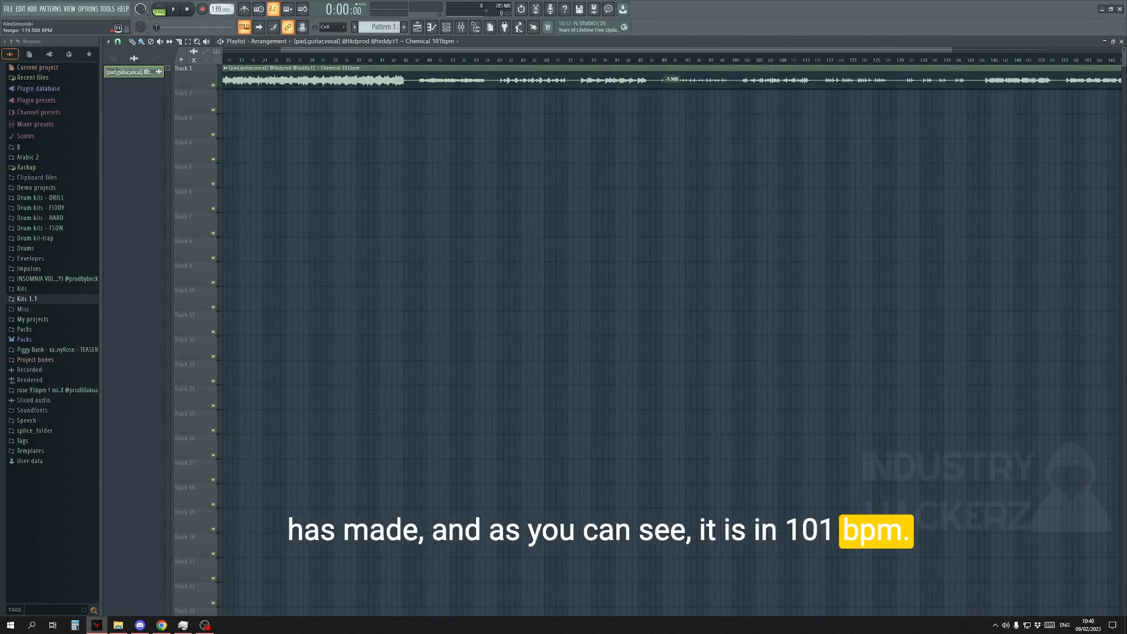
pyautogui.moveTo(222, 9); pyautogui.dragTo(222, 52)
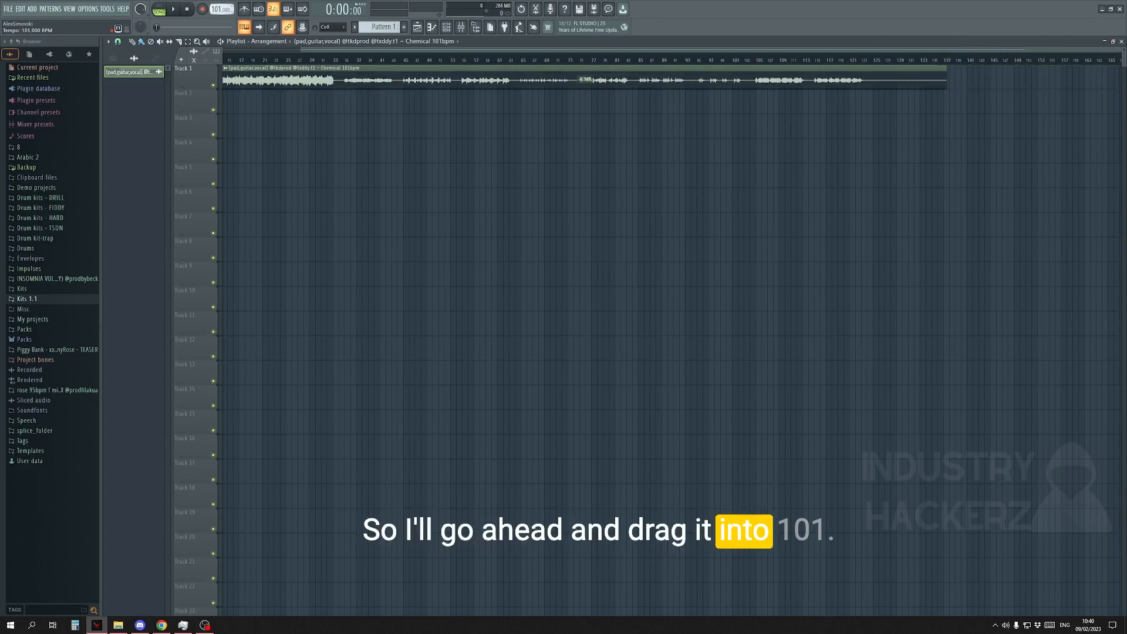
# Step: Slice the sample clip on Track 1 into its separate stems, cutting every 10 bars from bar 35
pyautogui.scroll(1, 310, 118)
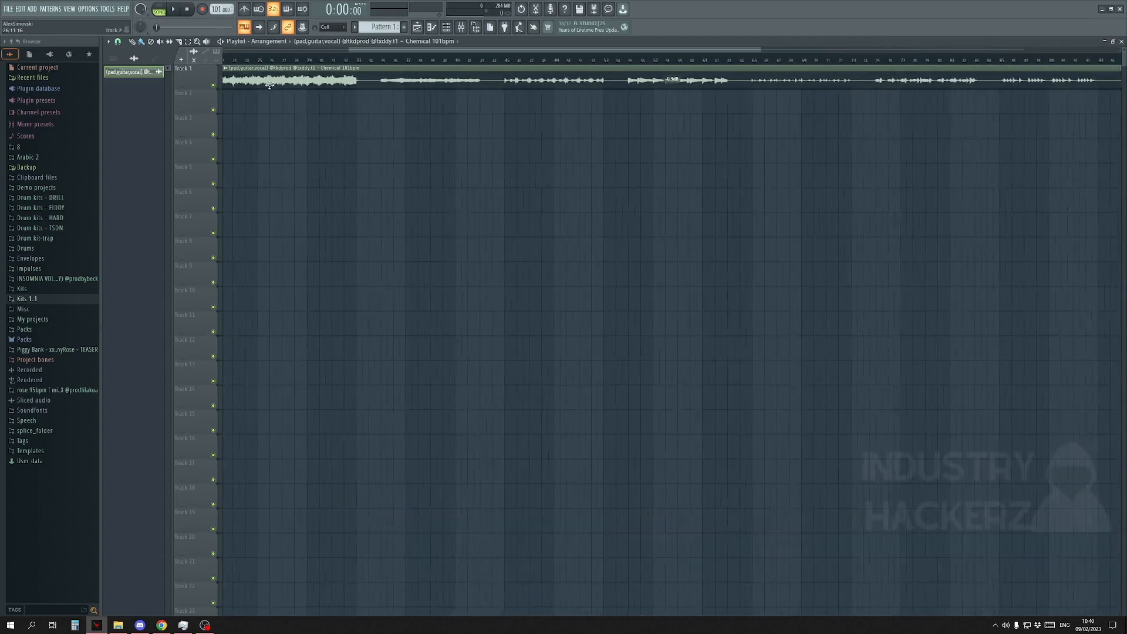
pyautogui.moveTo(375, 51); pyautogui.dragTo(247, 50)
pyautogui.scroll(-1, 246, 64)
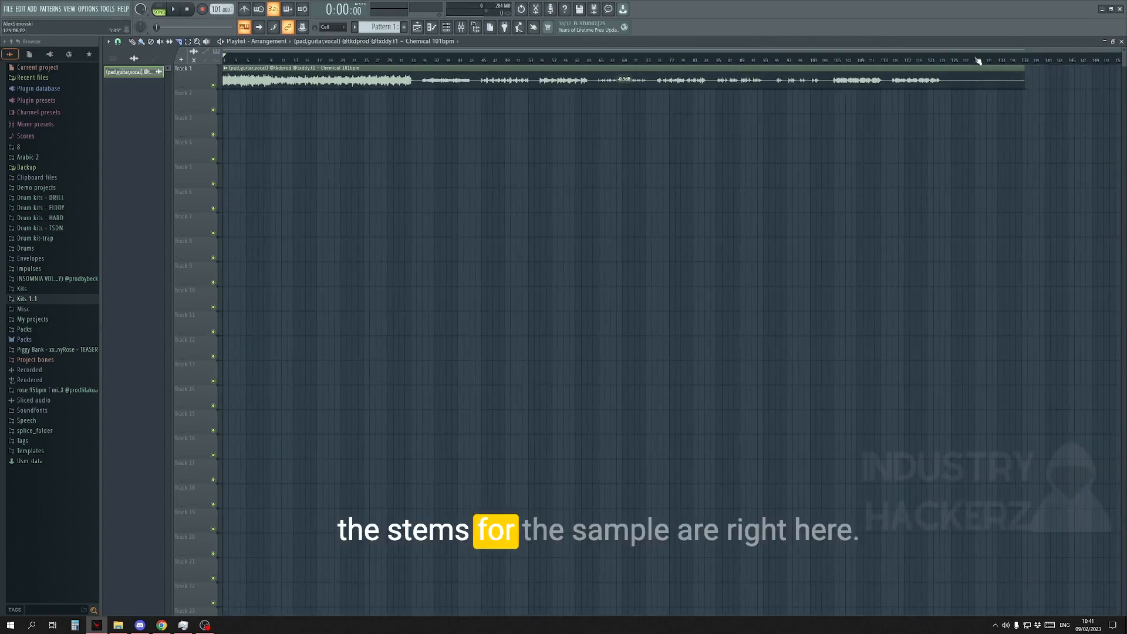
pyautogui.scroll(2, 425, 95)
pyautogui.moveTo(429, 69); pyautogui.dragTo(429, 92)
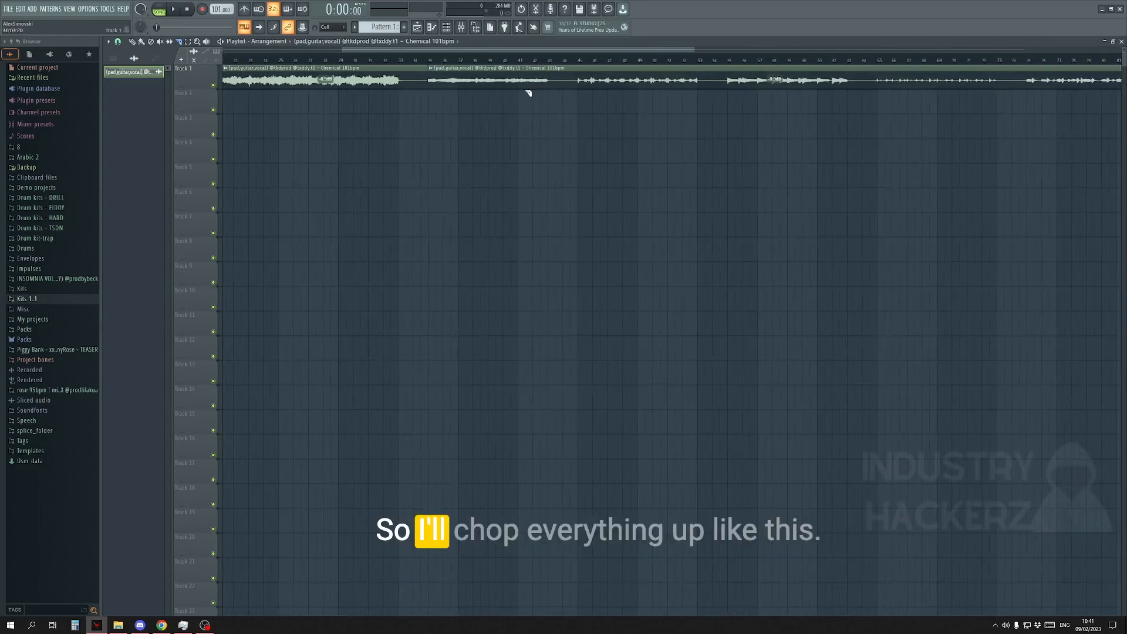
pyautogui.moveTo(585, 96); pyautogui.dragTo(579, 67)
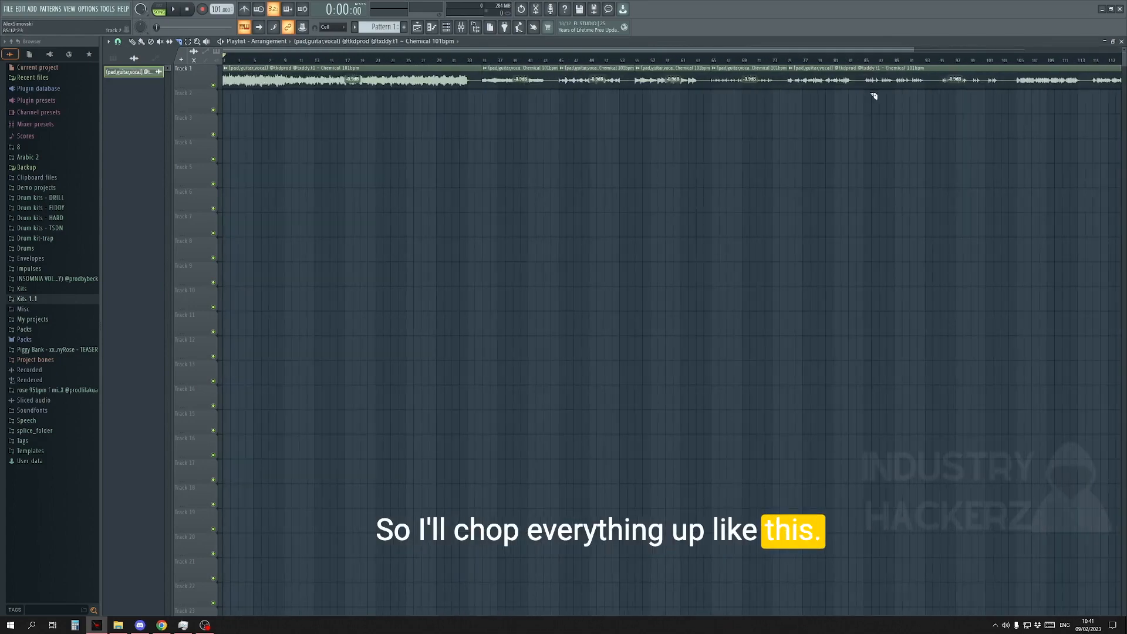
pyautogui.moveTo(868, 62); pyautogui.dragTo(870, 66)
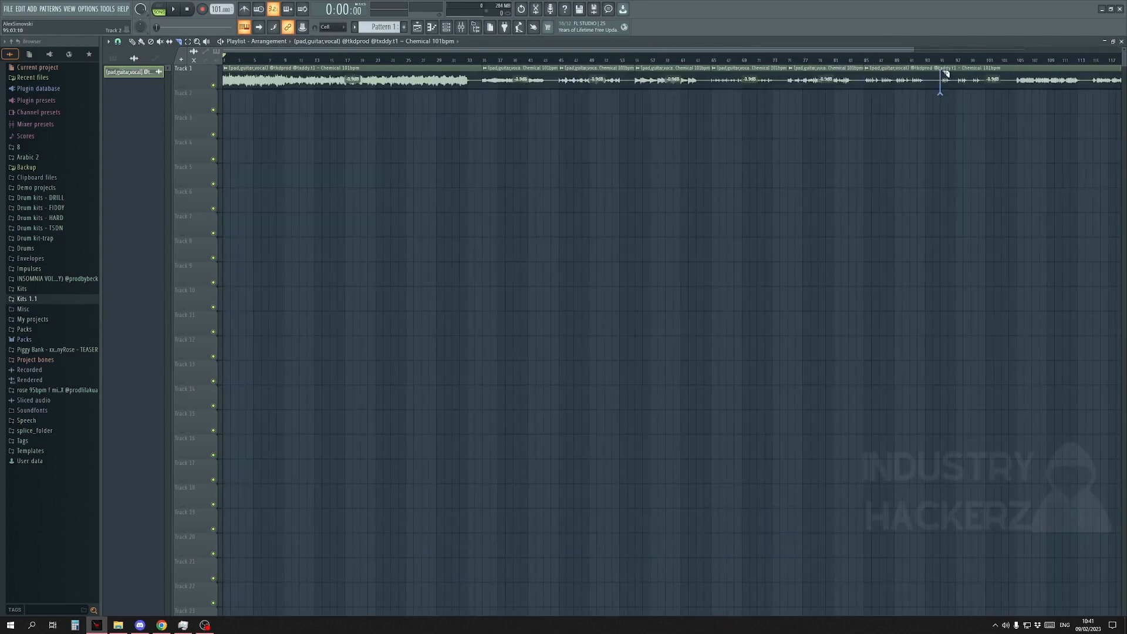
pyautogui.moveTo(1021, 69); pyautogui.dragTo(1022, 69)
pyautogui.scroll(-1, 956, 105)
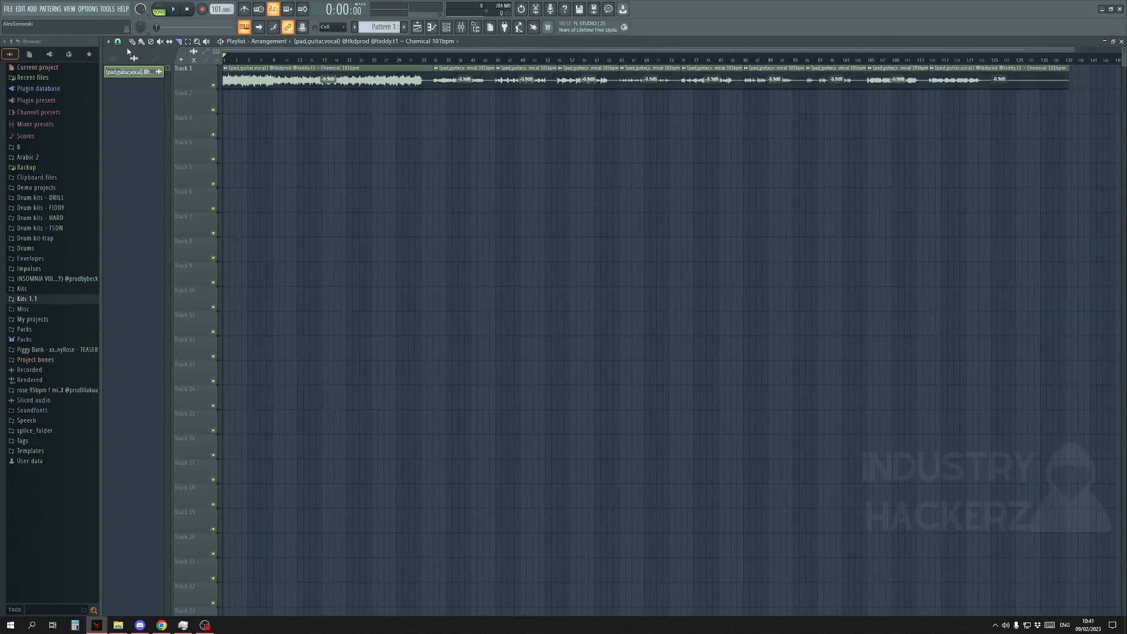
# Step: Delete the full-mix clip at the start and stack the remaining stem clips from bar 1 on Tracks 1 to 9
pyautogui.rightClick(357, 75)
pyautogui.moveTo(453, 75); pyautogui.dragTo(241, 76)
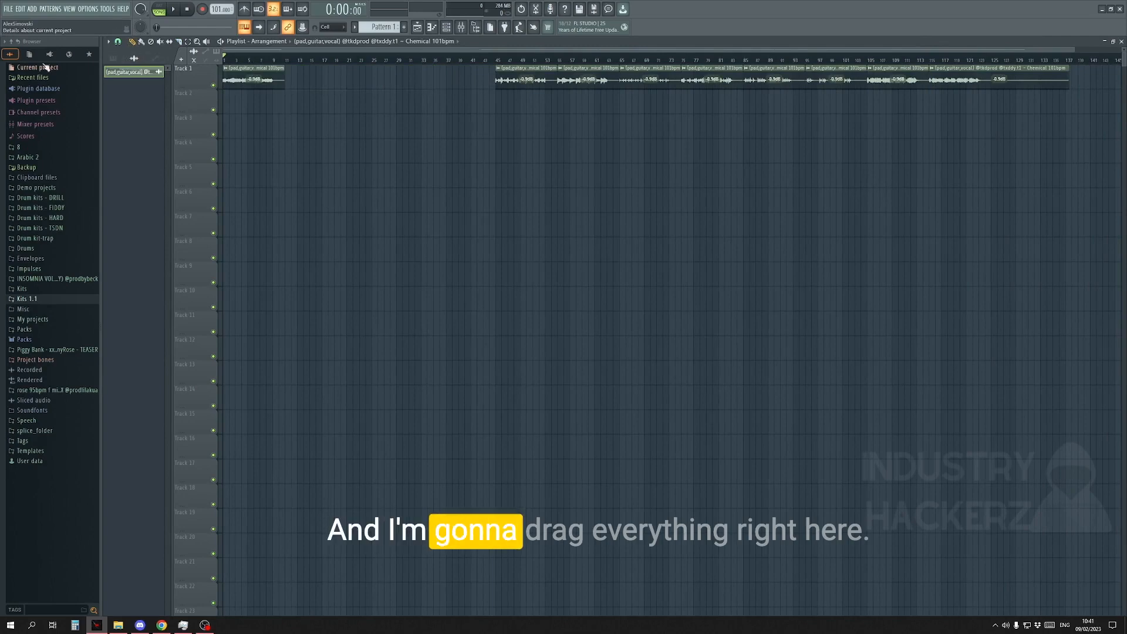
pyautogui.moveTo(497, 87); pyautogui.dragTo(317, 118)
pyautogui.moveTo(588, 88); pyautogui.dragTo(270, 151)
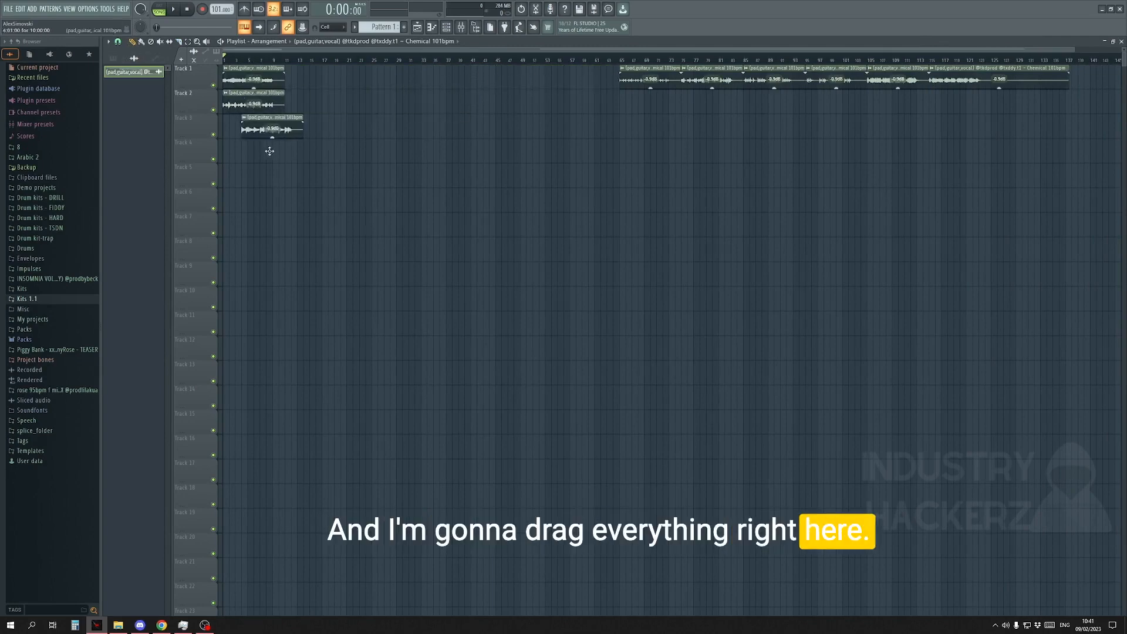
pyautogui.moveTo(627, 82); pyautogui.dragTo(294, 184)
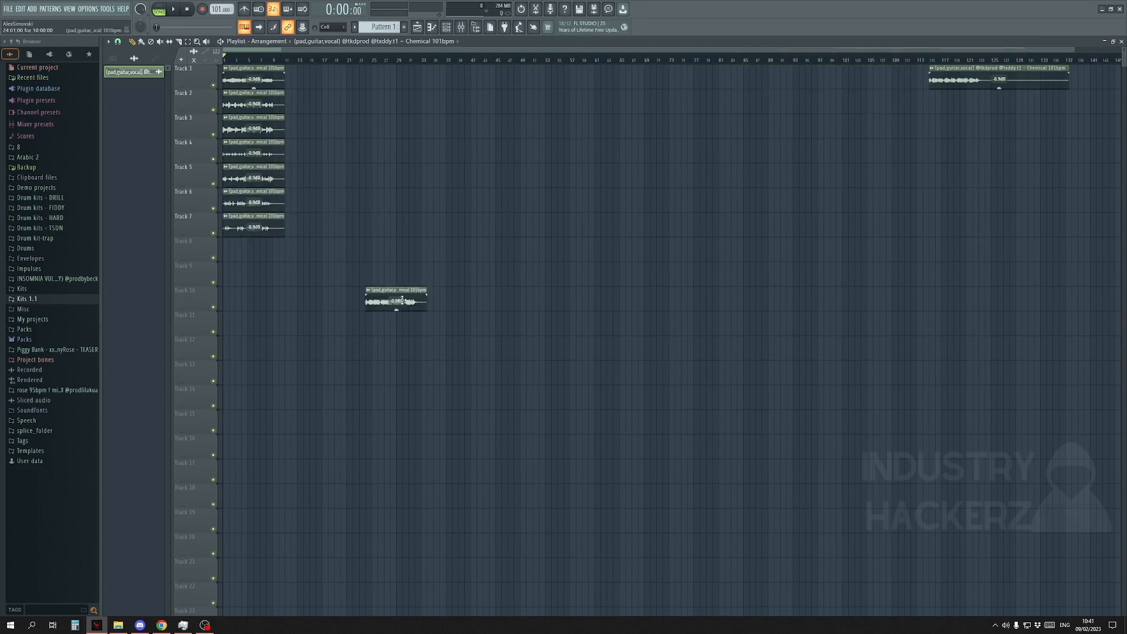
pyautogui.moveTo(954, 87); pyautogui.dragTo(183, 285)
# Step: Slice all nine stem clips at bar 9 and delete the leftover pieces after the cut
pyautogui.scroll(5, 218, 94)
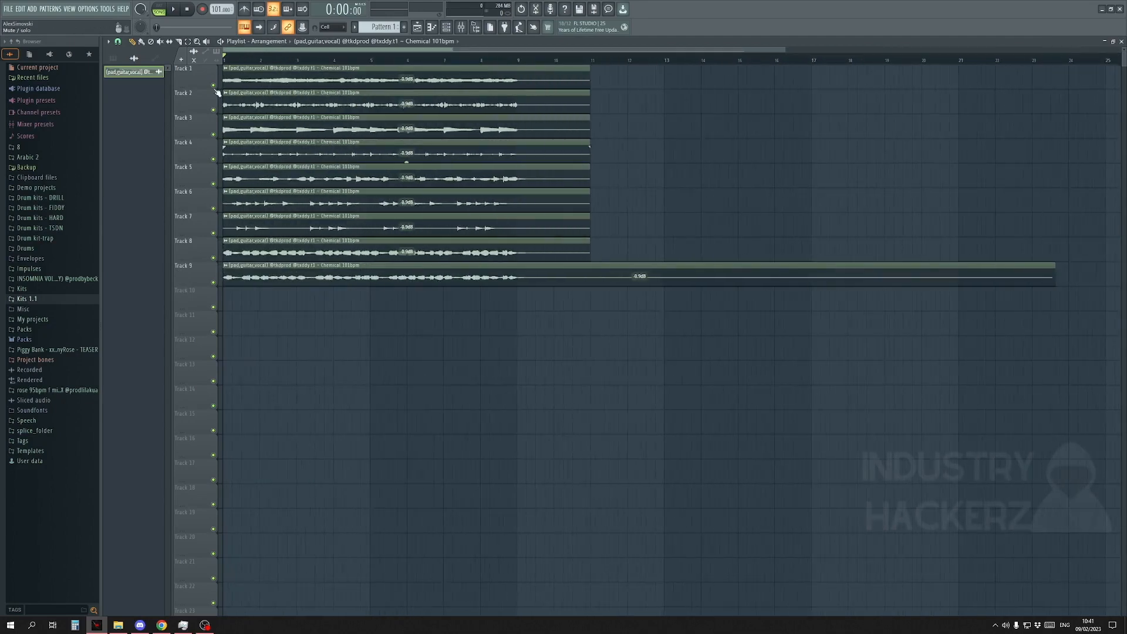
pyautogui.click(178, 42)
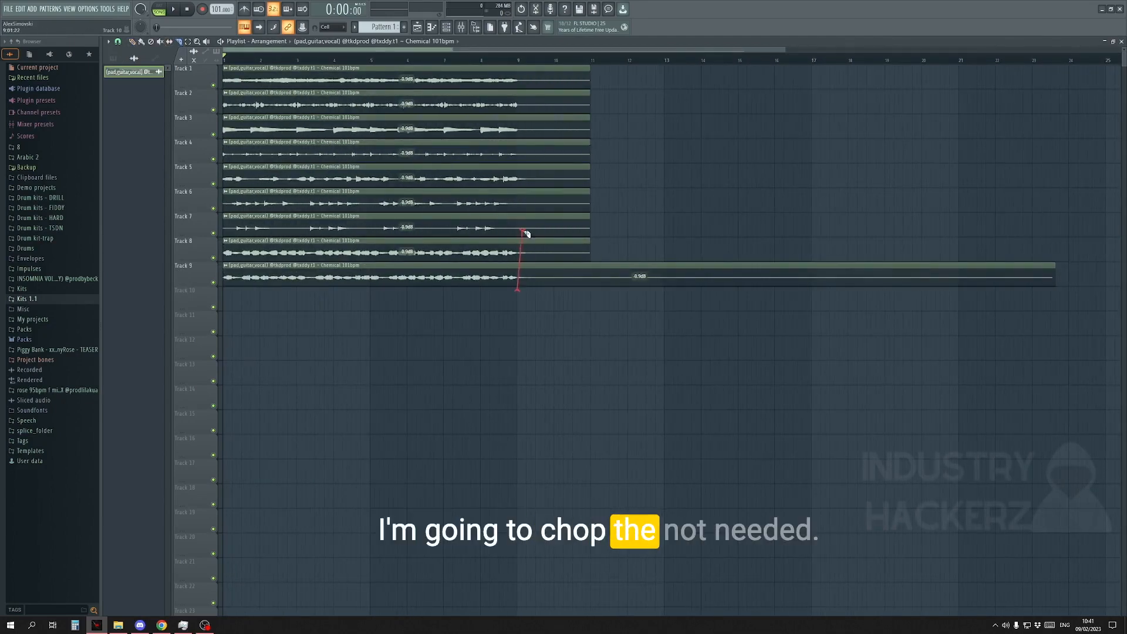
pyautogui.moveTo(526, 226); pyautogui.dragTo(525, 59)
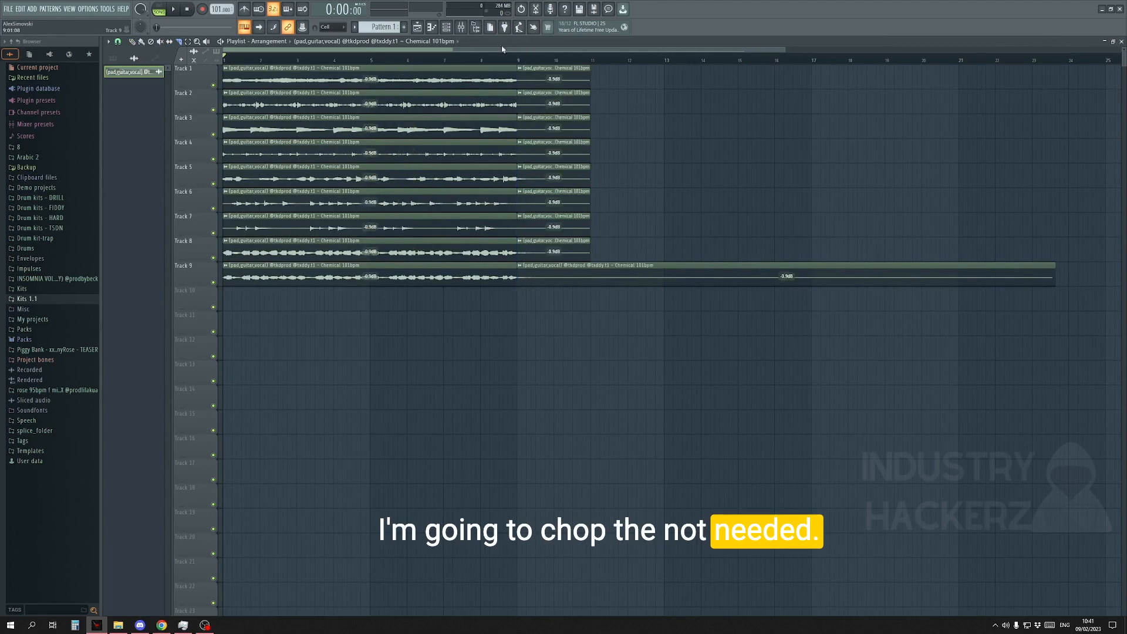
pyautogui.moveTo(659, 312); pyautogui.dragTo(537, 72)
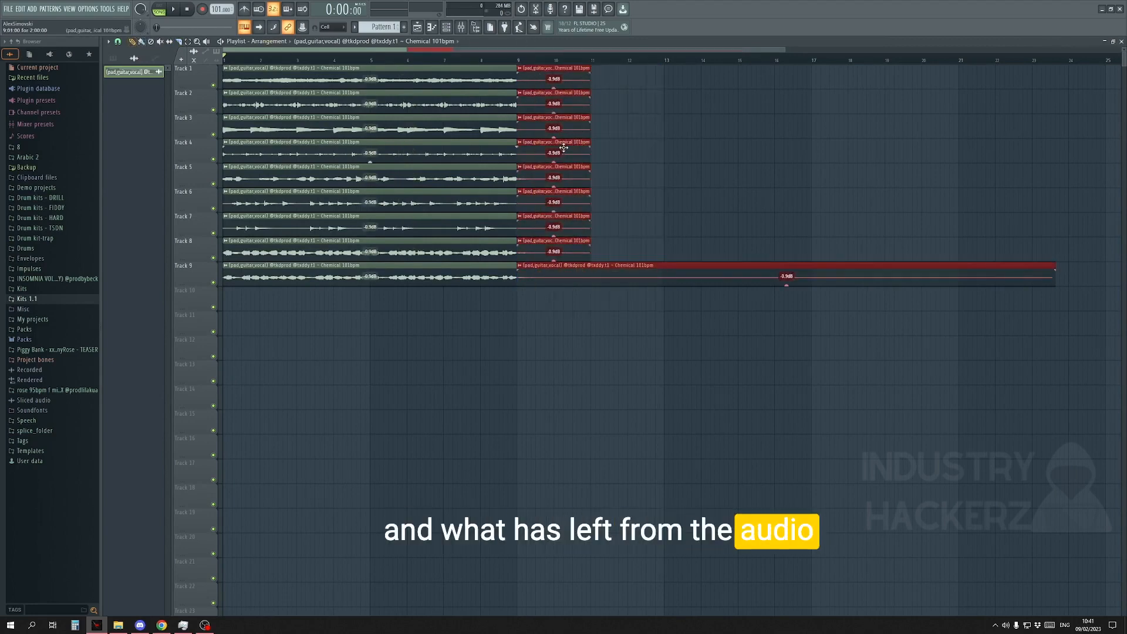
pyautogui.press('Delete')
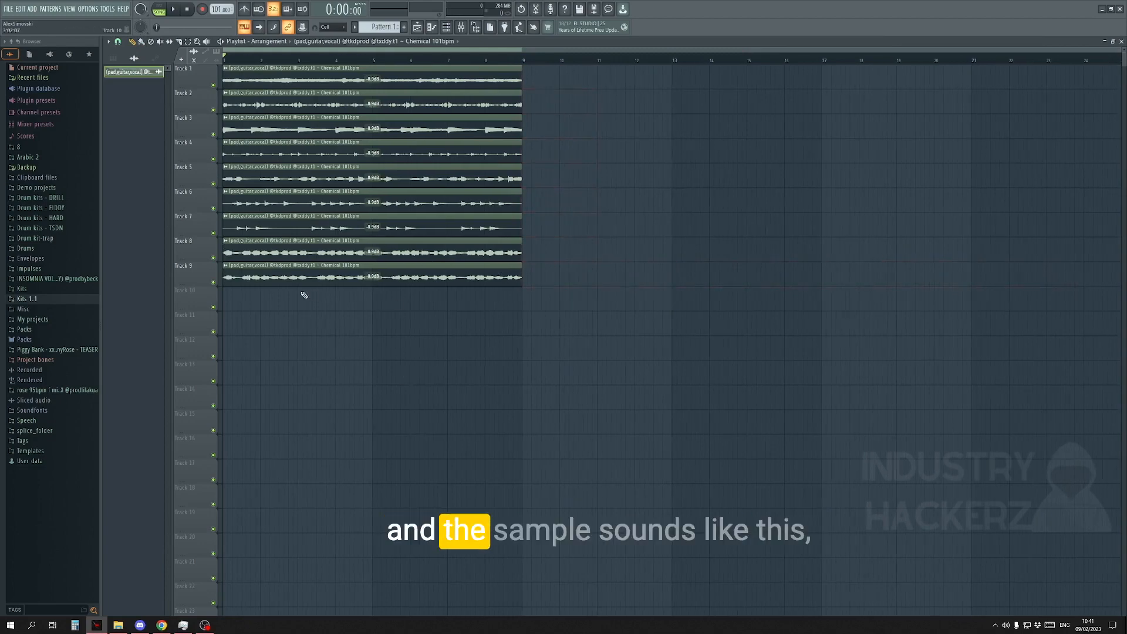
# Step: Play back the stacked stems to hear the whole sample
pyautogui.moveTo(308, 334); pyautogui.dragTo(309, 267)
pyautogui.moveTo(335, 311); pyautogui.dragTo(326, 254)
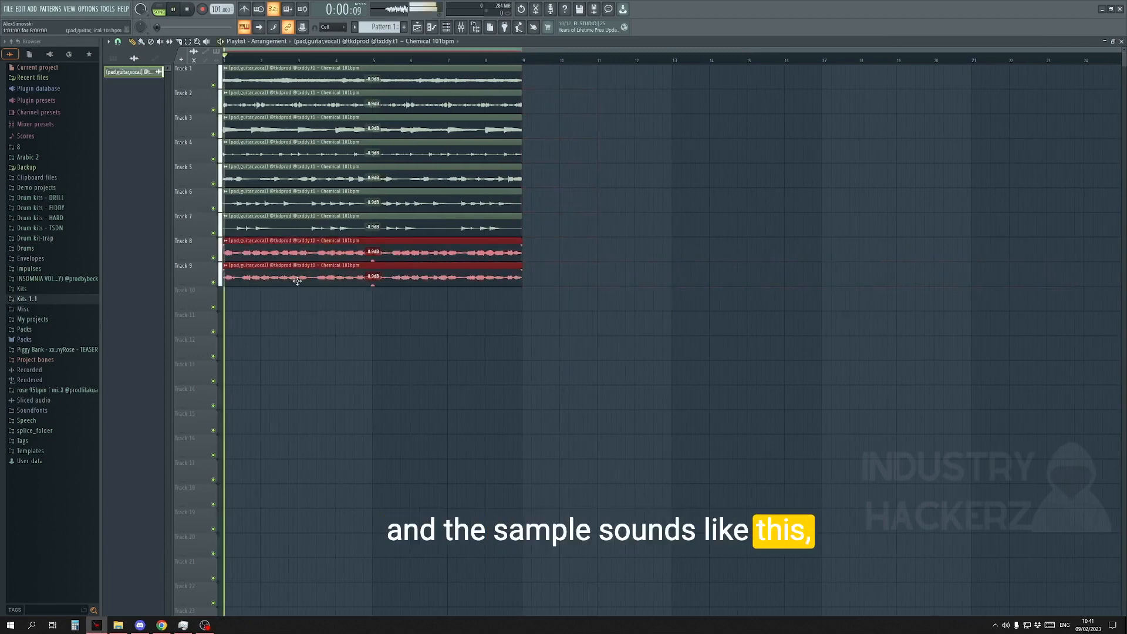
pyautogui.click(419, 360)
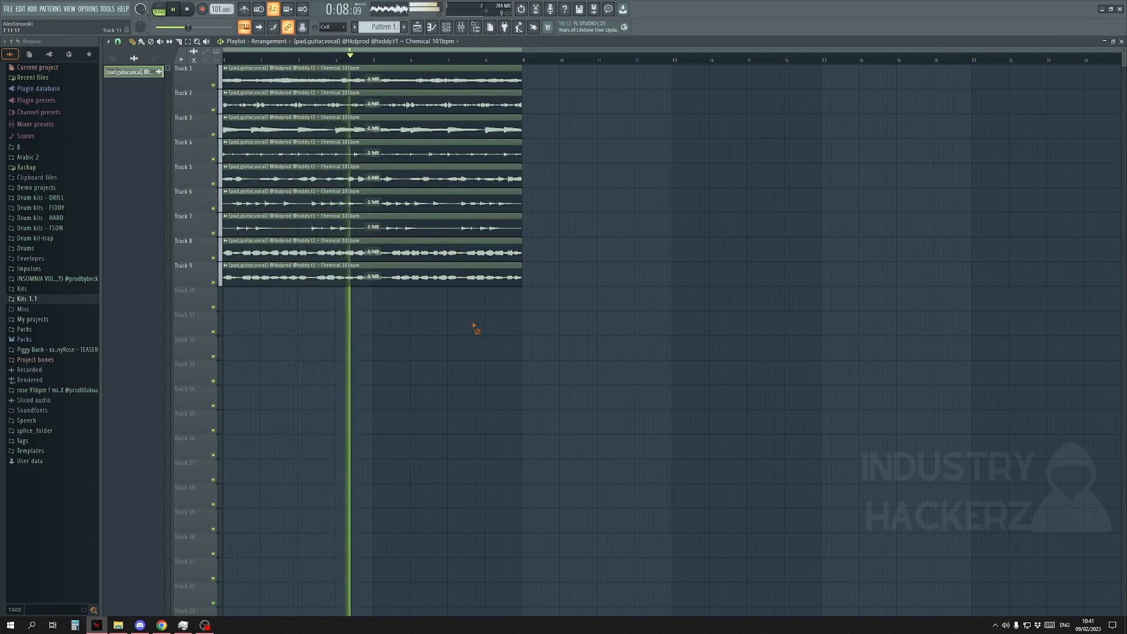
pyautogui.press('space')
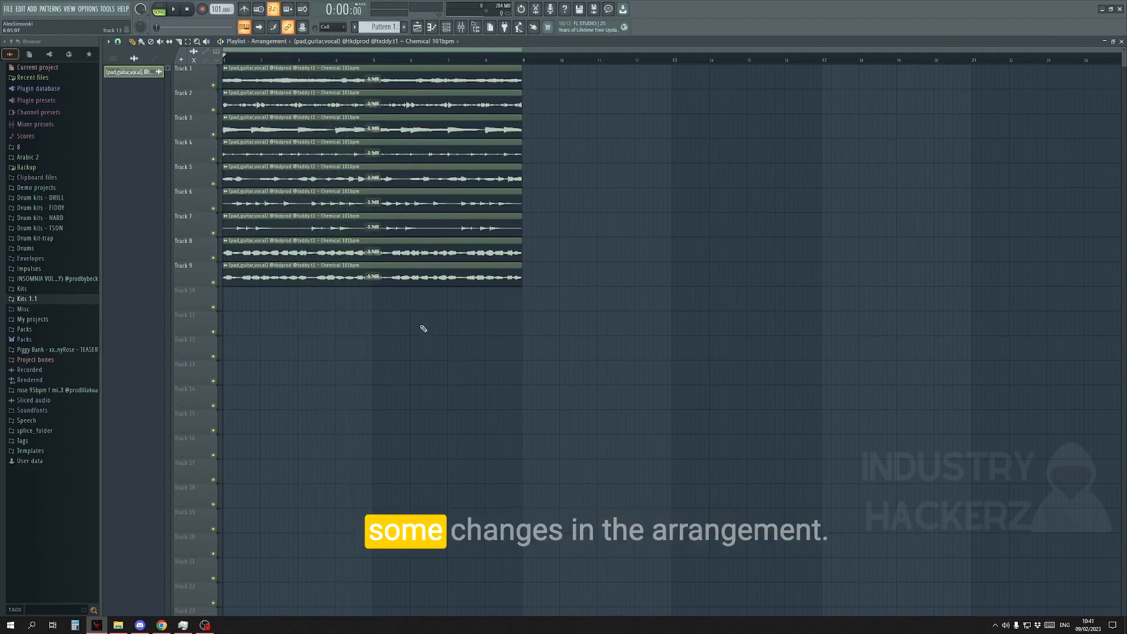
# Step: Move all stems except Tracks 1 and 3 to bar 9, and copy the Track 2 clip back to bar 1
pyautogui.moveTo(378, 360); pyautogui.dragTo(277, 87)
pyautogui.moveTo(292, 109)
pyautogui.mouseDown()
pyautogui.moveTo(607, 119)
pyautogui.moveTo(287, 126)
pyautogui.mouseUp()
pyautogui.keyDown('ctrl'); pyautogui.click(381, 58); pyautogui.keyUp('ctrl')
pyautogui.press('space')
pyautogui.press('space')
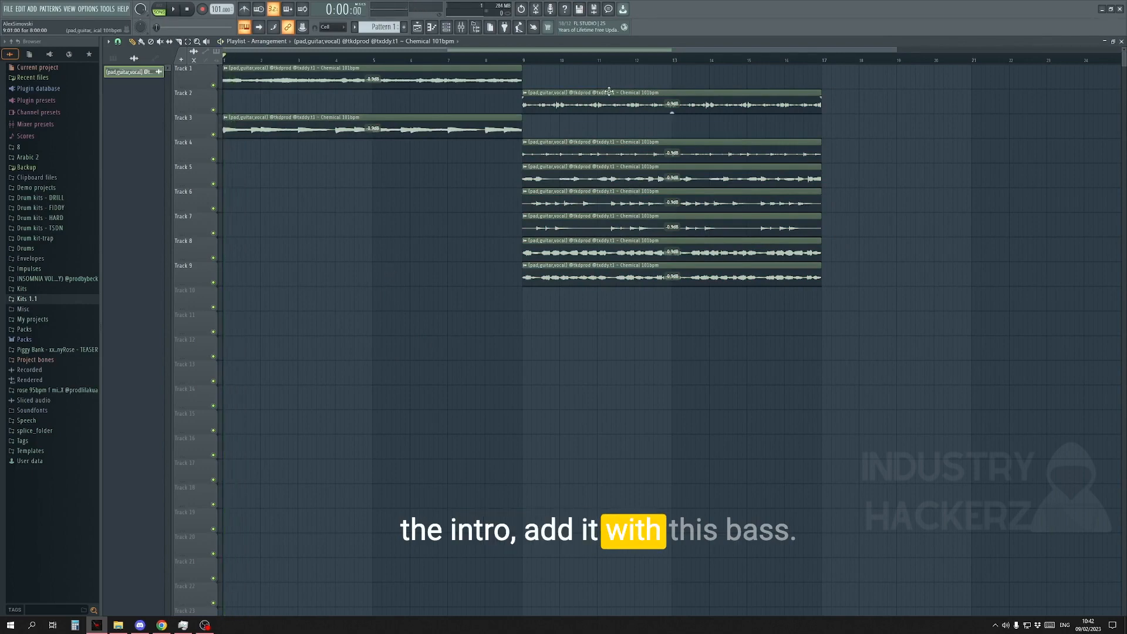
pyautogui.moveTo(609, 91)
pyautogui.mouseDown()
pyautogui.moveTo(312, 100)
pyautogui.moveTo(616, 101)
pyautogui.mouseUp()
pyautogui.press('space')
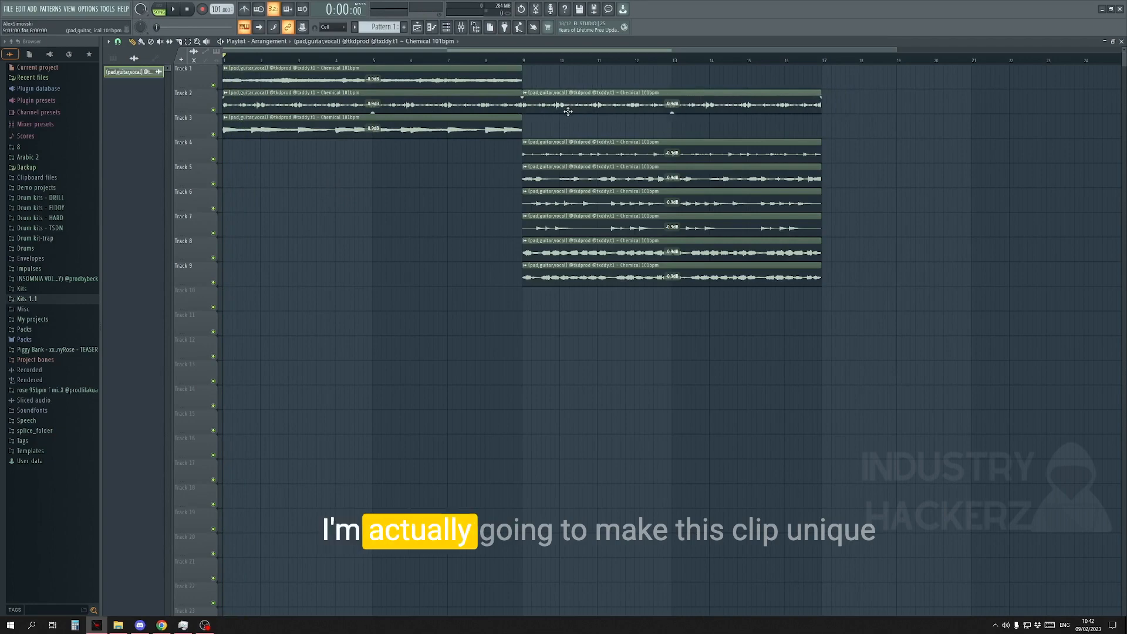
# Step: Make the bar 1 clip on Track 2 unique and lower its time-stretching pitch
pyautogui.click(227, 94)
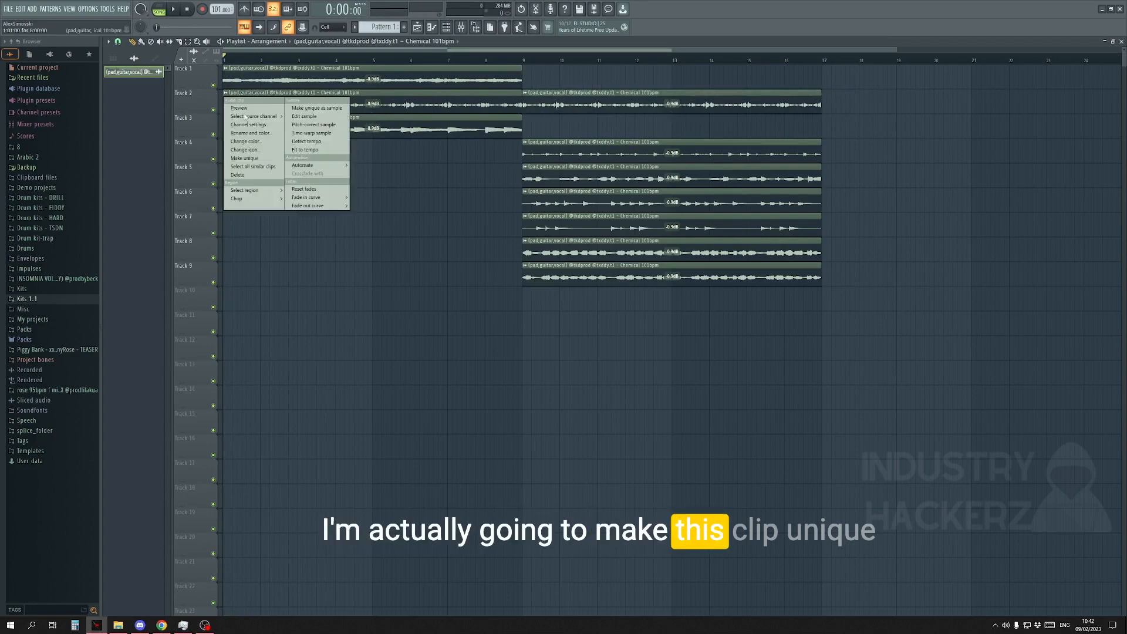
pyautogui.click(257, 158)
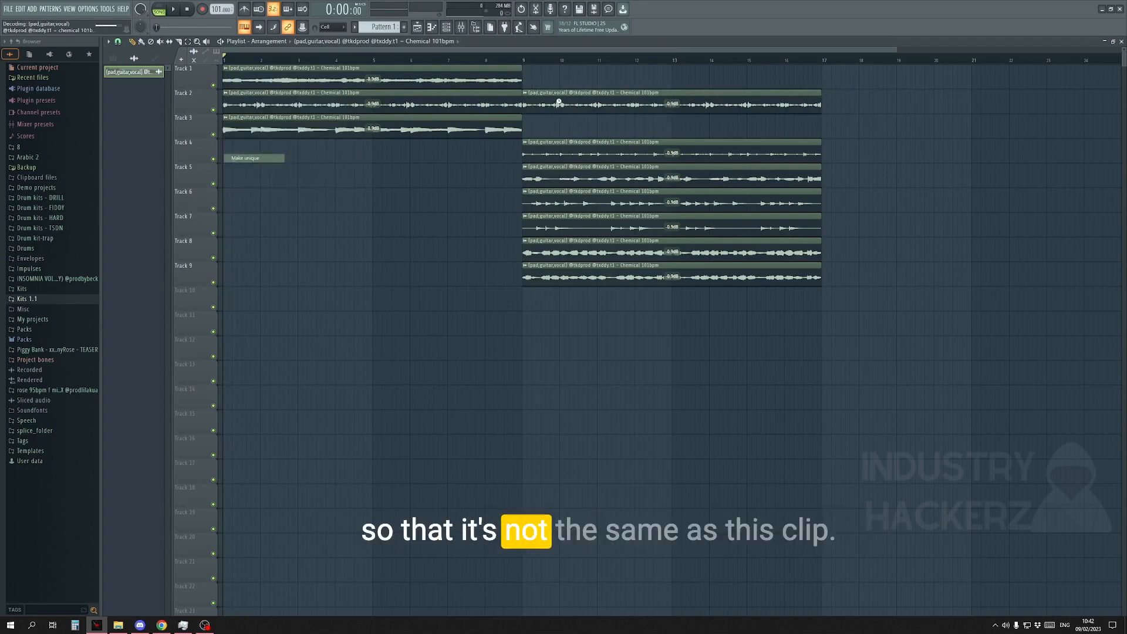
pyautogui.doubleClick(492, 100)
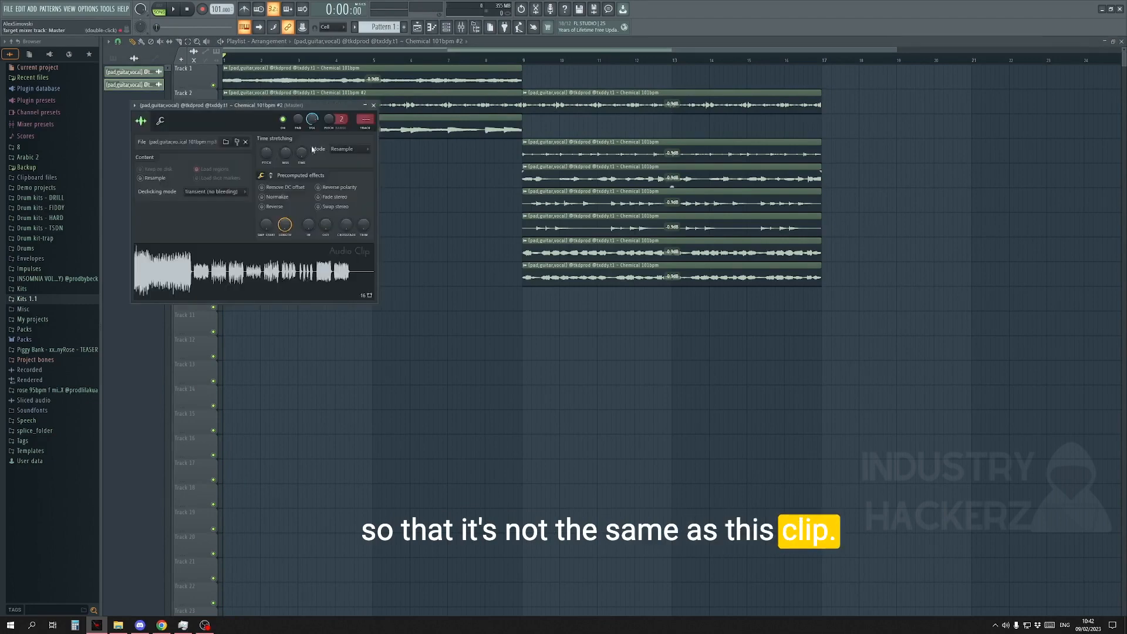
pyautogui.moveTo(267, 153); pyautogui.dragTo(267, 217)
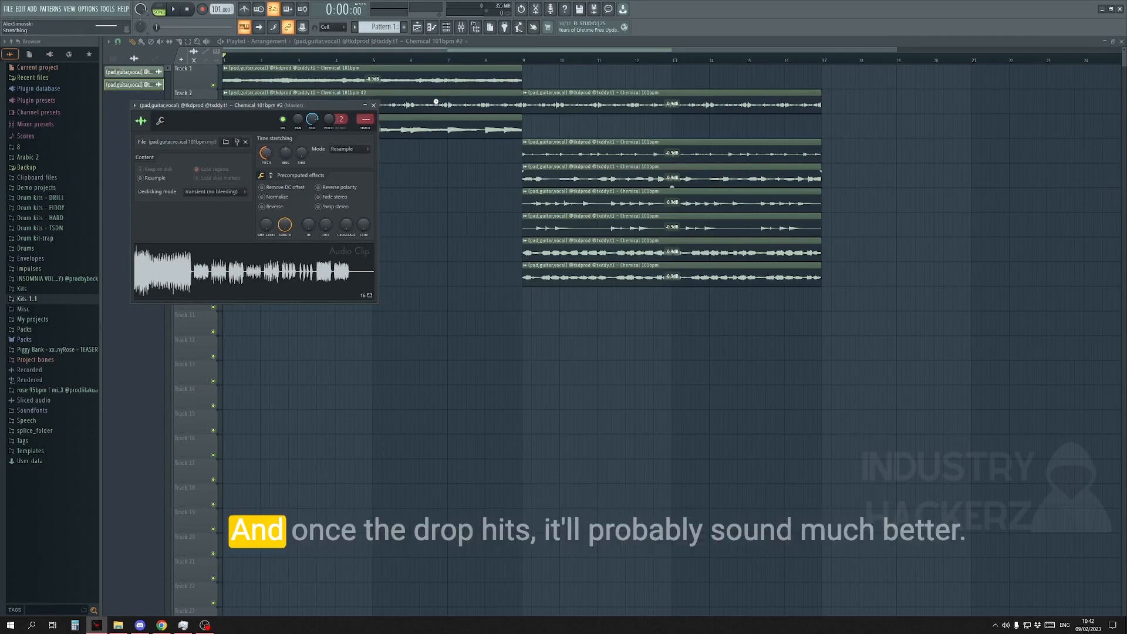
# Step: Move the pitched-down clip to Track 10 at bar 1 and audition the intro
pyautogui.moveTo(438, 101); pyautogui.dragTo(421, 301)
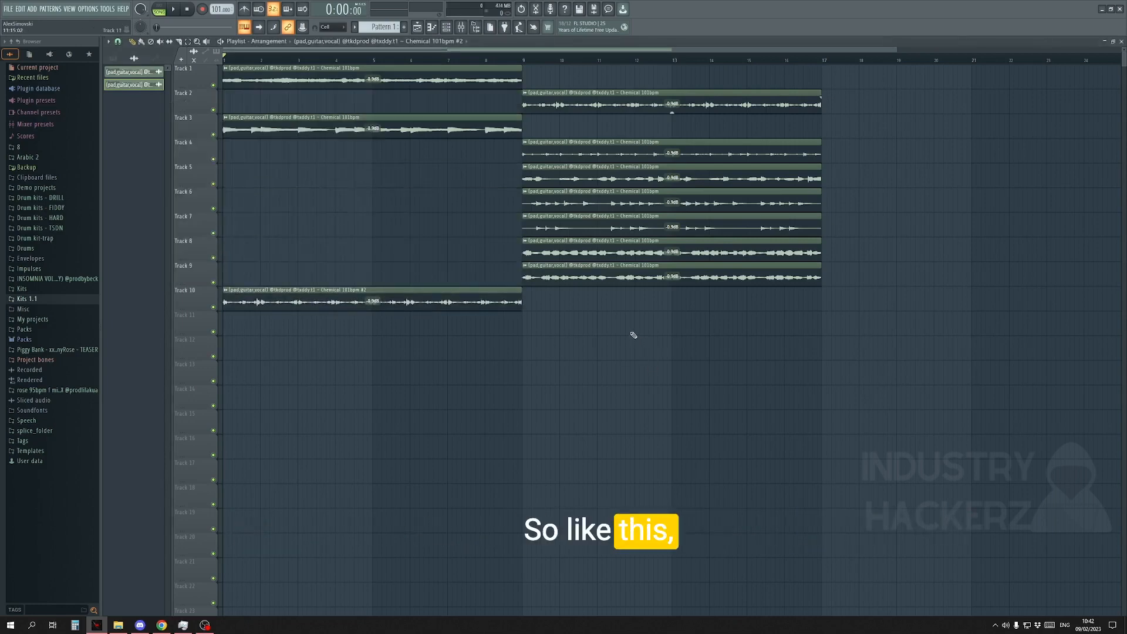
pyautogui.press('space')
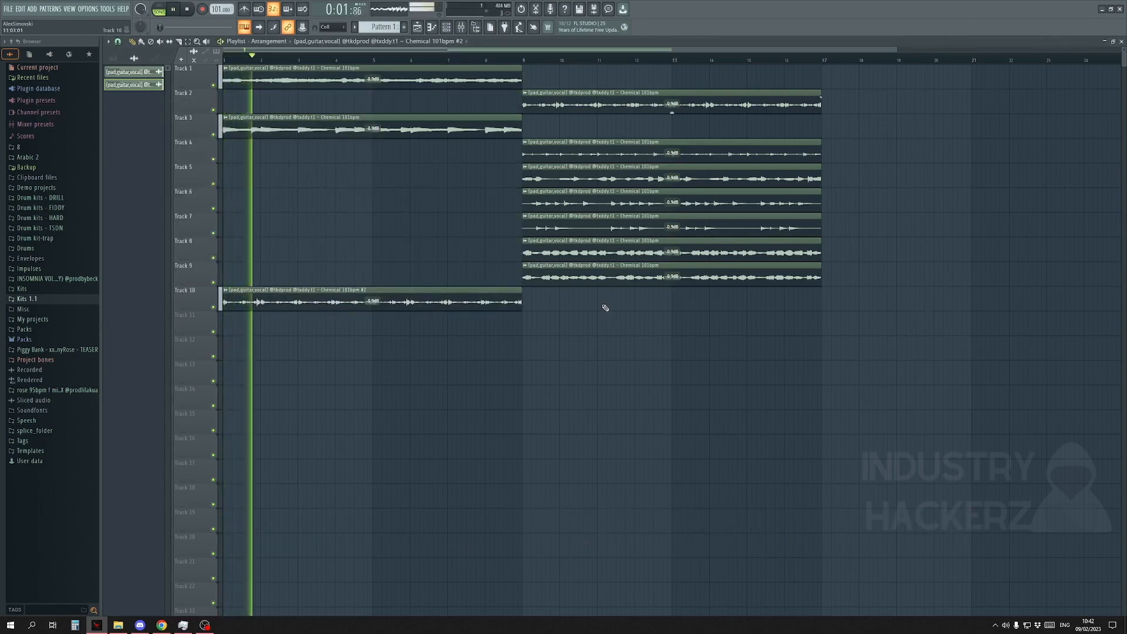
pyautogui.press('space')
# Step: Move the Track 4 and Track 5 clips to bar 1, auditioning the intro with each one
pyautogui.moveTo(636, 160); pyautogui.dragTo(338, 159)
pyautogui.press('space')
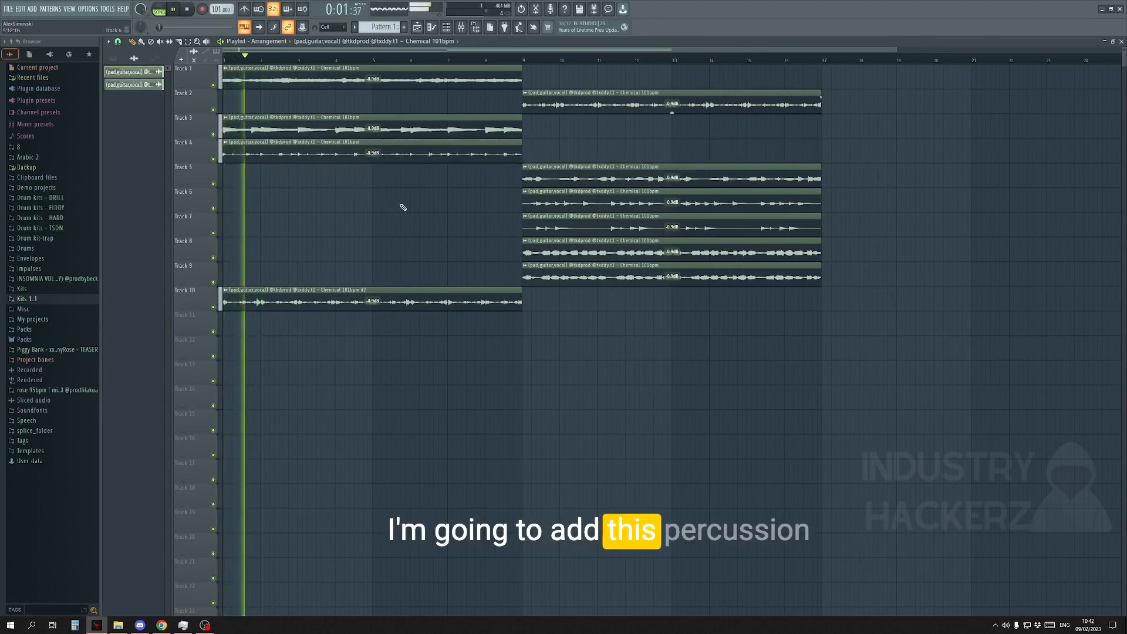
pyautogui.press('space')
pyautogui.moveTo(562, 176); pyautogui.dragTo(262, 176)
pyautogui.press('space')
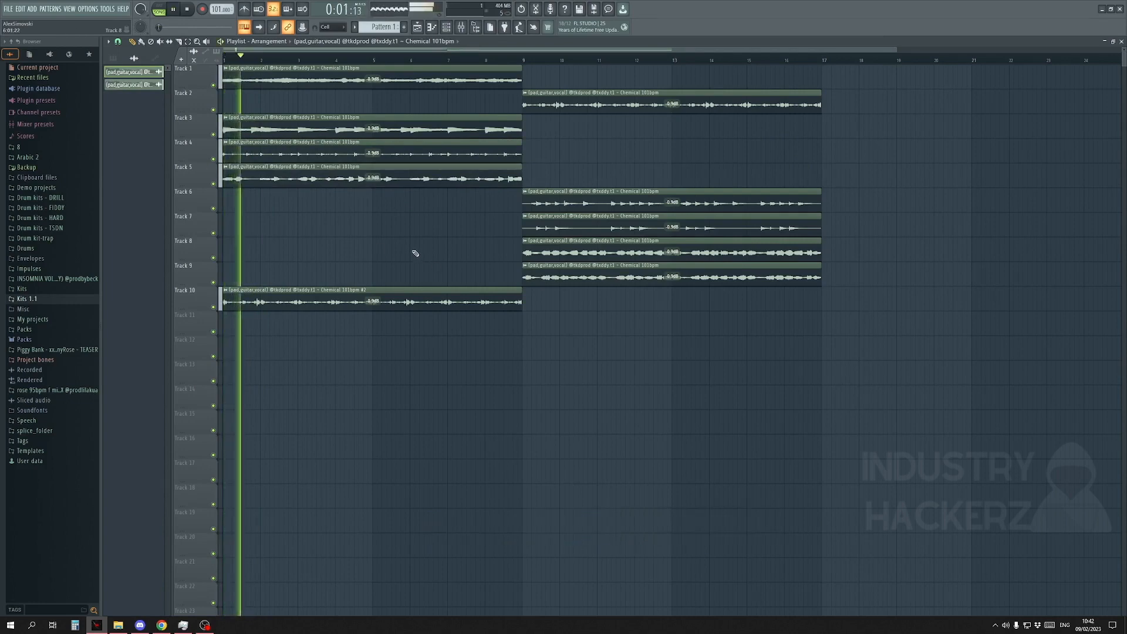
# Step: Move the clips on Tracks 6 to 9 to bar 17 and copy the Track 5 clip to bar 9
pyautogui.moveTo(572, 319); pyautogui.dragTo(866, 200)
pyautogui.moveTo(424, 237); pyautogui.dragTo(378, 164)
pyautogui.moveTo(339, 171); pyautogui.dragTo(600, 183)
pyautogui.keyDown('ctrl'); pyautogui.click(593, 203); pyautogui.keyUp('ctrl')
pyautogui.press('space')
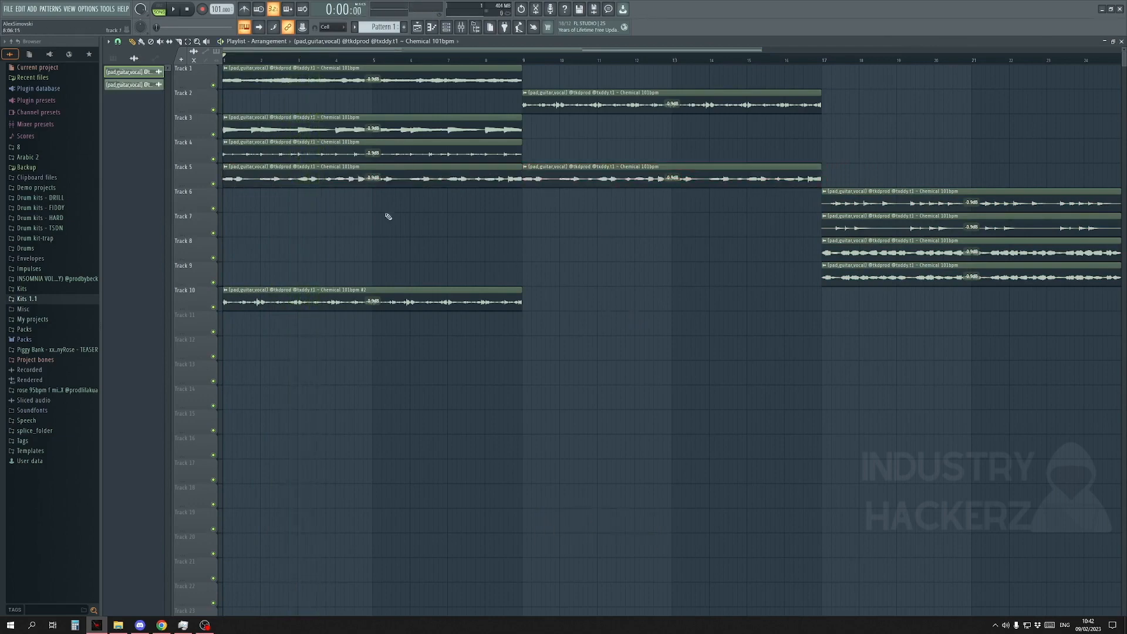
# Step: Recolor the audio clips with a dark blue swatch
pyautogui.rightClick(149, 86)
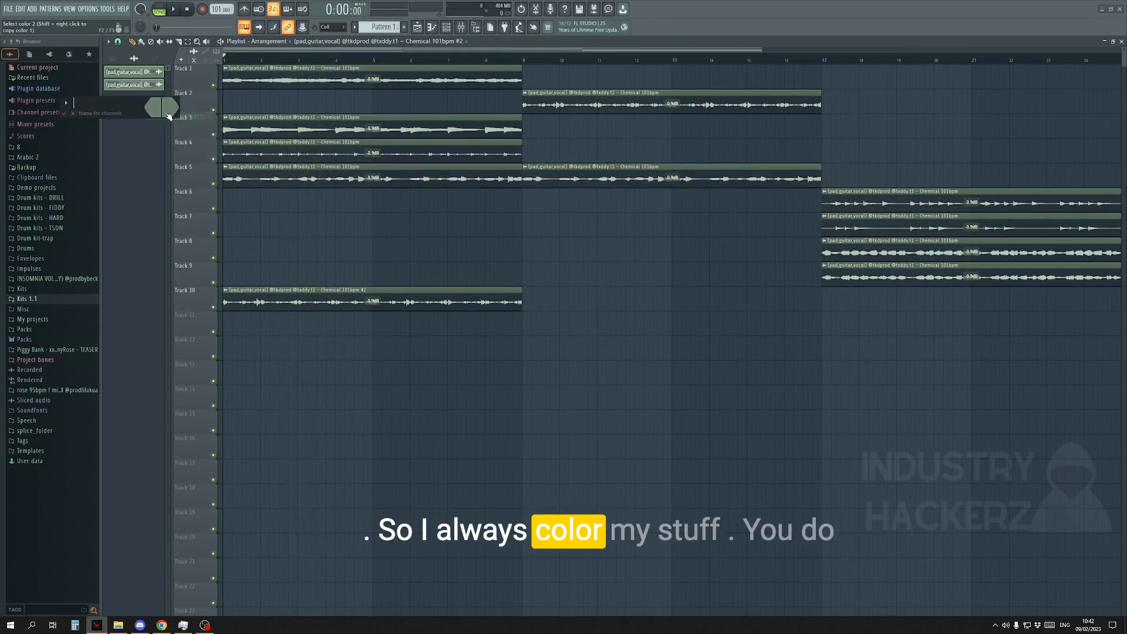
pyautogui.click(162, 116)
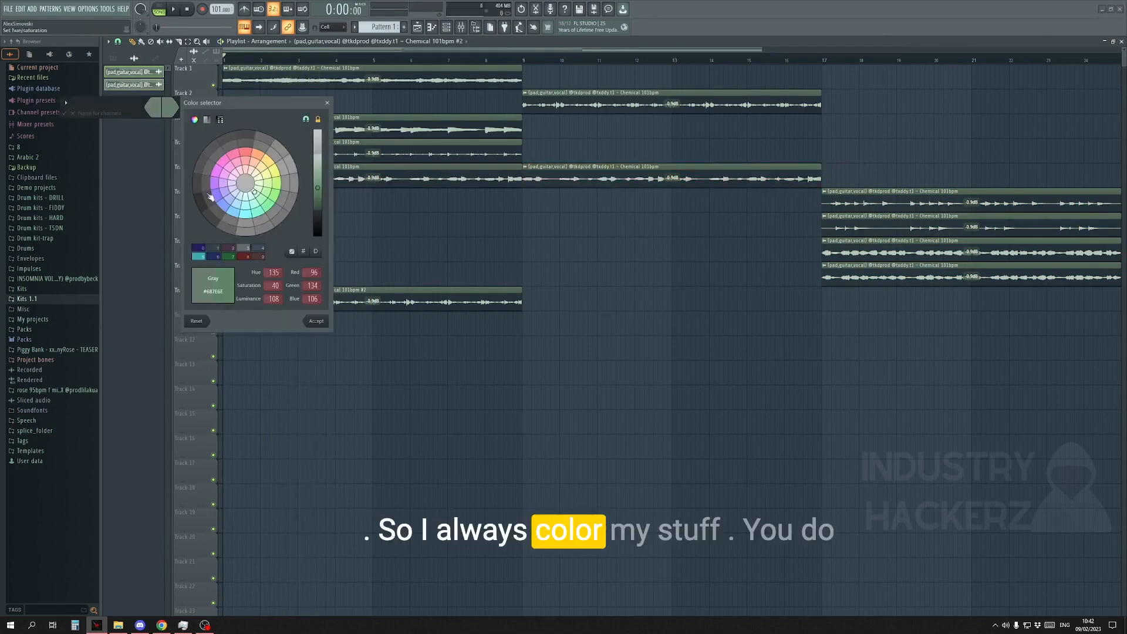
pyautogui.click(215, 248)
# Step: Select both audio clips in the picker and open their rename, color and icon options
pyautogui.click(147, 72)
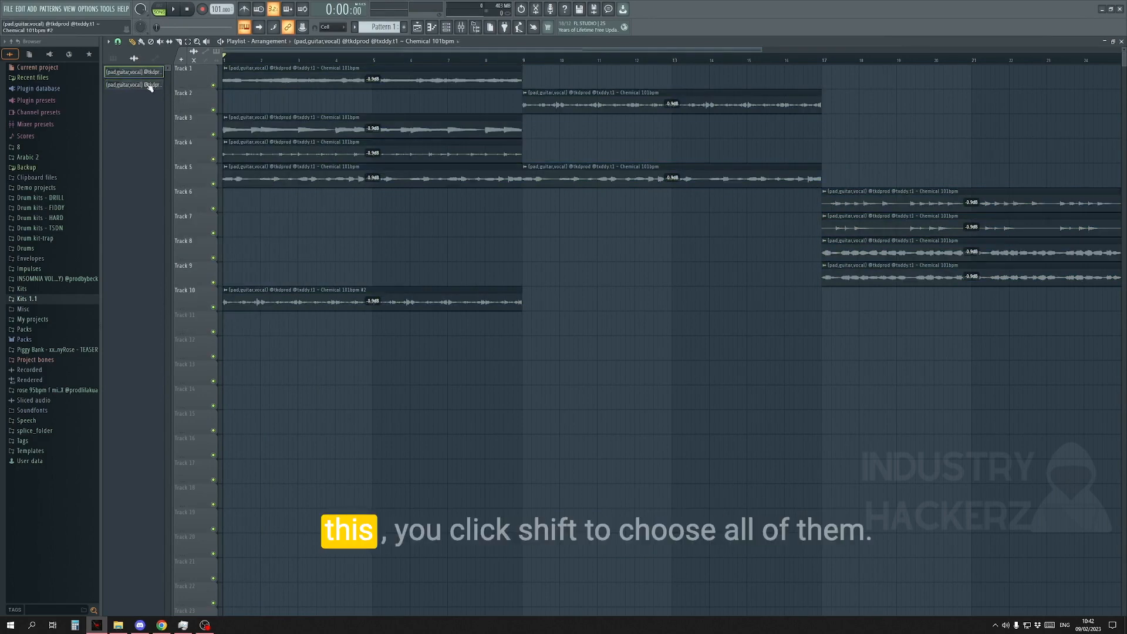
pyautogui.keyDown('shift'); pyautogui.click(151, 87); pyautogui.keyUp('shift')
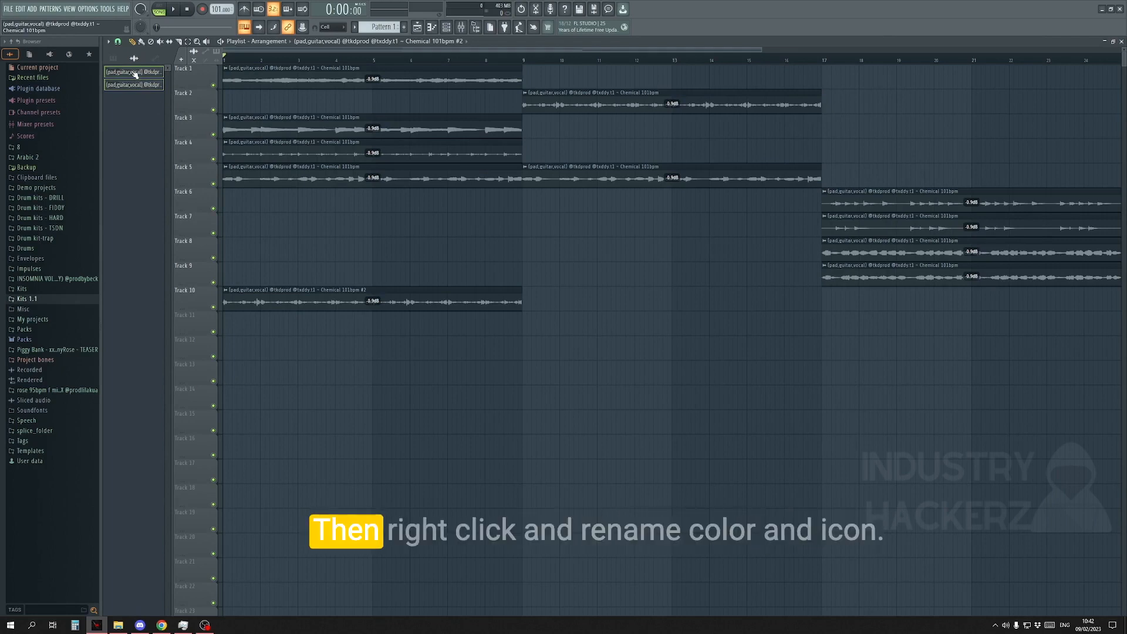
pyautogui.rightClick(135, 74)
pyautogui.click(176, 105)
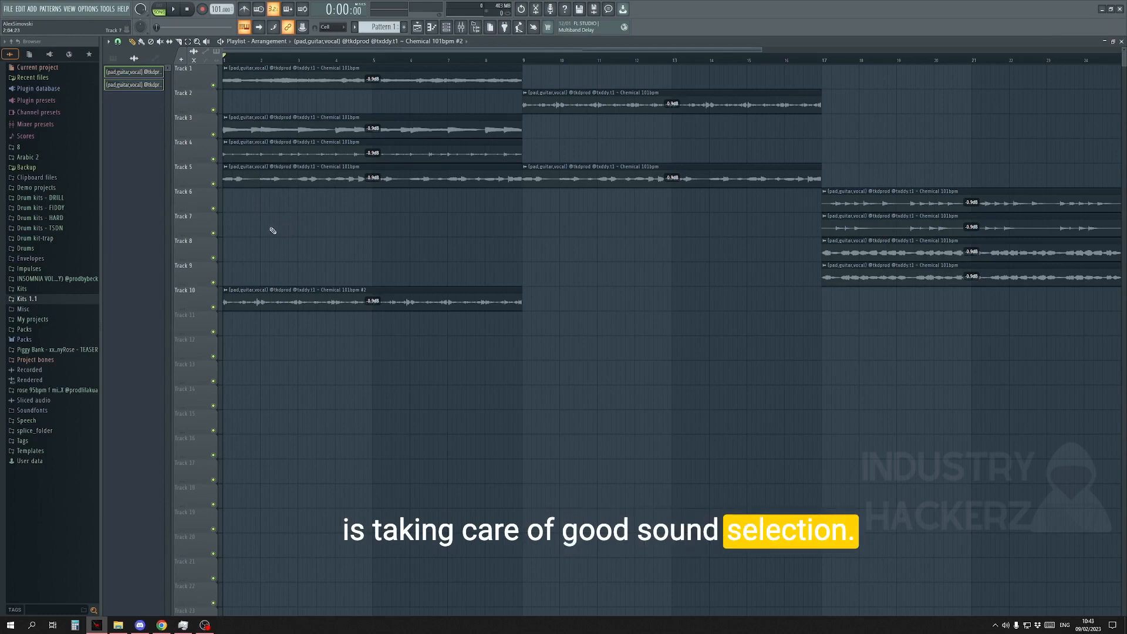
# Step: Widen the browser and open the claps folder of 7ink - Initiation vol. 1 (Drum Kit) inside Drum kits - TSON
pyautogui.click(81, 230)
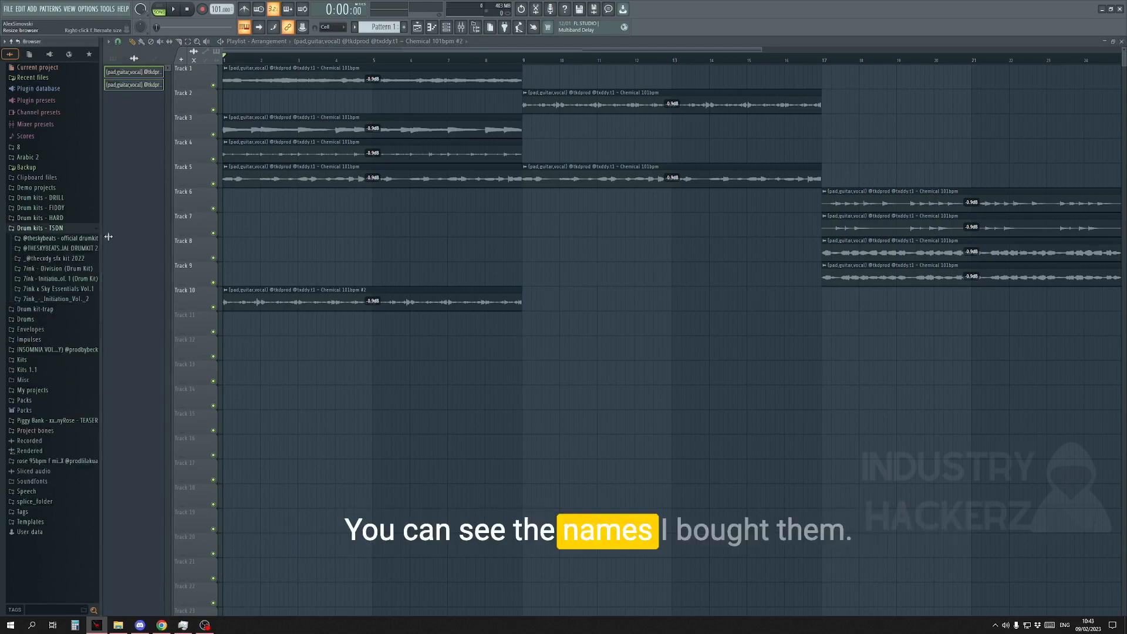
pyautogui.moveTo(103, 235); pyautogui.dragTo(132, 240)
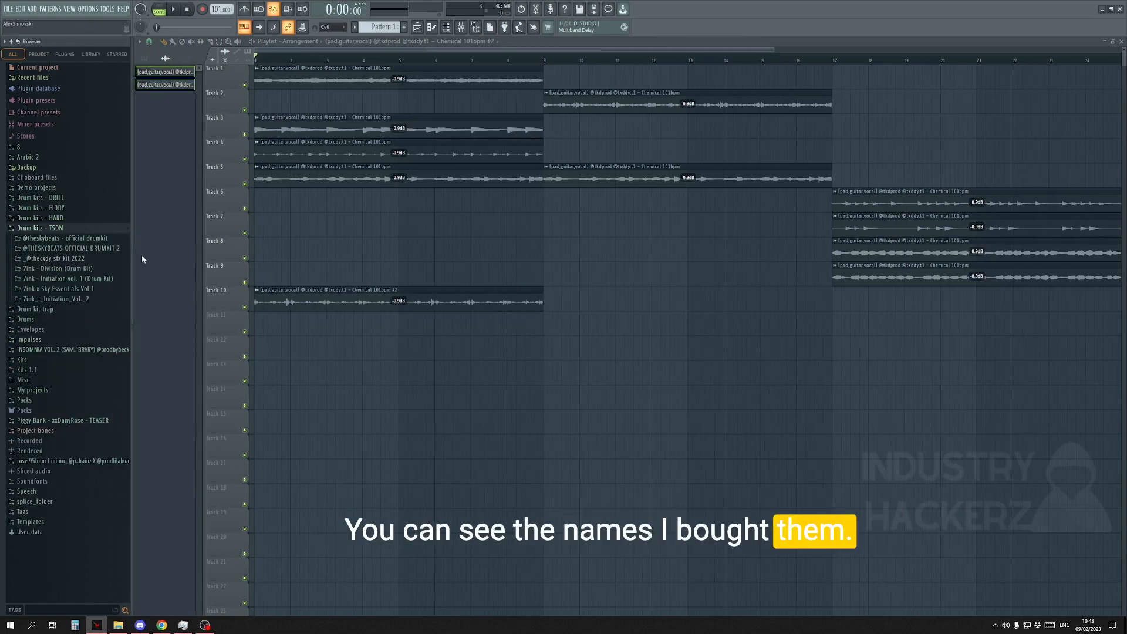
pyautogui.click(124, 280)
pyautogui.click(35, 299)
pyautogui.scroll(-4, 541, 289)
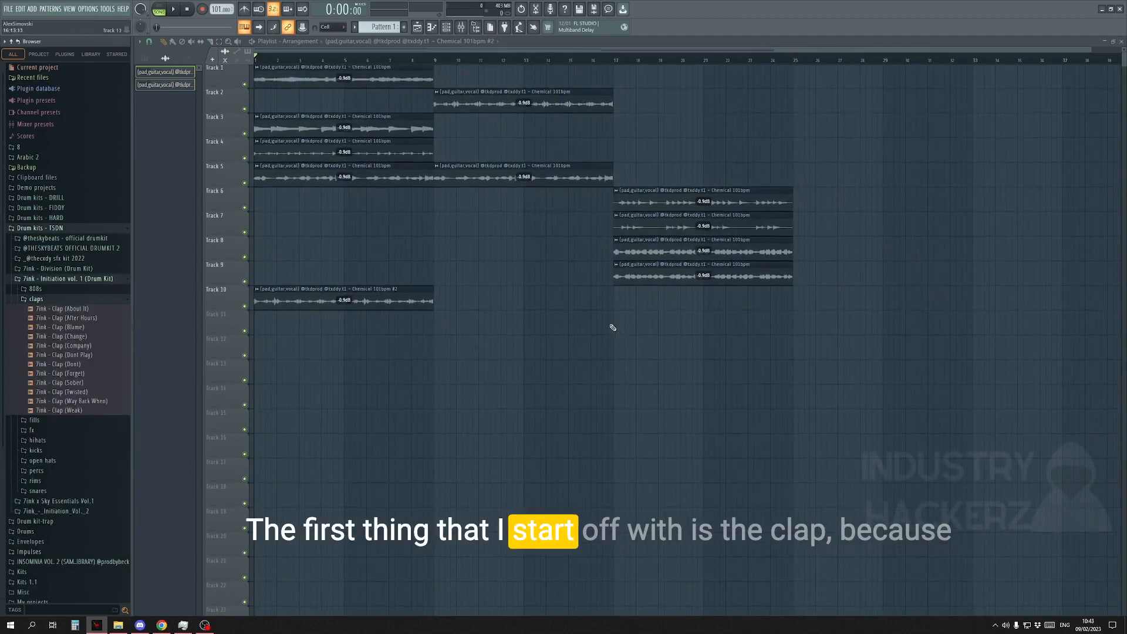
# Step: Place Pattern 1 clips on Track 11 at bars 9 and 13, and select the time range from bar 9 to bar 17
pyautogui.click(404, 28)
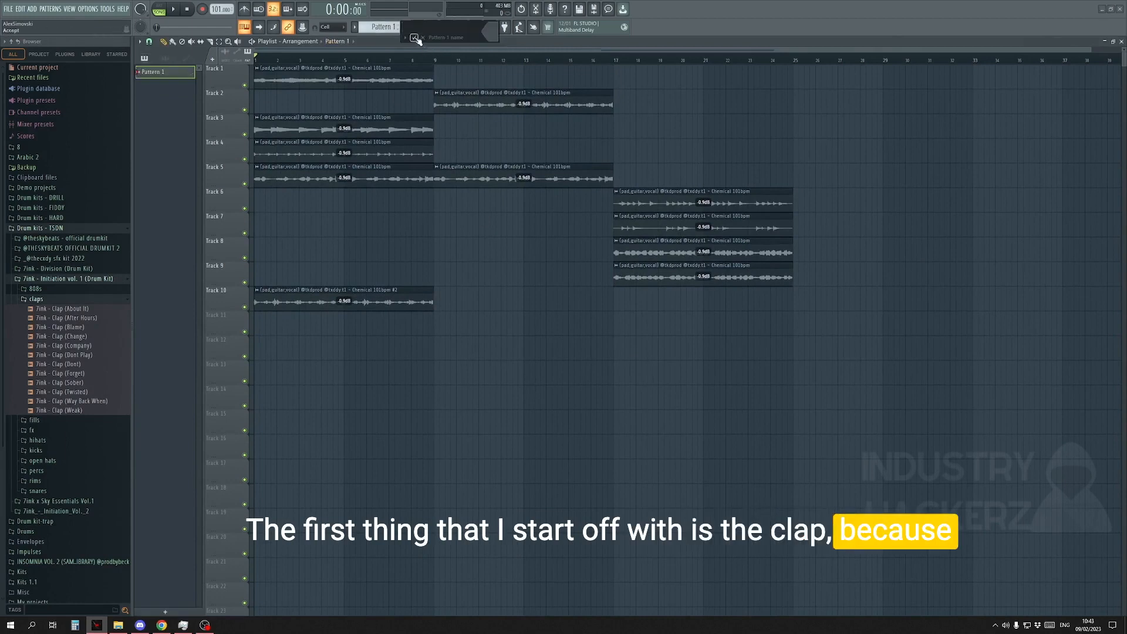
pyautogui.press('Return')
pyautogui.click(513, 329)
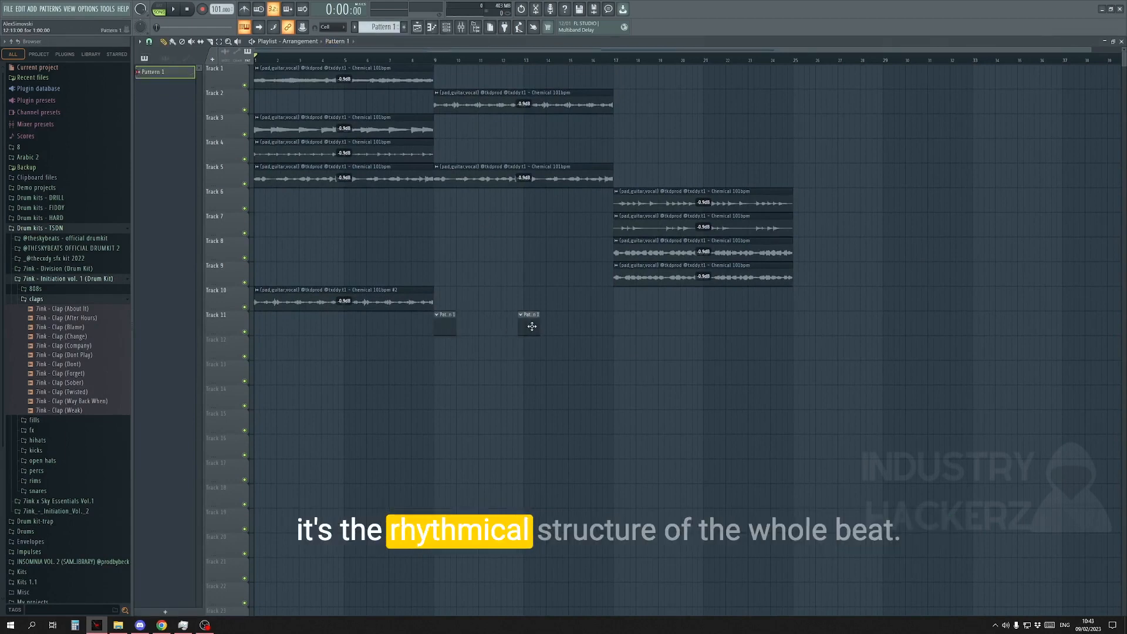
pyautogui.moveTo(615, 58); pyautogui.dragTo(435, 59)
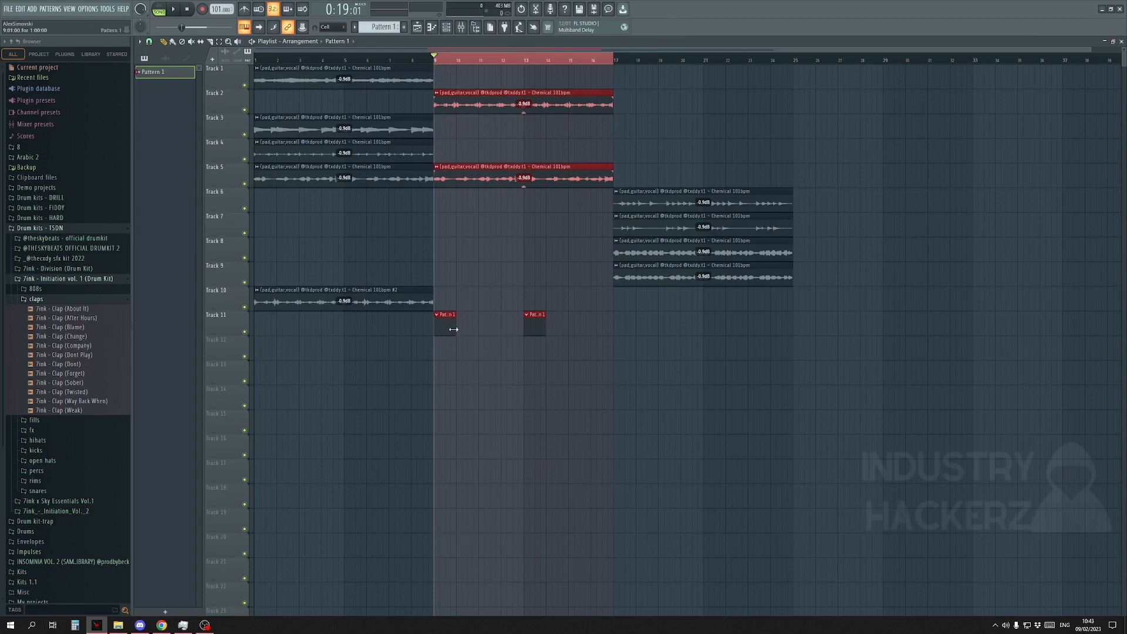
# Step: Keep working in Pattern 1 and add the About It, Change and Dont Play claps as channels, then collapse the claps folder
pyautogui.press('F4')
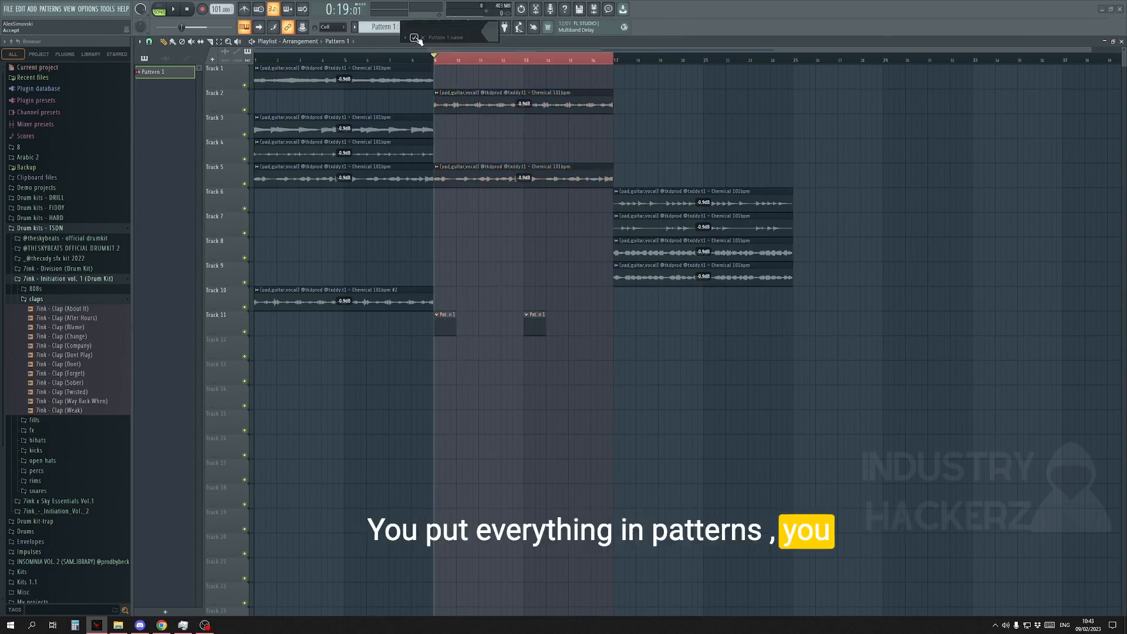
pyautogui.click(414, 38)
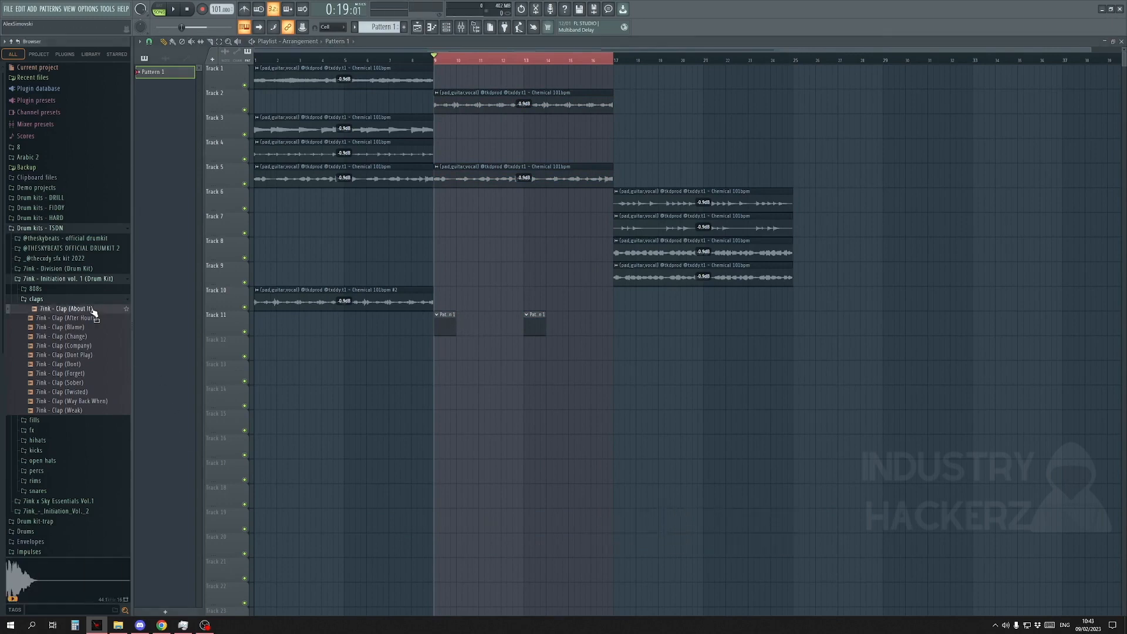
pyautogui.click(36, 299)
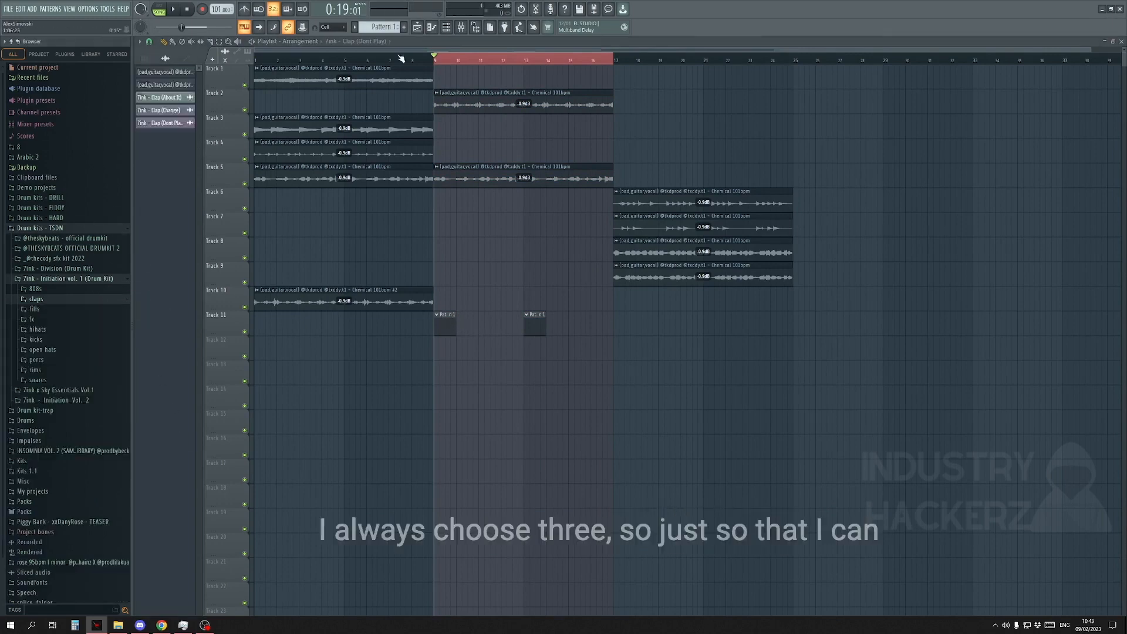
# Step: Place C5 notes for Clap (Dont Play) on beats 2 and 4 of bar 1 in the piano roll, and select that bar
pyautogui.click(432, 28)
pyautogui.click(351, 41)
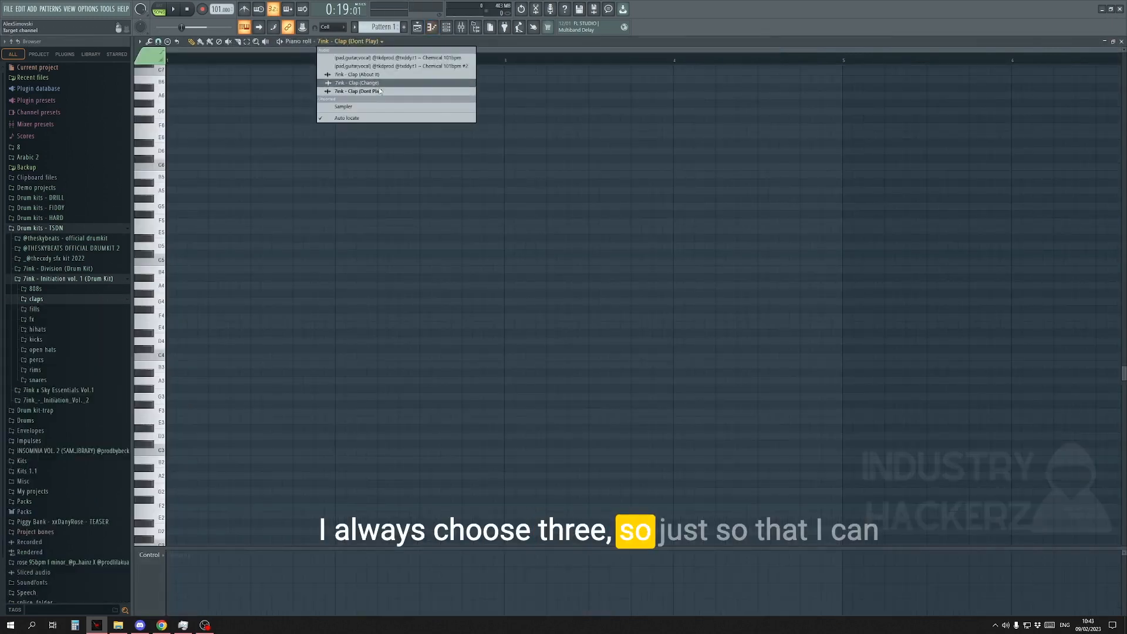
pyautogui.click(380, 91)
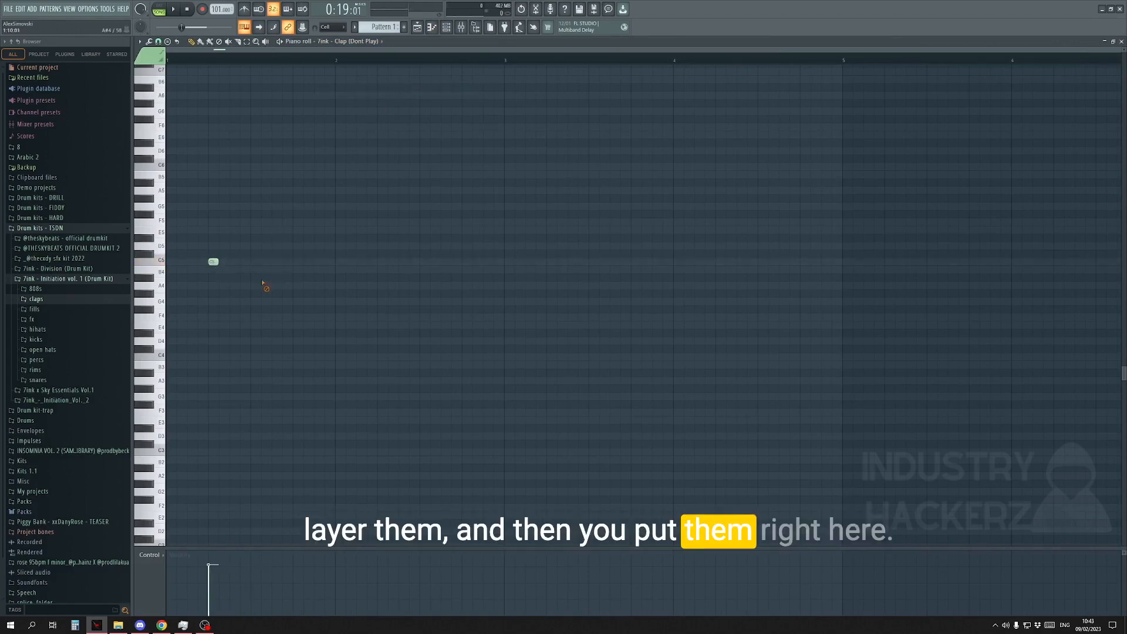
pyautogui.moveTo(344, 63); pyautogui.dragTo(170, 62)
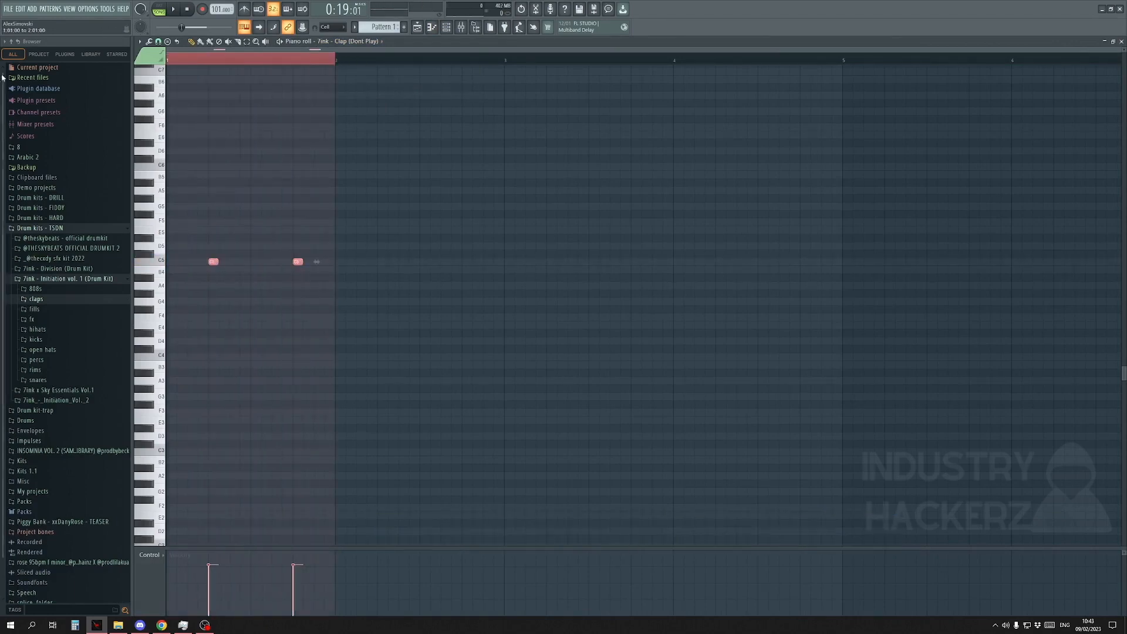
# Step: Duplicate the one-bar clap pattern three times to fill four bars, and select all the notes
pyautogui.hotkey('ctrl', 's')
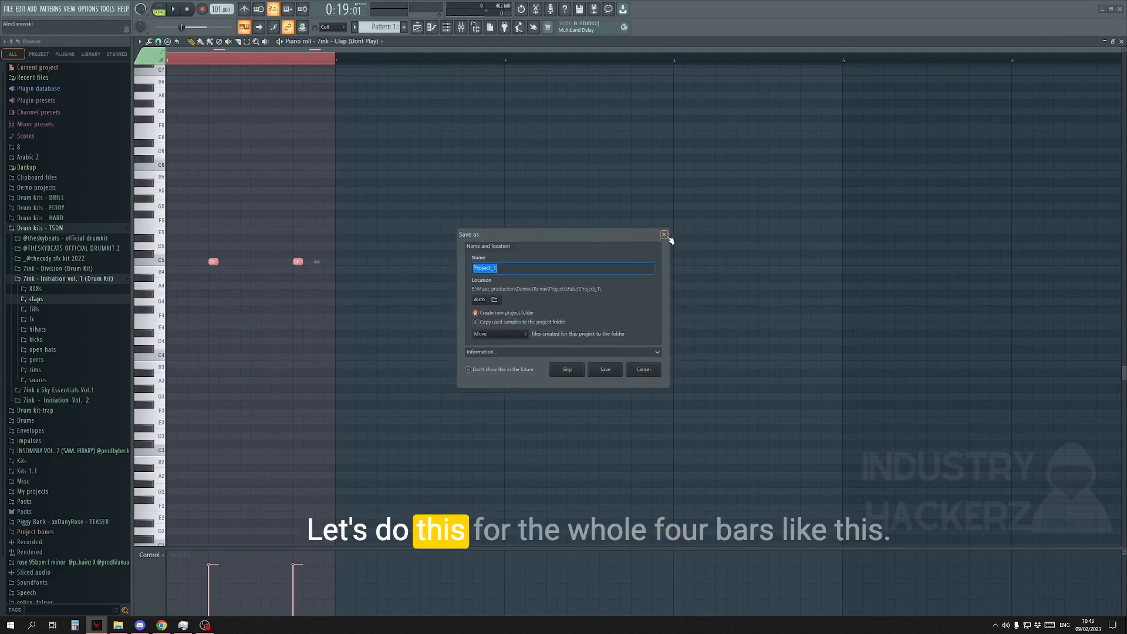
pyautogui.click(665, 234)
pyautogui.hotkey('ctrl', 'b')
pyautogui.hotkey('ctrl', 'b')
pyautogui.hotkey('ctrl', 'b')
pyautogui.hotkey('ctrl', 'a')
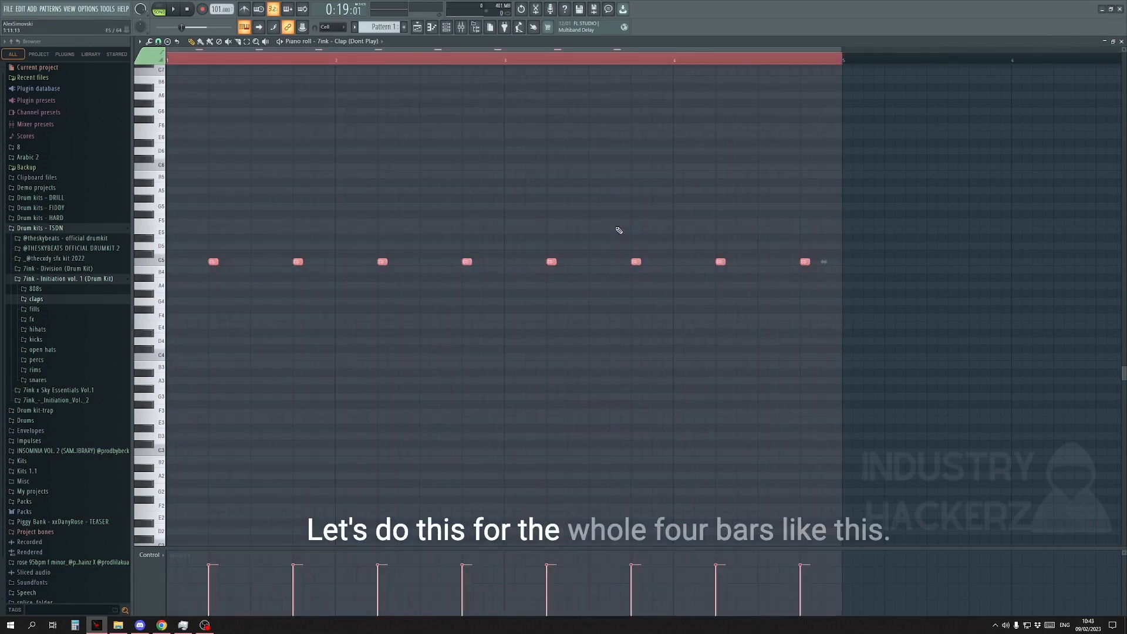
# Step: Copy the clap notes to Clap (About It), lower the velocities of the Clap (Dont Play) notes, and play the layered claps
pyautogui.click(350, 42)
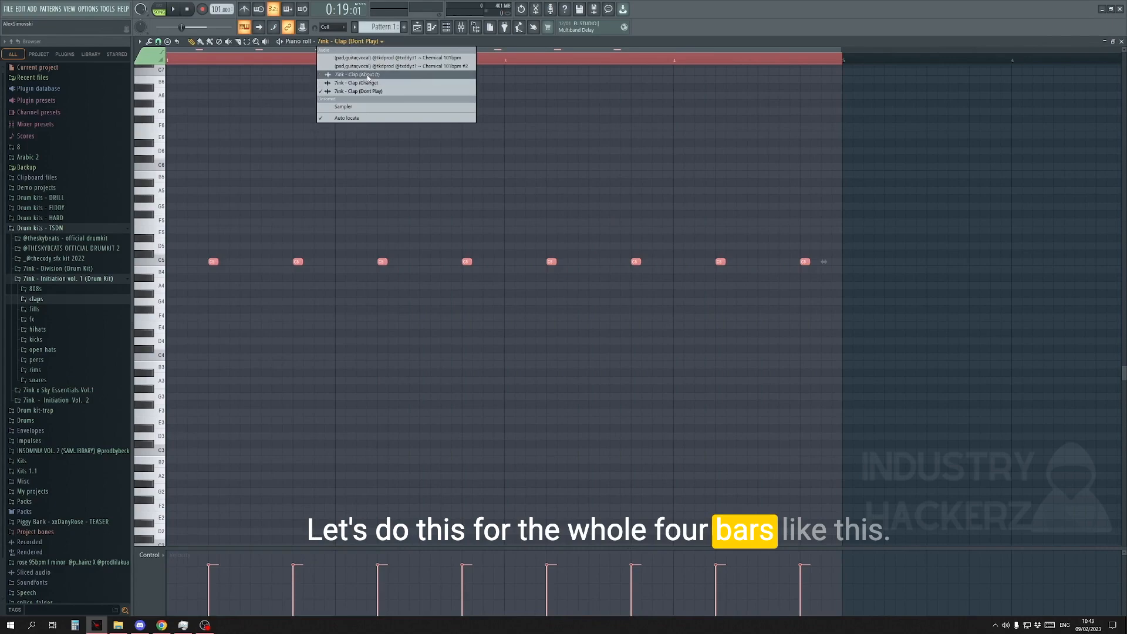
pyautogui.click(368, 76)
pyautogui.click(351, 41)
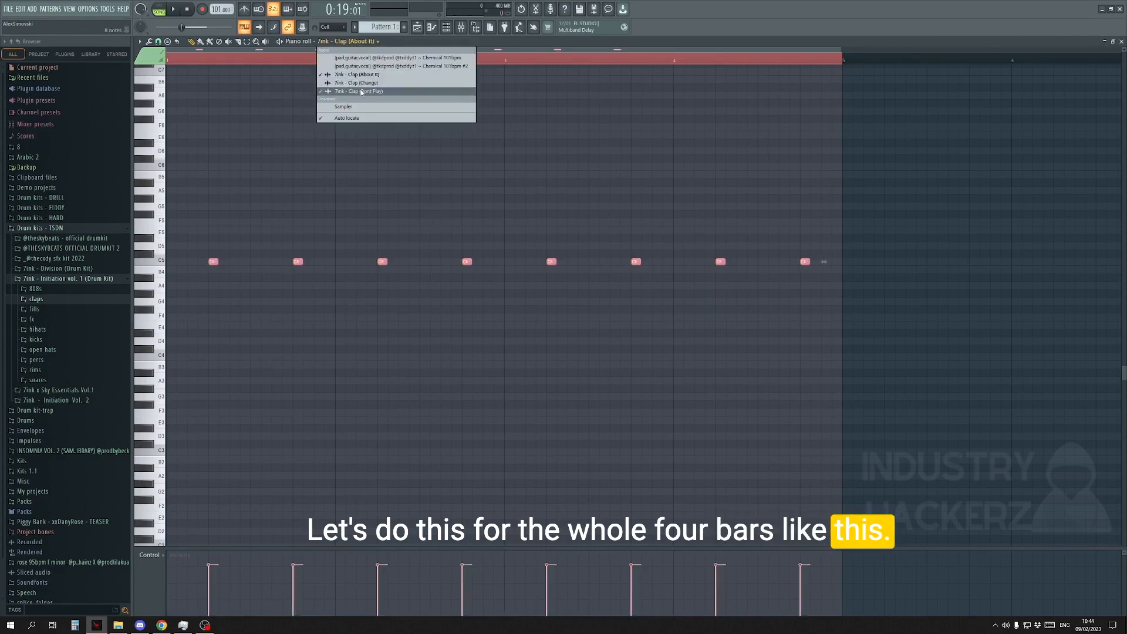
pyautogui.click(367, 94)
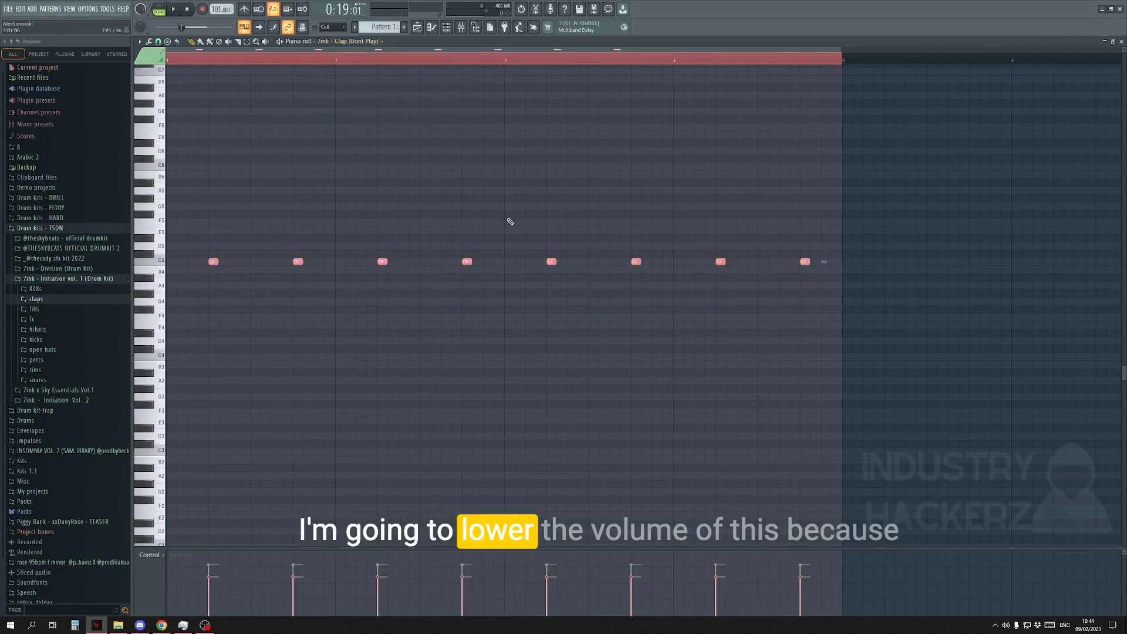
pyautogui.click(350, 42)
pyautogui.click(368, 74)
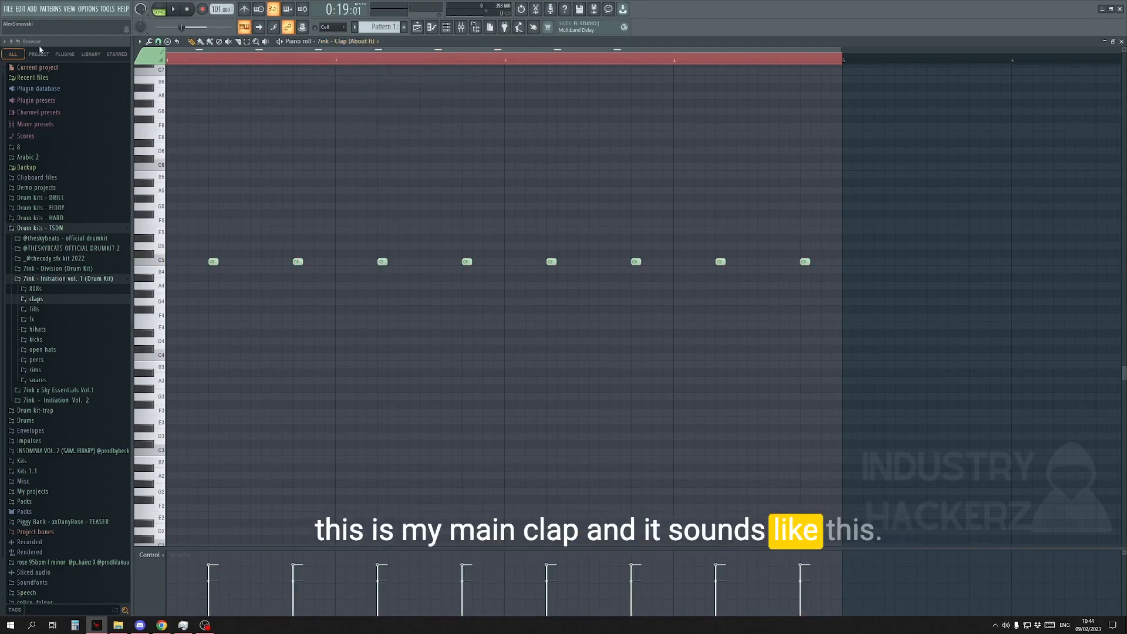
pyautogui.press('space')
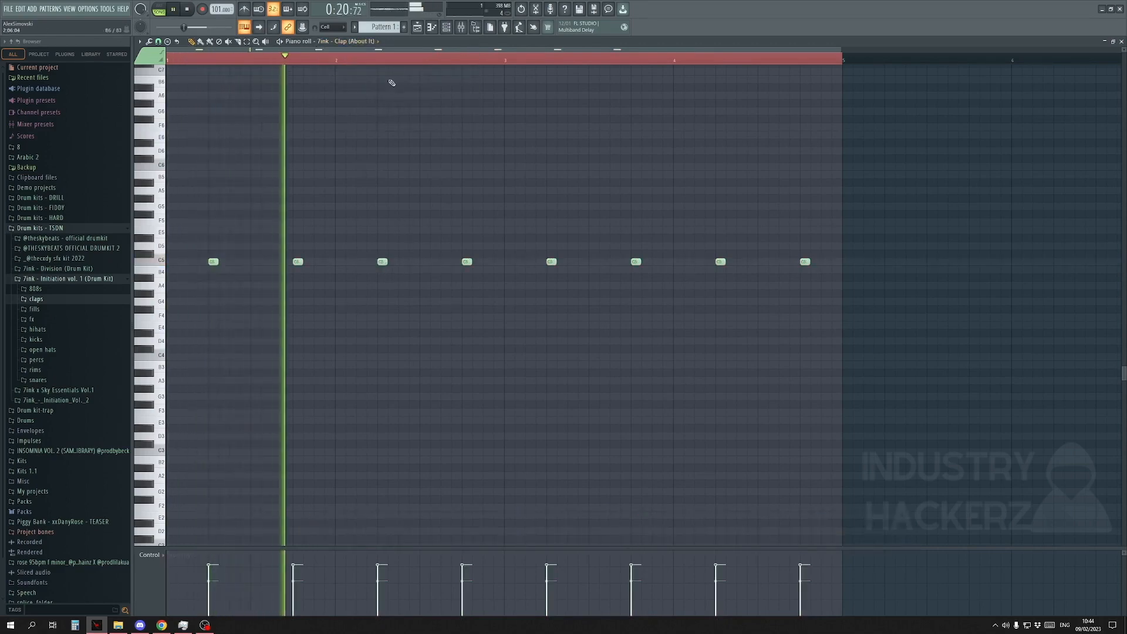
# Step: Add quieter offbeat C5 notes for Clap (Change) across the four bars, one in bars 1 and 3 and two in bars 2 and 4
pyautogui.click(350, 41)
pyautogui.click(376, 86)
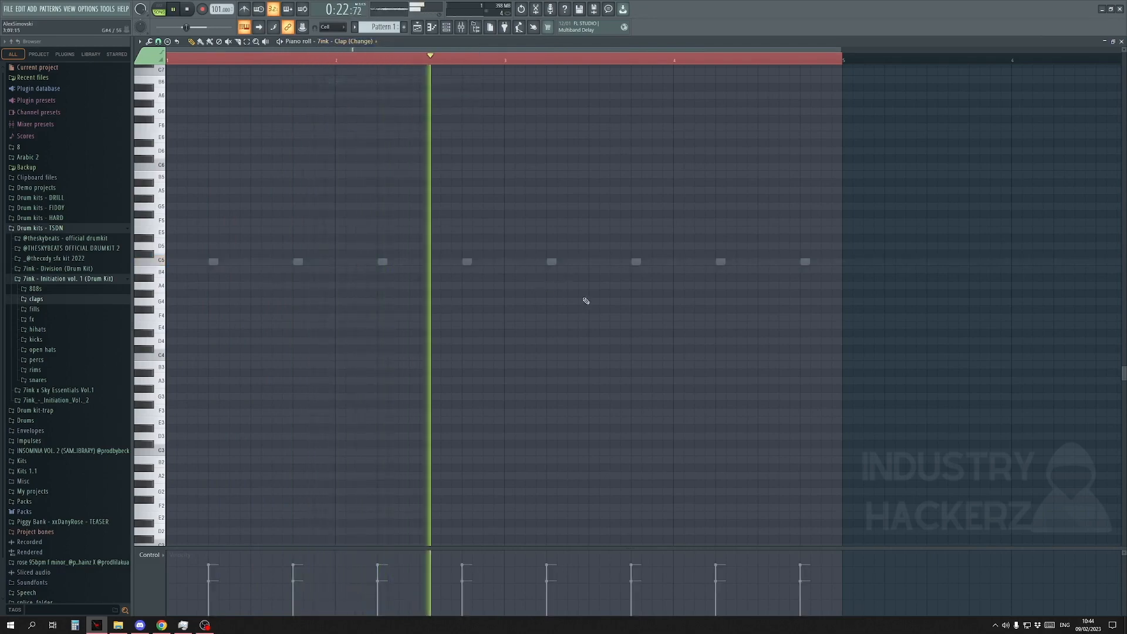
pyautogui.press('space')
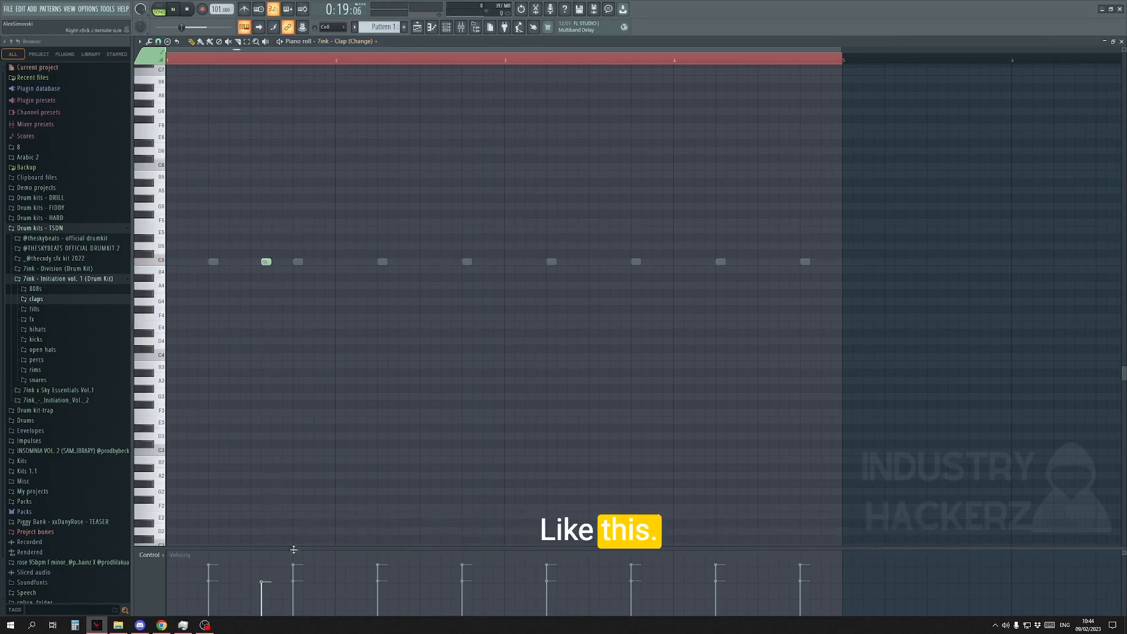
pyautogui.press('space')
pyautogui.click(414, 261)
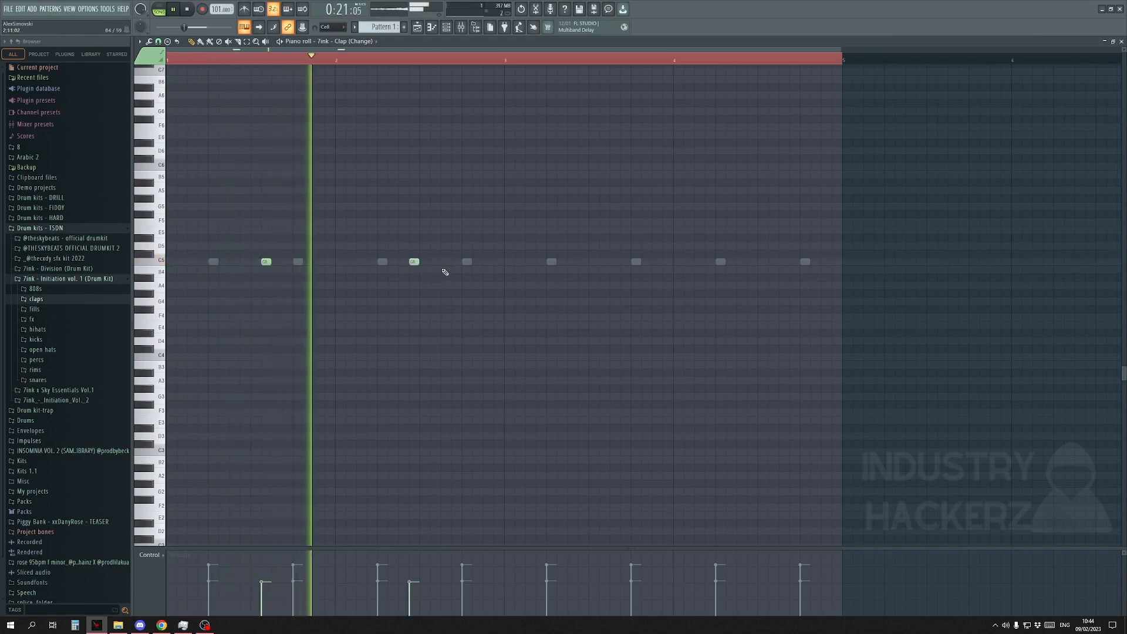
pyautogui.click(446, 262)
pyautogui.click(605, 262)
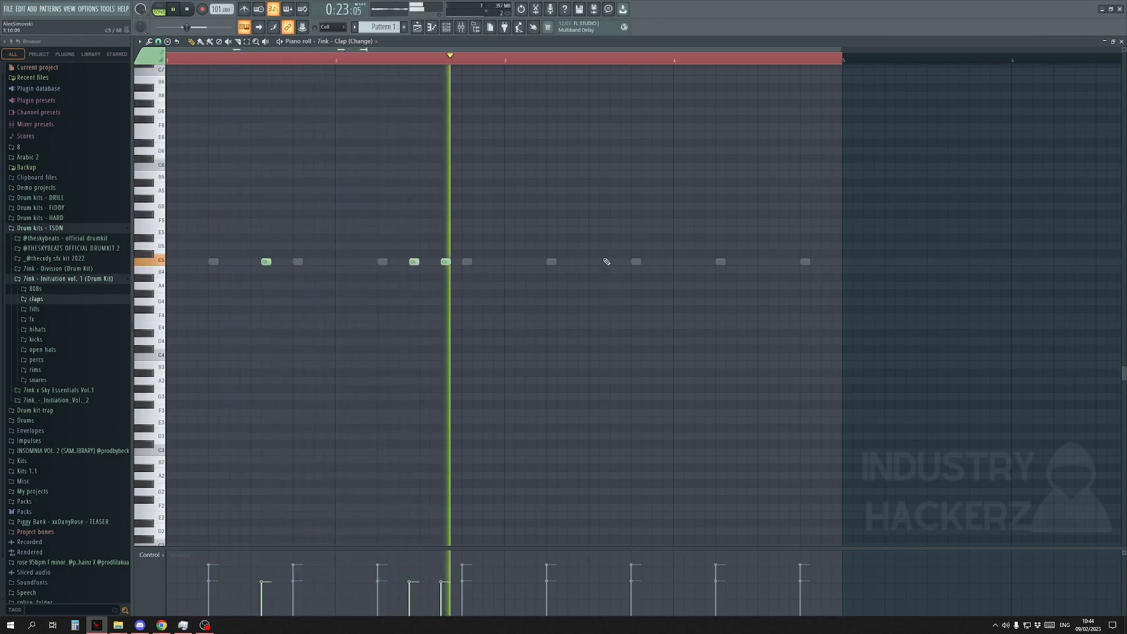
pyautogui.click(753, 261)
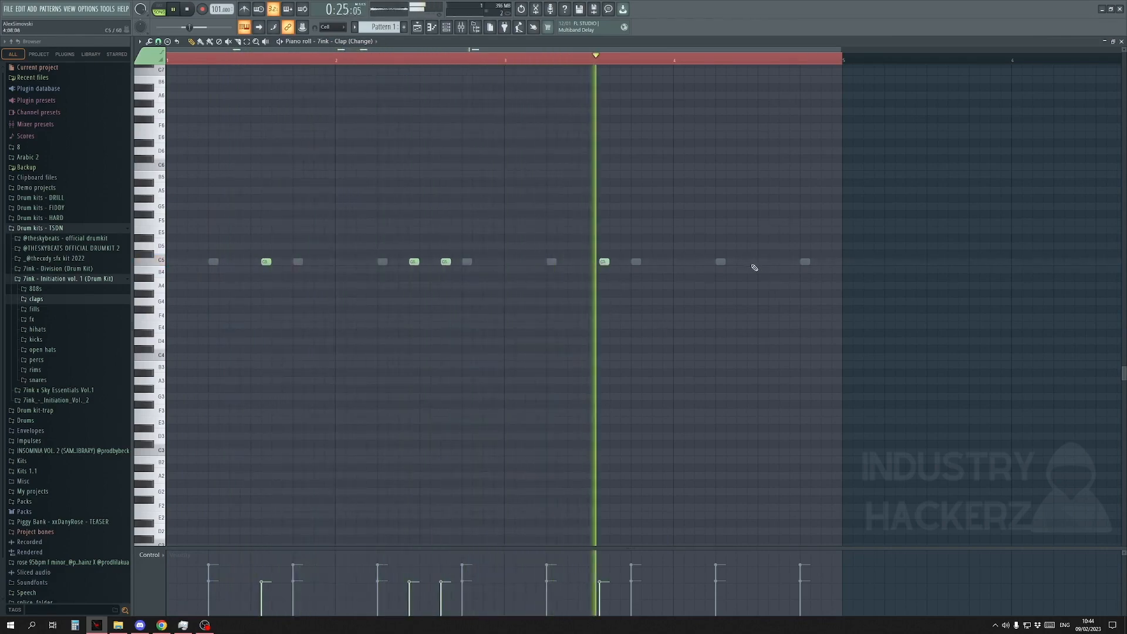
pyautogui.click(783, 261)
pyautogui.scroll(-1, 754, 282)
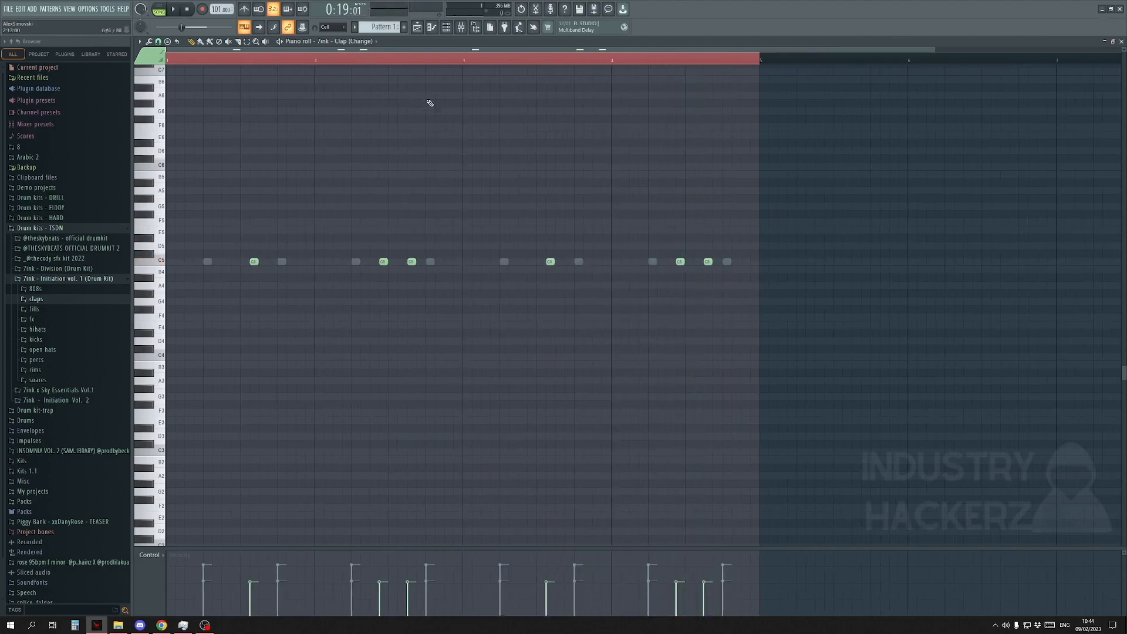
# Step: Return to the playlist and add the Hihats (Planes) sample from the hihats folder as a new channel
pyautogui.click(416, 34)
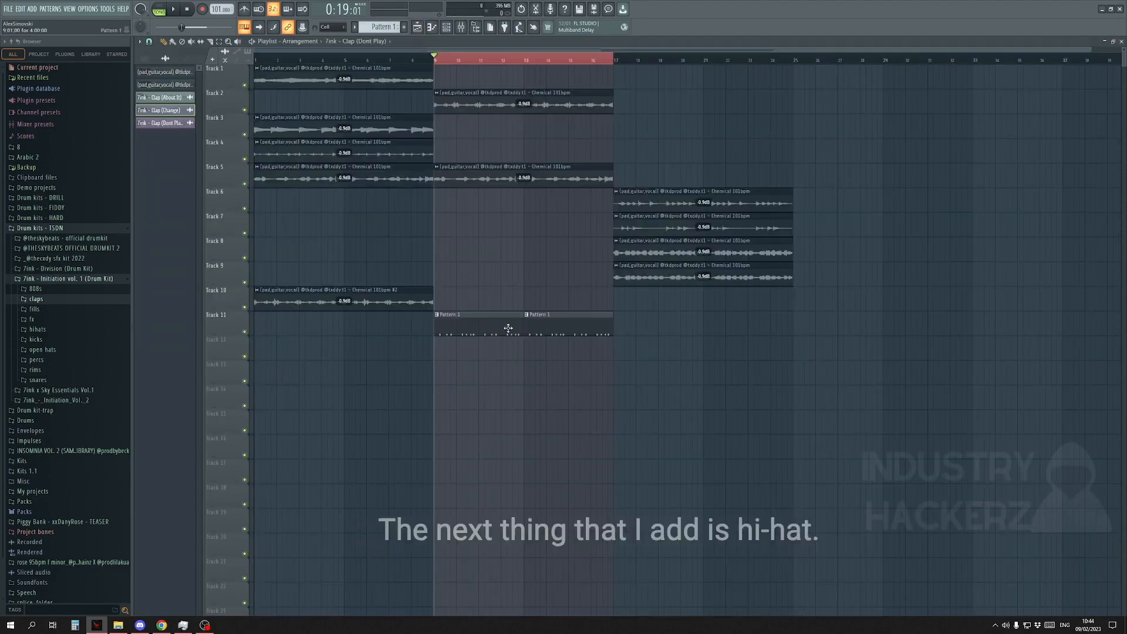
pyautogui.click(78, 330)
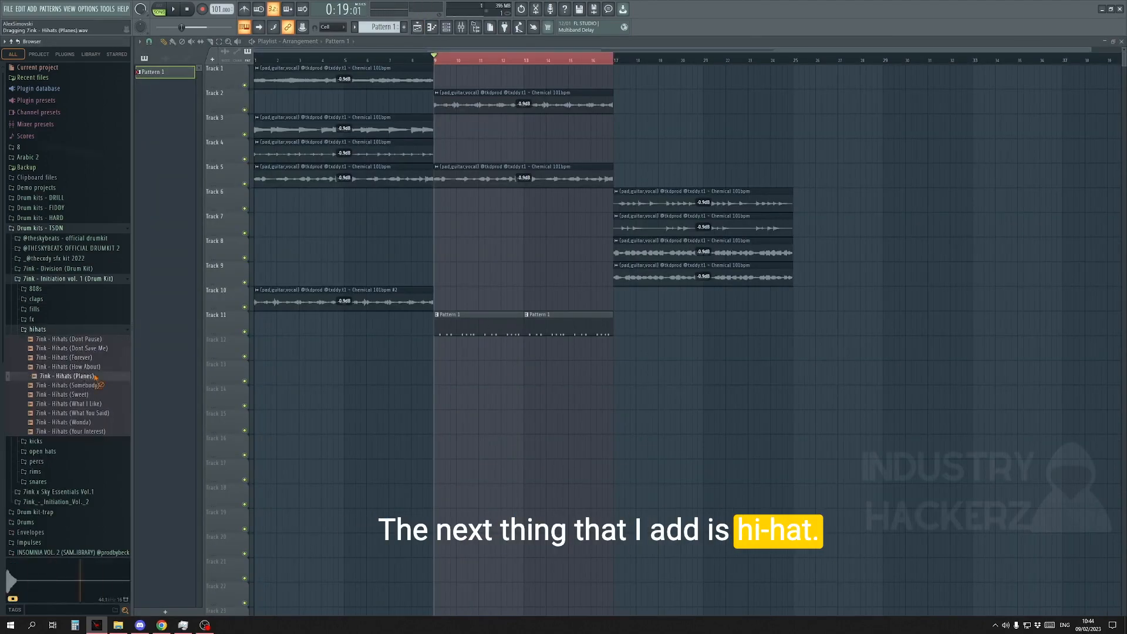
pyautogui.moveTo(98, 378); pyautogui.dragTo(176, 270)
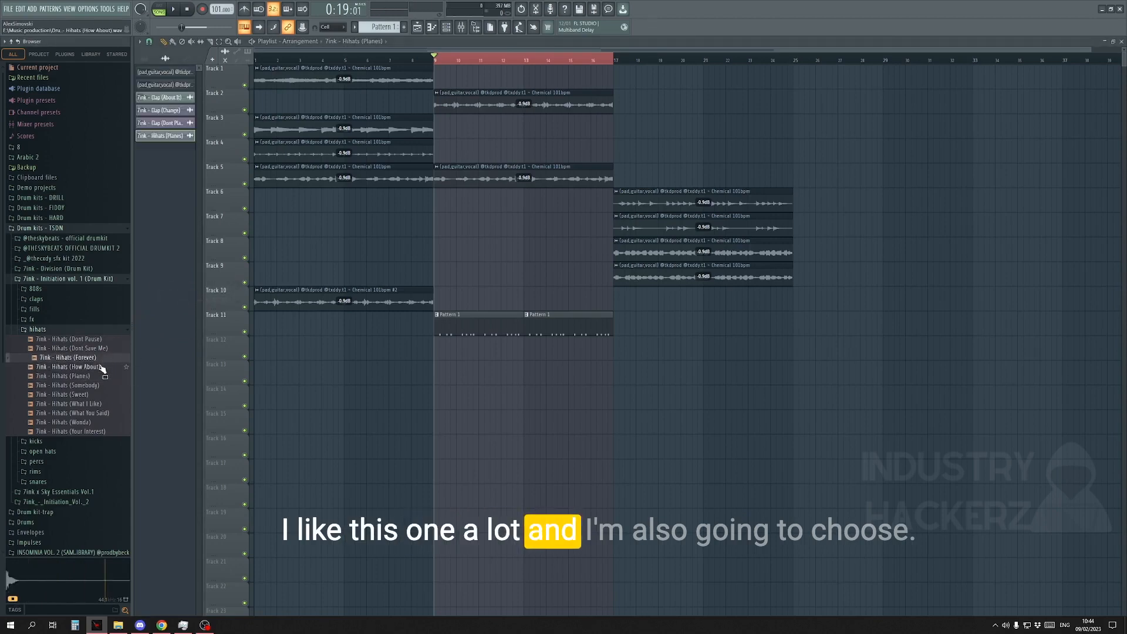
# Step: Audition the other hi-hat samples and add Hihats (What I Like) as a second hi-hat channel
pyautogui.click(100, 367)
pyautogui.click(100, 386)
pyautogui.click(98, 396)
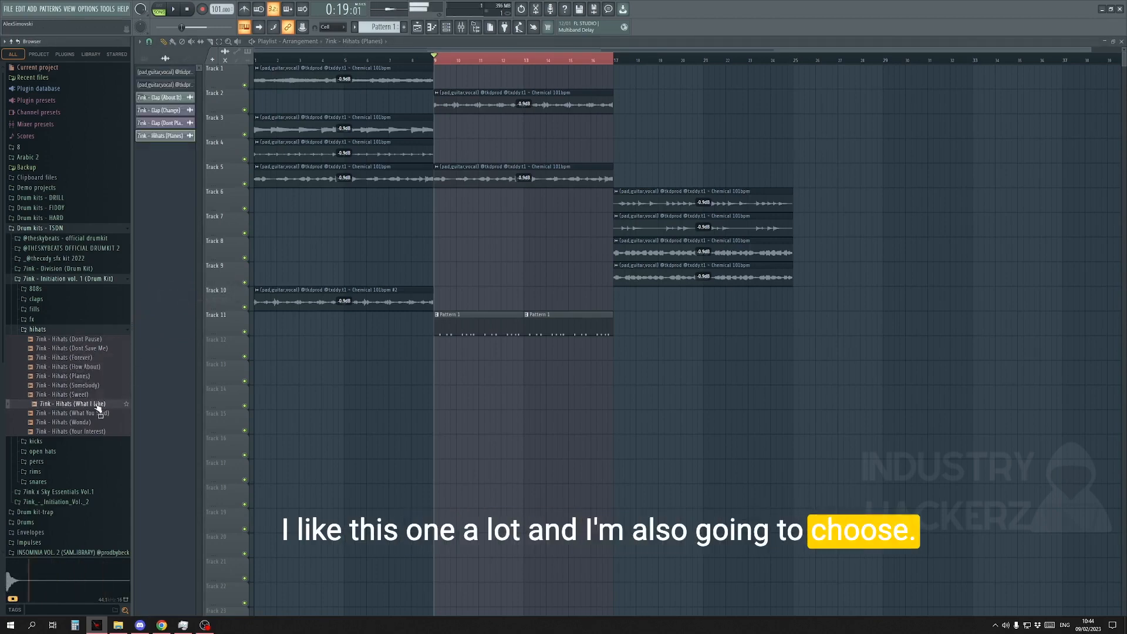
pyautogui.click(97, 414)
pyautogui.moveTo(98, 404); pyautogui.dragTo(164, 171)
# Step: Place two eighth-spaced C5 notes for Hihats (What I Like) at the start of bar 1, with a lower velocity on the second
pyautogui.click(433, 28)
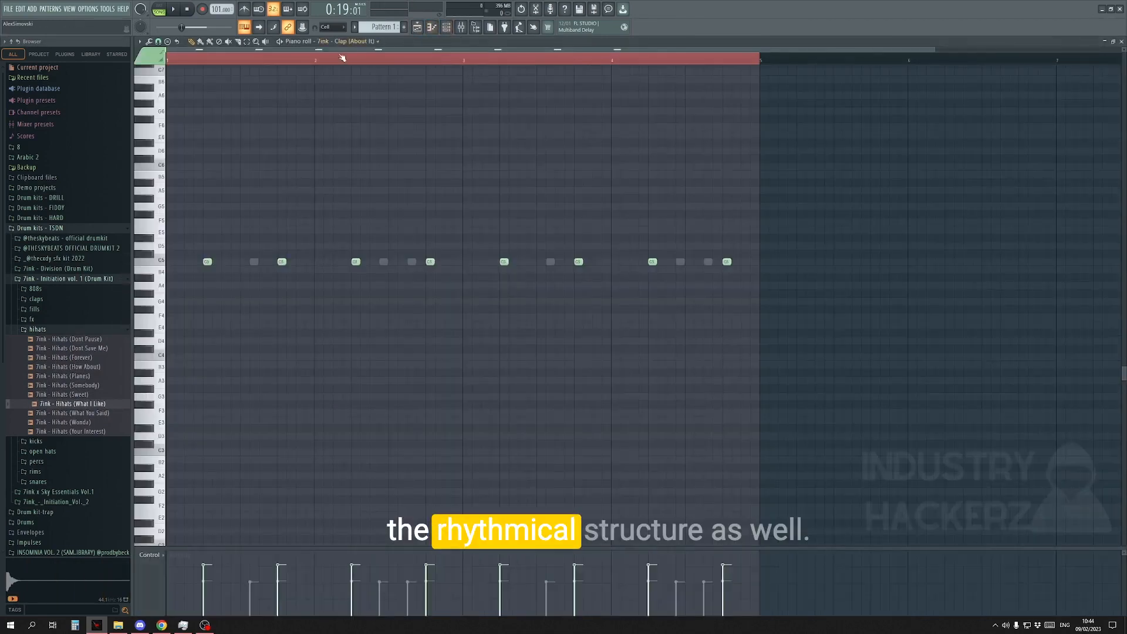
pyautogui.click(355, 43)
pyautogui.click(358, 108)
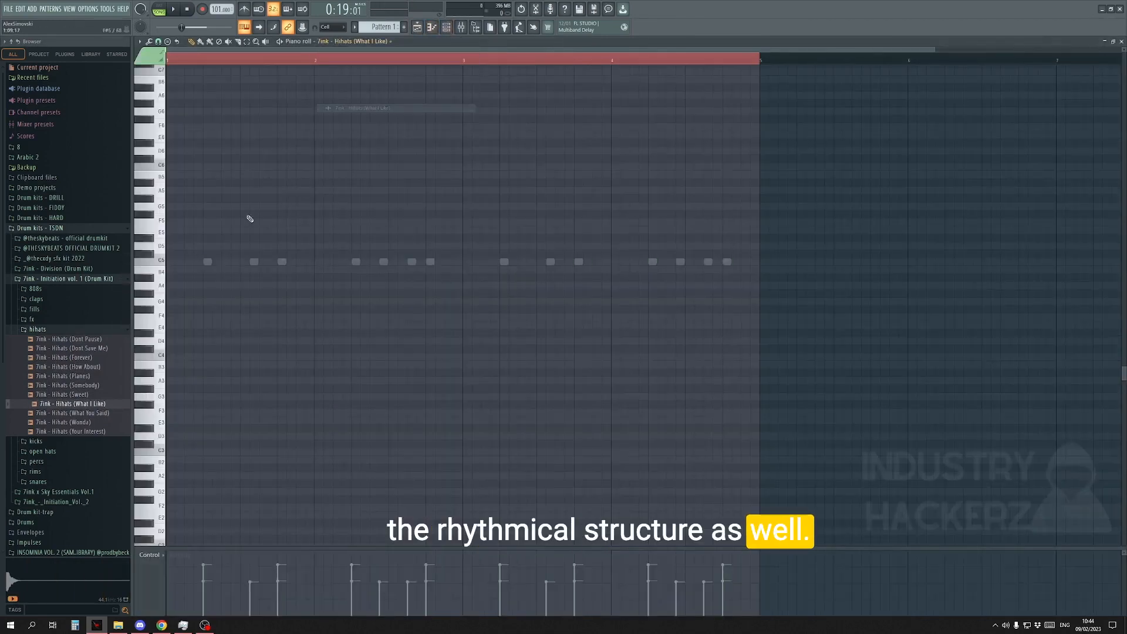
pyautogui.click(138, 260)
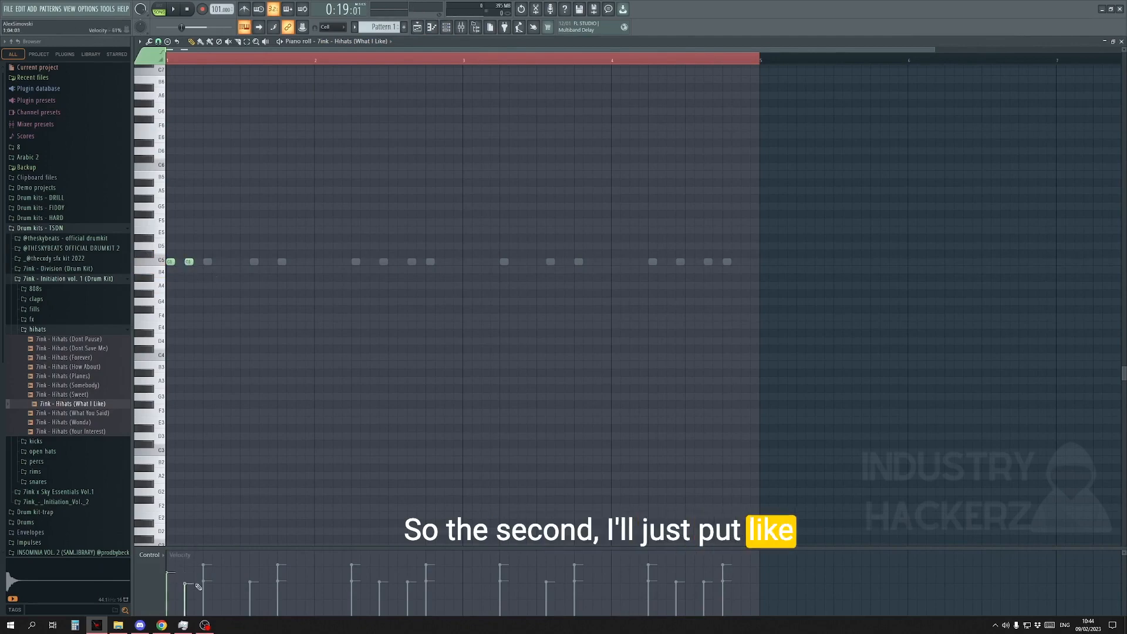
pyautogui.moveTo(197, 584); pyautogui.dragTo(195, 593)
# Step: Duplicate the two-note Hihats (What I Like) figure across all four bars, select every note and lower the velocities
pyautogui.moveTo(715, 55); pyautogui.dragTo(211, 111)
pyautogui.hotkey('ctrl', 'b')
pyautogui.hotkey('ctrl', 'b')
pyautogui.hotkey('ctrl', 'b')
pyautogui.hotkey('ctrl', 'b')
pyautogui.hotkey('ctrl', 'b')
pyautogui.hotkey('ctrl', 'b')
pyautogui.hotkey('ctrl', 'b')
pyautogui.hotkey('ctrl', 'b')
pyautogui.hotkey('ctrl', 'b')
pyautogui.hotkey('ctrl', 'b')
pyautogui.hotkey('ctrl', 'b')
pyautogui.hotkey('ctrl', 'b')
pyautogui.hotkey('ctrl', 'b')
pyautogui.hotkey('ctrl', 'b')
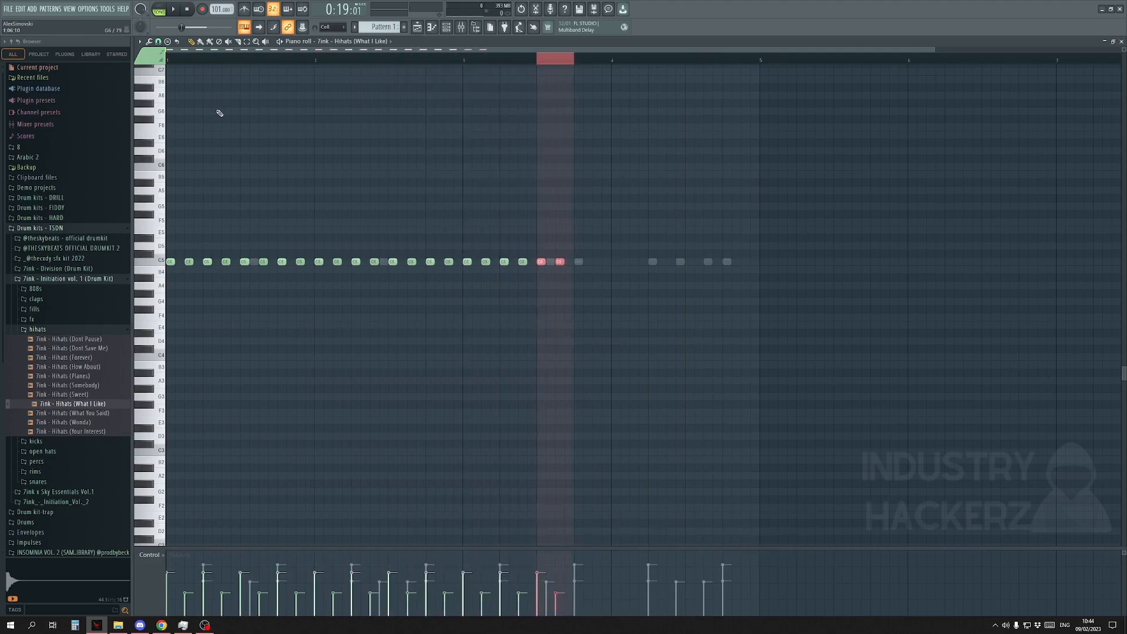
pyautogui.hotkey('ctrl', 'b')
pyautogui.hotkey('ctrl', 'a')
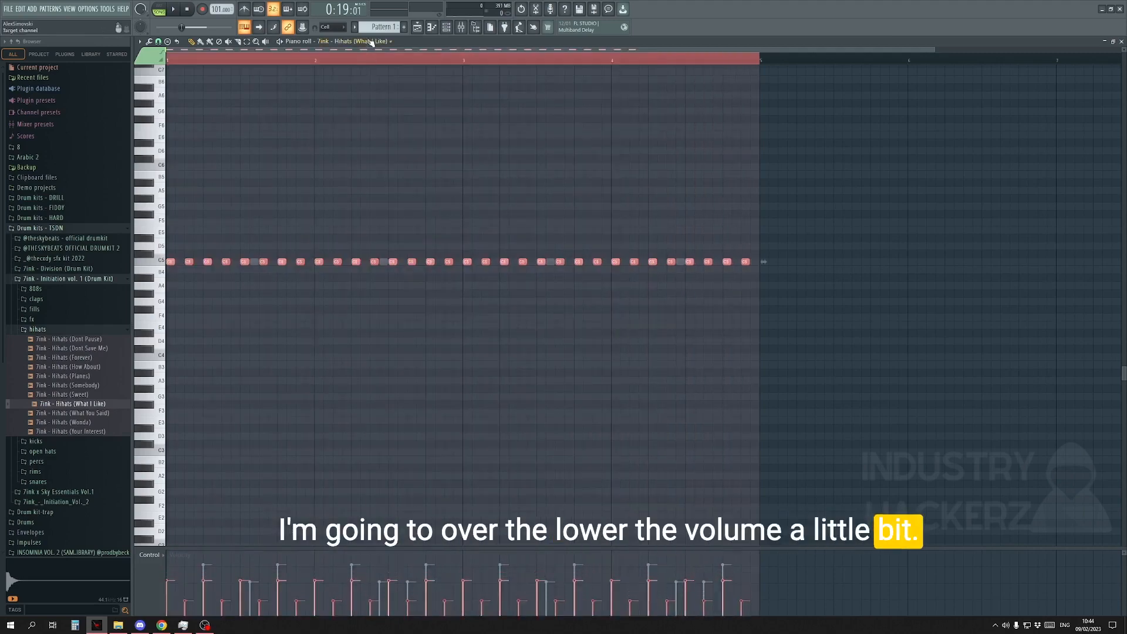
# Step: Switch the piano roll to Hihats (Planes) and place four consecutive sixteenth notes on C5 from the start of bar 1
pyautogui.click(374, 42)
pyautogui.click(358, 101)
pyautogui.click(170, 261)
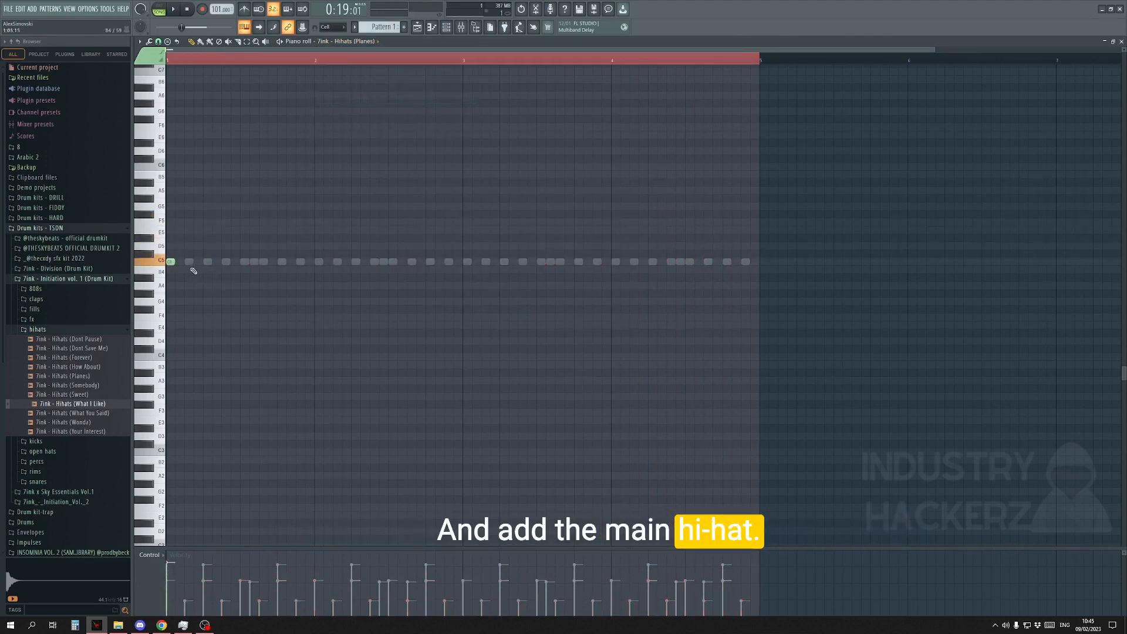
pyautogui.press('space')
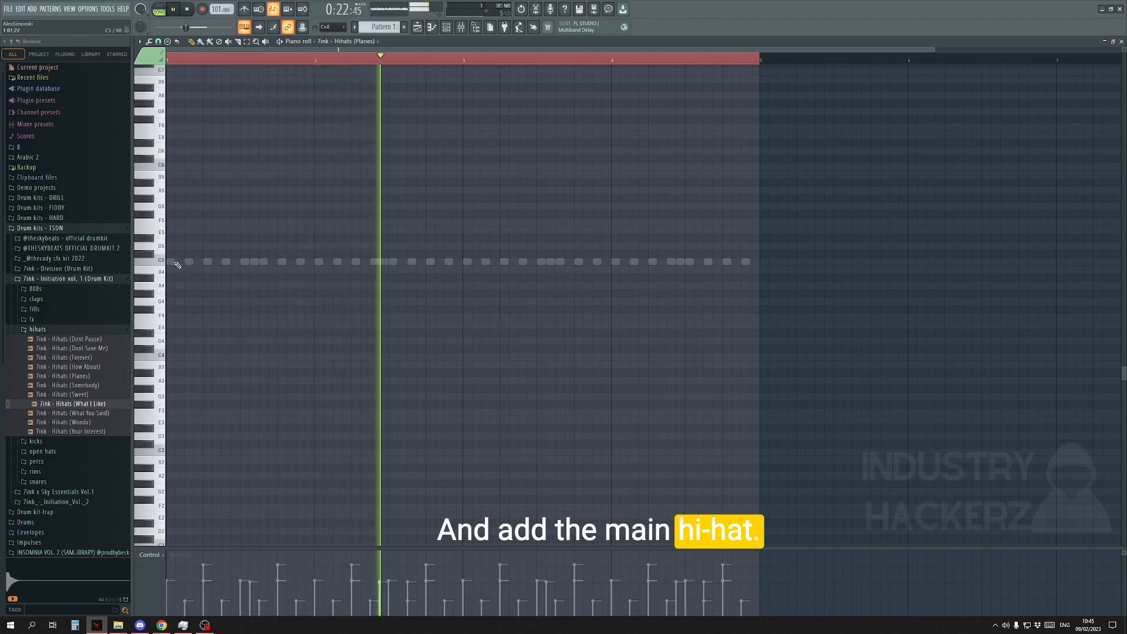
pyautogui.press('space')
pyautogui.scroll(2, 188, 275)
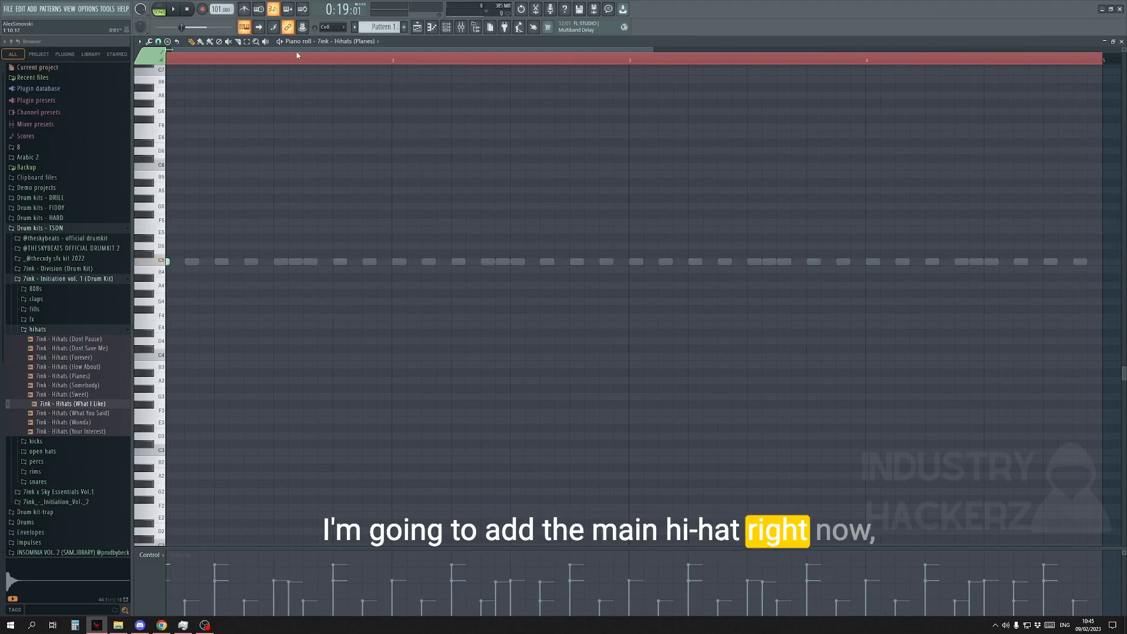
pyautogui.moveTo(298, 51); pyautogui.dragTo(239, 55)
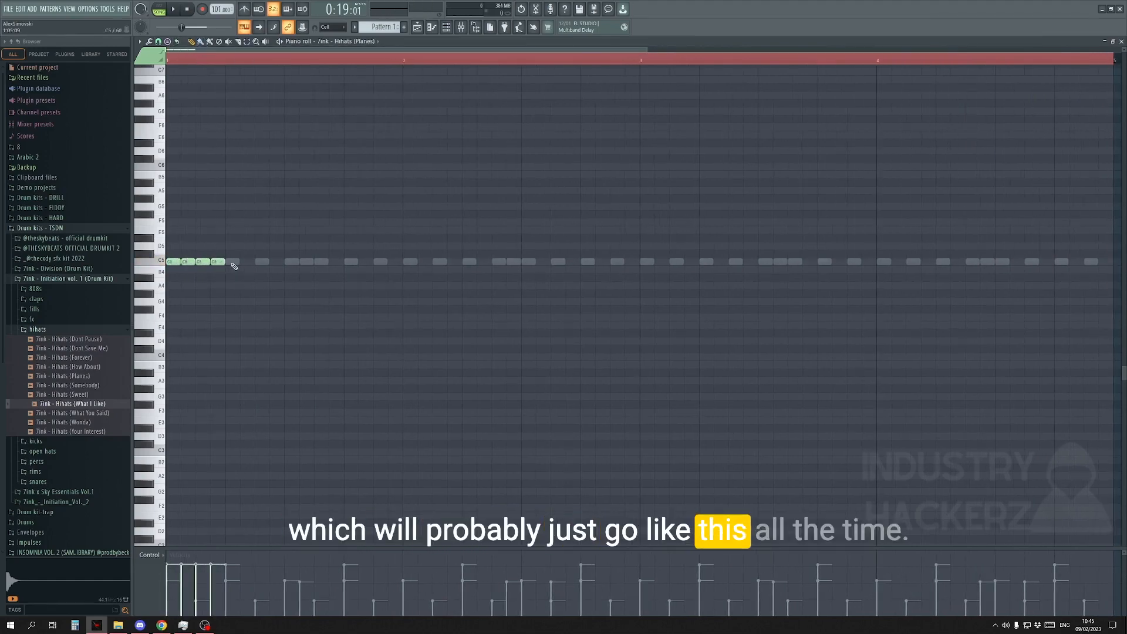
pyautogui.press('space')
pyautogui.press('space')
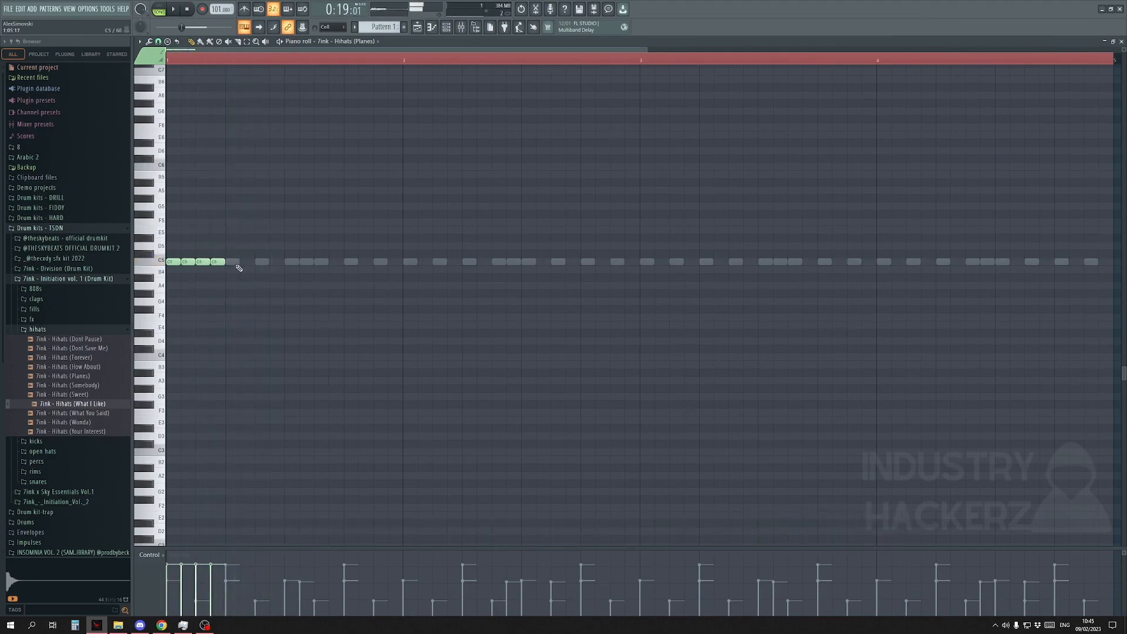
# Step: Extend the Hihats (Planes) row with four more sixteenth notes on C5, filling steps 5 to 8 of bar 1
pyautogui.click(237, 262)
pyautogui.press('space')
pyautogui.click(243, 262)
pyautogui.click(258, 262)
pyautogui.click(273, 262)
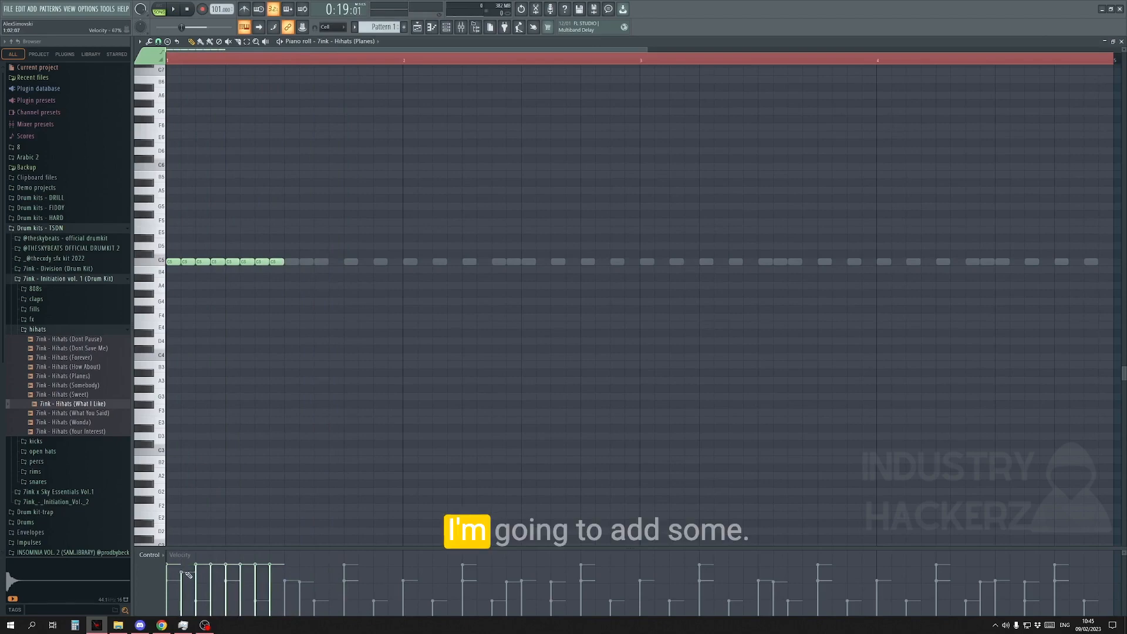
# Step: Lower the velocities of the even-numbered Hihats (Planes) notes by different amounts and play the pattern
pyautogui.click(216, 582)
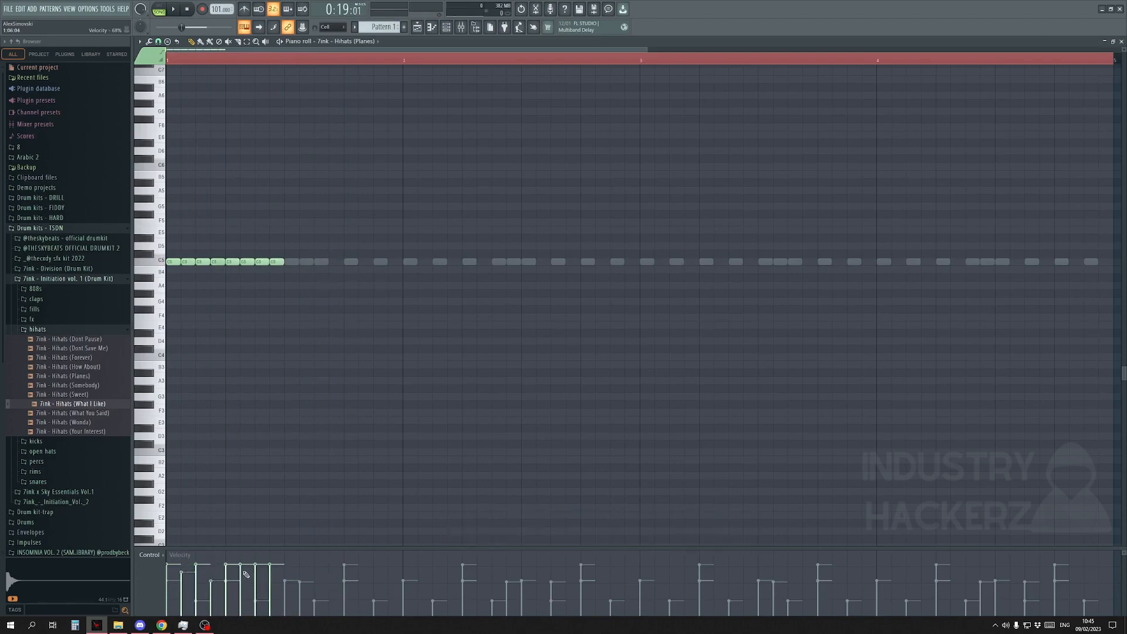
pyautogui.moveTo(272, 574); pyautogui.dragTo(272, 586)
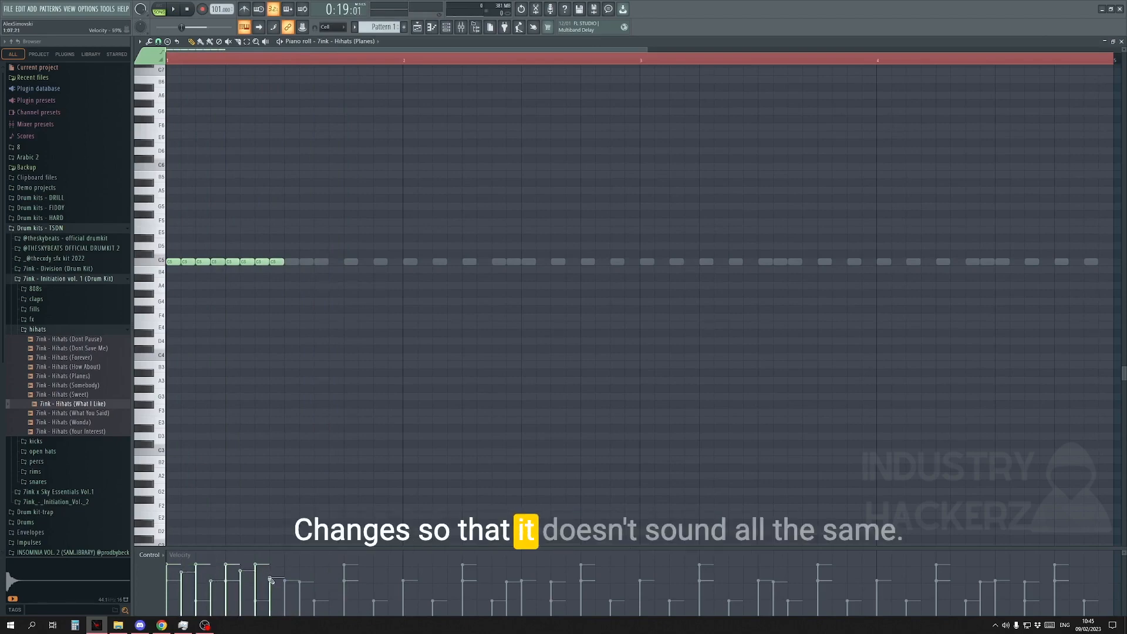
pyautogui.press('space')
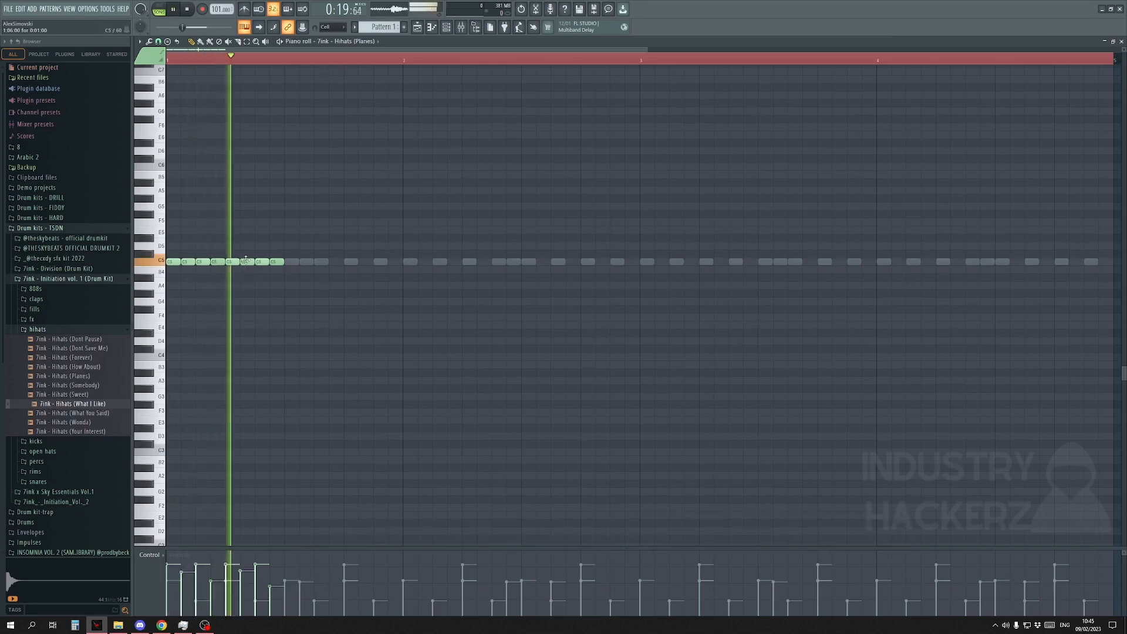
pyautogui.press('space')
# Step: Add four more C5 notes on steps 9 to 12 of bar 1 and vary their velocities
pyautogui.moveTo(293, 263); pyautogui.dragTo(343, 263)
pyautogui.click(286, 566)
pyautogui.click(301, 583)
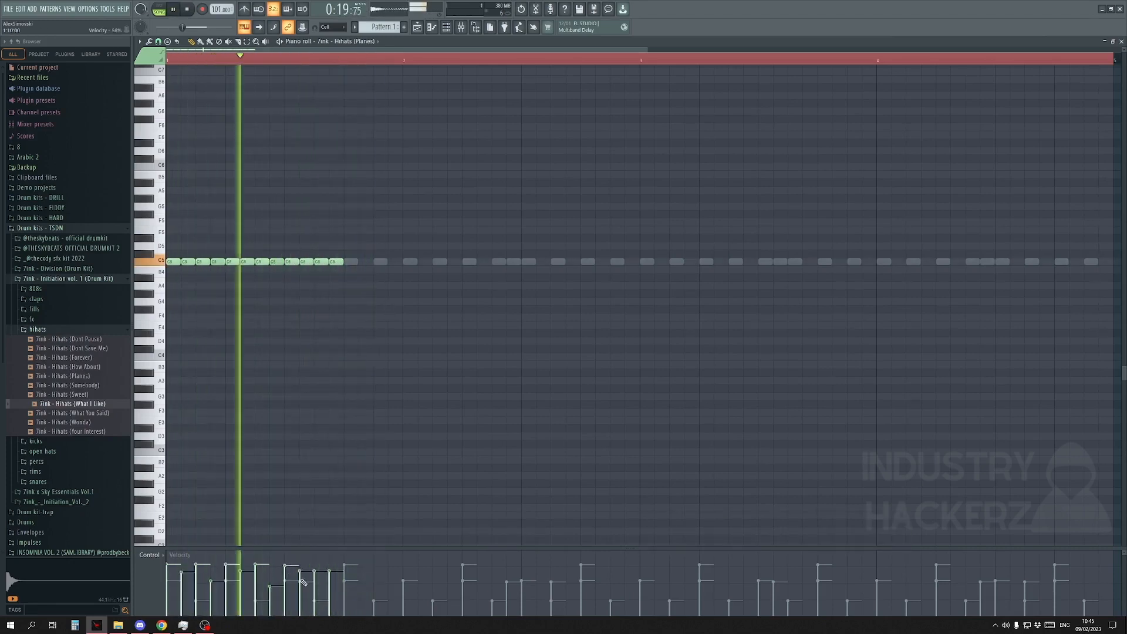
pyautogui.click(330, 567)
pyautogui.press('space')
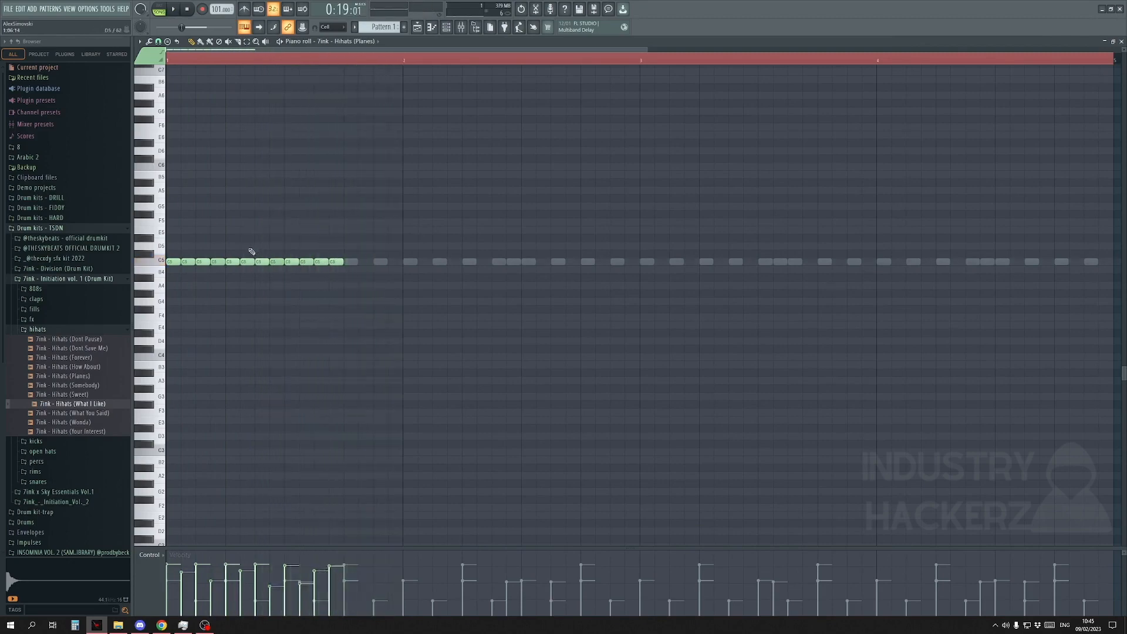
# Step: Select the eighth note of bar 1 and chop it into four short hits with the Chopper
pyautogui.scroll(3, 234, 305)
pyautogui.moveTo(273, 303); pyautogui.dragTo(281, 257)
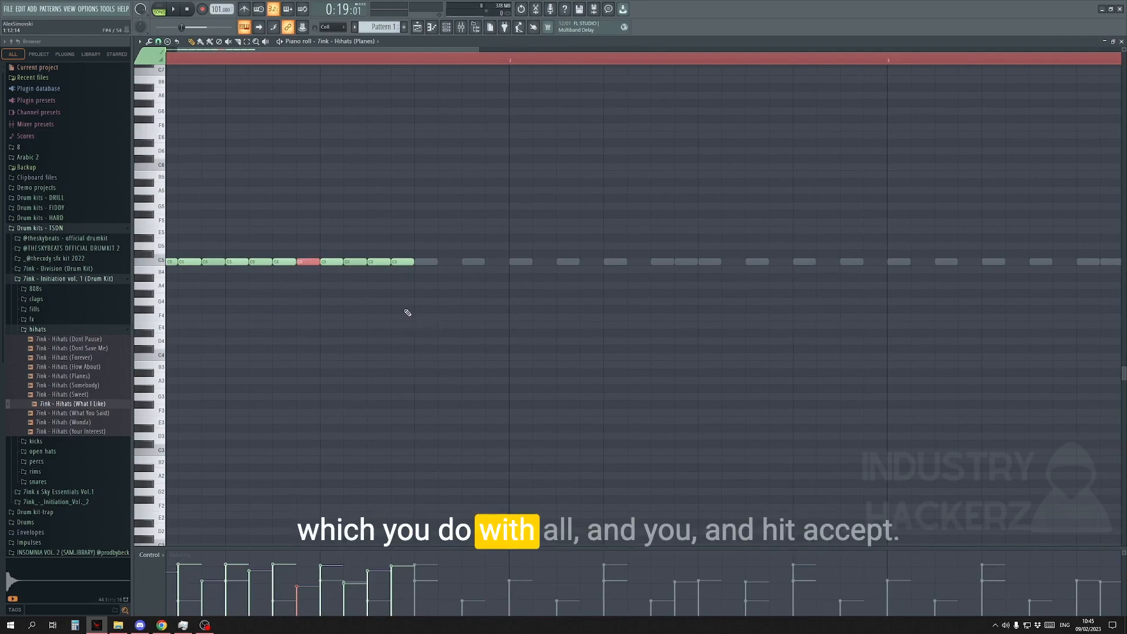
pyautogui.hotkey('alt', 'u')
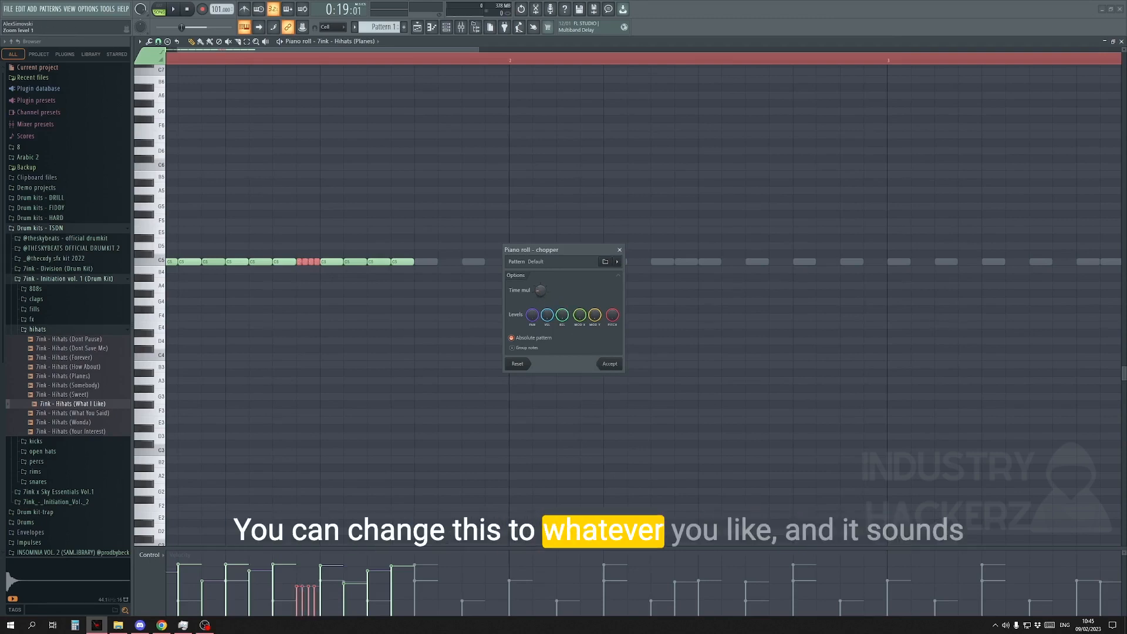
pyautogui.click(610, 367)
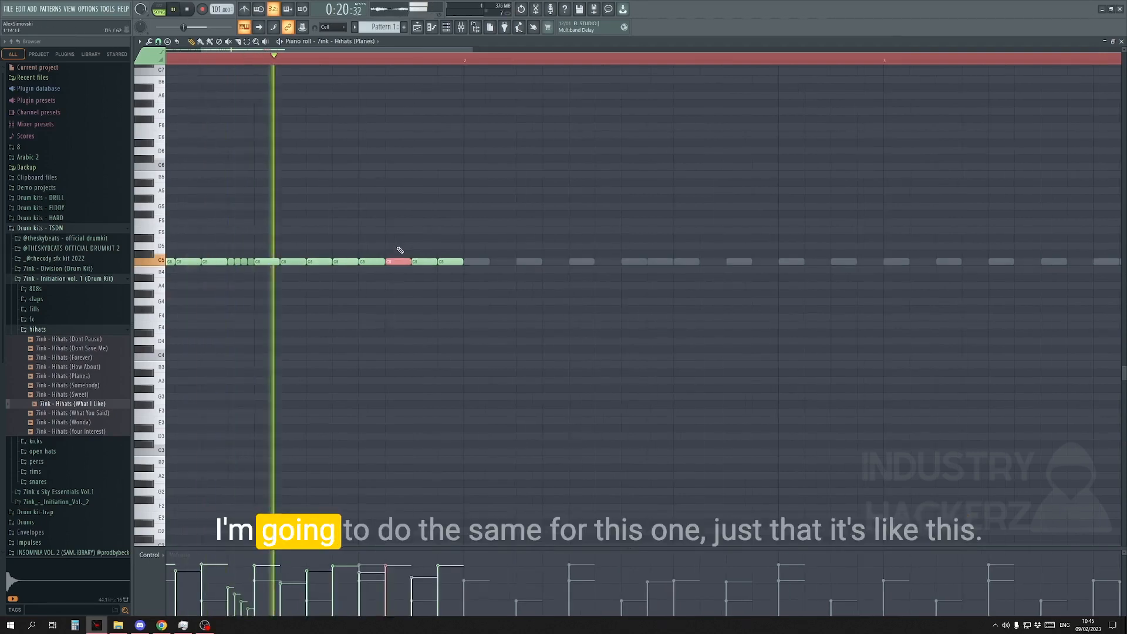
# Step: Chop the fourteenth note of bar 1 into a faster roll and taper the roll's velocities downward
pyautogui.press('space')
pyautogui.hotkey('ctrl', 'u')
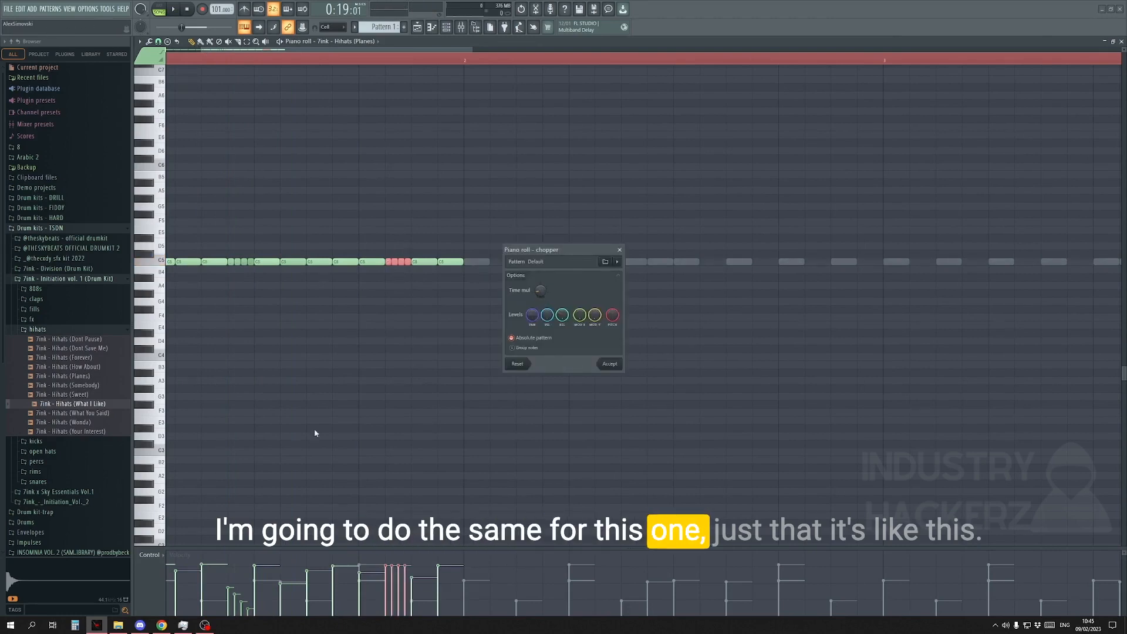
pyautogui.click(609, 365)
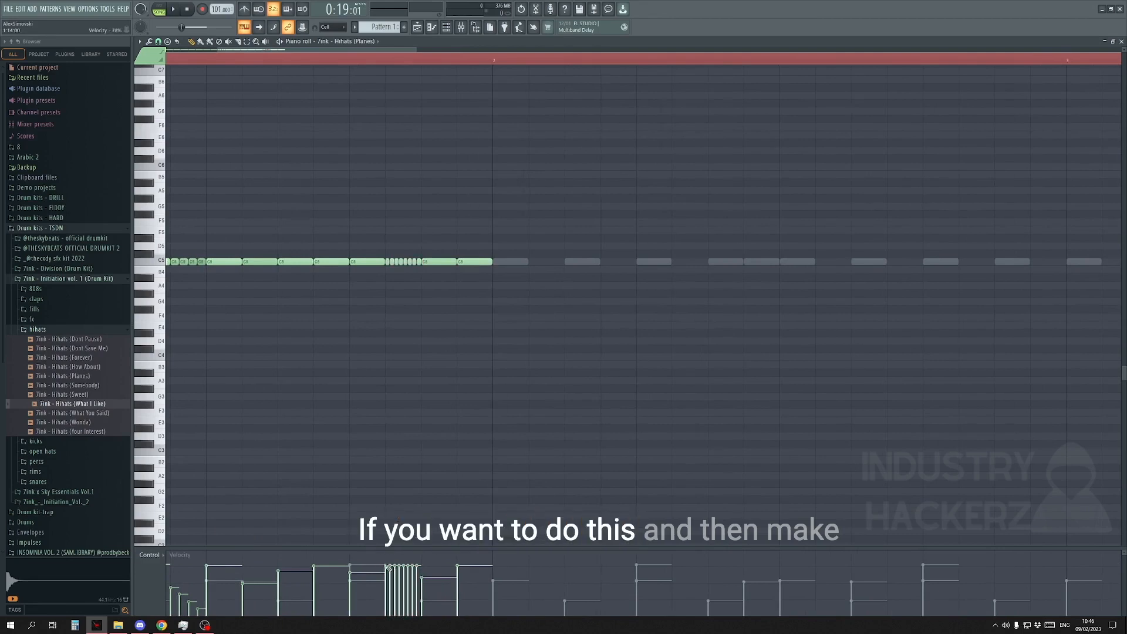
pyautogui.moveTo(393, 568); pyautogui.dragTo(424, 603)
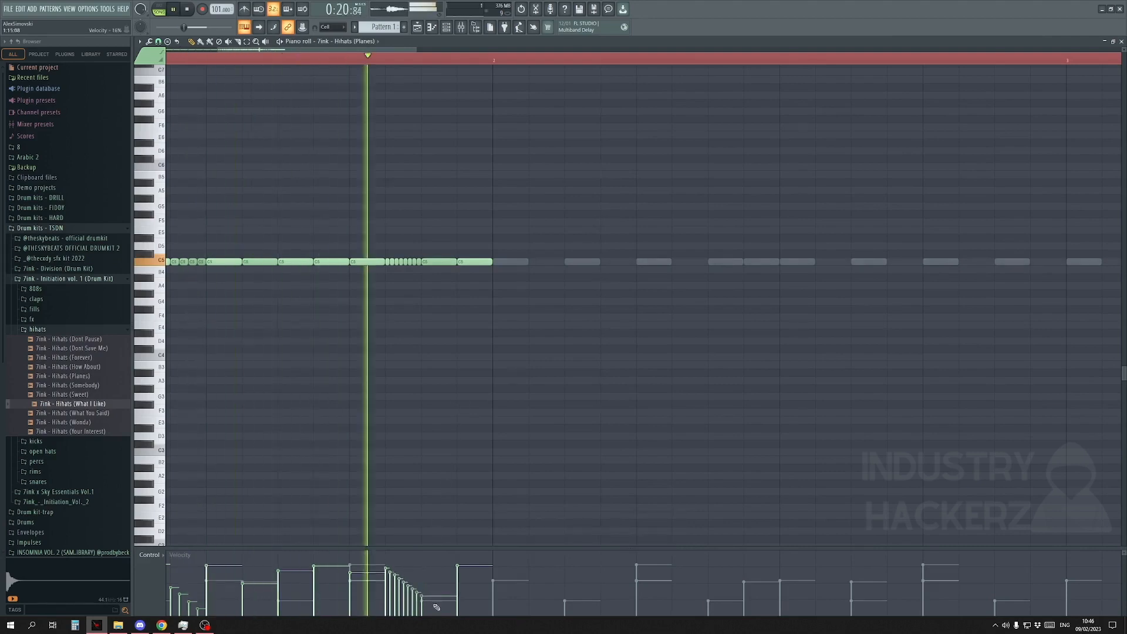
pyautogui.press('space')
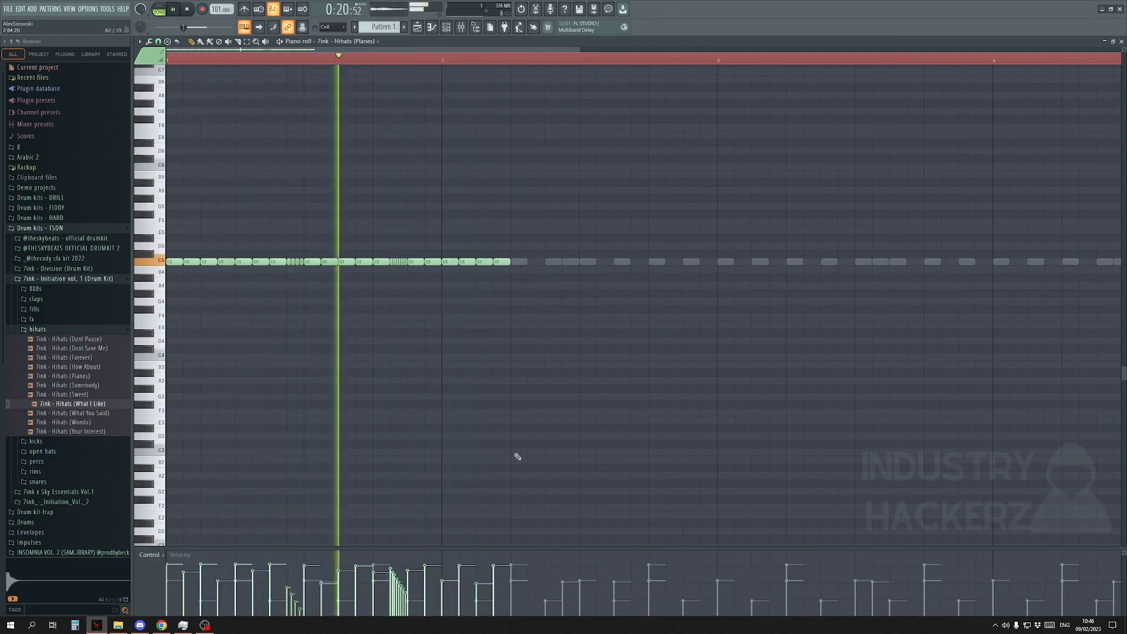
# Step: Place four more C5 hi-hat notes on steps 5 to 8 of bar 2
pyautogui.click(519, 261)
pyautogui.click(537, 261)
pyautogui.click(553, 260)
pyautogui.click(571, 257)
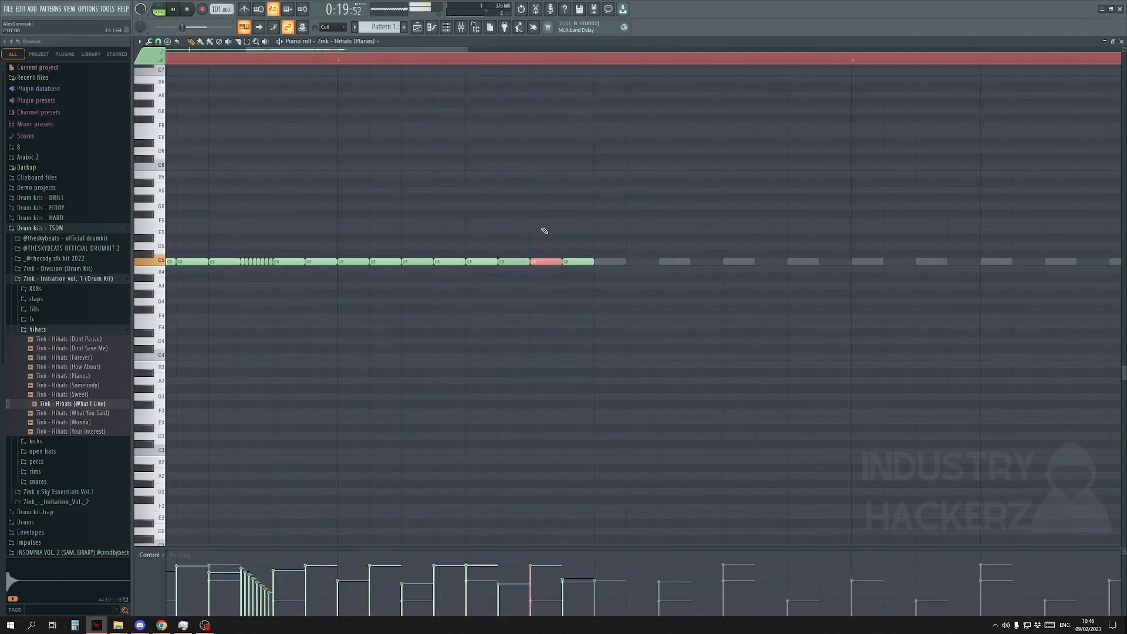
# Step: Chop the seventh note of bar 2 into four short hits with the Chopper
pyautogui.press('space')
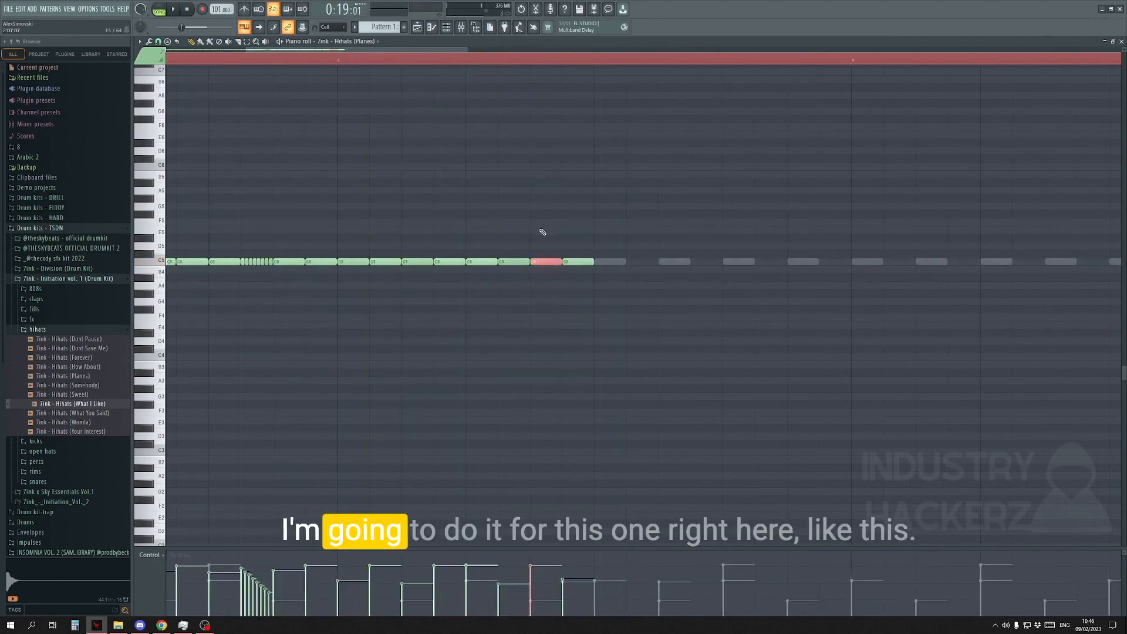
pyautogui.hotkey('alt', 'u')
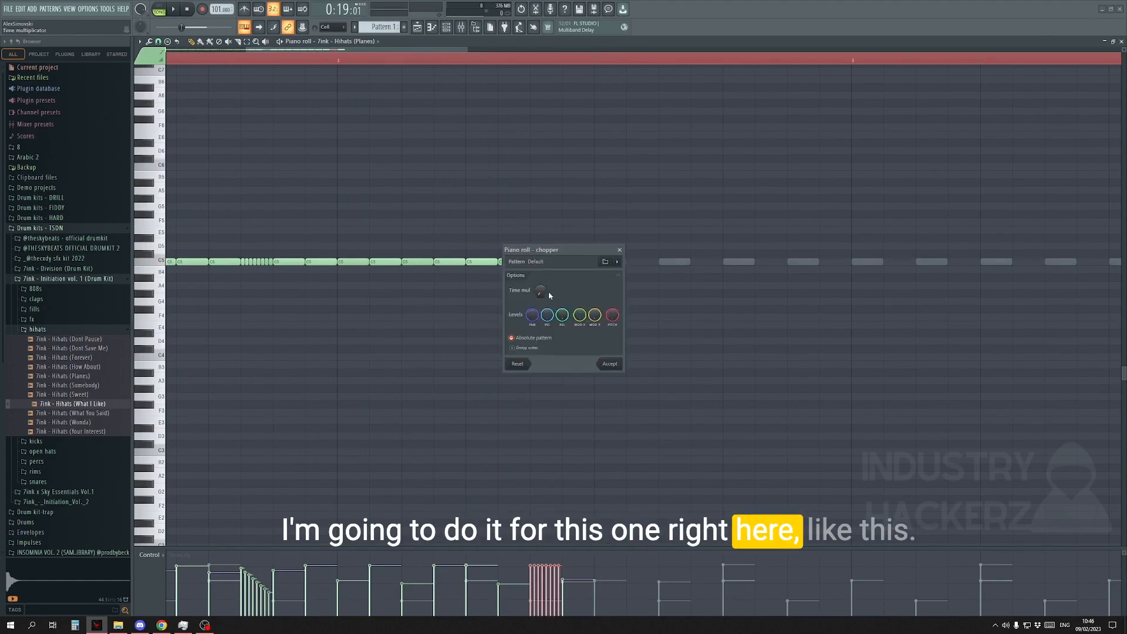
pyautogui.click(609, 364)
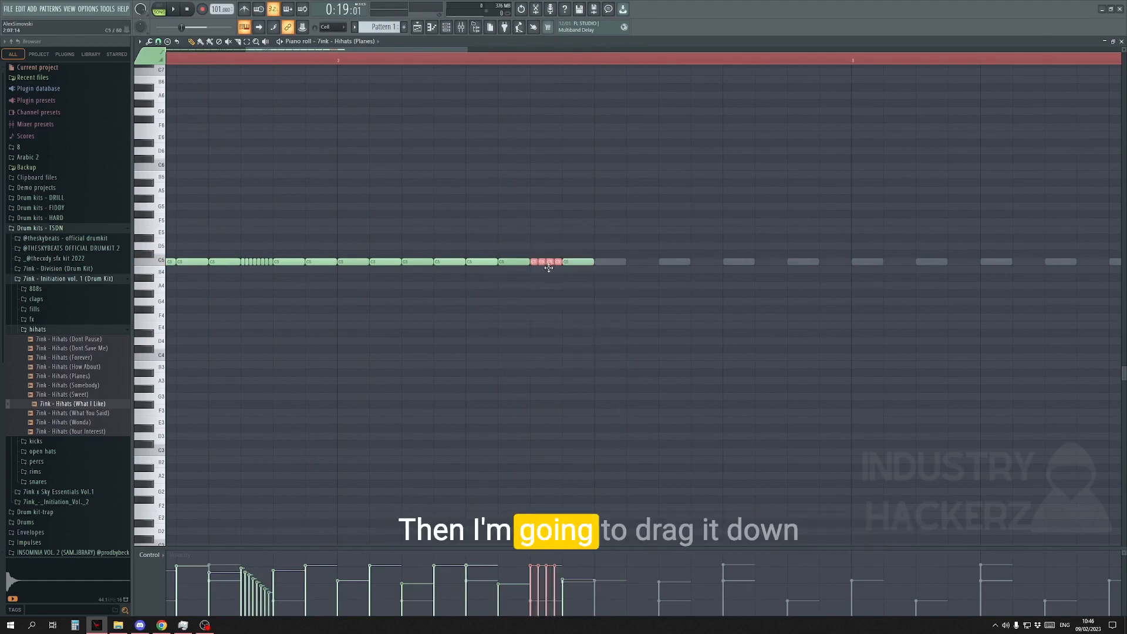
# Step: Move the four chopped hits in bar 2 down to G4 and fill the C5 gap above them with a note
pyautogui.moveTo(548, 262); pyautogui.dragTo(547, 308)
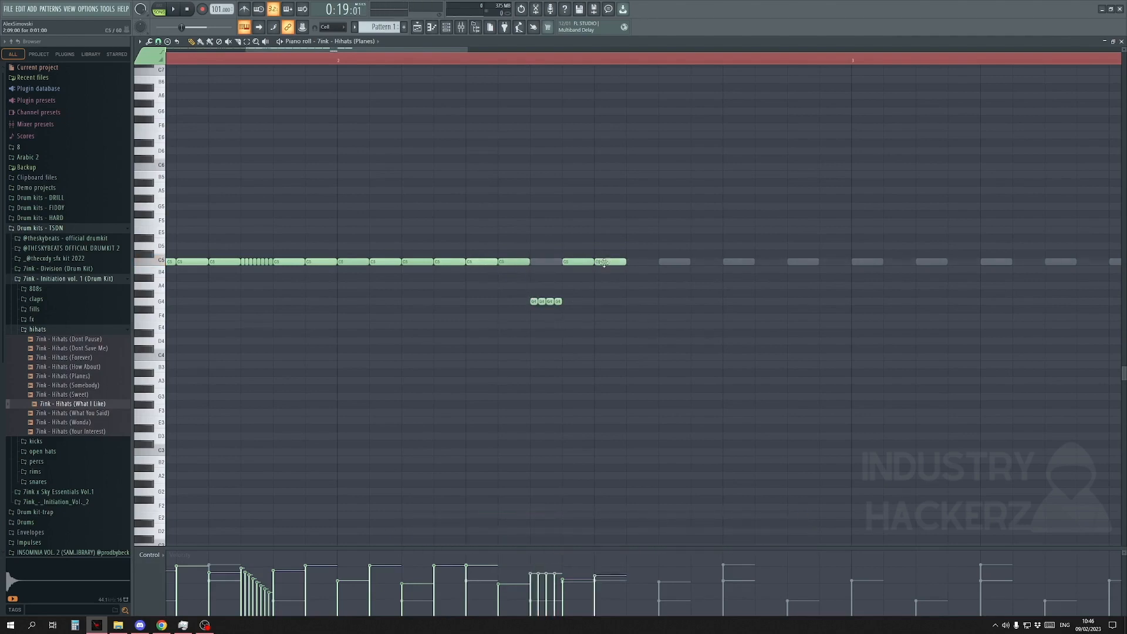
pyautogui.moveTo(611, 263); pyautogui.dragTo(545, 265)
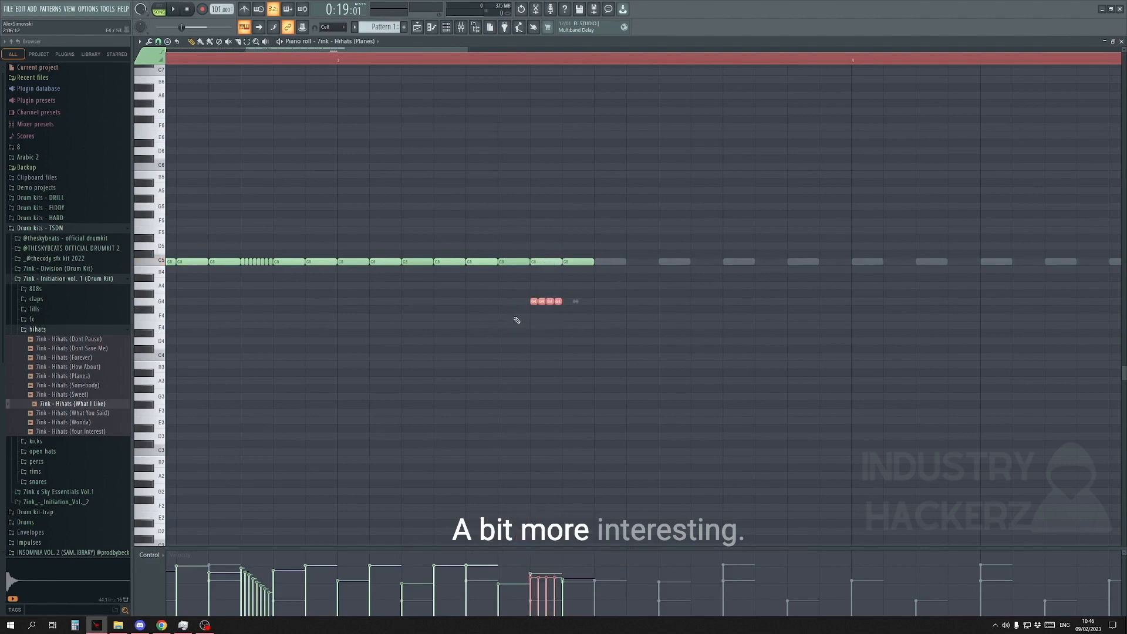
pyautogui.press('space')
# Step: Continue the C5 hi-hat row with four notes on steps 9 to 12 of bar 2
pyautogui.click(609, 263)
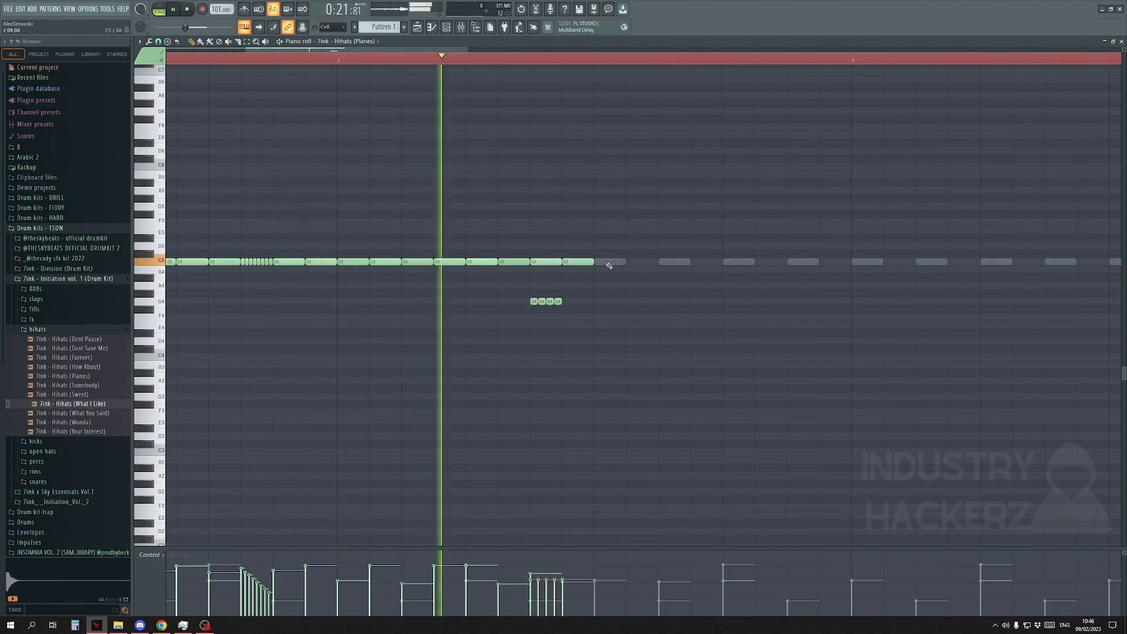
pyautogui.click(610, 263)
pyautogui.click(642, 262)
pyautogui.click(674, 262)
pyautogui.click(705, 256)
pyautogui.moveTo(705, 256); pyautogui.dragTo(705, 264)
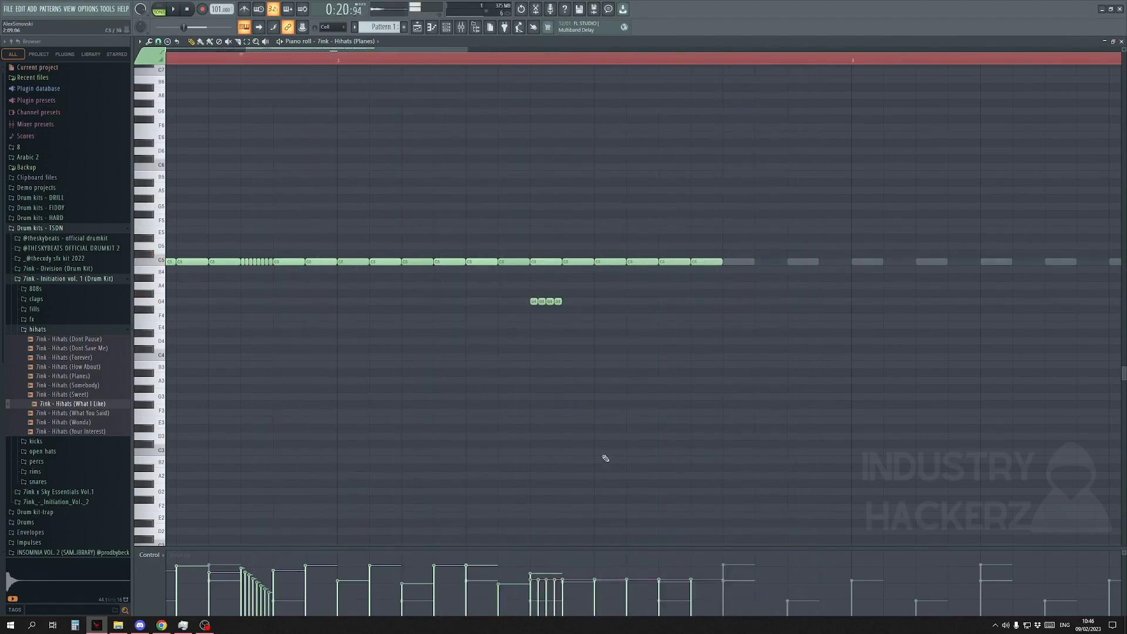
# Step: Copy the four-hit G4 roll to step 11 of bar 2 at D#4 and raise the velocity of the following C5 note
pyautogui.hotkey('ctrl', 'v')
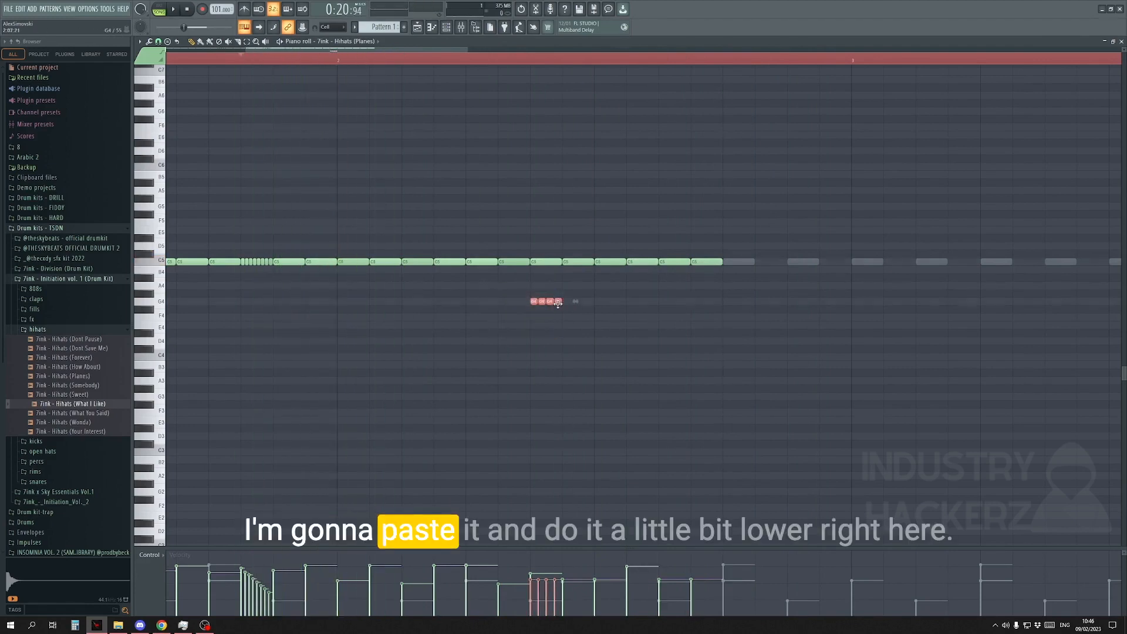
pyautogui.moveTo(551, 301); pyautogui.dragTo(675, 336)
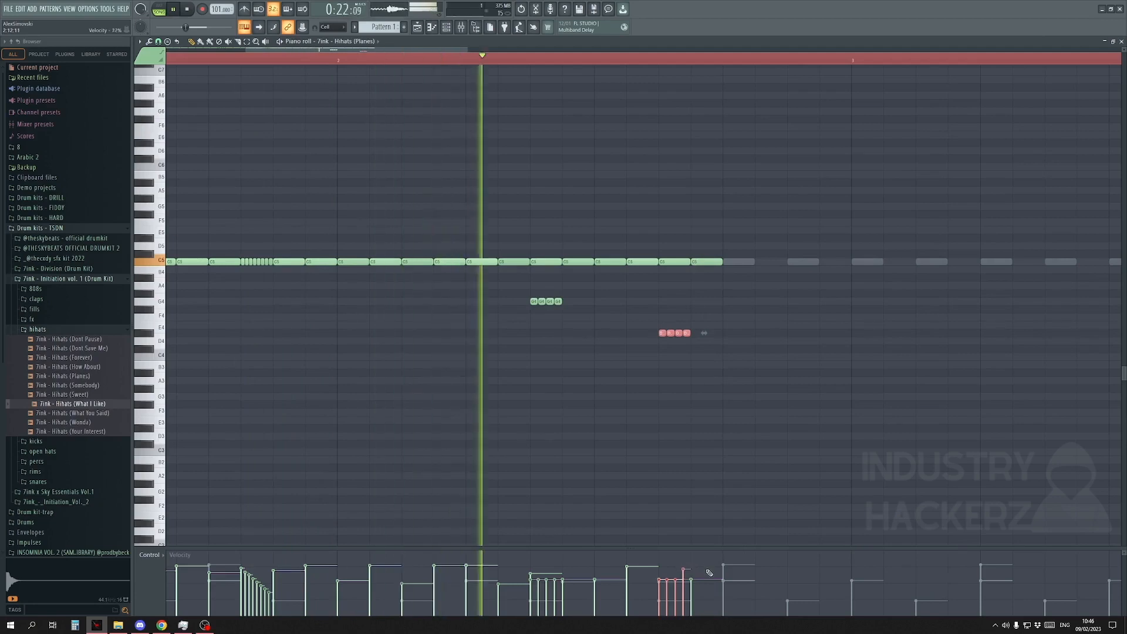
pyautogui.hotkey('ctrl', 'd')
pyautogui.moveTo(689, 576); pyautogui.dragTo(693, 566)
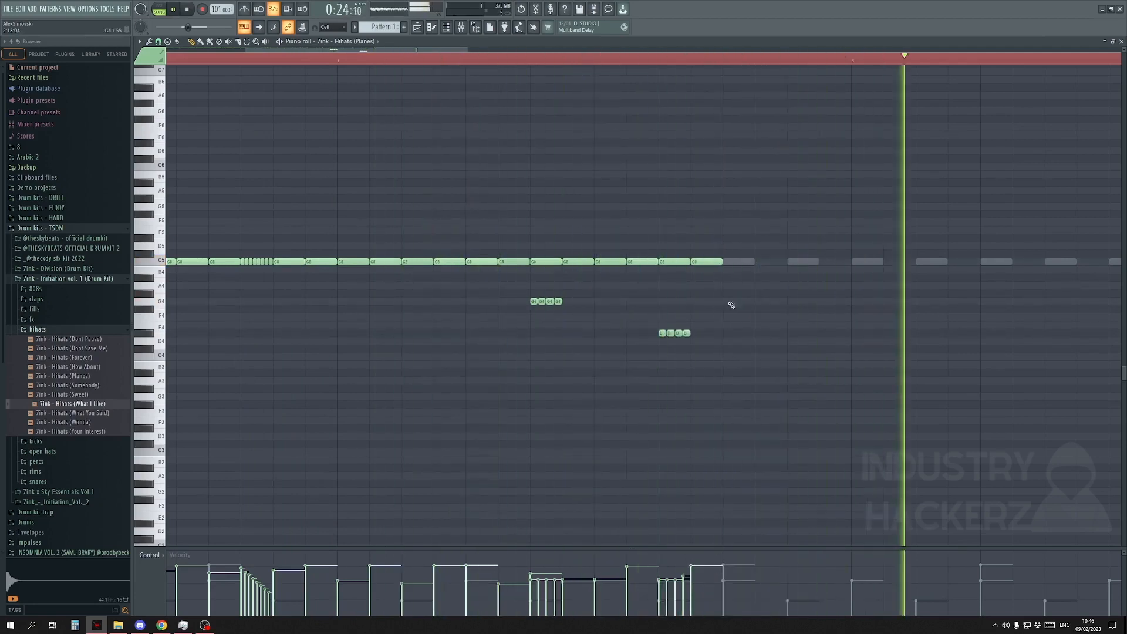
# Step: Complete bar 2 with C5 notes on its last four steps and lower the velocity of the second of them
pyautogui.click(803, 253)
pyautogui.click(834, 262)
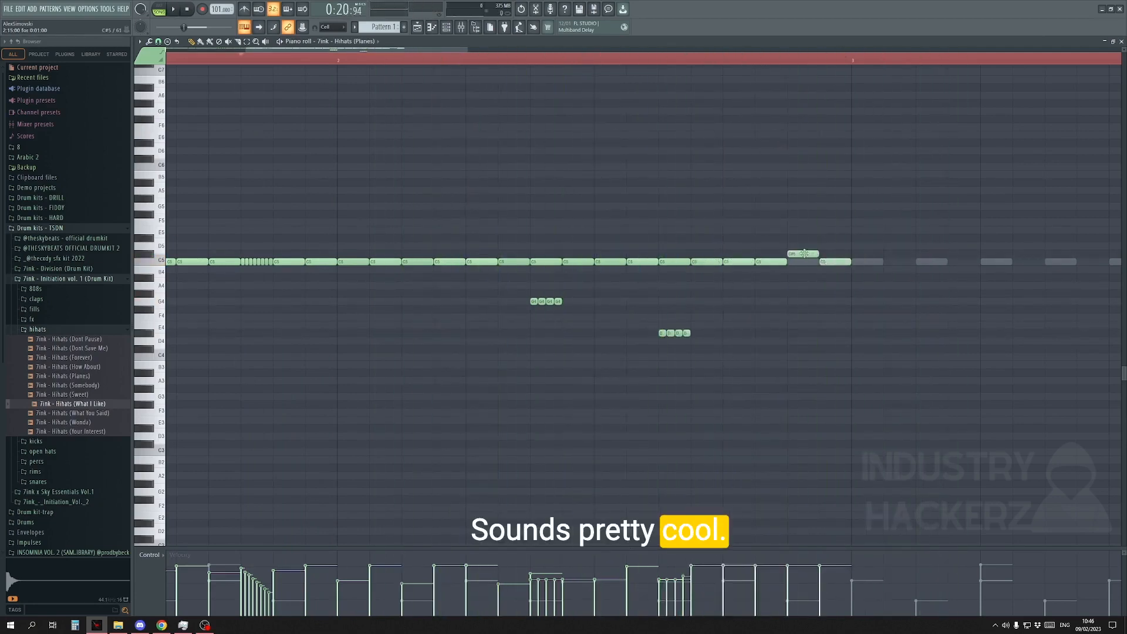
pyautogui.moveTo(757, 584); pyautogui.dragTo(768, 588)
# Step: Duplicate the two-bar Hihats (Planes) pattern into bars 3 and 4 and play the result
pyautogui.scroll(-4, 561, 368)
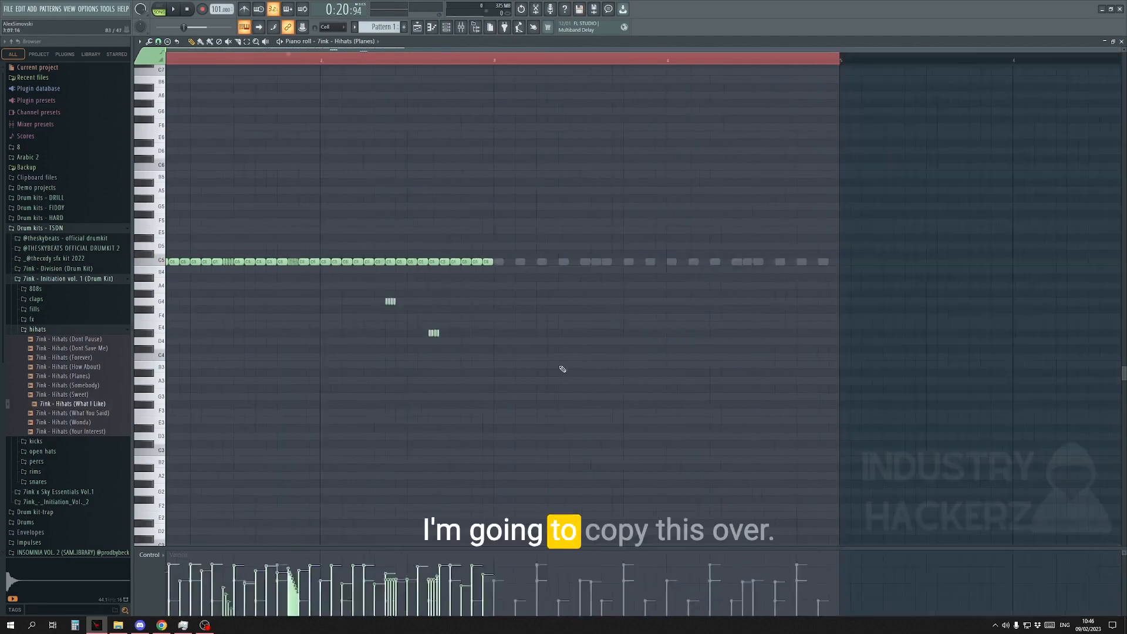
pyautogui.moveTo(644, 60); pyautogui.dragTo(407, 94)
pyautogui.hotkey('ctrl', 'b')
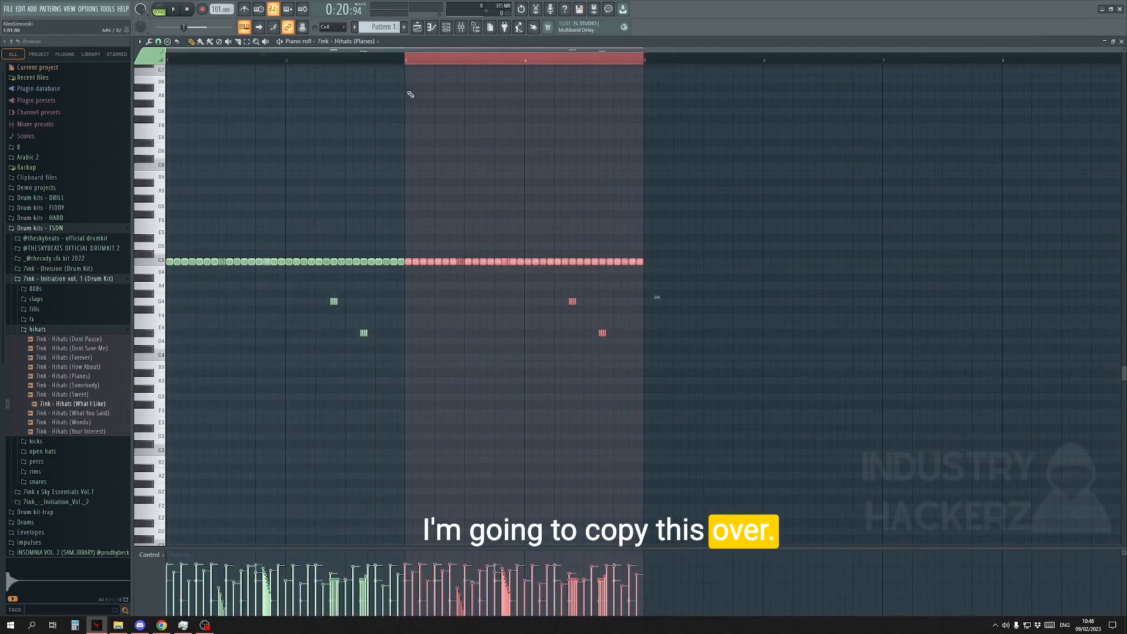
pyautogui.press('space')
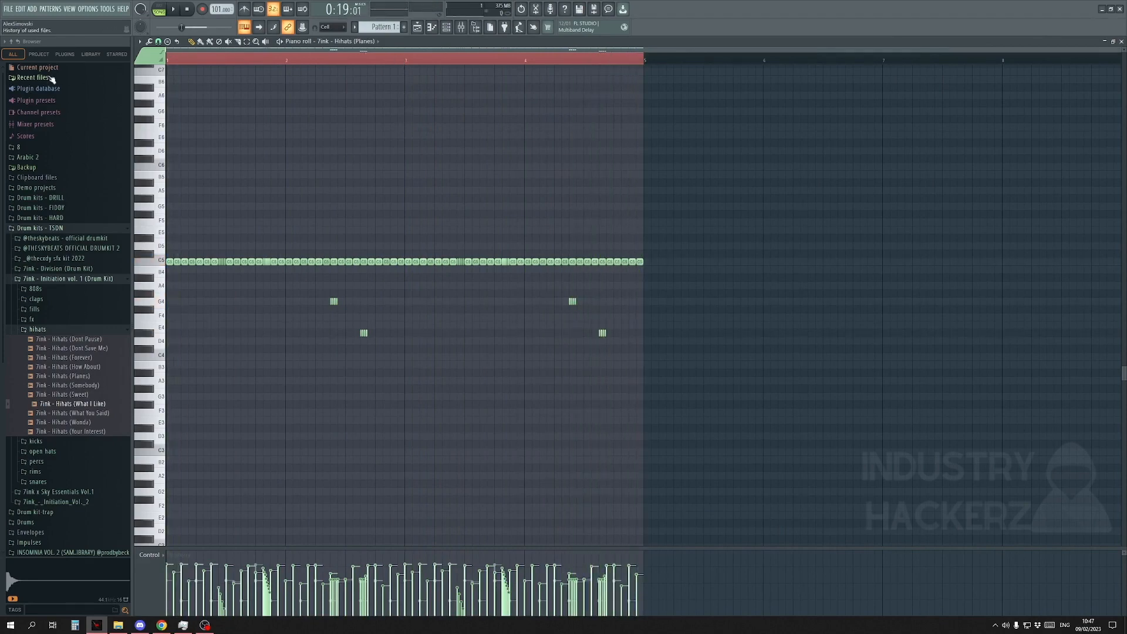
# Step: Return to the playlist, collapse the hihats folder and open the drum kit's rims folder
pyautogui.click(417, 27)
pyautogui.click(58, 331)
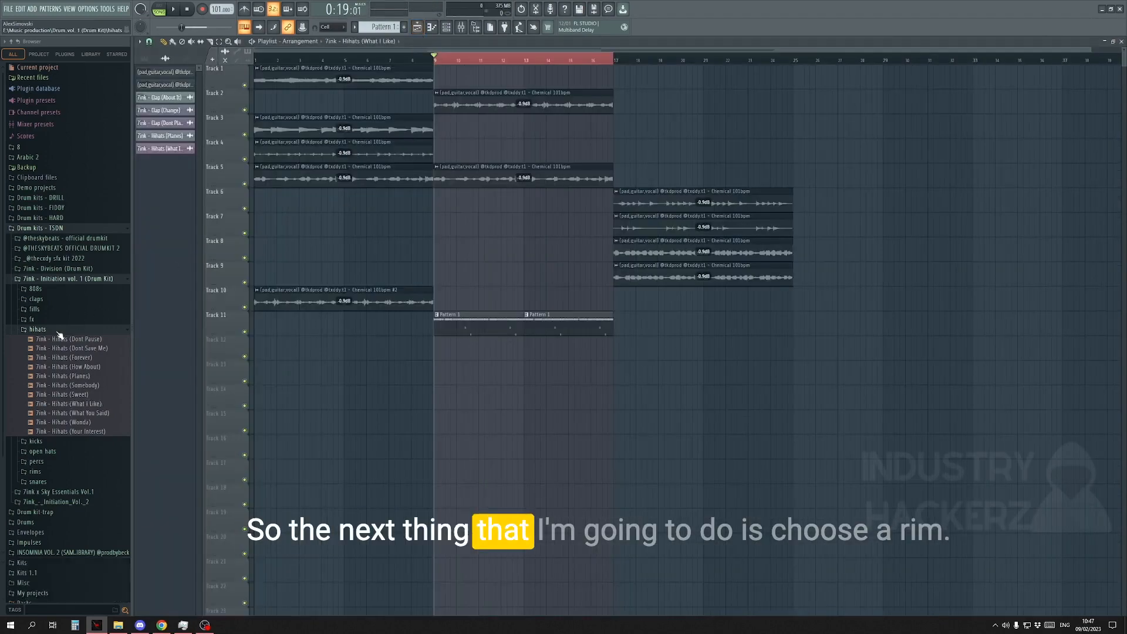
pyautogui.click(47, 371)
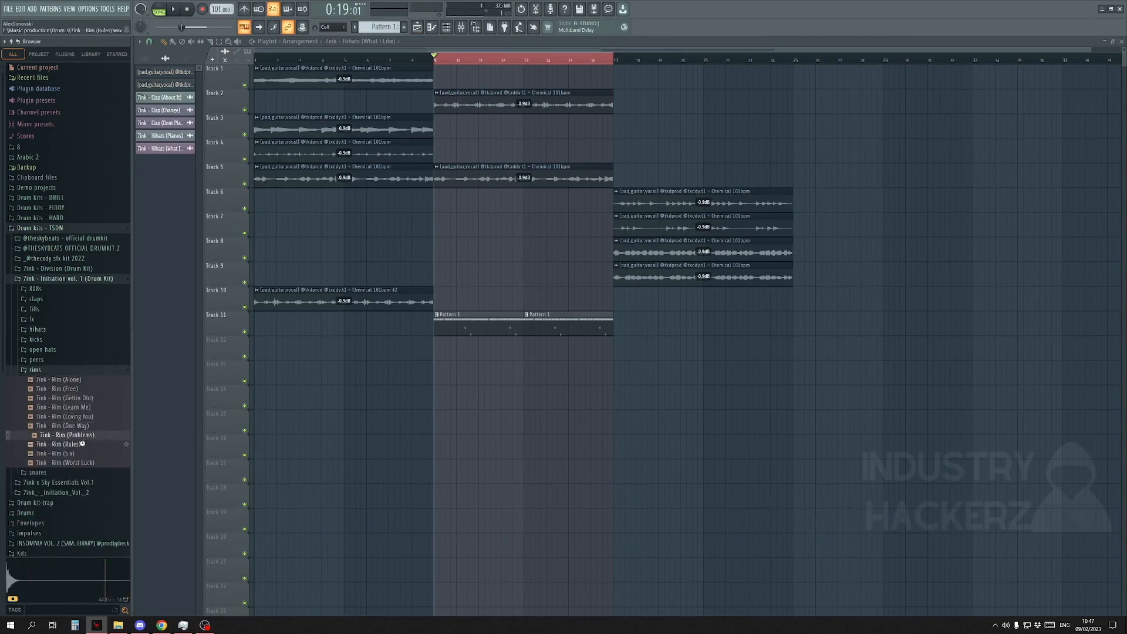
# Step: Preview the rim samples, load 7ink - Rim (Rules) as a channel and show it in the piano roll
pyautogui.click(100, 454)
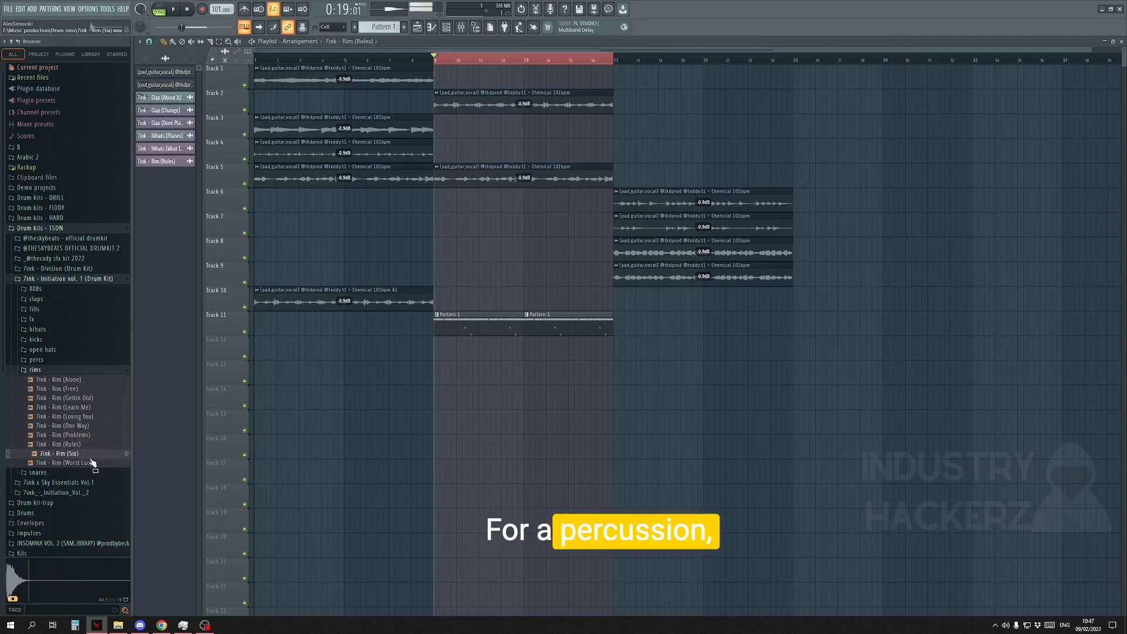
pyautogui.click(85, 381)
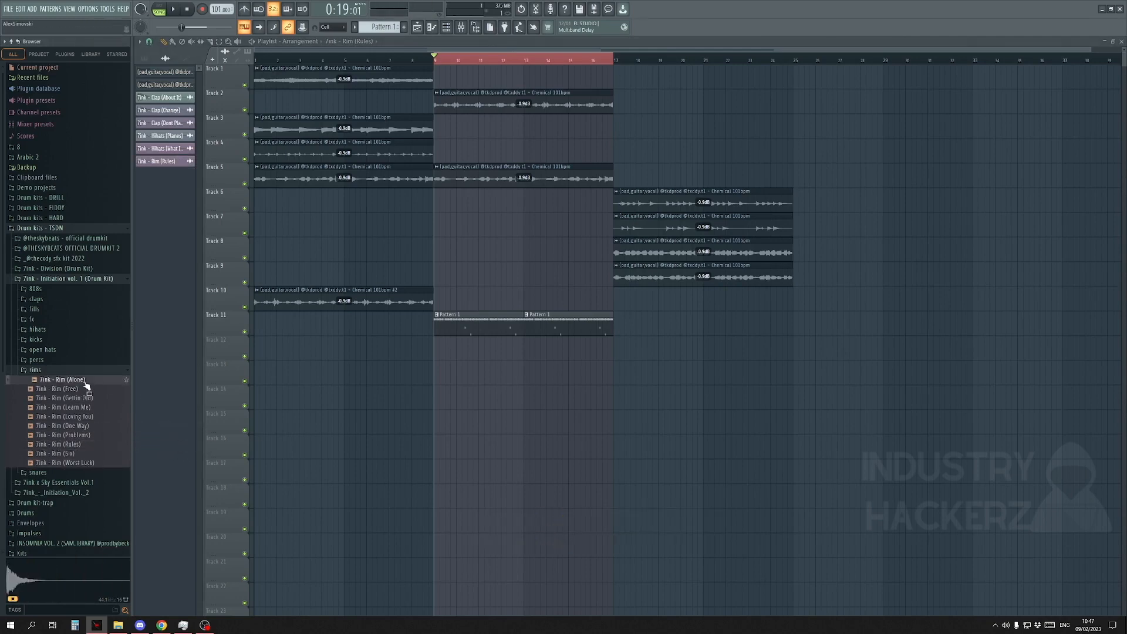
pyautogui.click(432, 27)
pyautogui.click(374, 42)
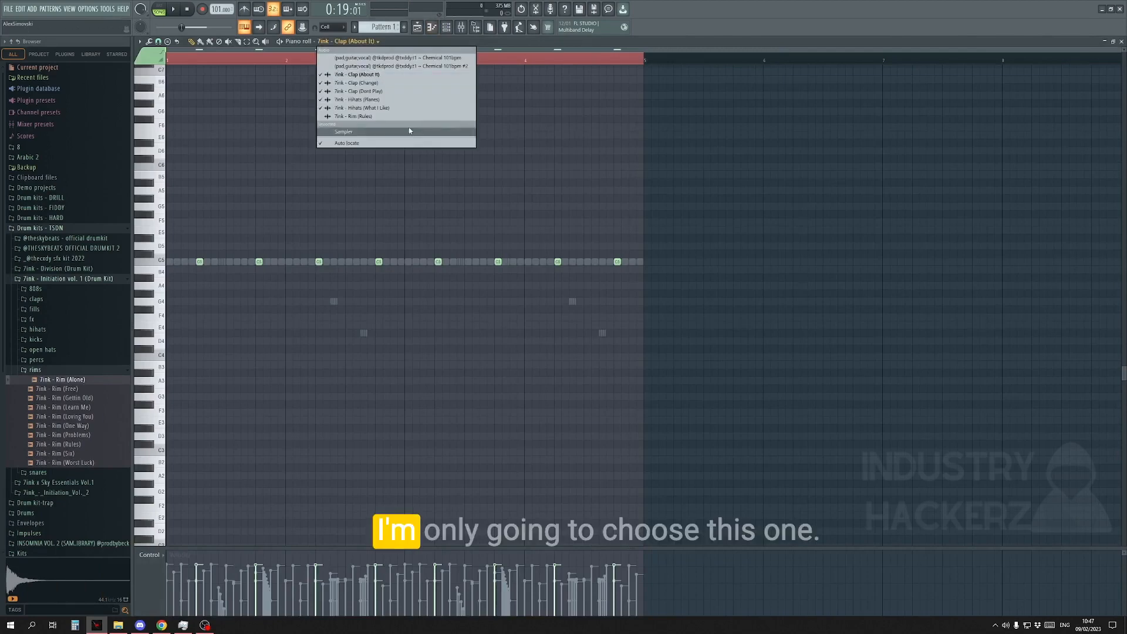
pyautogui.click(407, 118)
# Step: Place Rim (Rules) C5 notes on step 4 of bar 1 and step 4 of bar 3 while playing the pattern
pyautogui.scroll(2, 196, 257)
pyautogui.click(189, 262)
pyautogui.press('space')
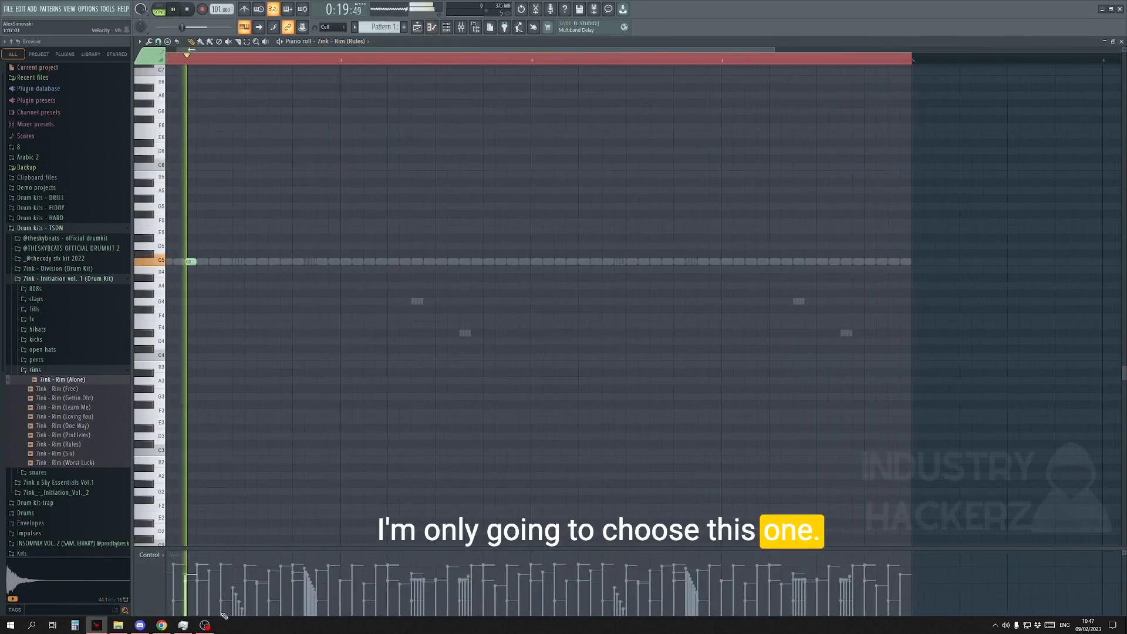
pyautogui.click(572, 262)
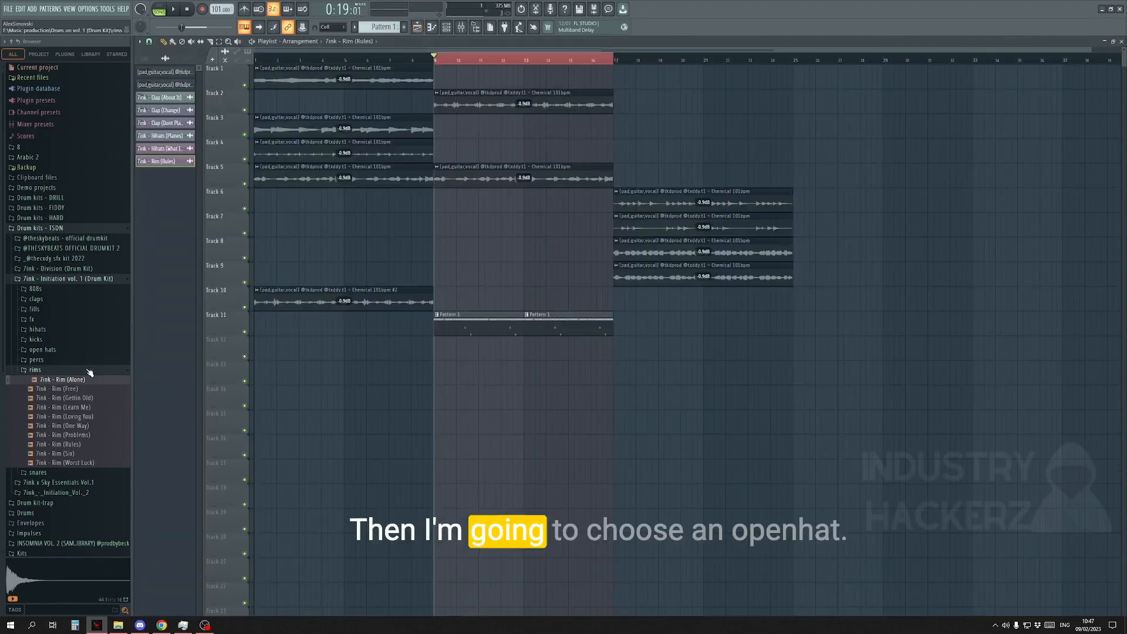
# Step: Load the Mine and Unity open hats from the drum kit's open hats folder and reopen the piano roll
pyautogui.click(88, 370)
pyautogui.click(85, 349)
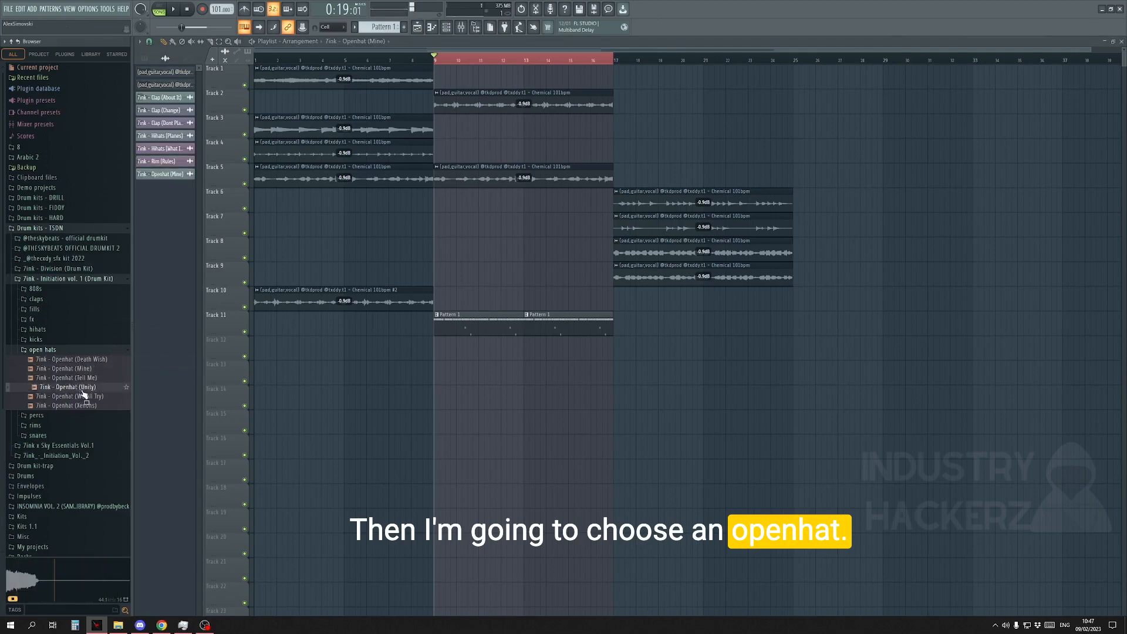
pyautogui.press('space')
pyautogui.press('F6')
pyautogui.click(611, 169)
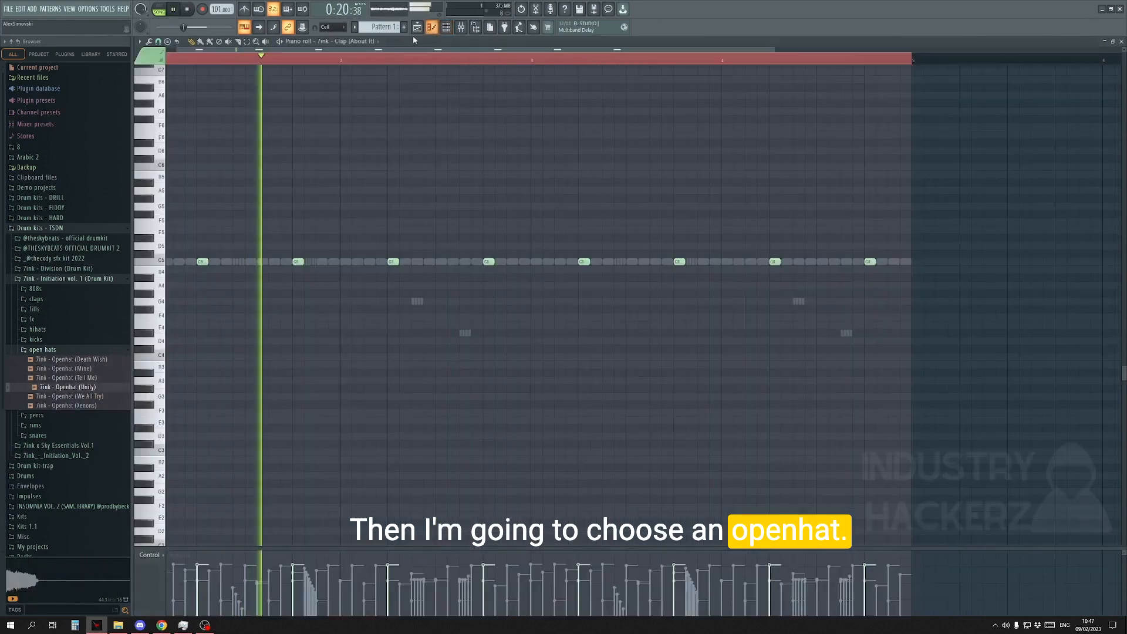
# Step: Switch to Openhat (Mine) and place C5 notes on steps 12 and 15 of bar 1
pyautogui.press('space')
pyautogui.click(354, 42)
pyautogui.click(360, 125)
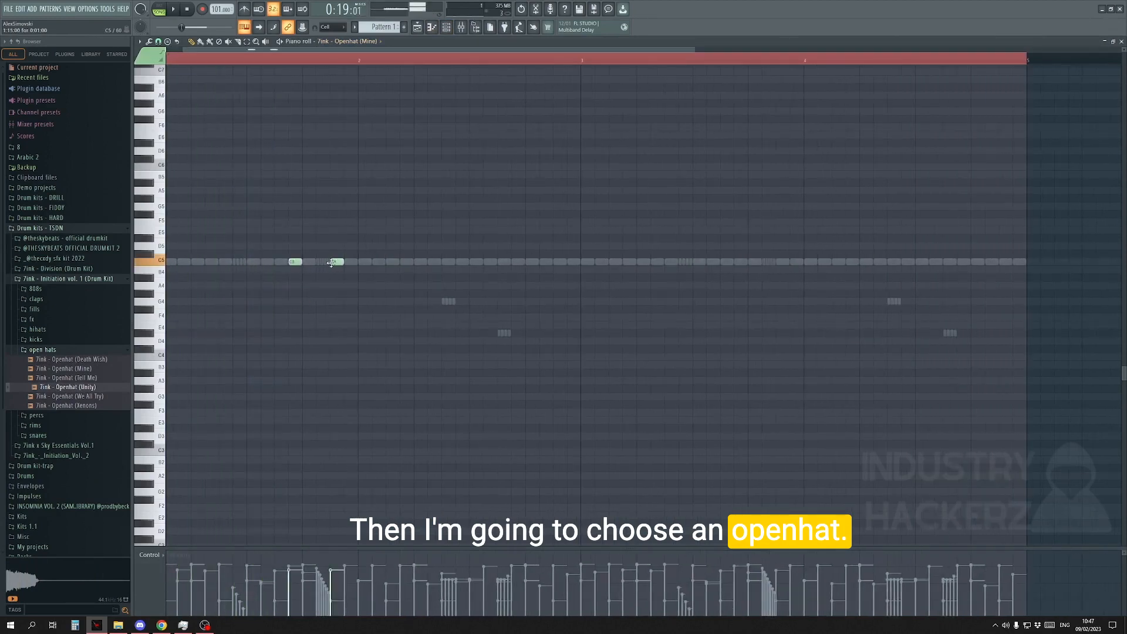
# Step: Duplicate the two-bar Openhat (Mine) pattern into bars 3 and 4 and play the result
pyautogui.hotkey('ctrl', 'a')
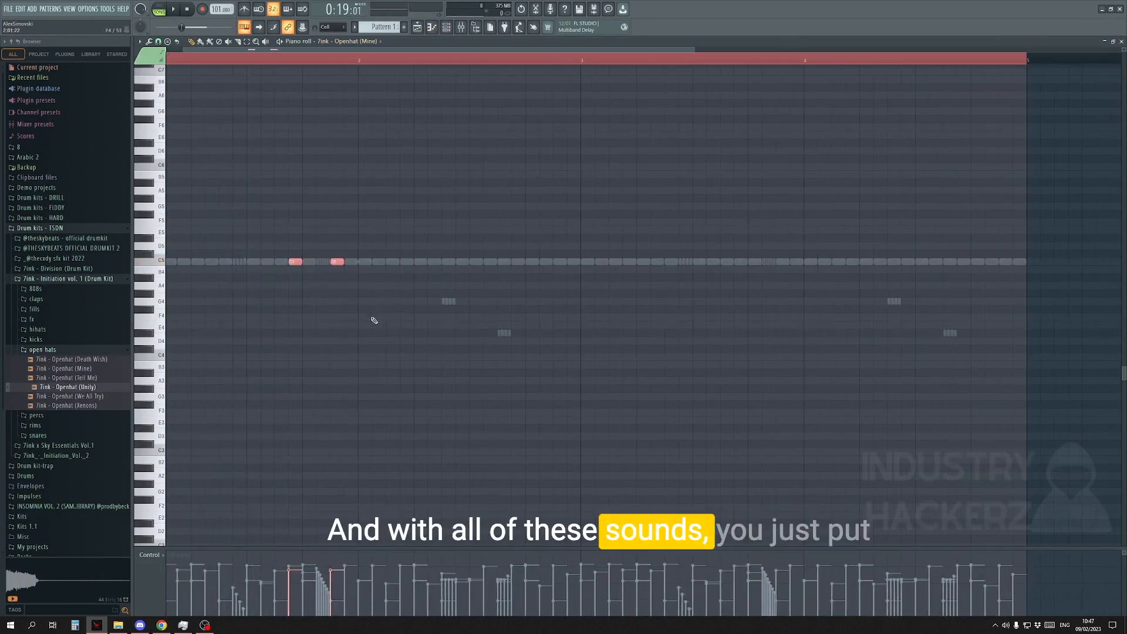
pyautogui.moveTo(974, 57); pyautogui.dragTo(594, 100)
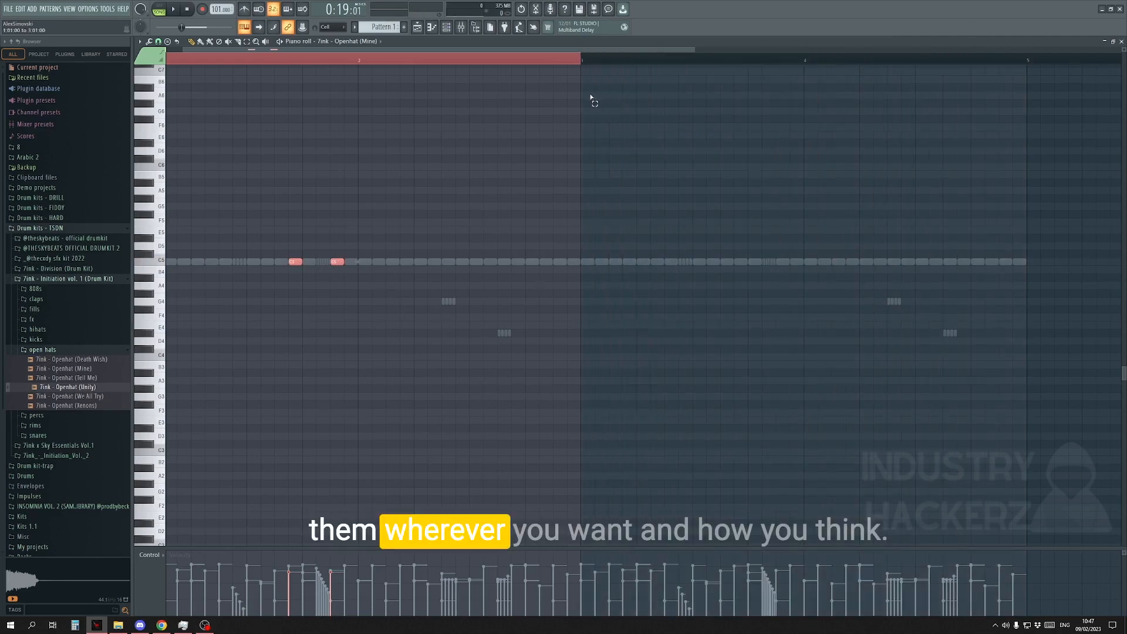
pyautogui.hotkey('ctrl', 'b')
pyautogui.hotkey('ctrl', 'a')
pyautogui.scroll(-3, 431, 110)
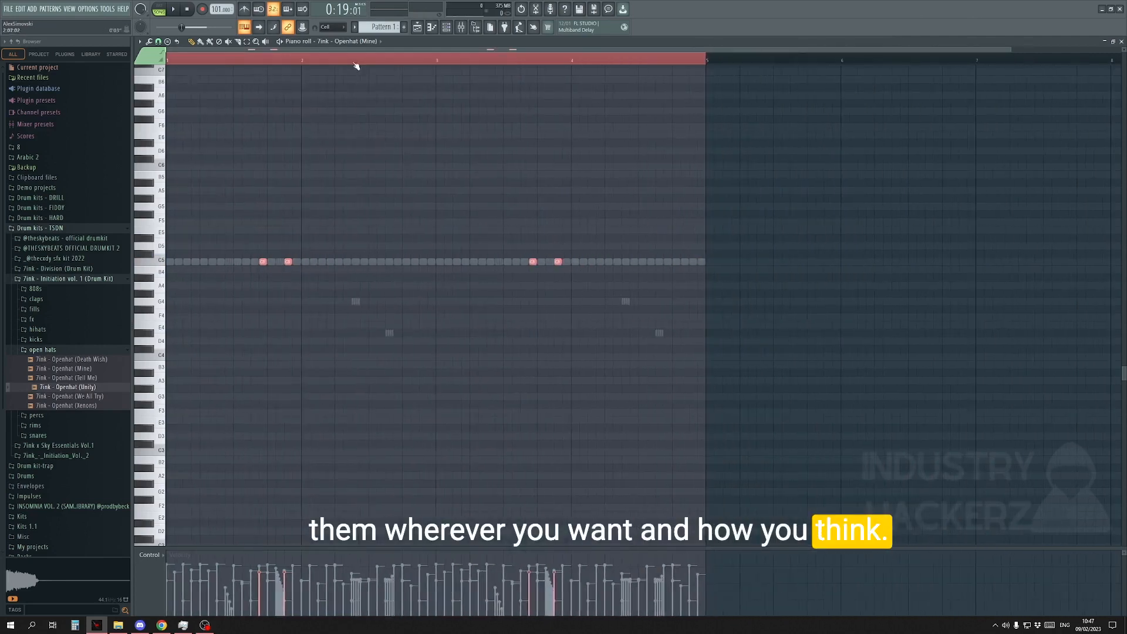
pyautogui.keyDown('ctrl'); pyautogui.click(265, 142); pyautogui.keyUp('ctrl')
pyautogui.press('space')
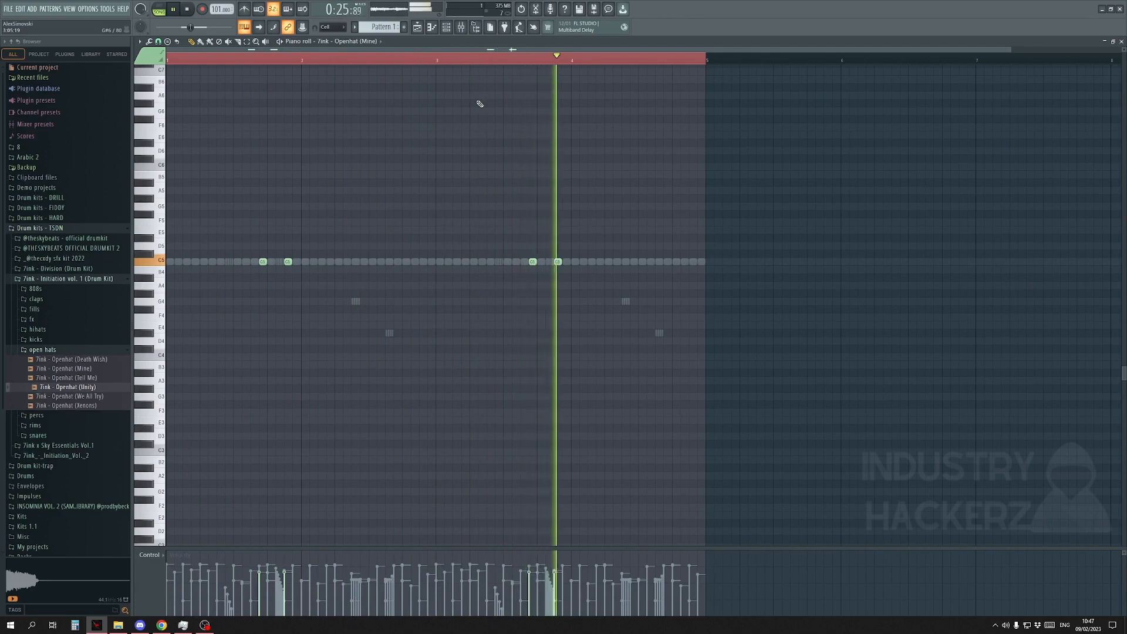
pyautogui.hotkey('ctrl', 'a')
pyautogui.press('space')
# Step: Place an Openhat (Unity) C5 note on step 4 of bar 2 and play the pattern
pyautogui.click(366, 42)
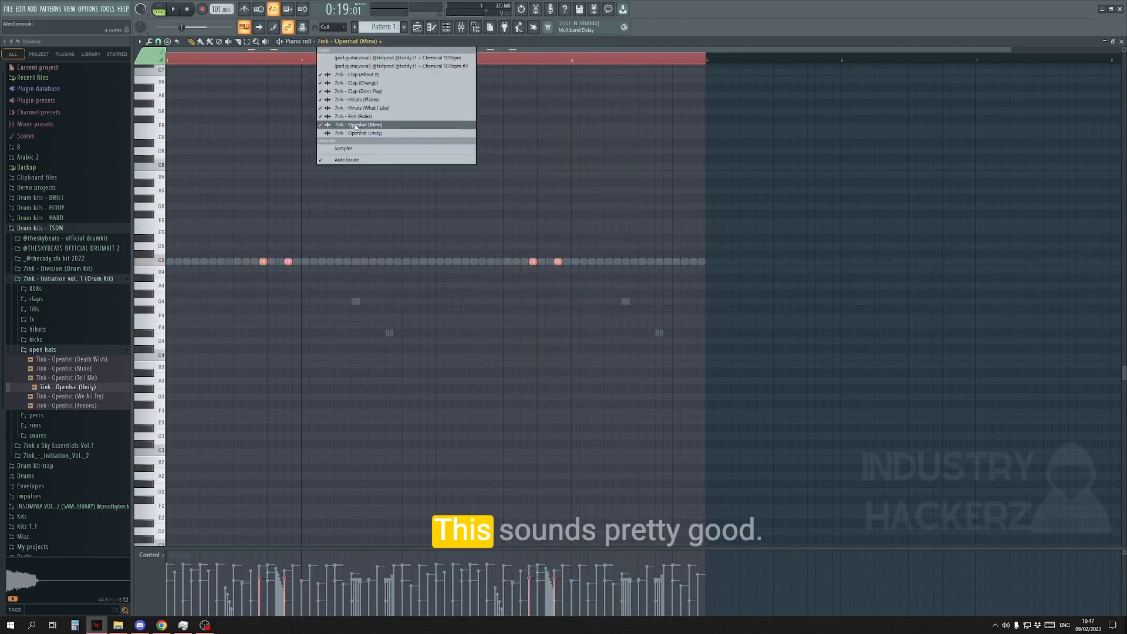
pyautogui.click(345, 133)
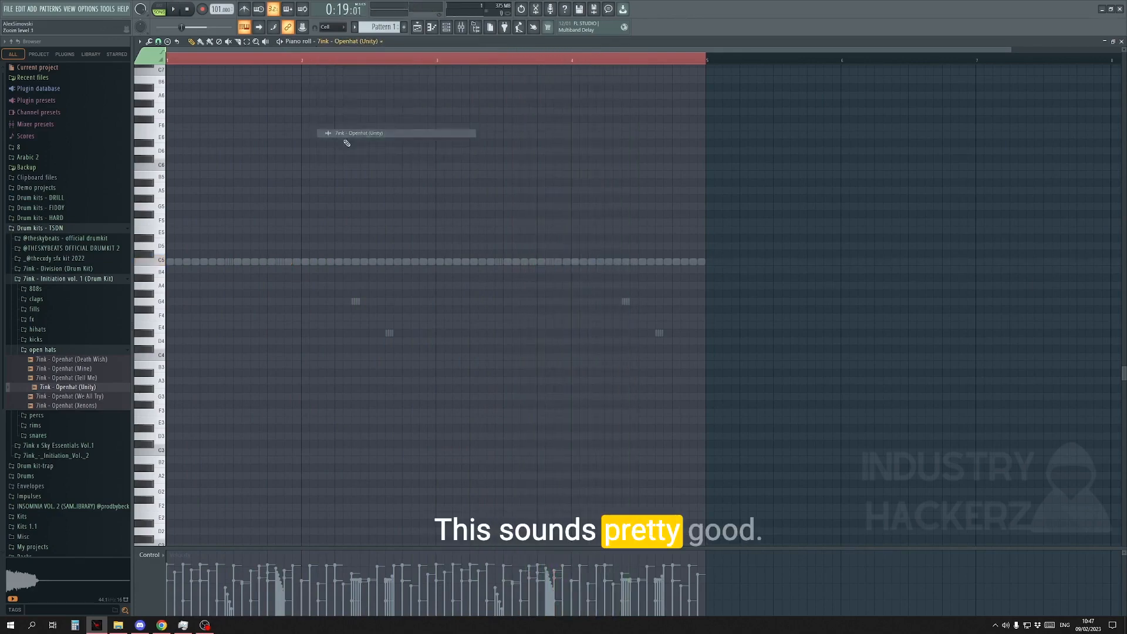
pyautogui.click(330, 262)
pyautogui.press('space')
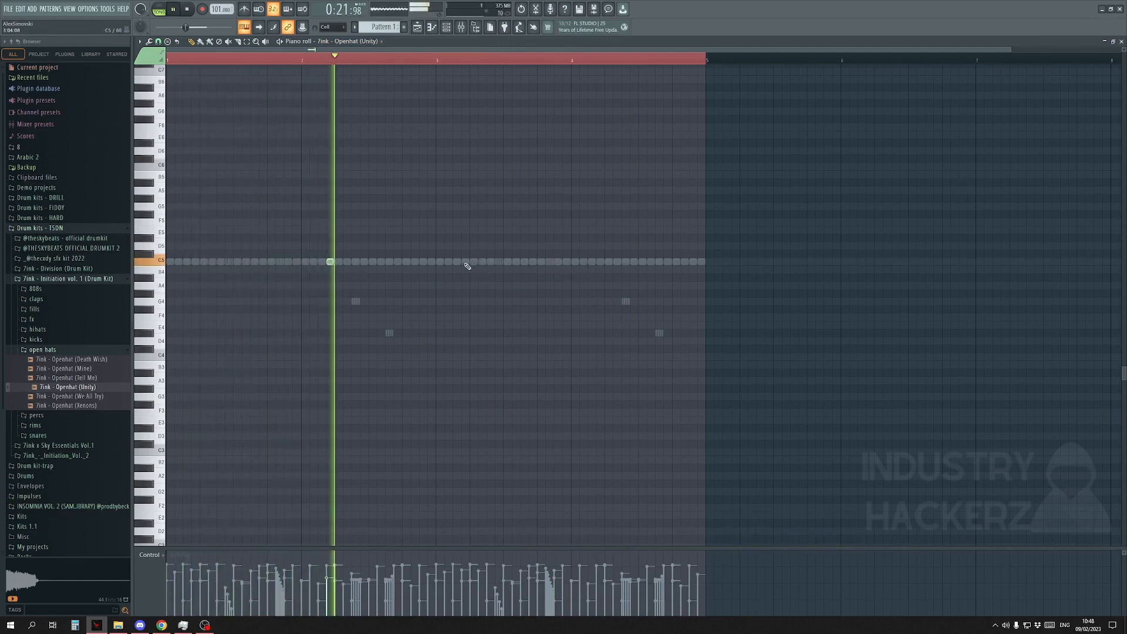
pyautogui.press('space')
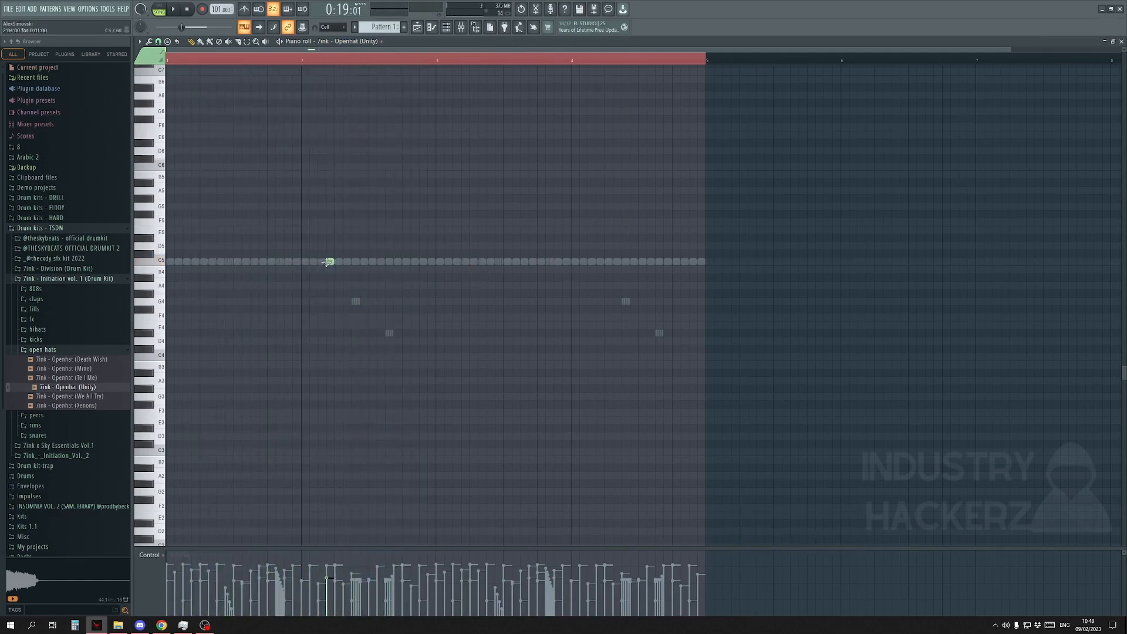
# Step: Move the Openhat (Unity) note to step 3 of bar 2 and add a matching note on step 3 of bar 4
pyautogui.moveTo(330, 263); pyautogui.dragTo(321, 263)
pyautogui.press('space')
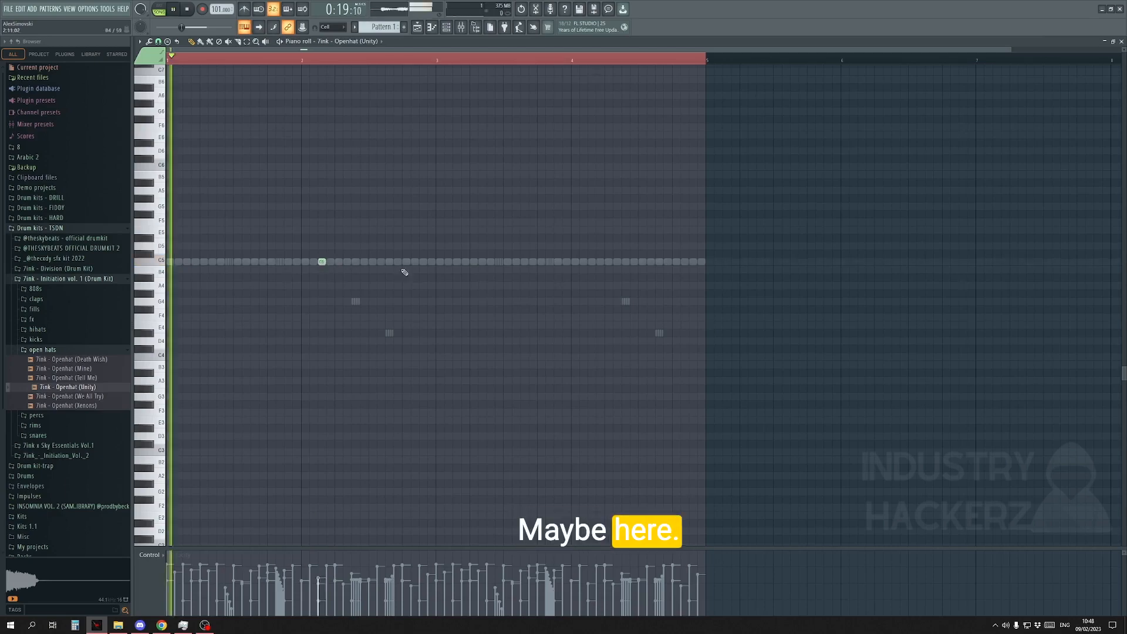
pyautogui.click(591, 262)
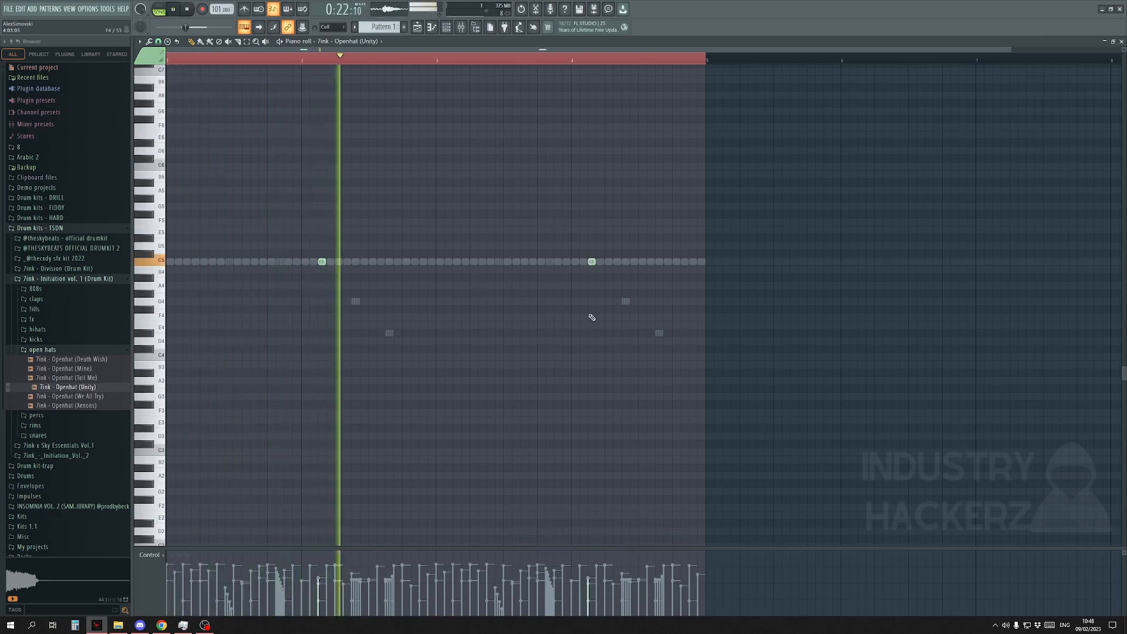
pyautogui.press('space')
# Step: Return to the playlist, close the open hats folder and preview the kicks in 7ink - Initiation vol. 1
pyautogui.click(87, 350)
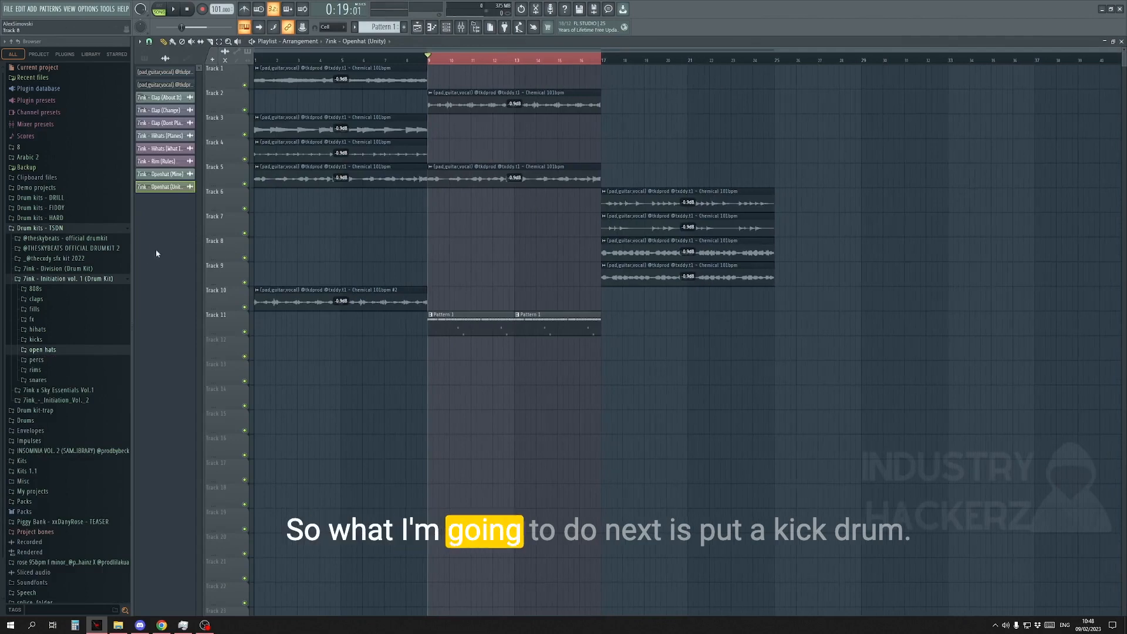
pyautogui.click(53, 340)
pyautogui.click(67, 358)
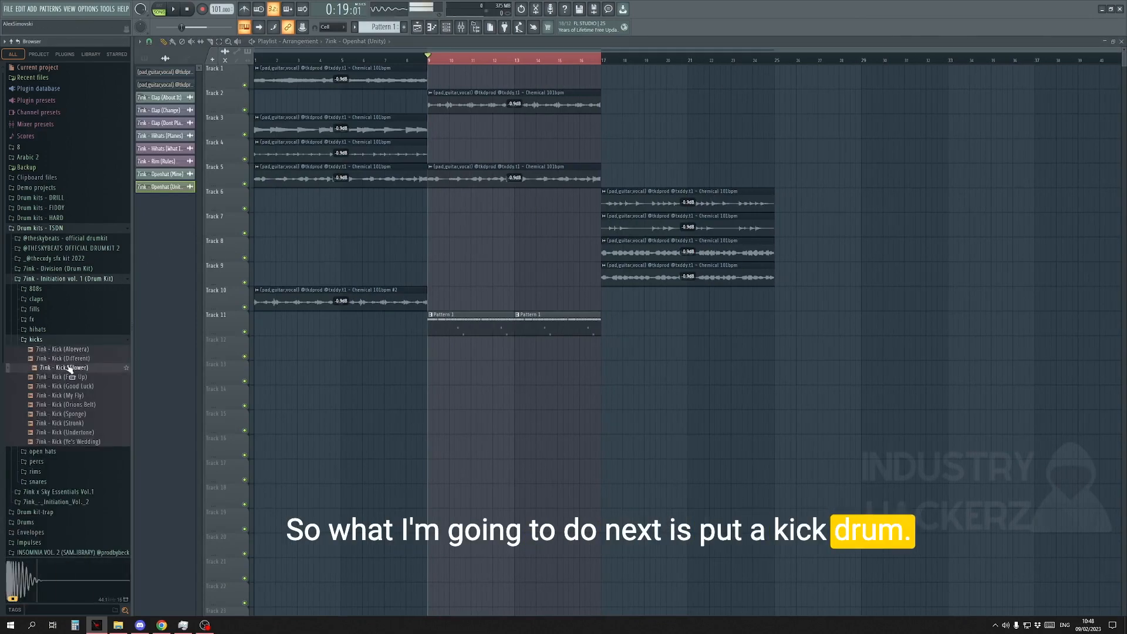
pyautogui.click(70, 378)
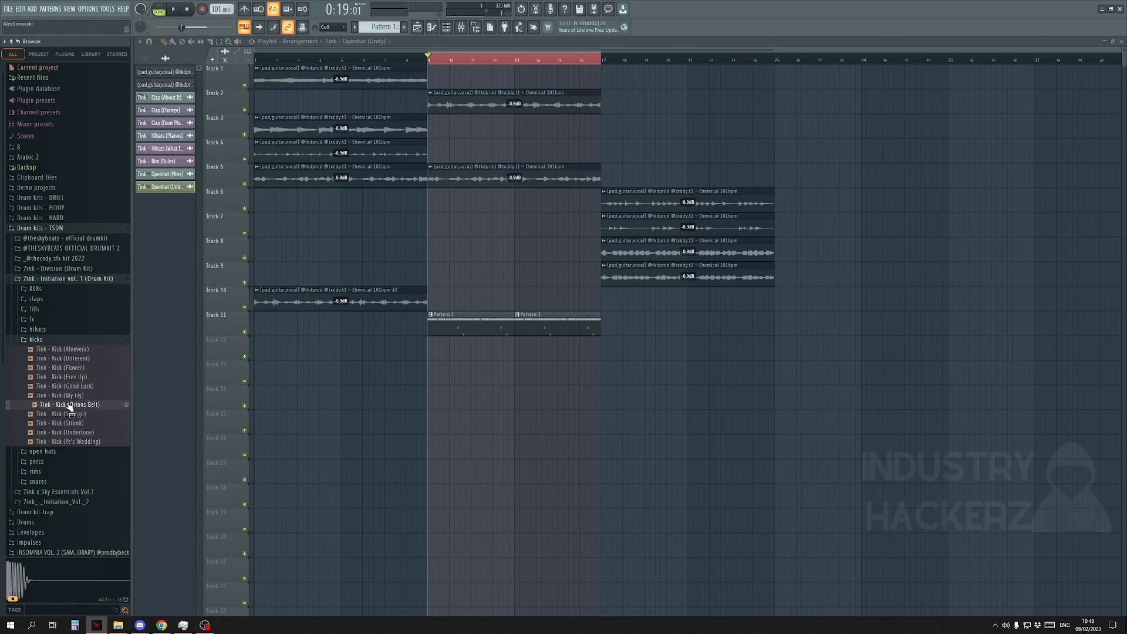
pyautogui.click(80, 432)
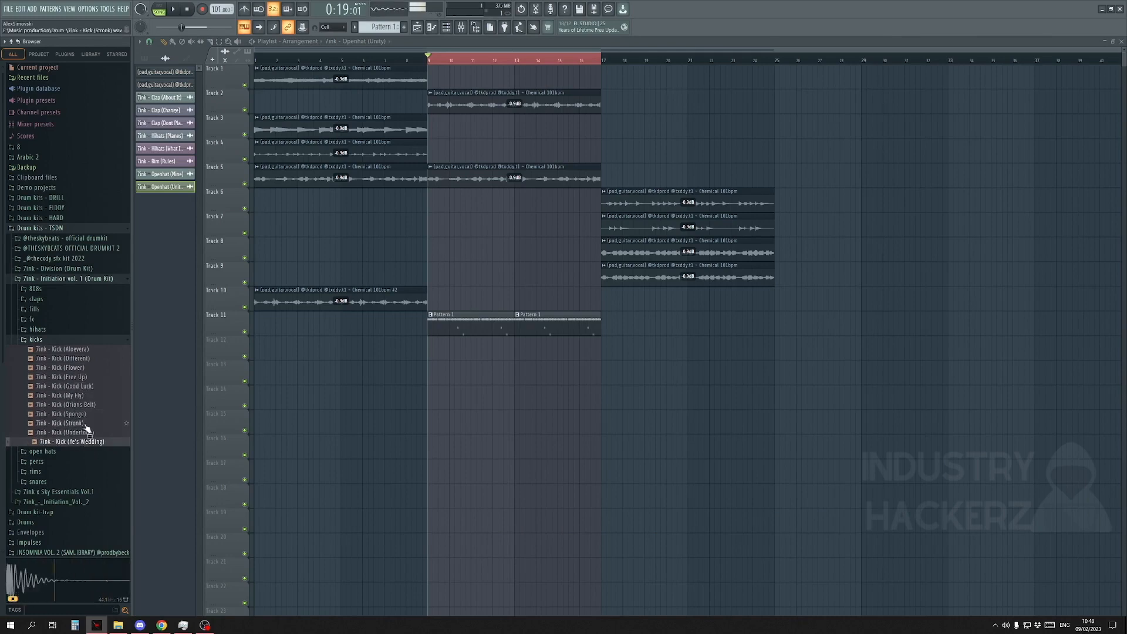
# Step: Find Kick - Cant Feel My Legs in the 7ink x Sky Essentials Vol.1 Kicks folder and load it as a channel
pyautogui.click(89, 279)
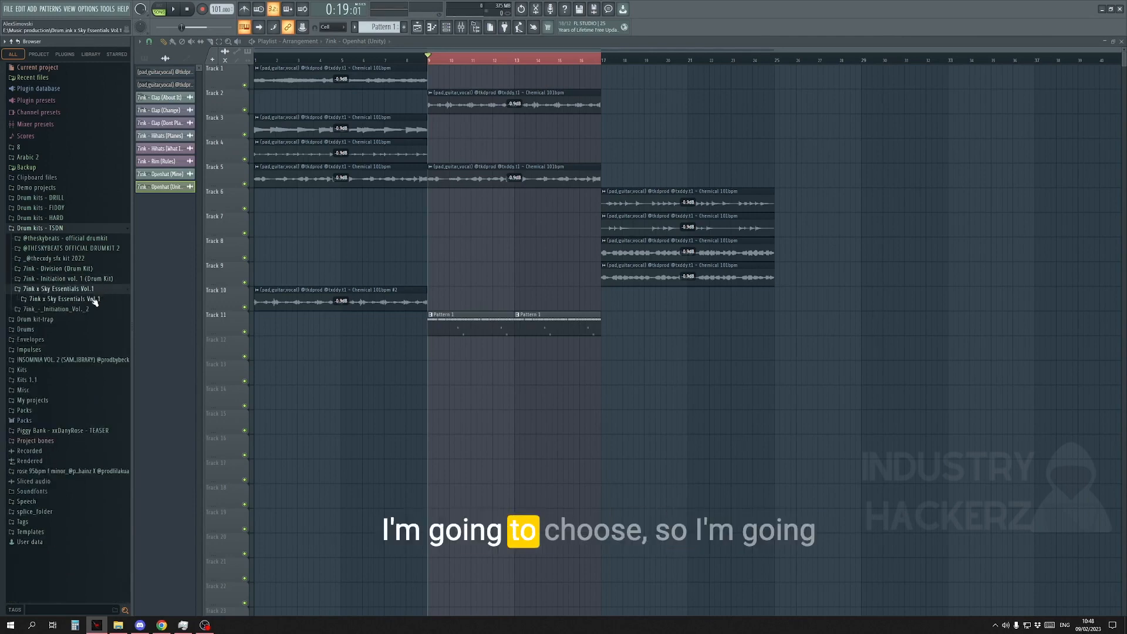
pyautogui.click(95, 289)
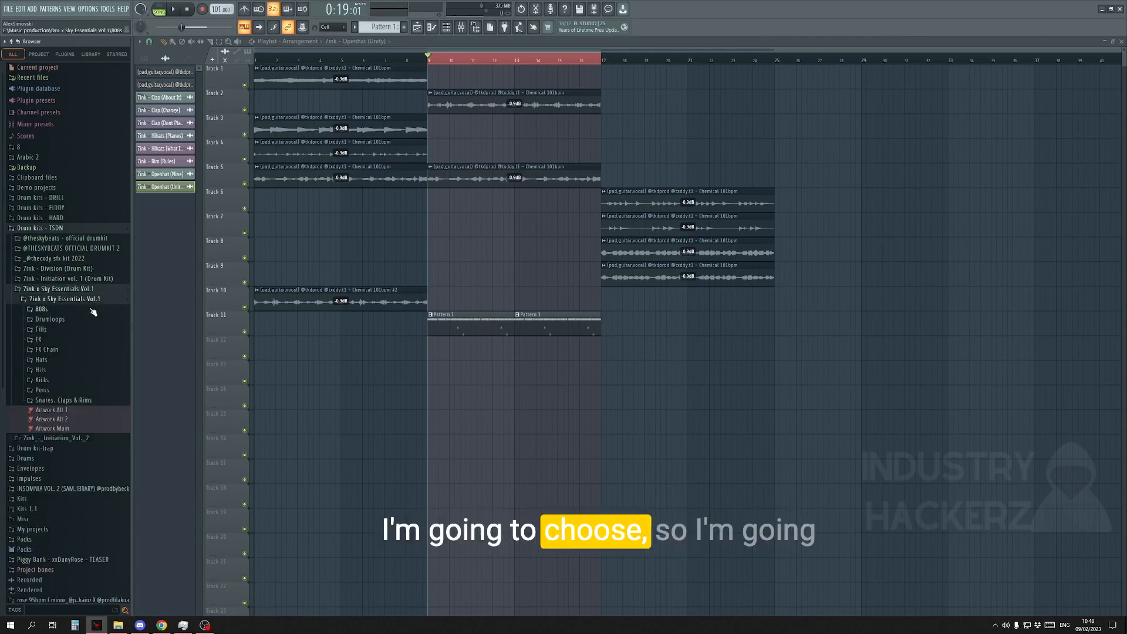
pyautogui.click(69, 381)
pyautogui.click(78, 399)
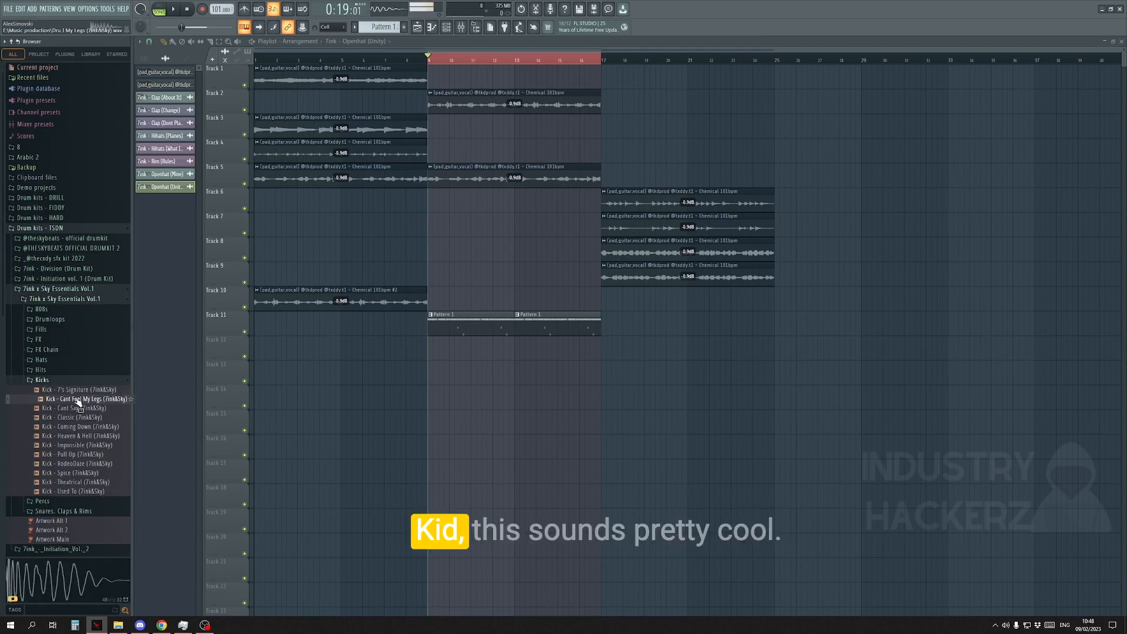
# Step: Open the Cant Feel My Legs kick's channel settings and slightly raise its precomputed Boost effect
pyautogui.click(184, 201)
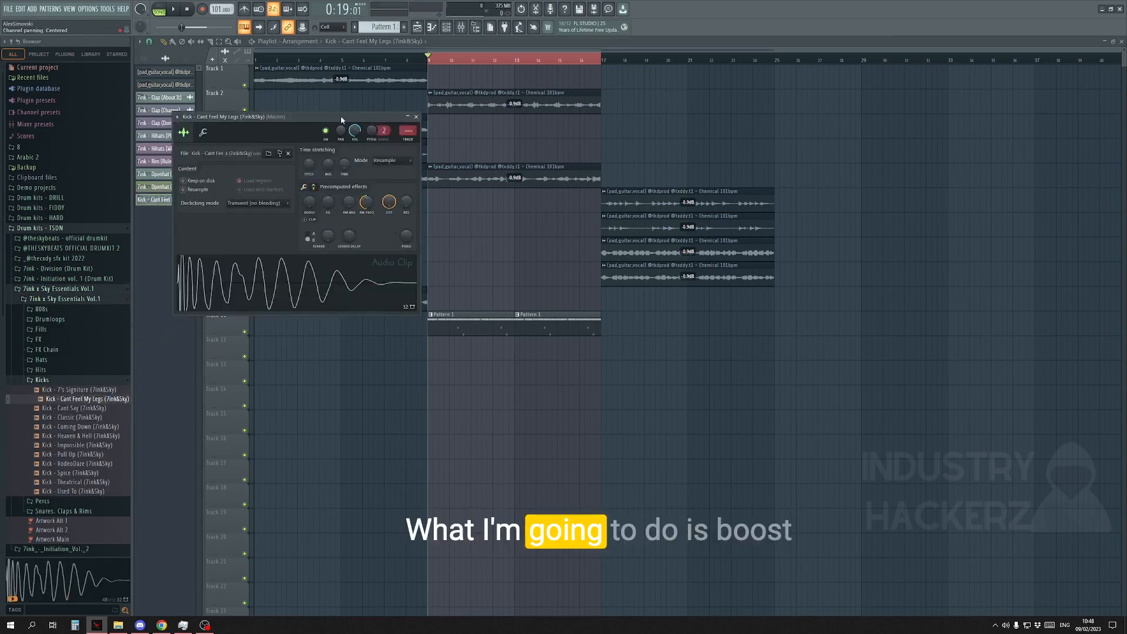
pyautogui.moveTo(341, 115); pyautogui.dragTo(468, 142)
pyautogui.moveTo(443, 234); pyautogui.dragTo(443, 231)
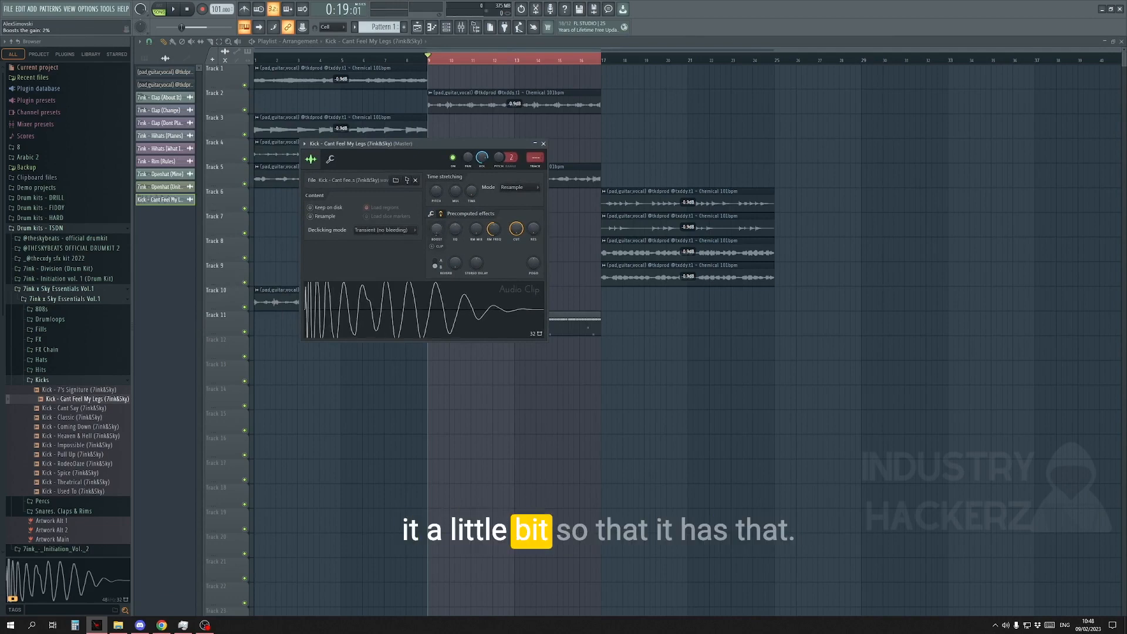
# Step: Show the Cant Feel My Legs kick in the piano roll, place a C5 note on step 1 of bar 1 and play
pyautogui.click(432, 27)
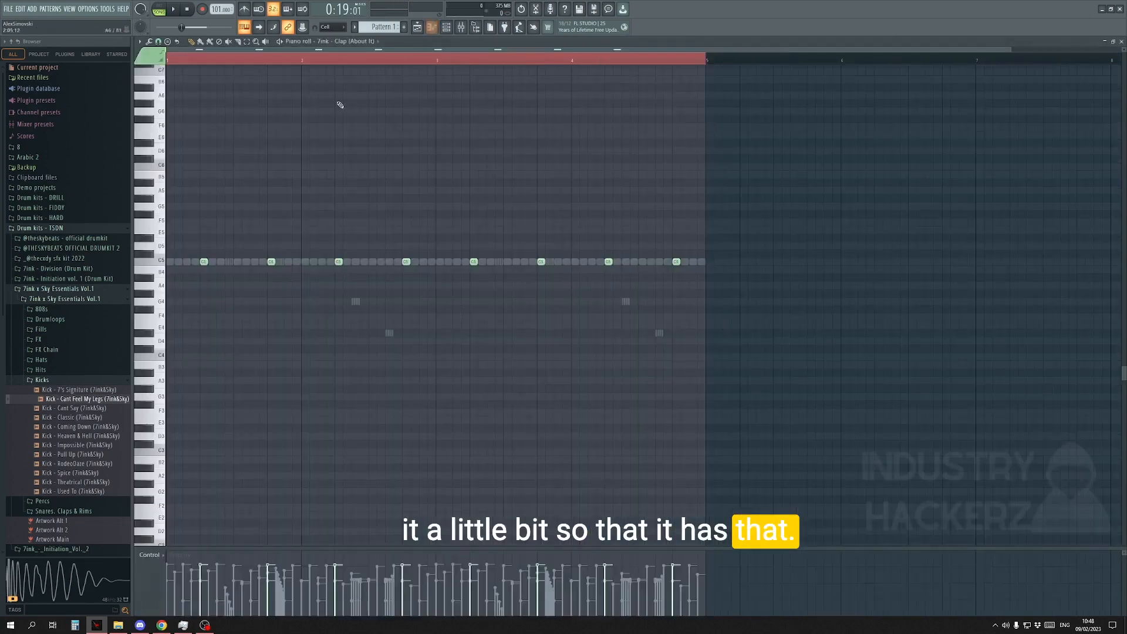
pyautogui.click(349, 41)
pyautogui.click(373, 142)
pyautogui.click(140, 255)
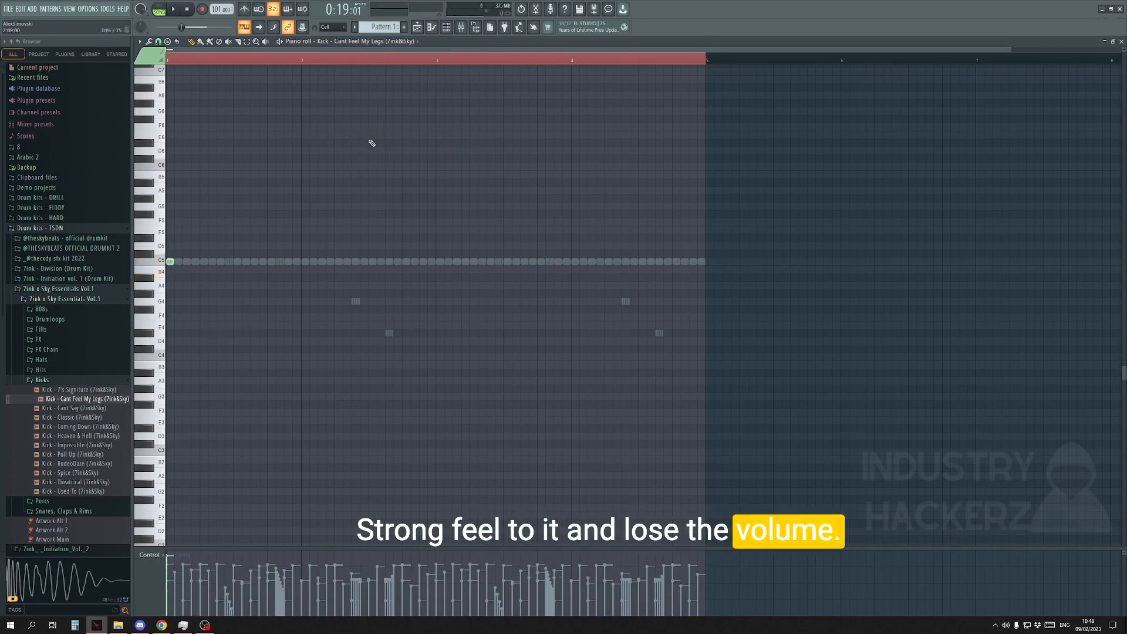
pyautogui.press('space')
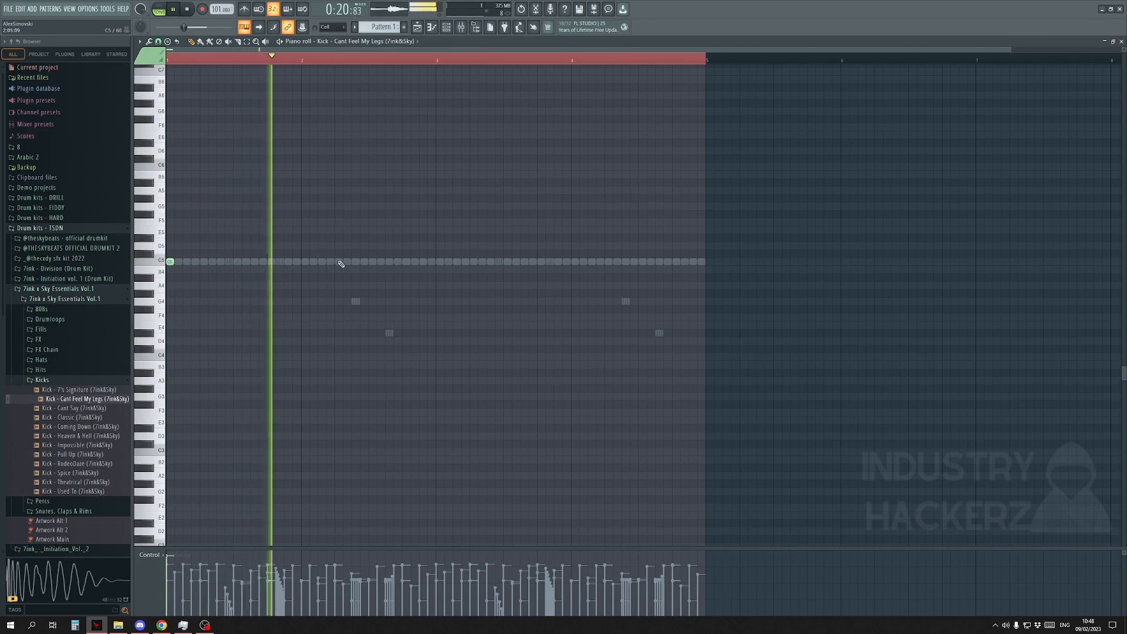
# Step: Add kick notes at C5 on steps 11 and 14 of bar 2 during playback
pyautogui.click(389, 262)
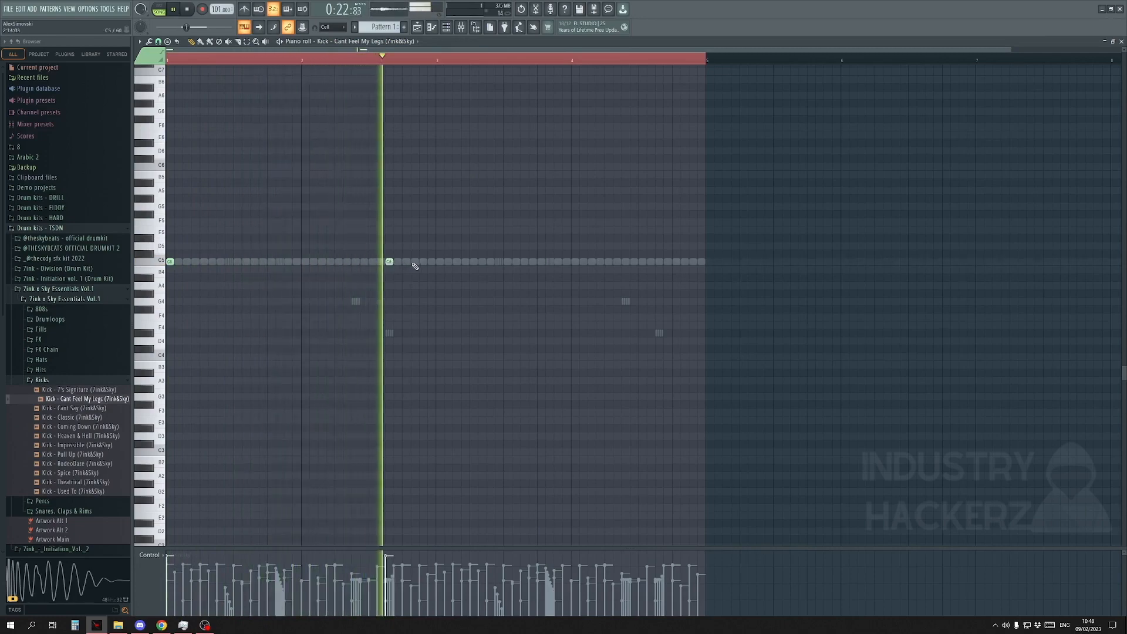
pyautogui.click(415, 262)
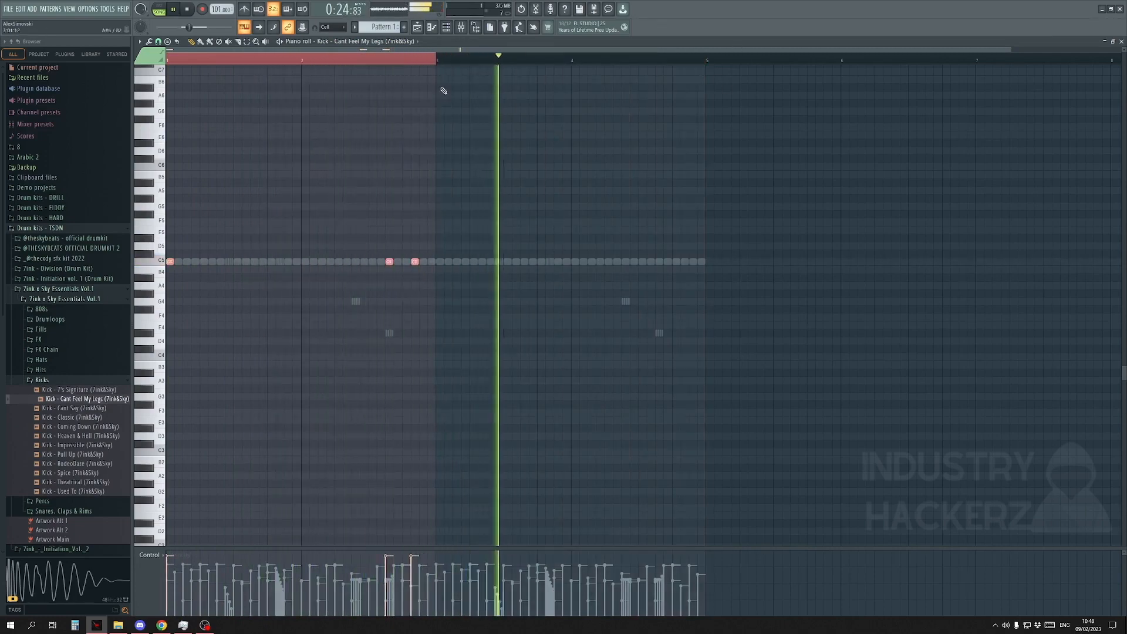
pyautogui.press('space')
# Step: Add C5 kick notes on step 1 of bar 2 and step 12 of bar 1, playing the pattern
pyautogui.click(297, 214)
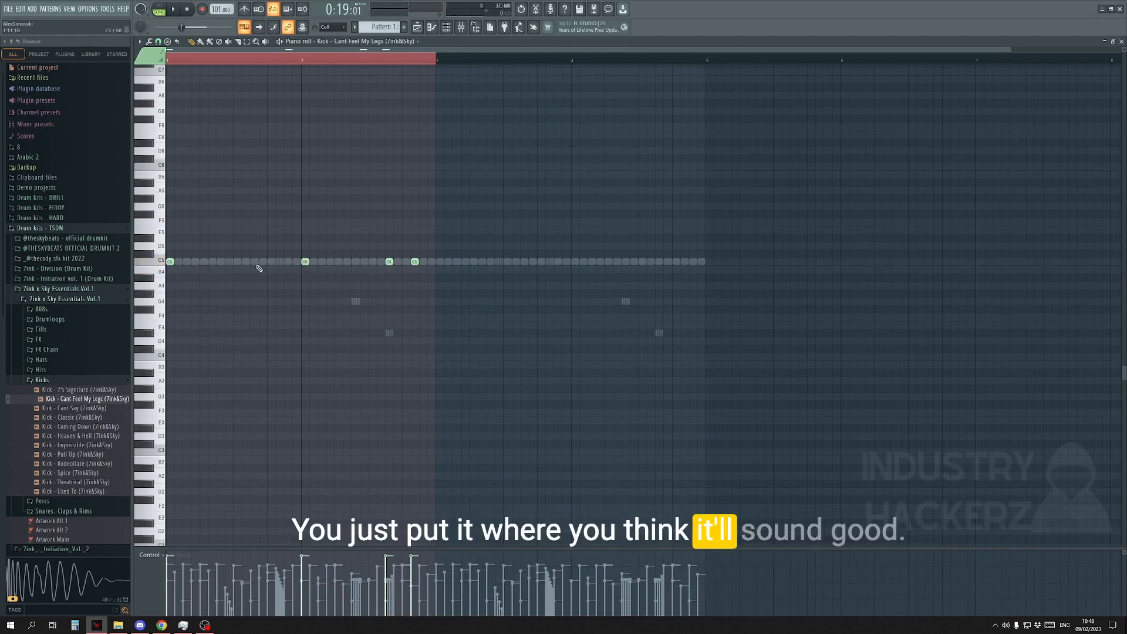
pyautogui.press('space')
pyautogui.scroll(2, 240, 292)
pyautogui.click(276, 266)
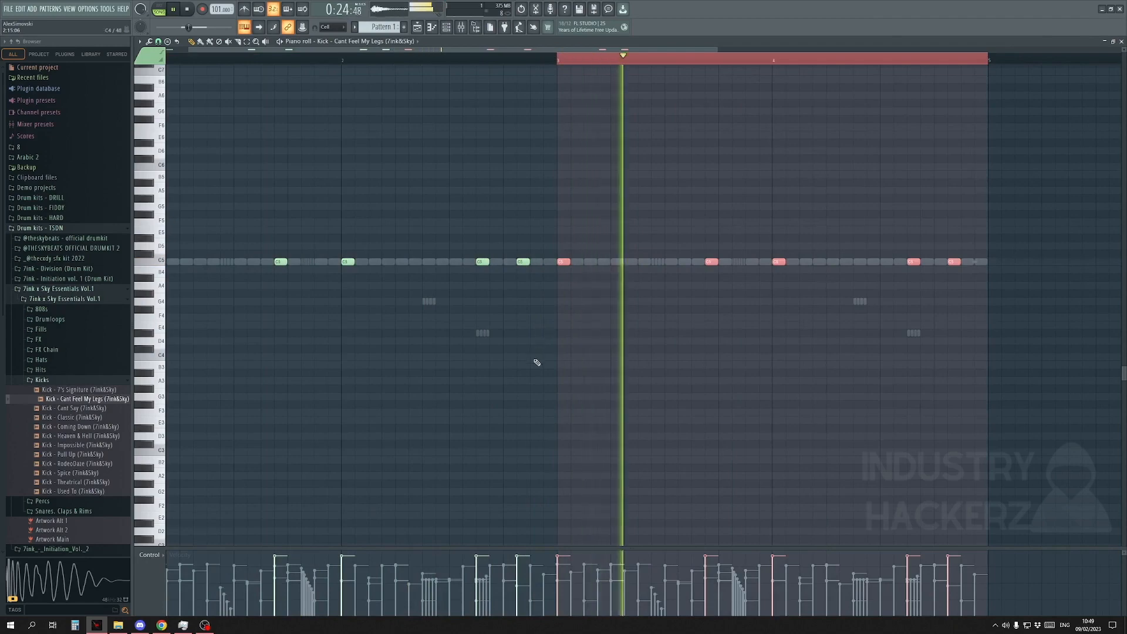
# Step: Duplicate the two-bar kick pattern into bars 3 and 4, stop playback and clear the selection
pyautogui.hotkey('ctrl', 'a')
pyautogui.press('space')
pyautogui.scroll(-2, 478, 370)
pyautogui.hotkey('ctrl', 'd')
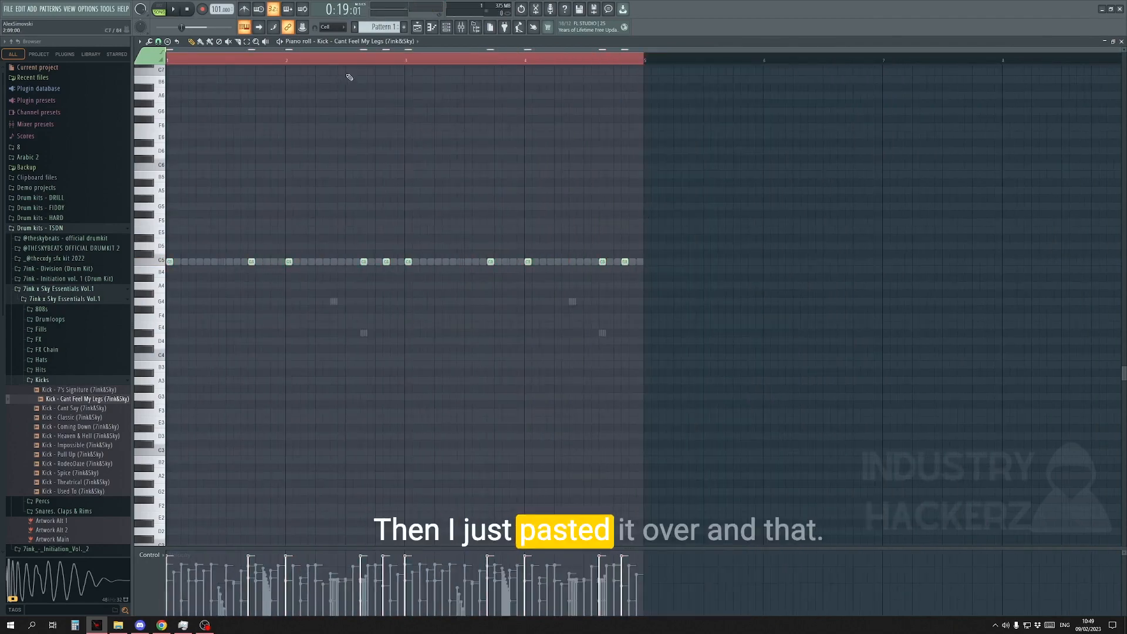
# Step: Add the 7ink - 808 (Lifes Good) sample from the 7ink - Initiation vol. 1 kit as a channel and enable Cut itself on it
pyautogui.click(380, 42)
pyautogui.click(559, 110)
pyautogui.click(417, 28)
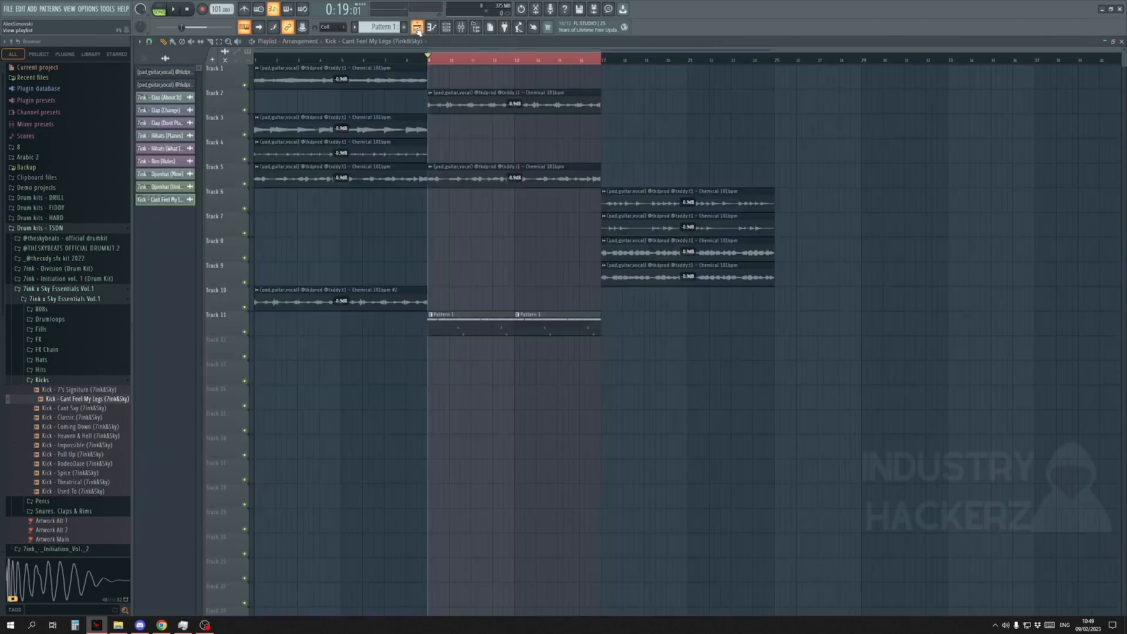
pyautogui.click(118, 381)
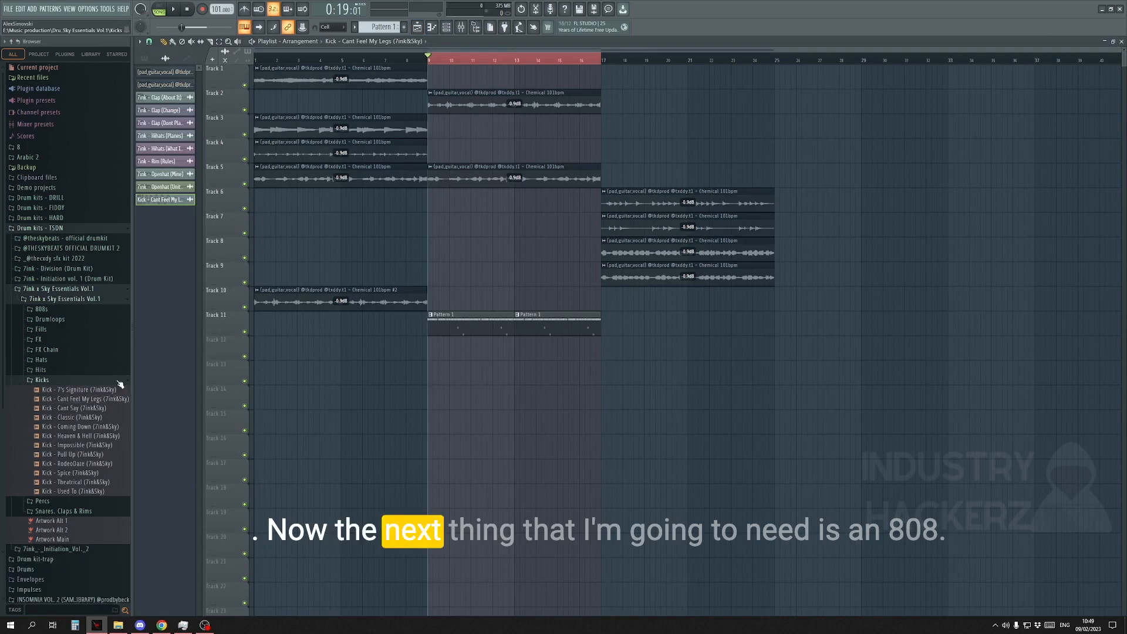
pyautogui.click(95, 278)
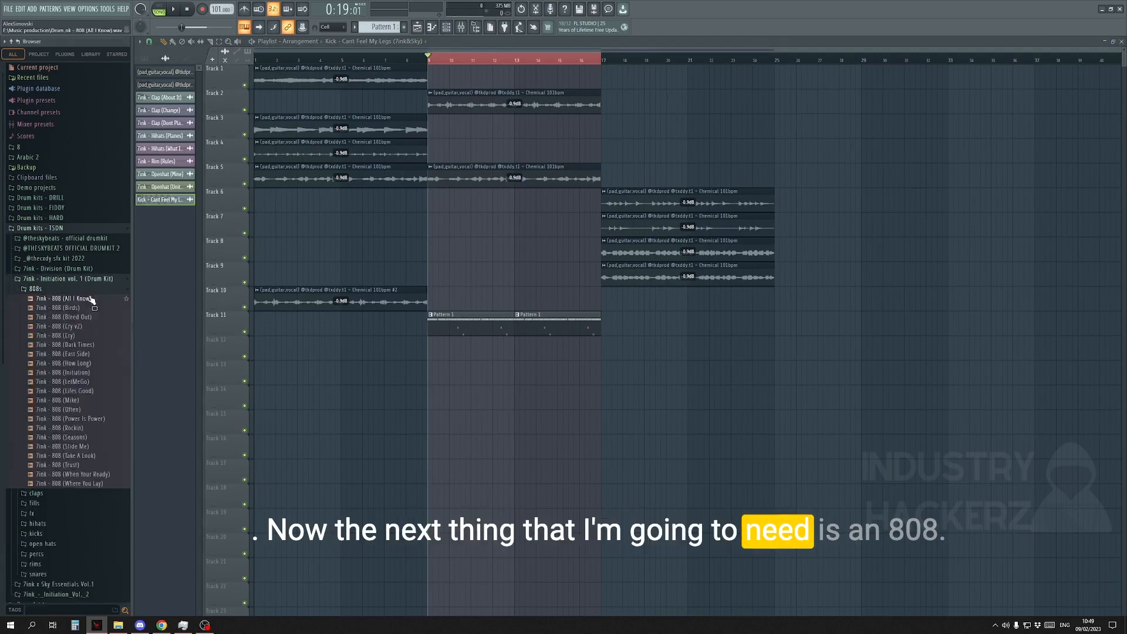
pyautogui.click(91, 393)
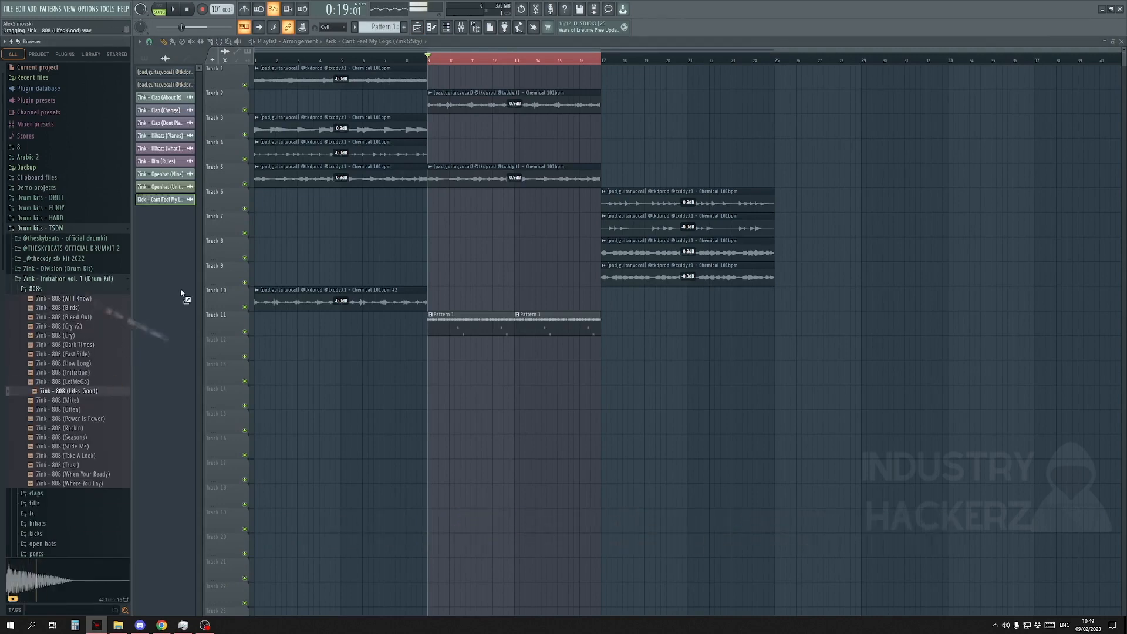
pyautogui.moveTo(181, 294); pyautogui.dragTo(151, 268)
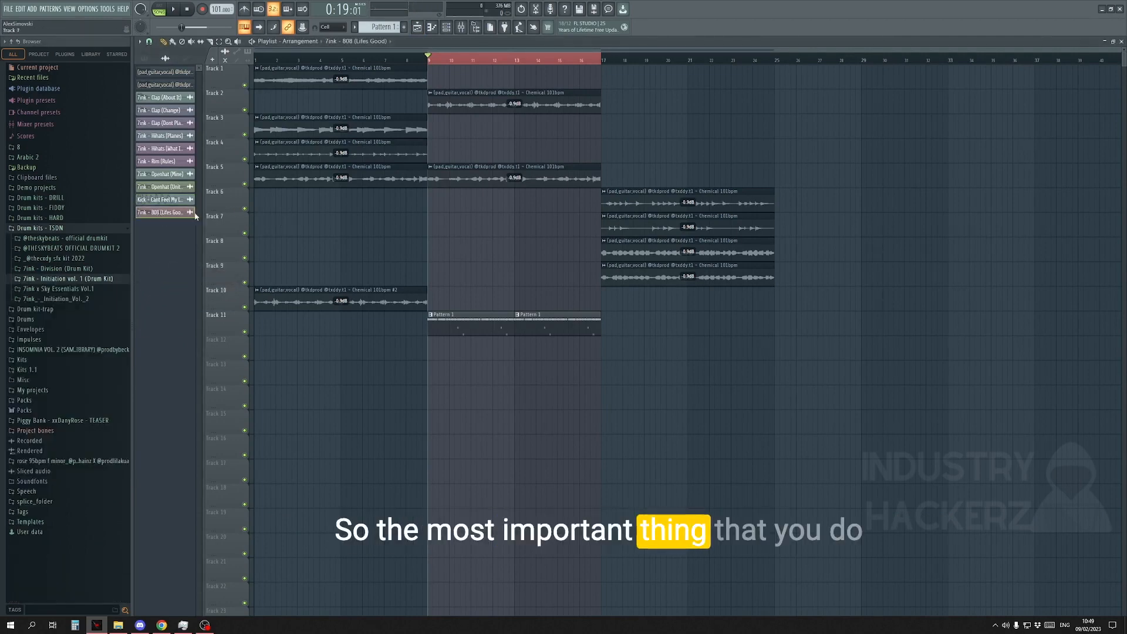
pyautogui.rightClick(174, 215)
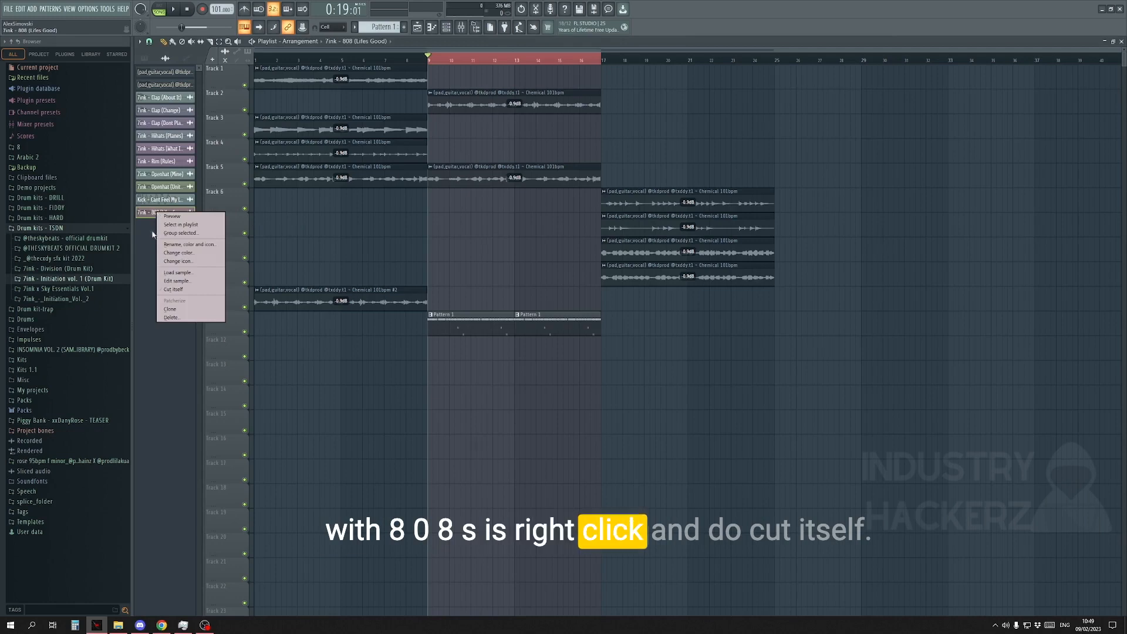
pyautogui.click(175, 288)
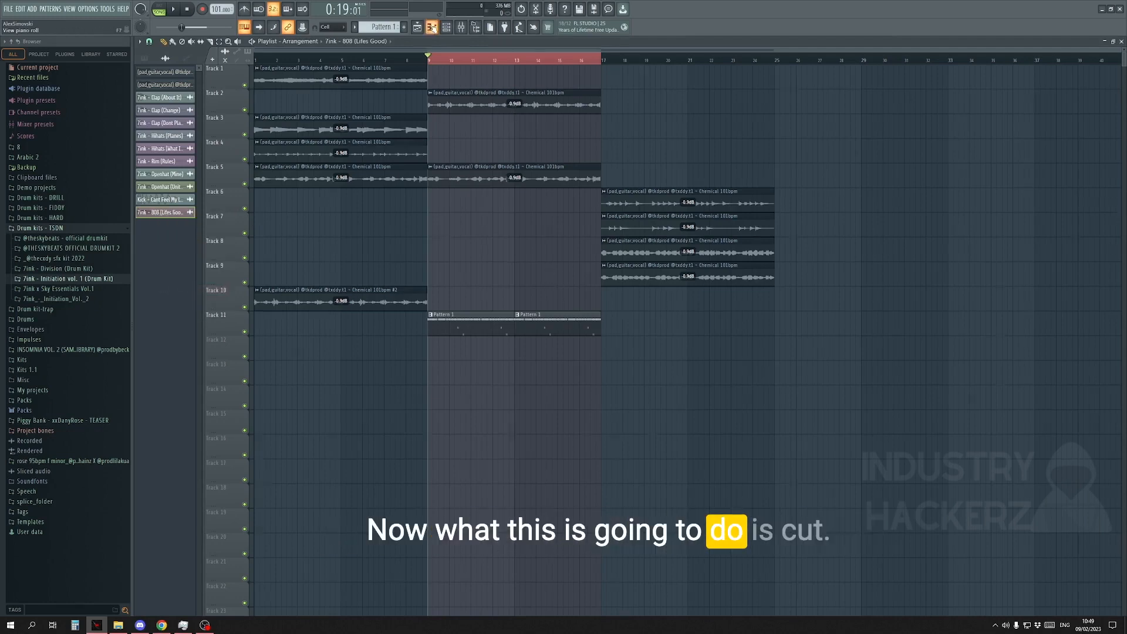
# Step: Place example 808 (Lifes Good) notes at C5 on steps 1 and 11 of bar 1 in the piano roll and delete them
pyautogui.click(431, 27)
pyautogui.click(362, 42)
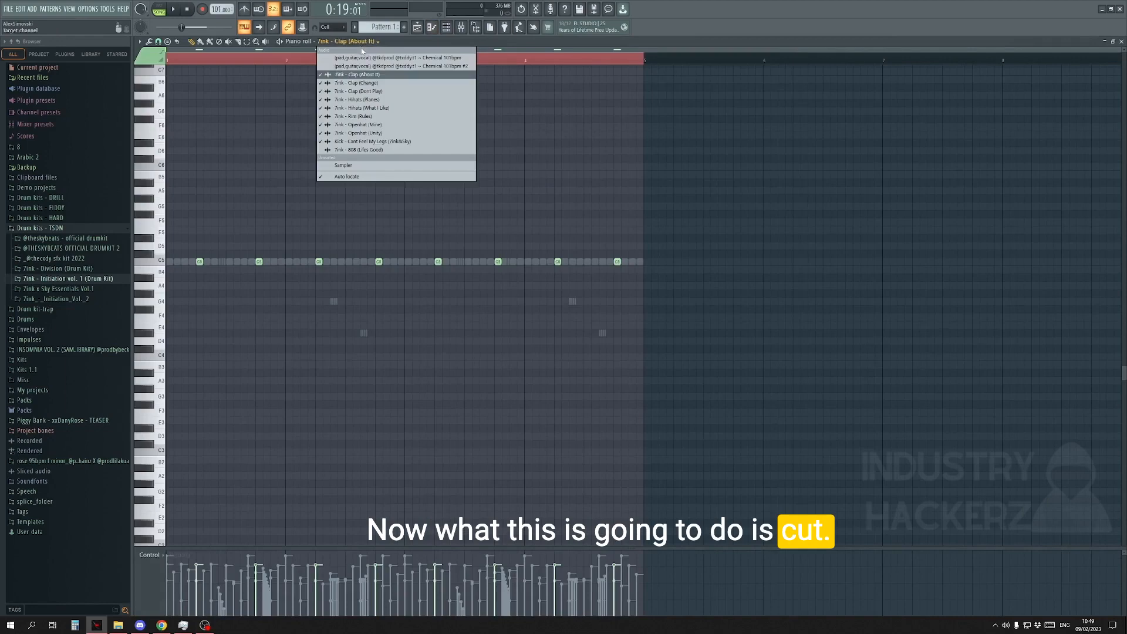
pyautogui.click(375, 151)
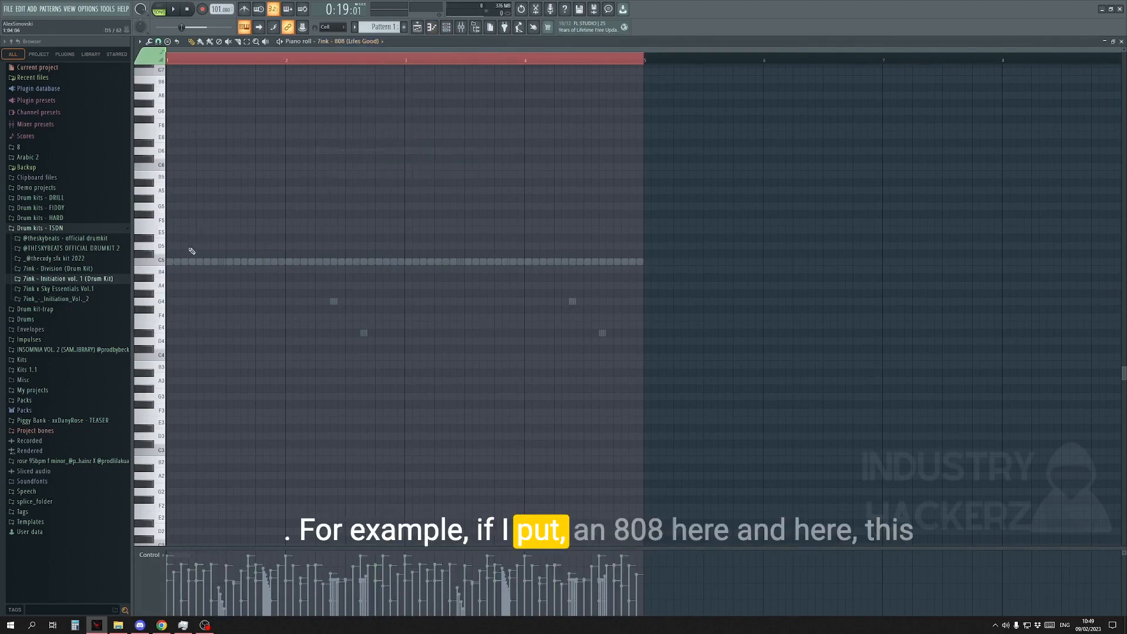
pyautogui.click(171, 262)
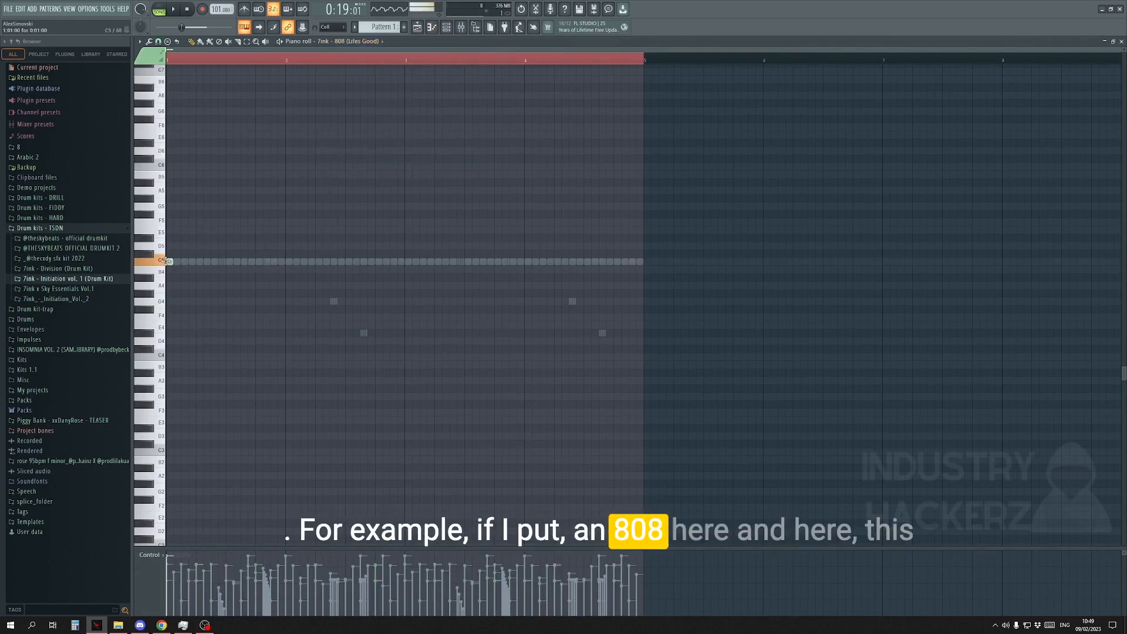
pyautogui.click(245, 262)
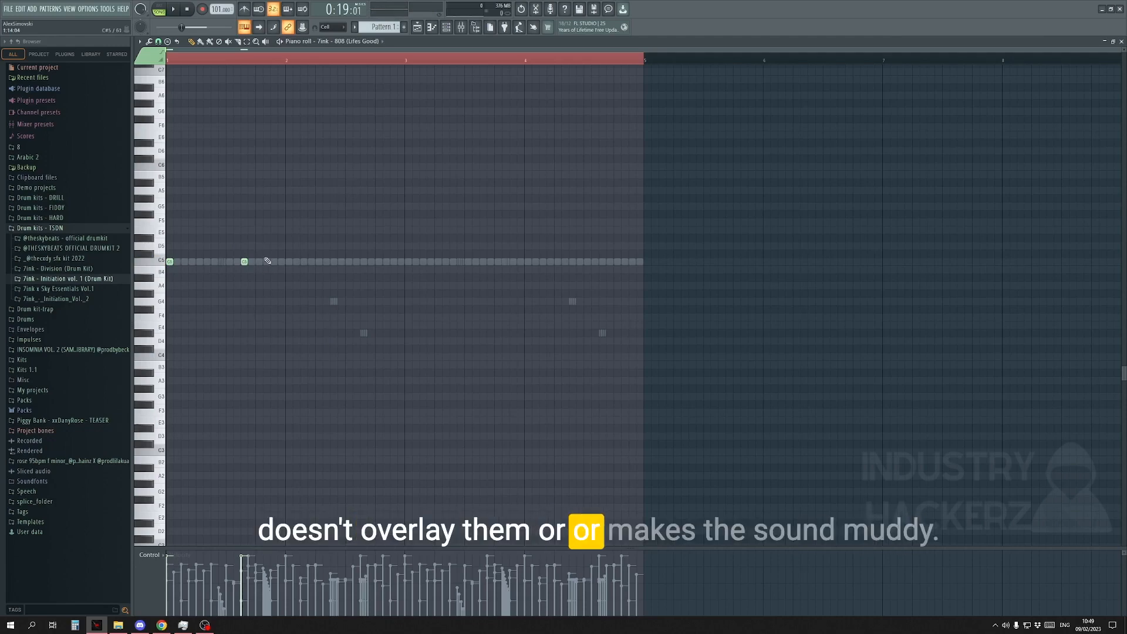
pyautogui.hotkey('ctrl', 'a')
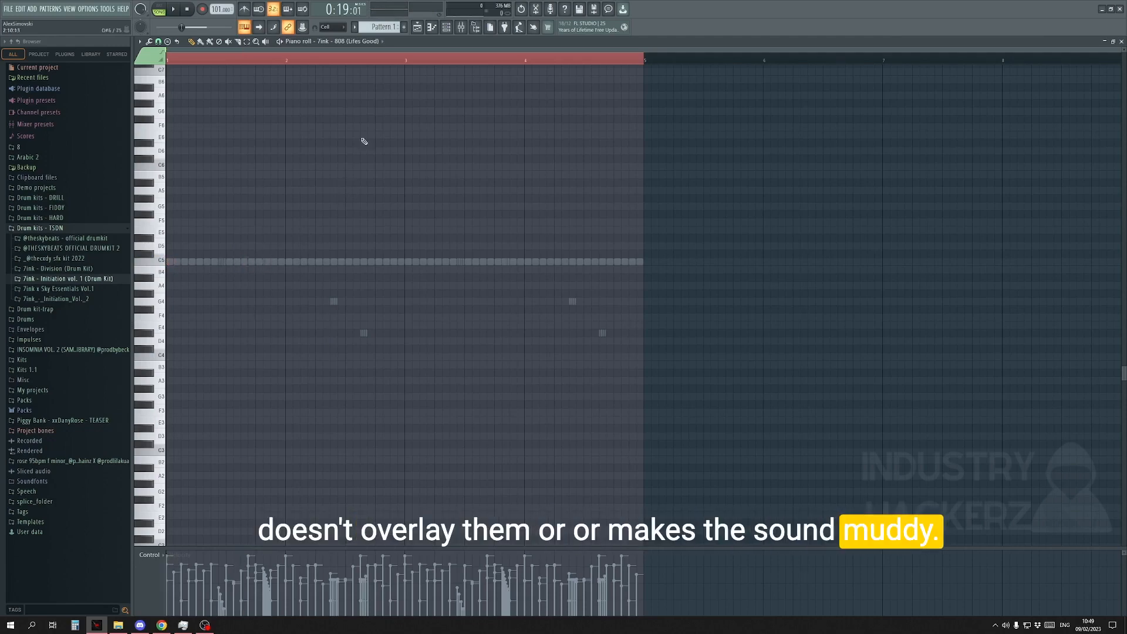
# Step: Consolidate the Track 3 sample clip across bars 1 to 8 in the playlist into its own audio clip
pyautogui.click(418, 27)
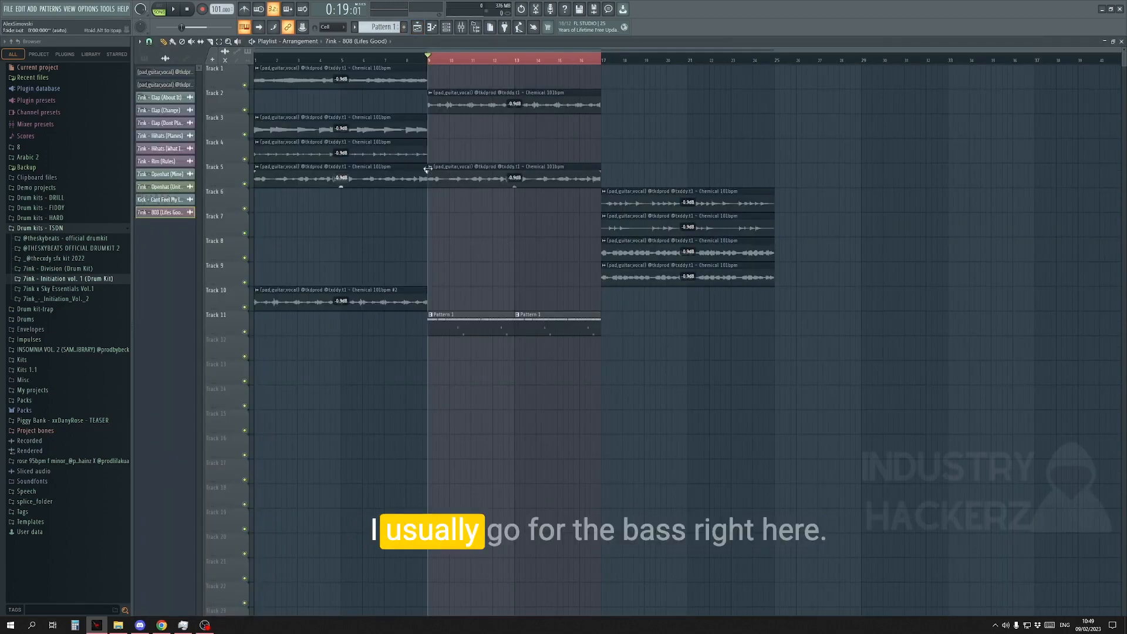
pyautogui.doubleClick(349, 71)
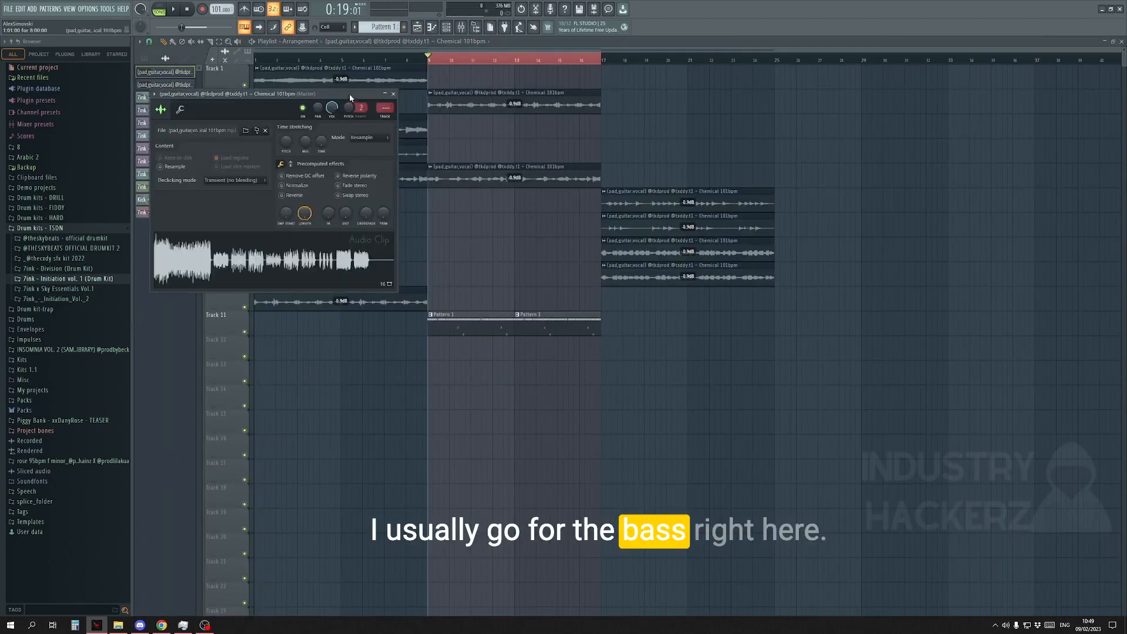
pyautogui.click(393, 94)
pyautogui.moveTo(600, 57); pyautogui.dragTo(212, 118)
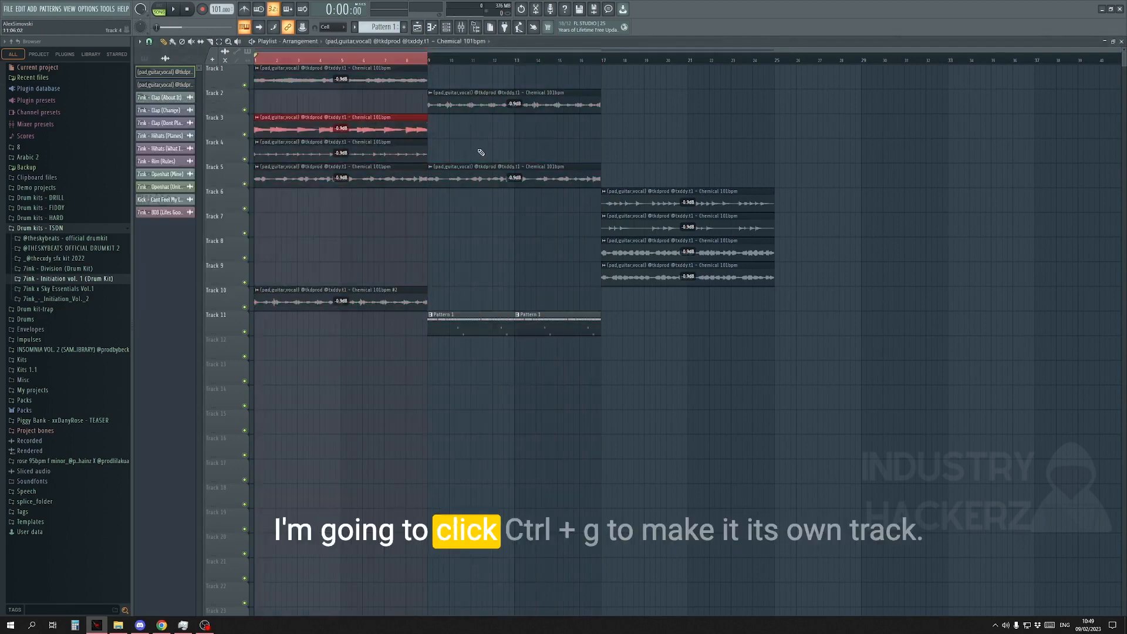
pyautogui.hotkey('ctrl', 'g')
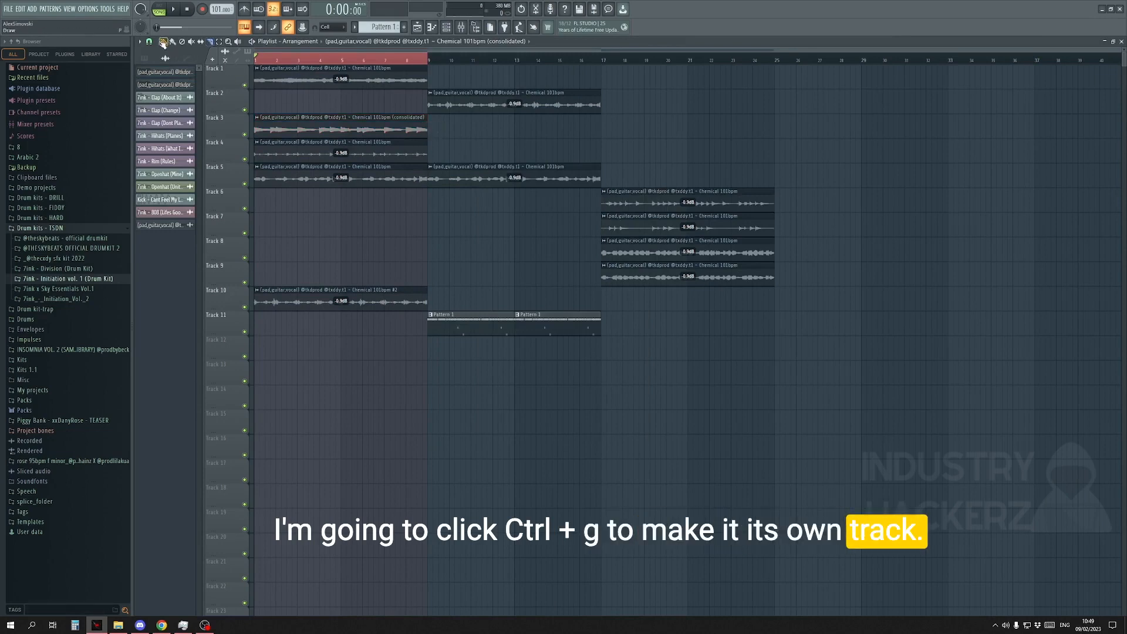
pyautogui.press('c')
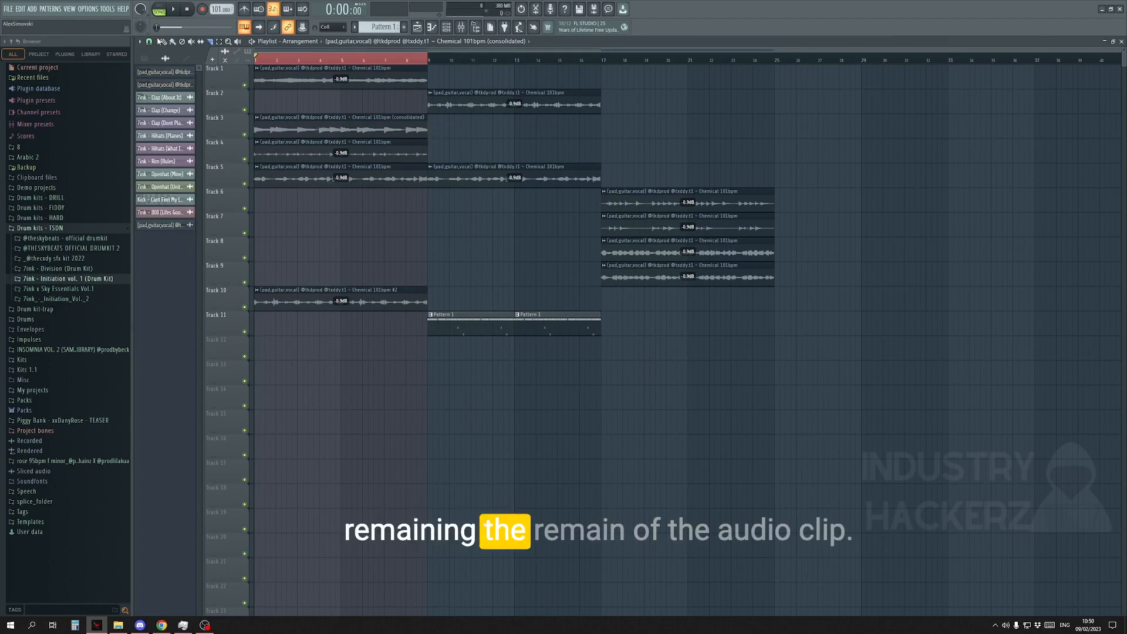
# Step: Open the consolidated Track 3 clip's waveform in the Edison audio editor
pyautogui.doubleClick(351, 123)
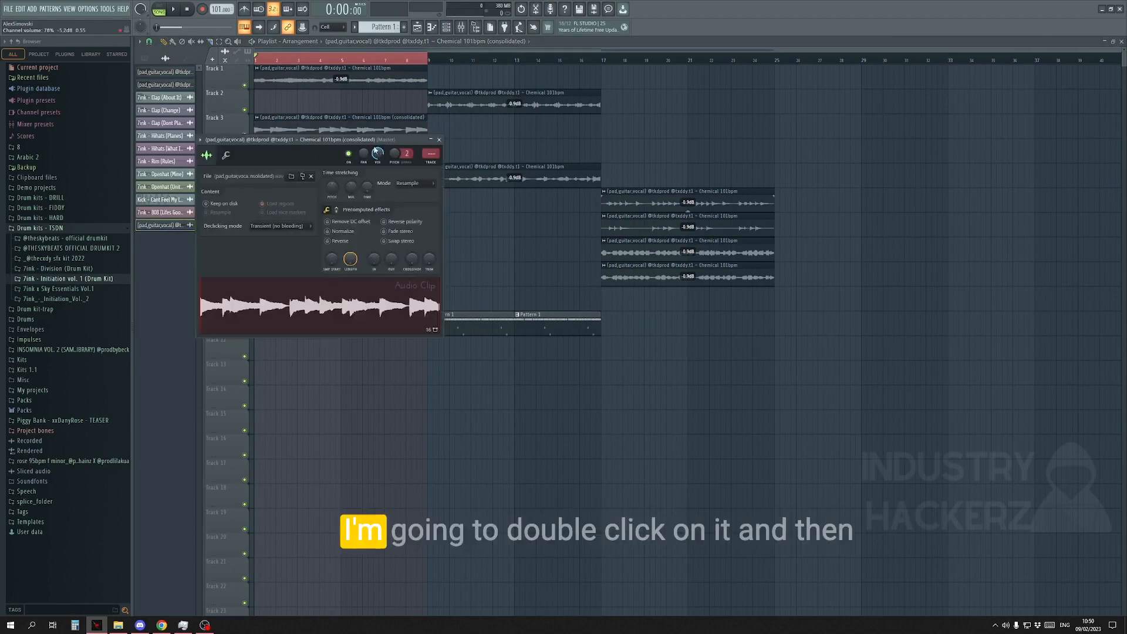
pyautogui.moveTo(328, 139); pyautogui.dragTo(867, 137)
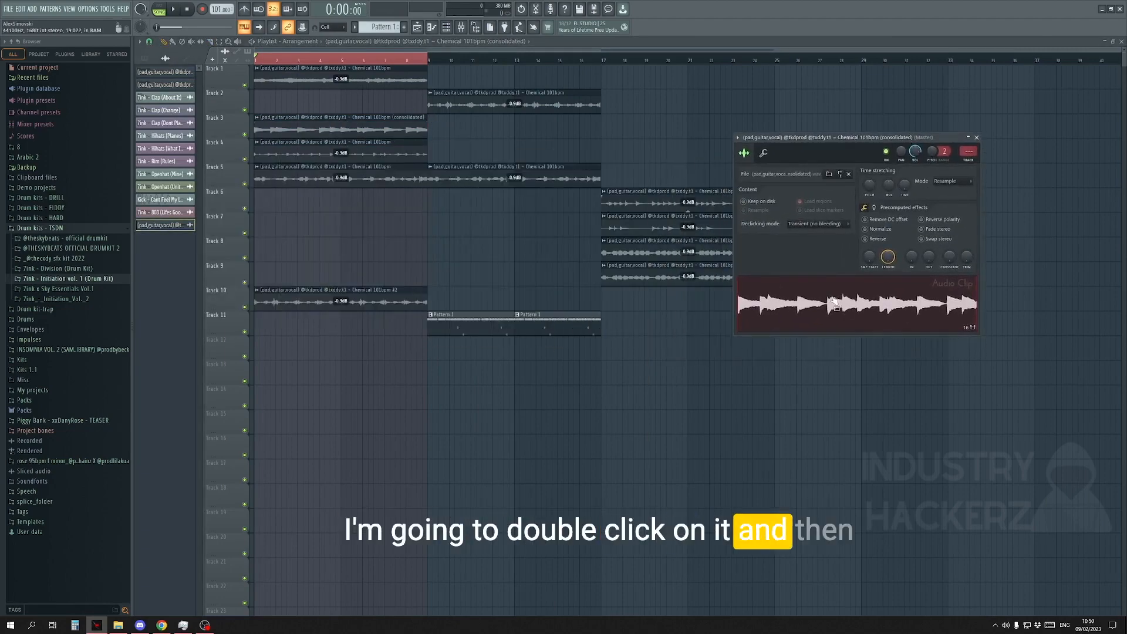
pyautogui.rightClick(821, 302)
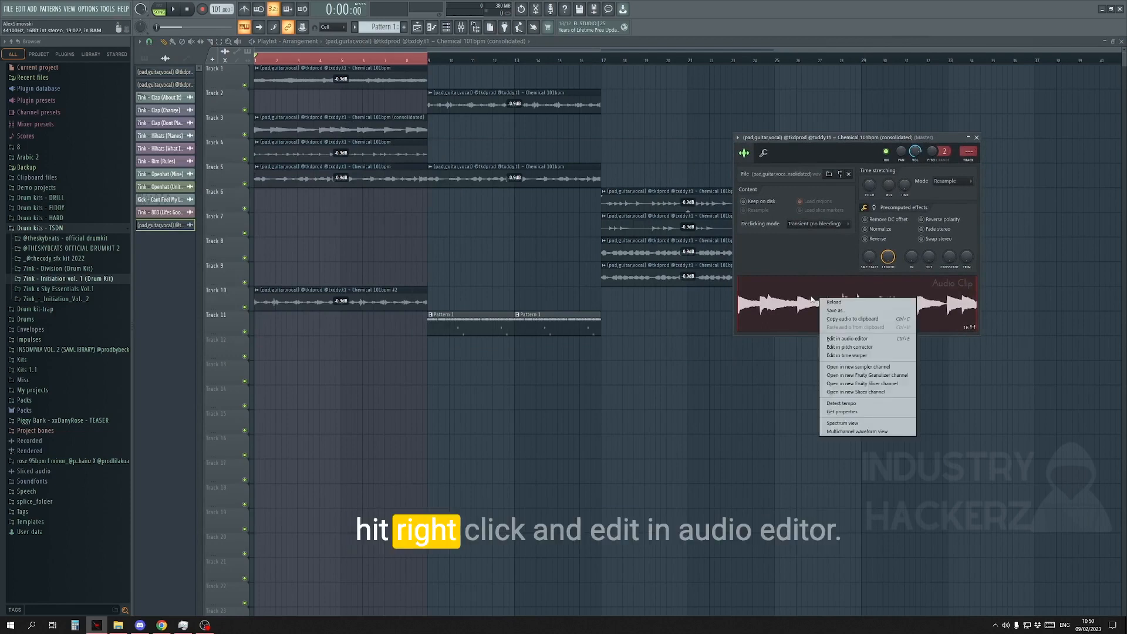
pyautogui.click(881, 340)
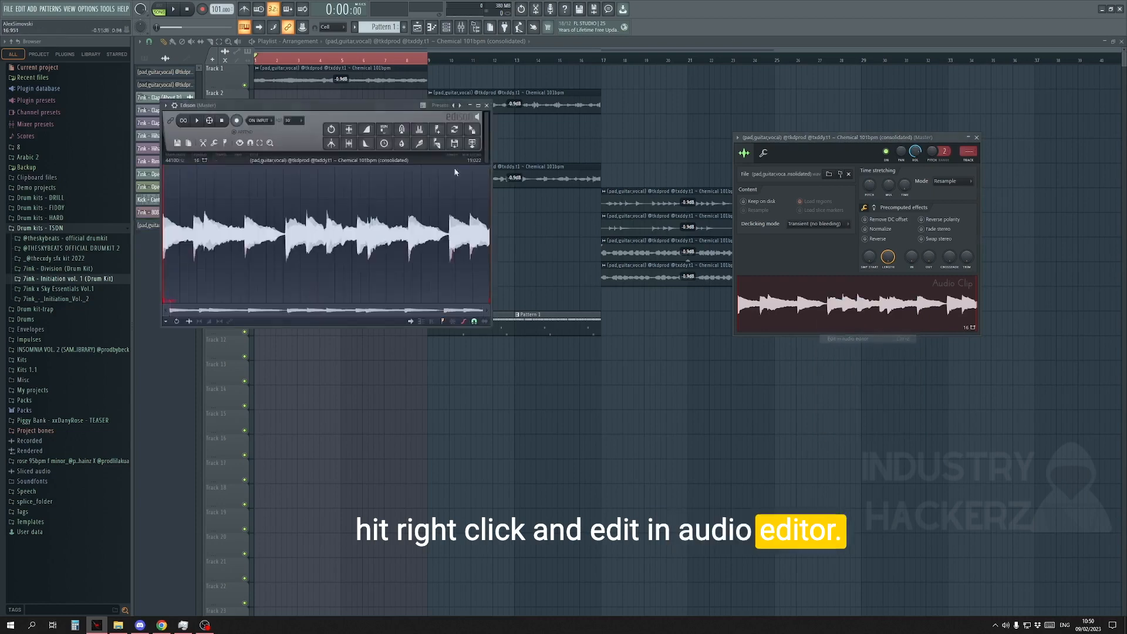
# Step: Convert the audio in Edison to score and dump it to the piano roll
pyautogui.moveTo(374, 106); pyautogui.dragTo(541, 252)
pyautogui.rightClick(551, 334)
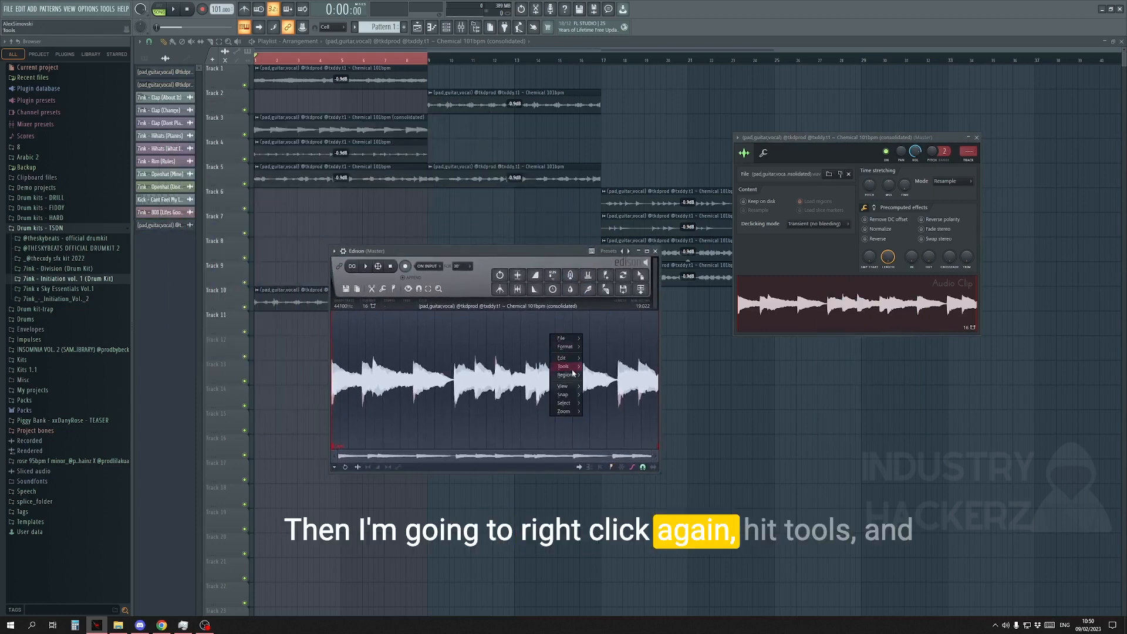
pyautogui.click(573, 368)
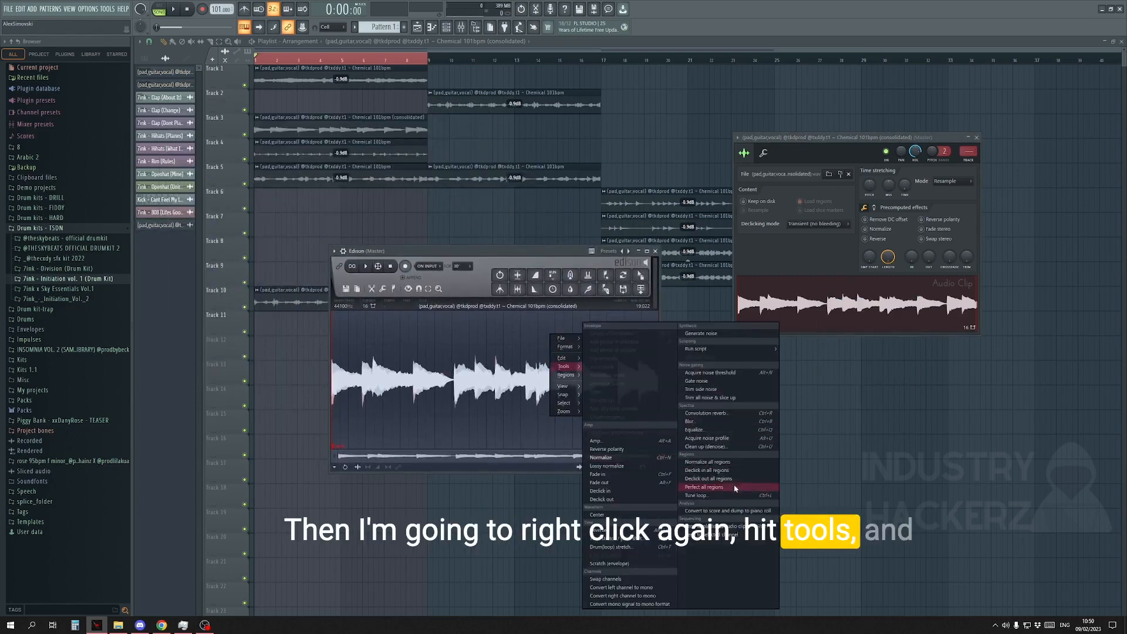
pyautogui.click(771, 513)
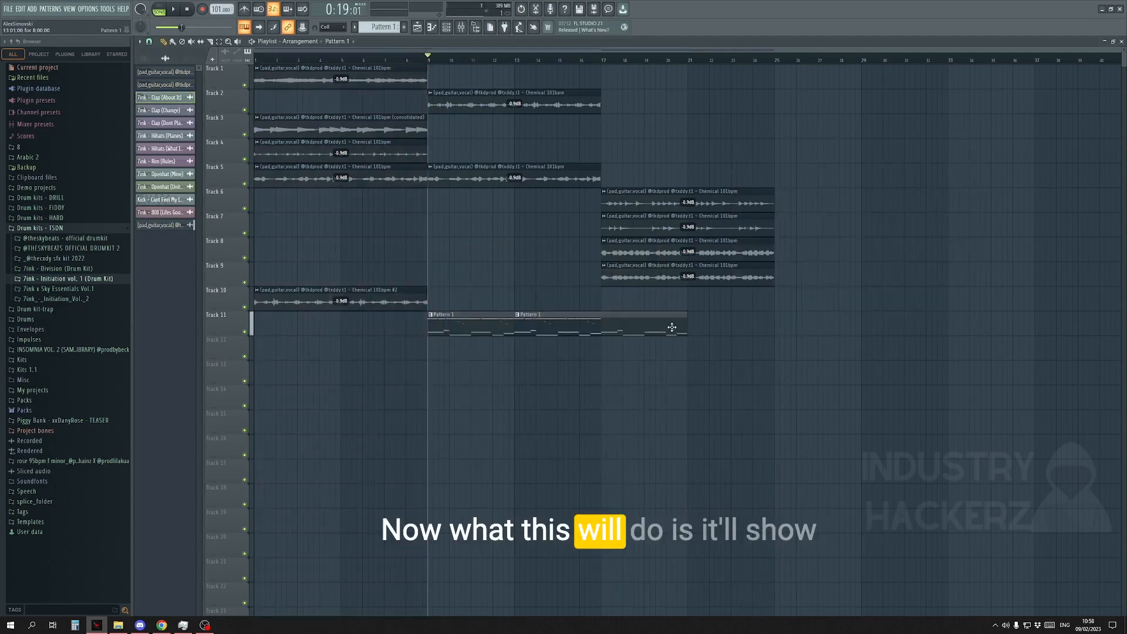
# Step: Show the consolidated clip's converted bass notes in Pattern 1's piano roll and select them all
pyautogui.doubleClick(672, 327)
pyautogui.hscroll(-5, 546, 403)
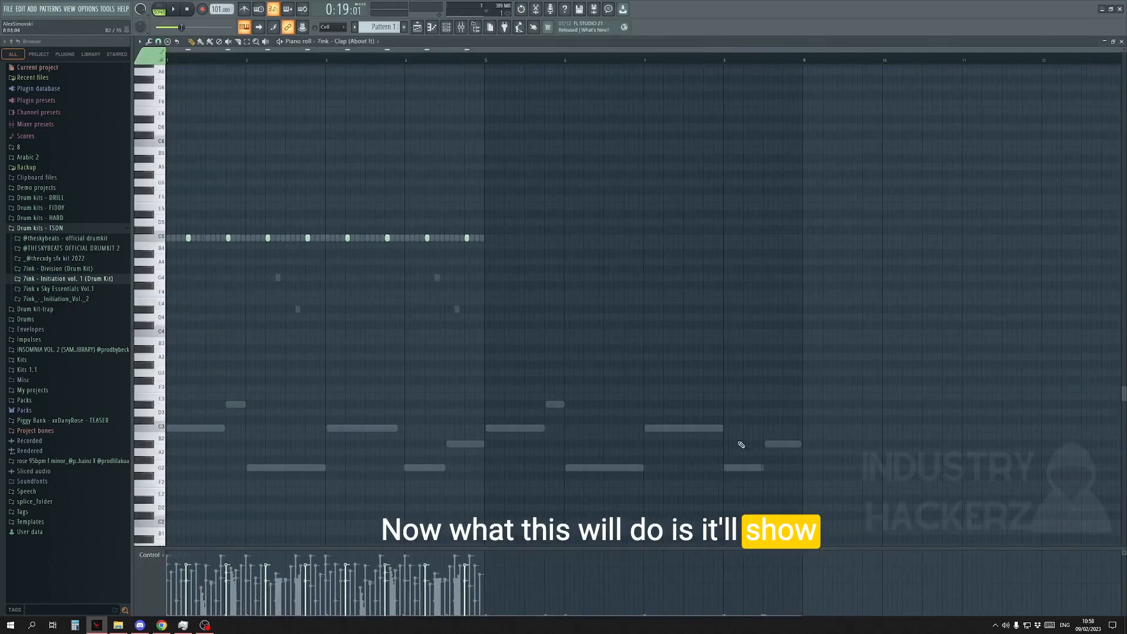
pyautogui.click(320, 41)
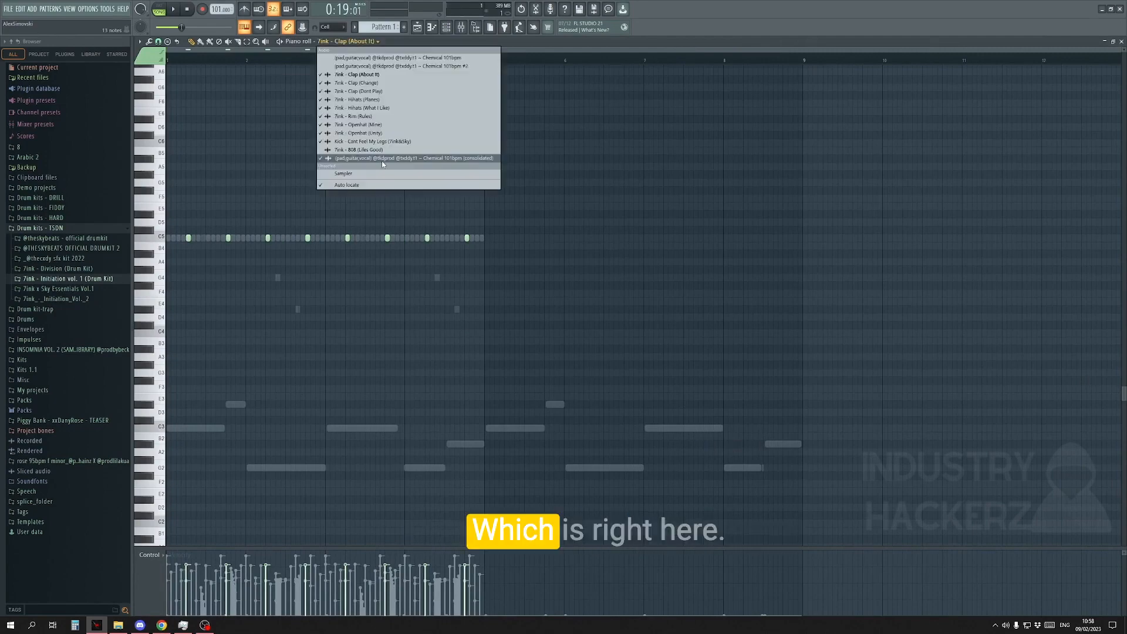
pyautogui.click(382, 158)
pyautogui.scroll(-5, 405, 254)
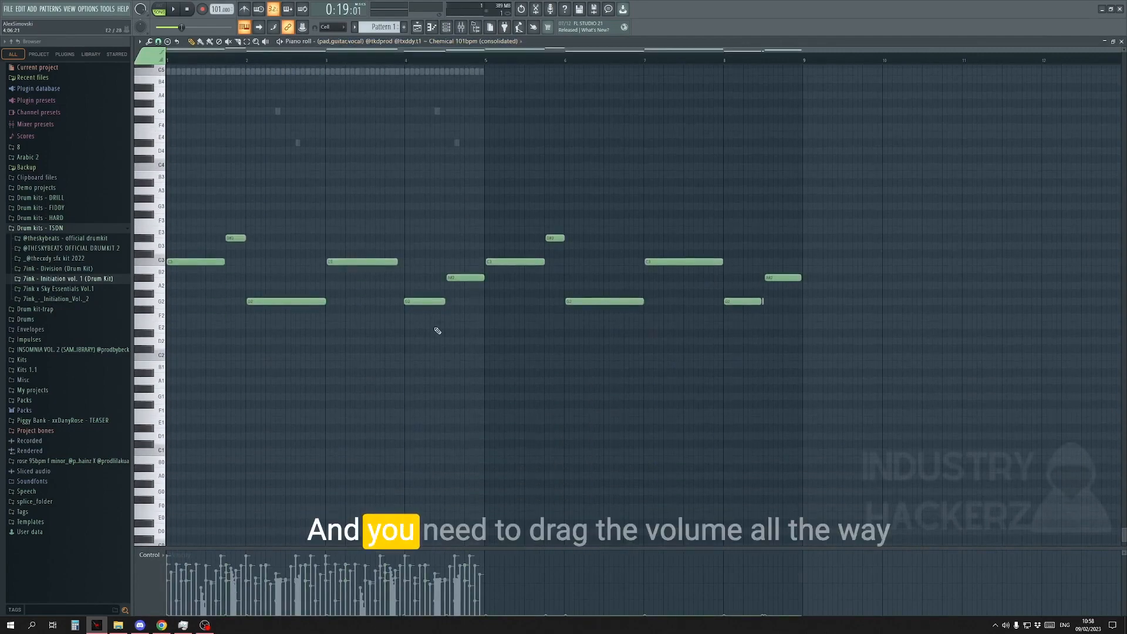
pyautogui.hotkey('ctrl', 'a')
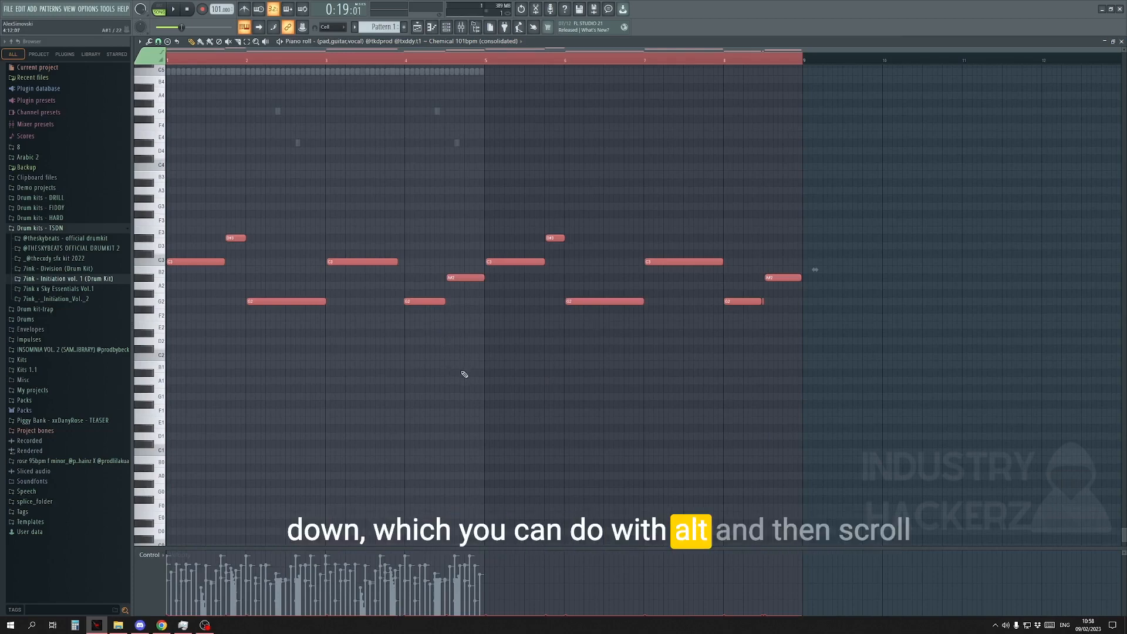
pyautogui.scroll(3, 461, 371)
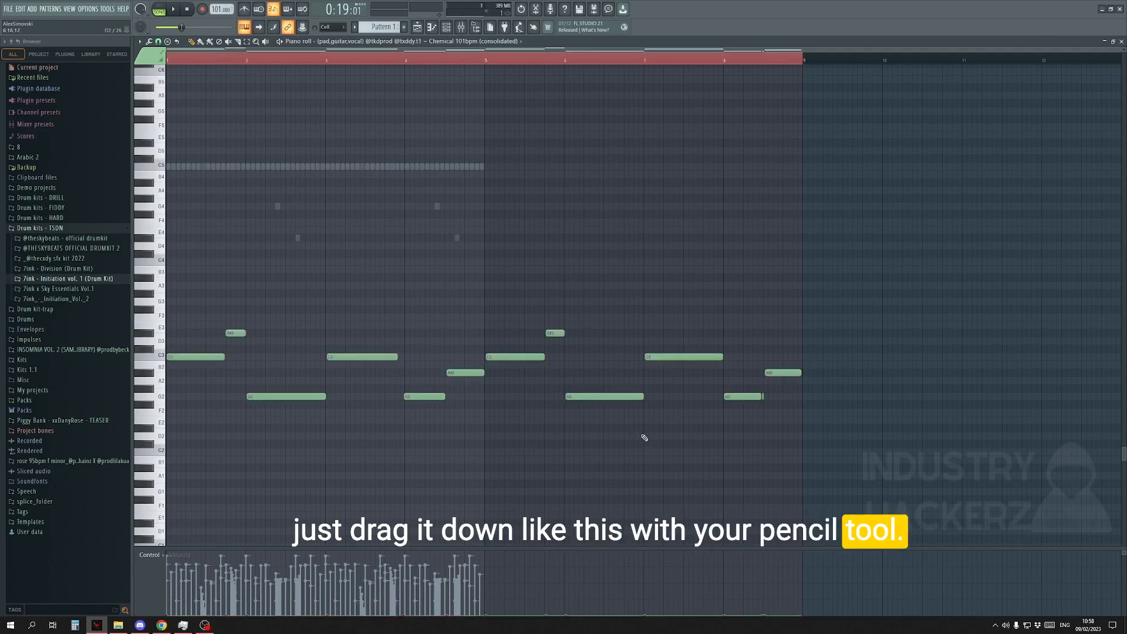
# Step: Delete all converted bass notes from bar 5 onward, keeping only the first four bars
pyautogui.moveTo(526, 485); pyautogui.dragTo(941, 200)
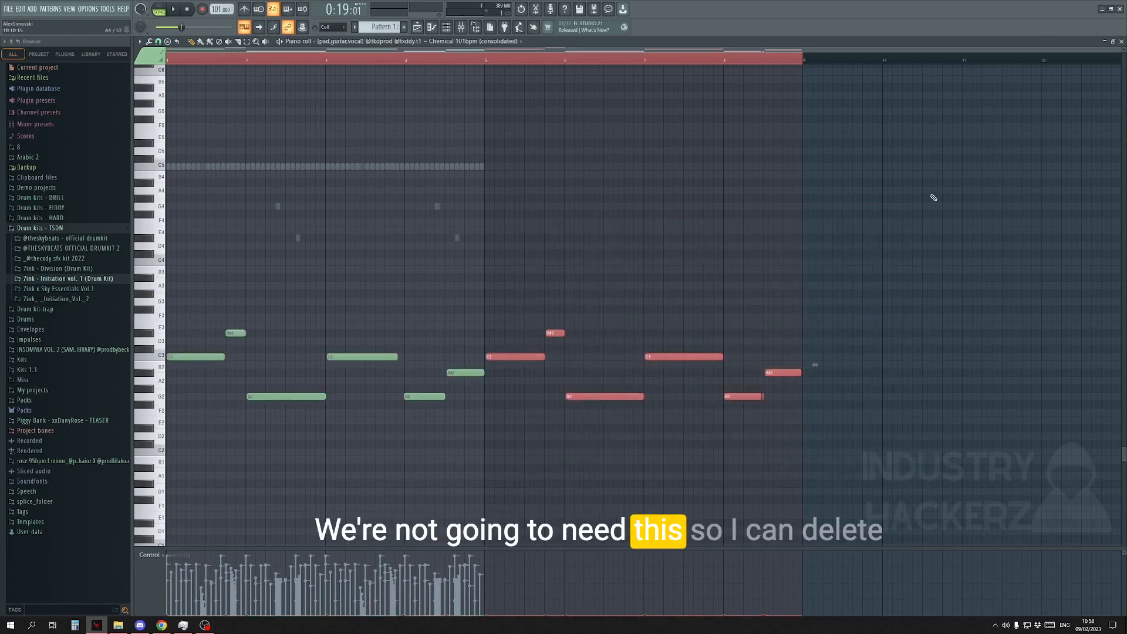
pyautogui.rightClick(783, 372)
pyautogui.rightClick(743, 396)
pyautogui.rightClick(684, 356)
pyautogui.rightClick(605, 396)
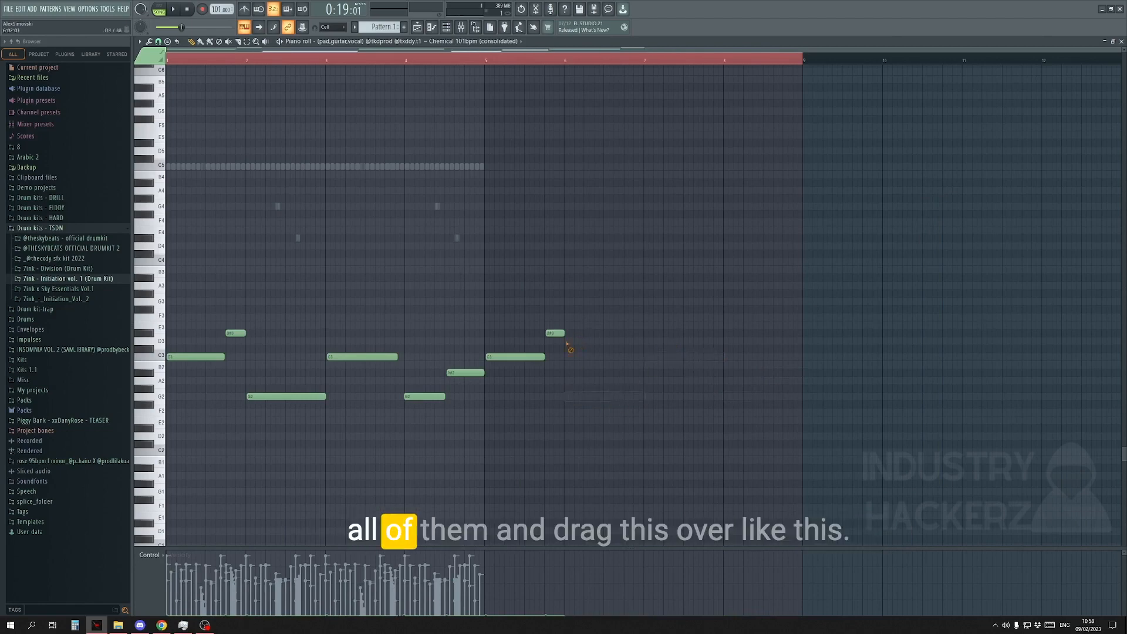
pyautogui.rightClick(515, 357)
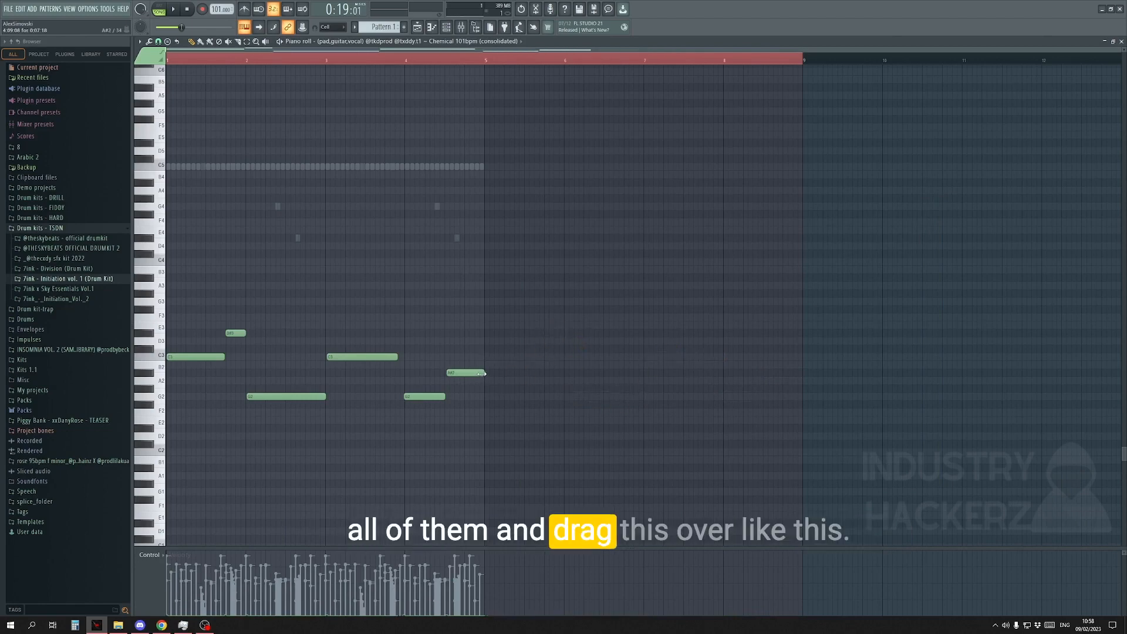
# Step: Shorten the final A#2 note of bar 4 slightly and transpose all the bass notes up two octaves
pyautogui.moveTo(482, 373); pyautogui.dragTo(477, 372)
pyautogui.hotkey('ctrl', 'a')
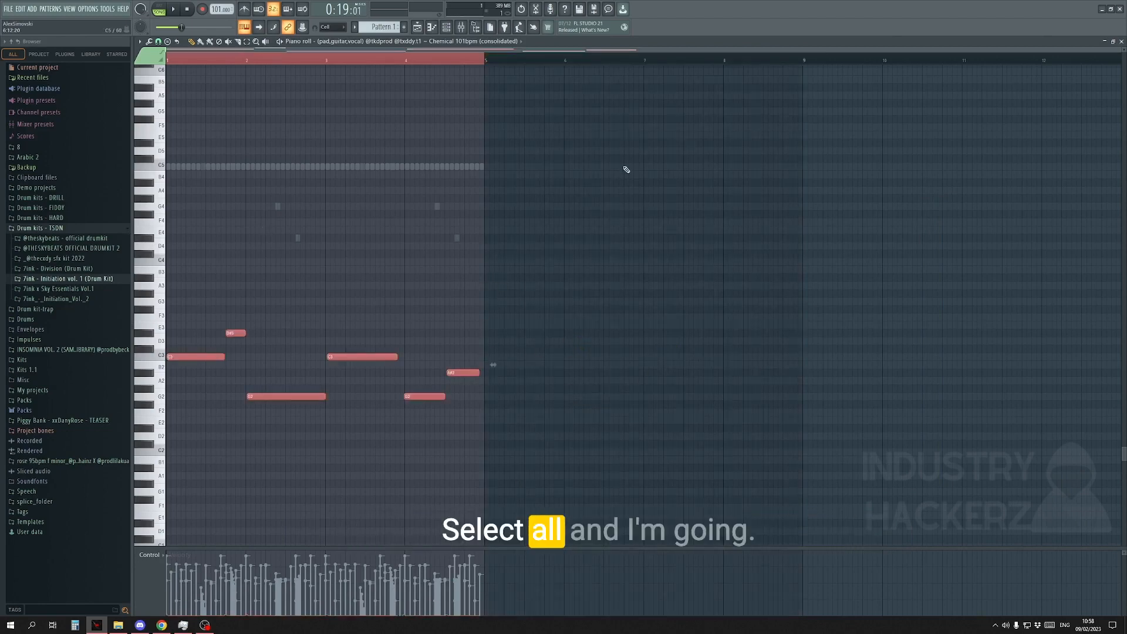
pyautogui.hotkey('ctrl', 'Up')
pyautogui.hotkey('ctrl', 'Up')
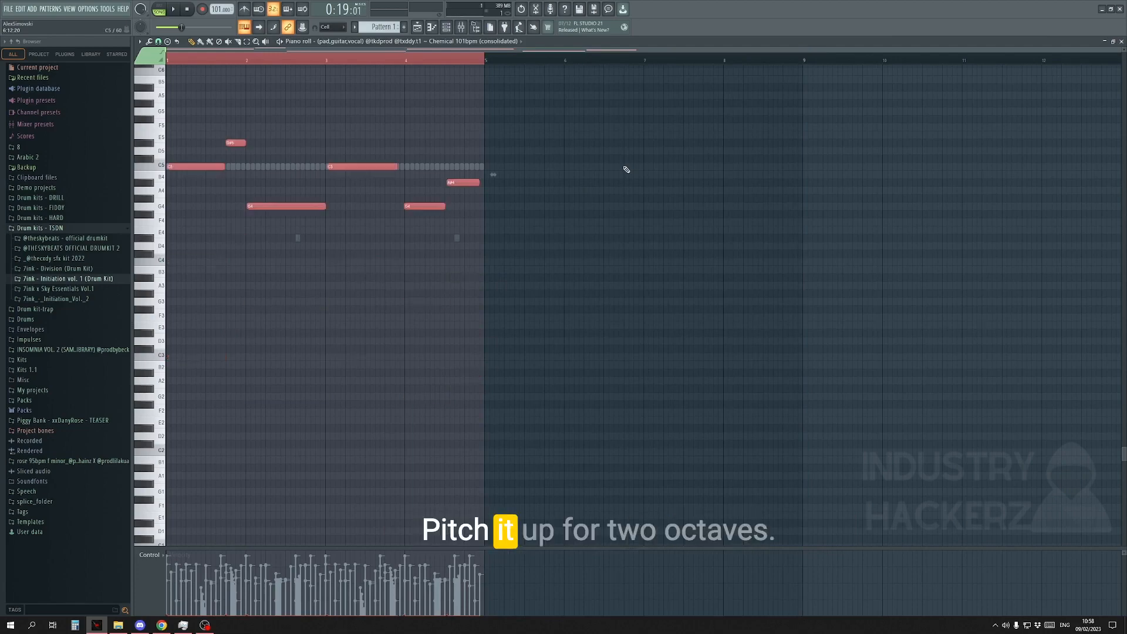
pyautogui.scroll(3, 550, 184)
pyautogui.keyDown('ctrl'); pyautogui.click(551, 183); pyautogui.keyUp('ctrl')
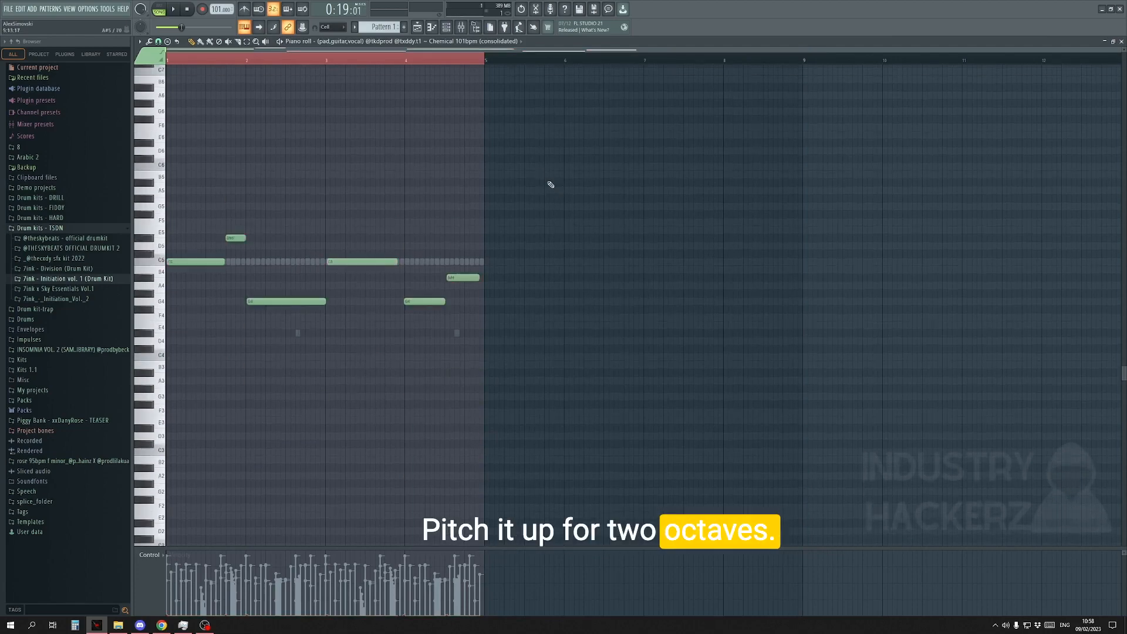
# Step: Switch Pattern 1's piano roll to the 7ink - 808 (Lifes Good) channel, checking the converted bass notes for reference
pyautogui.click(419, 33)
pyautogui.click(419, 42)
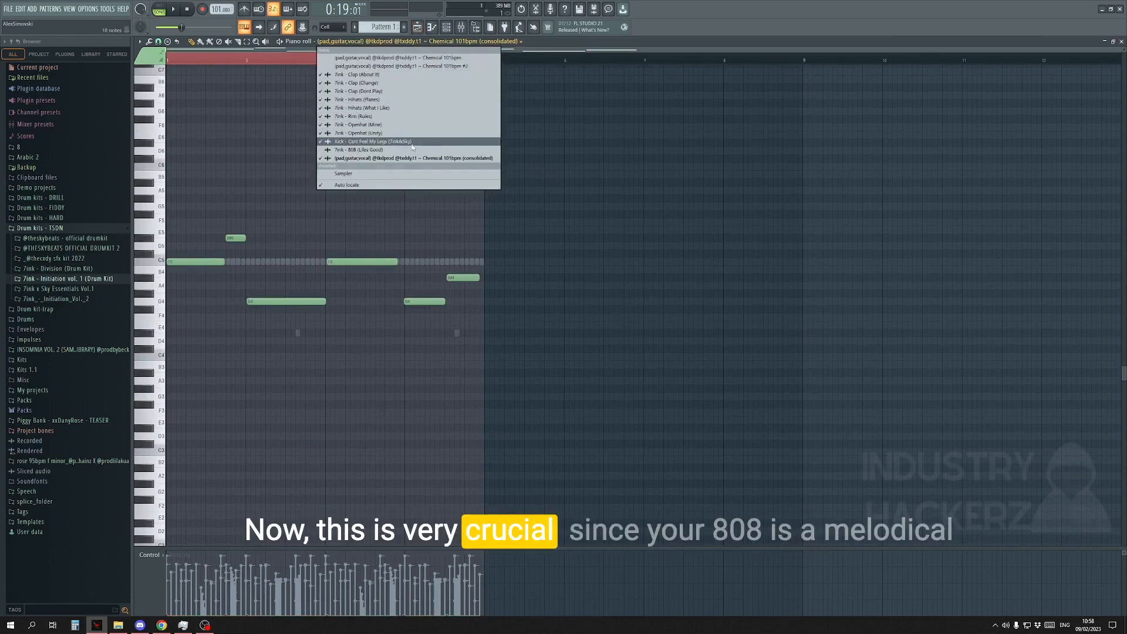
pyautogui.click(186, 216)
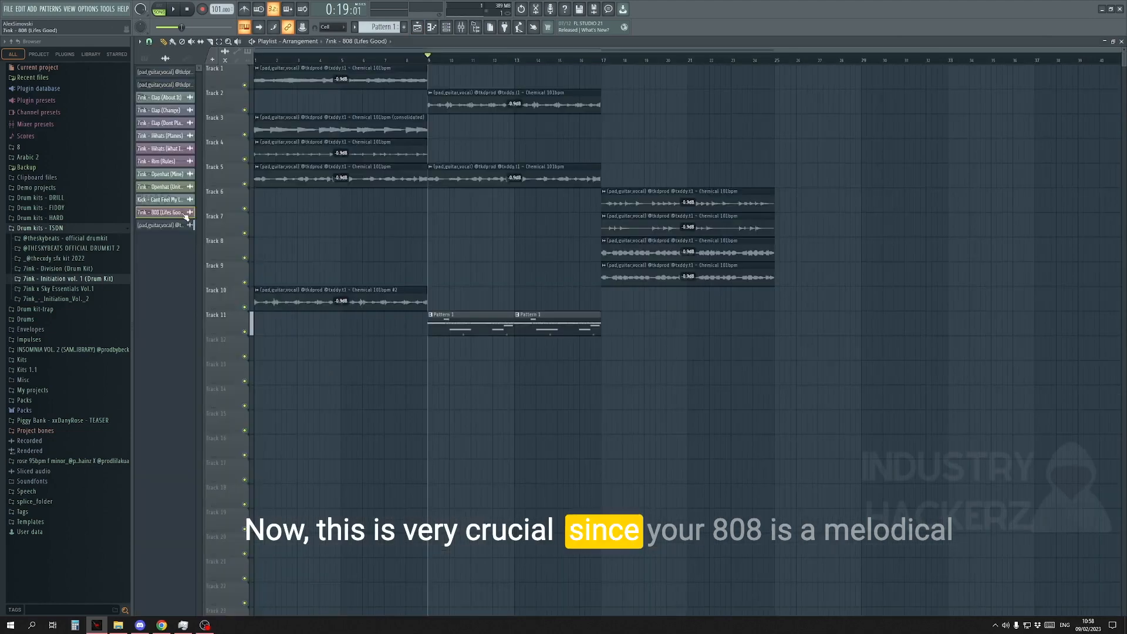
pyautogui.rightClick(184, 214)
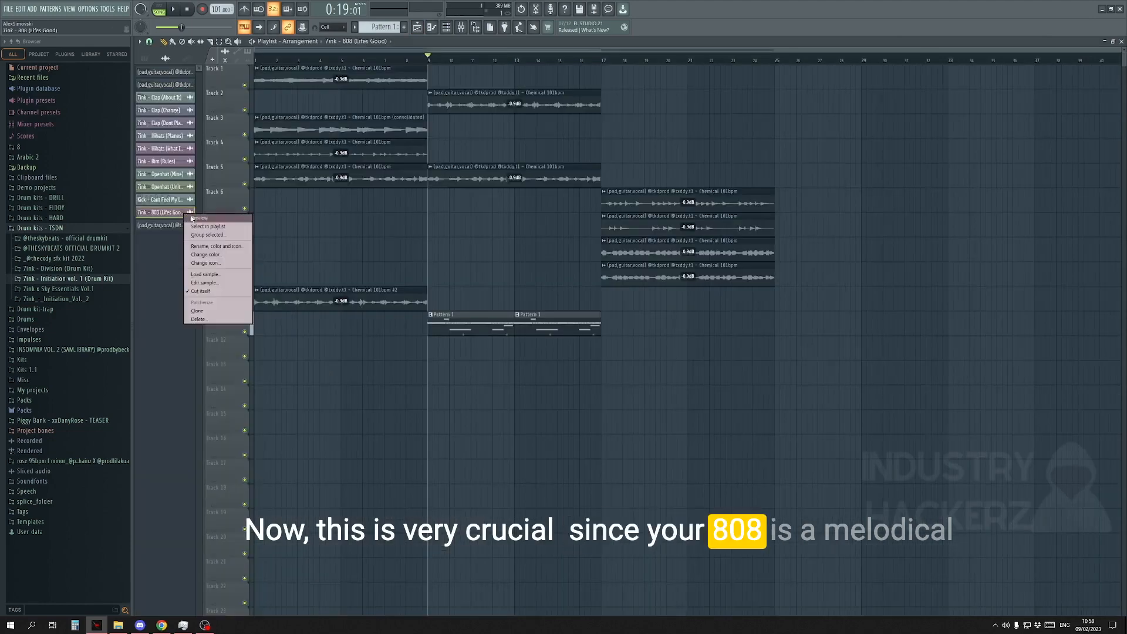
pyautogui.click(456, 292)
pyautogui.doubleClick(471, 316)
pyautogui.moveTo(403, 50); pyautogui.dragTo(110, 67)
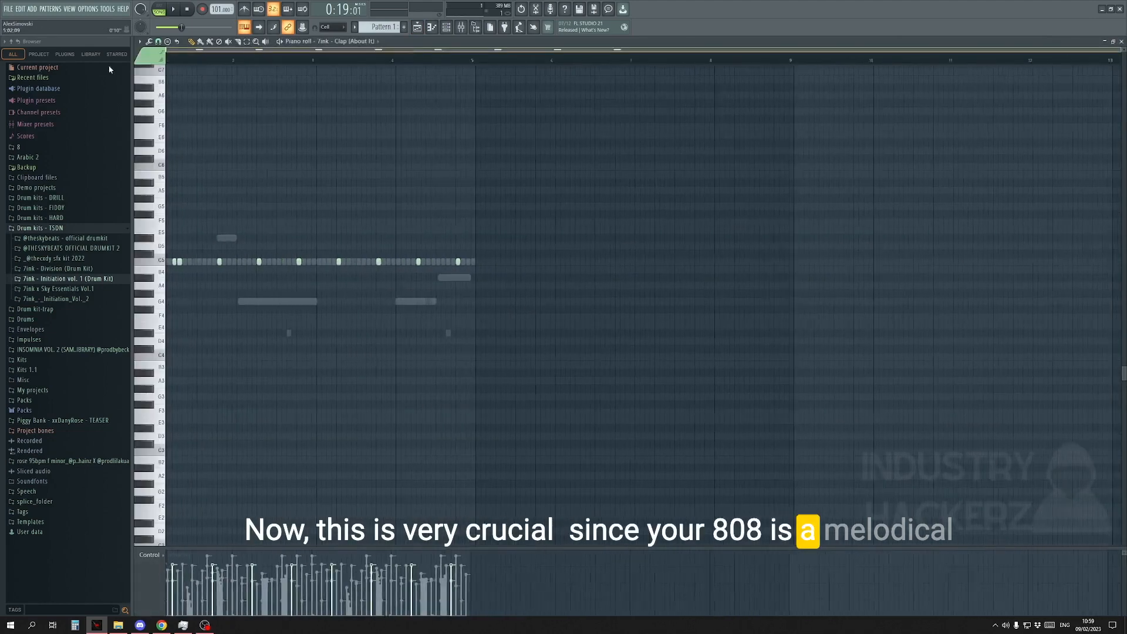
pyautogui.click(376, 42)
pyautogui.click(369, 150)
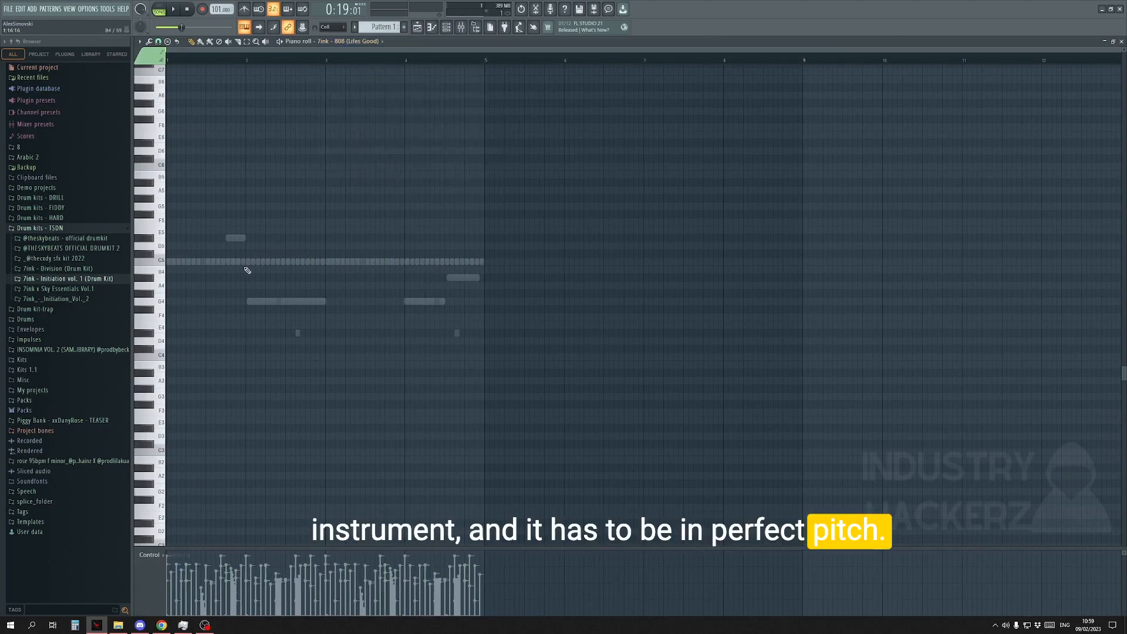
pyautogui.doubleClick(307, 303)
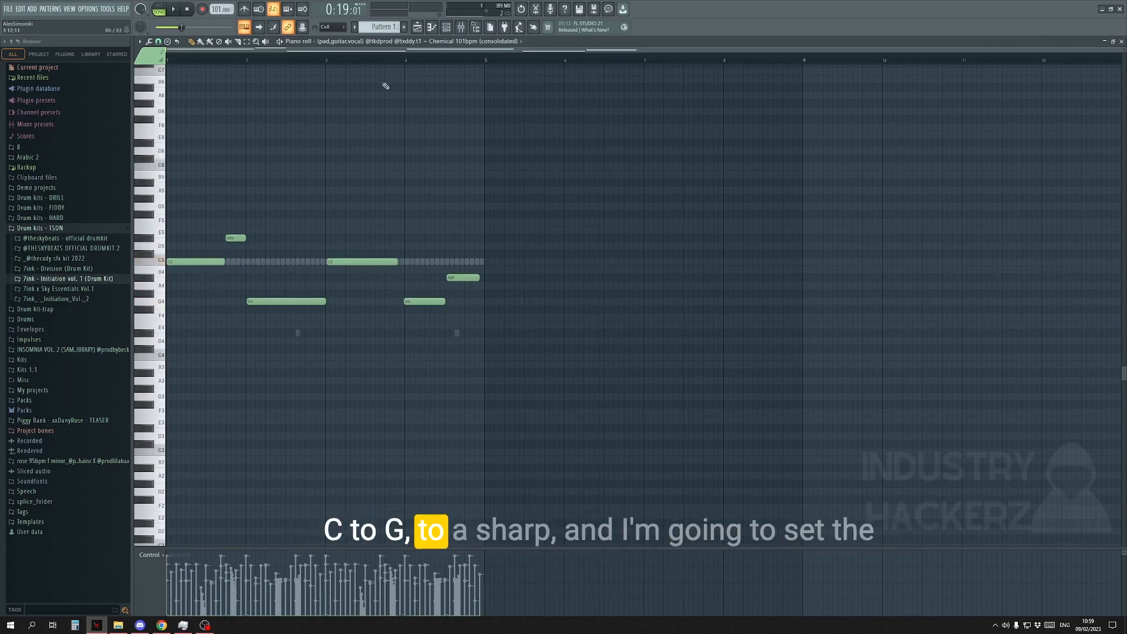
pyautogui.click(376, 41)
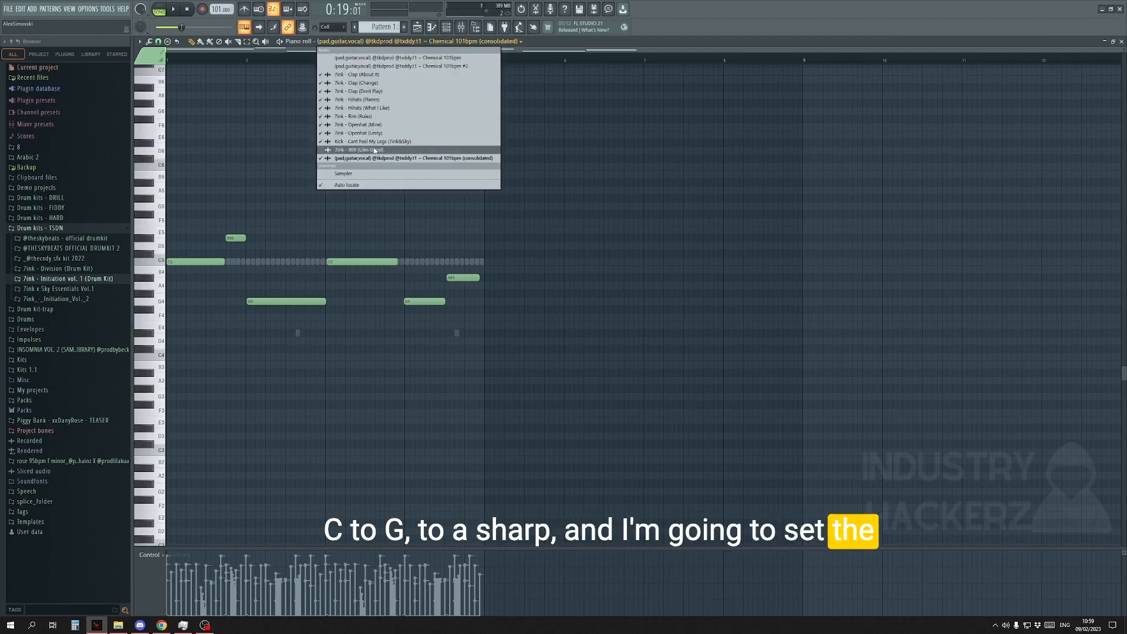
pyautogui.click(373, 150)
# Step: Place a short C5 808 note at the start of bar 1 and a D#5 note at step 12
pyautogui.click(181, 260)
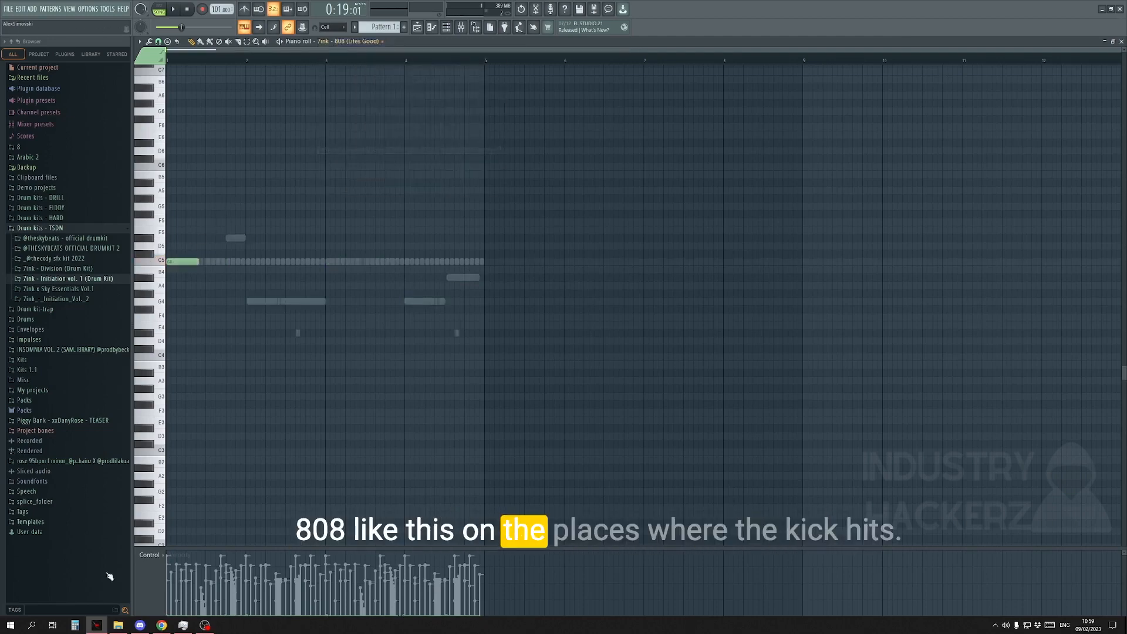
pyautogui.moveTo(194, 259); pyautogui.dragTo(179, 261)
pyautogui.press('space')
pyautogui.scroll(3, 189, 283)
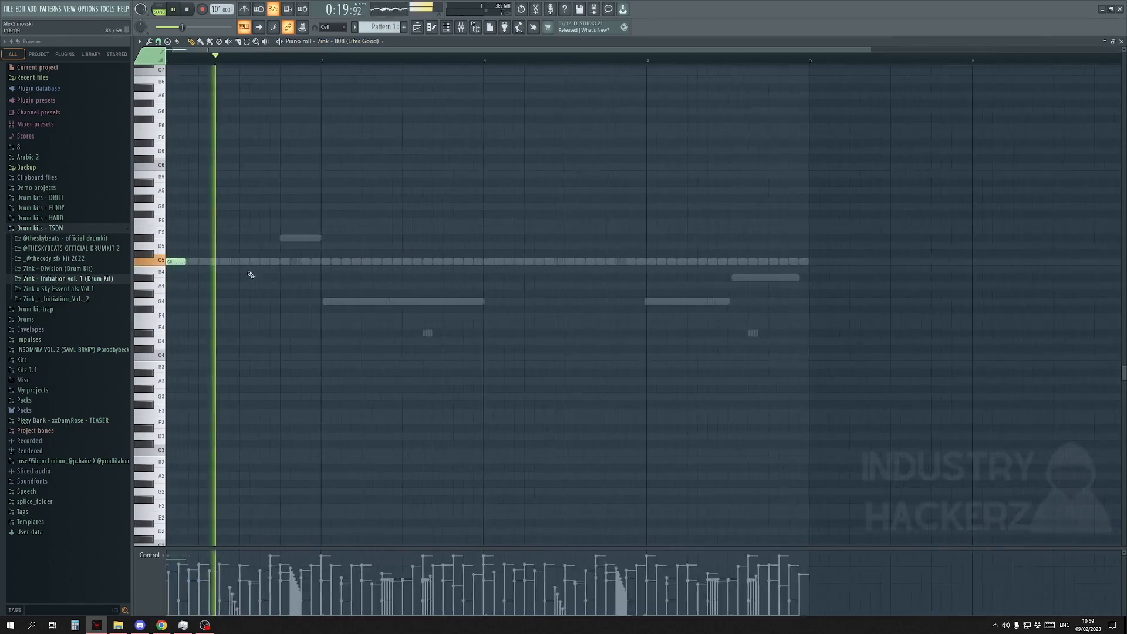
pyautogui.click(279, 238)
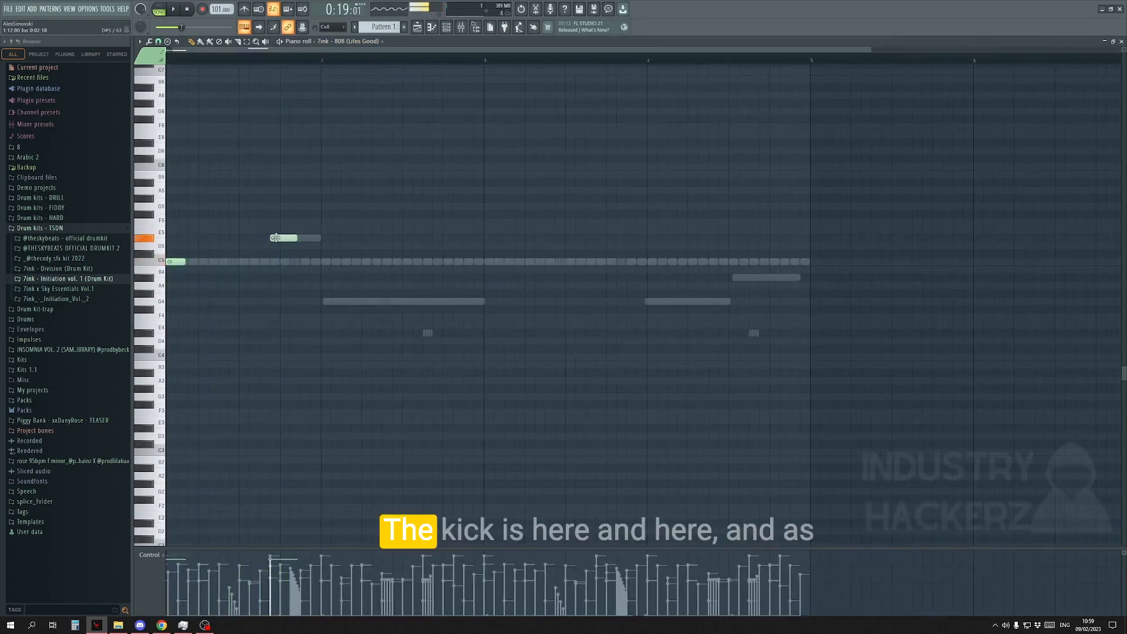
# Step: Place a G4 808 note at the start of bar 2 and transpose it up one octave to G5
pyautogui.click(324, 301)
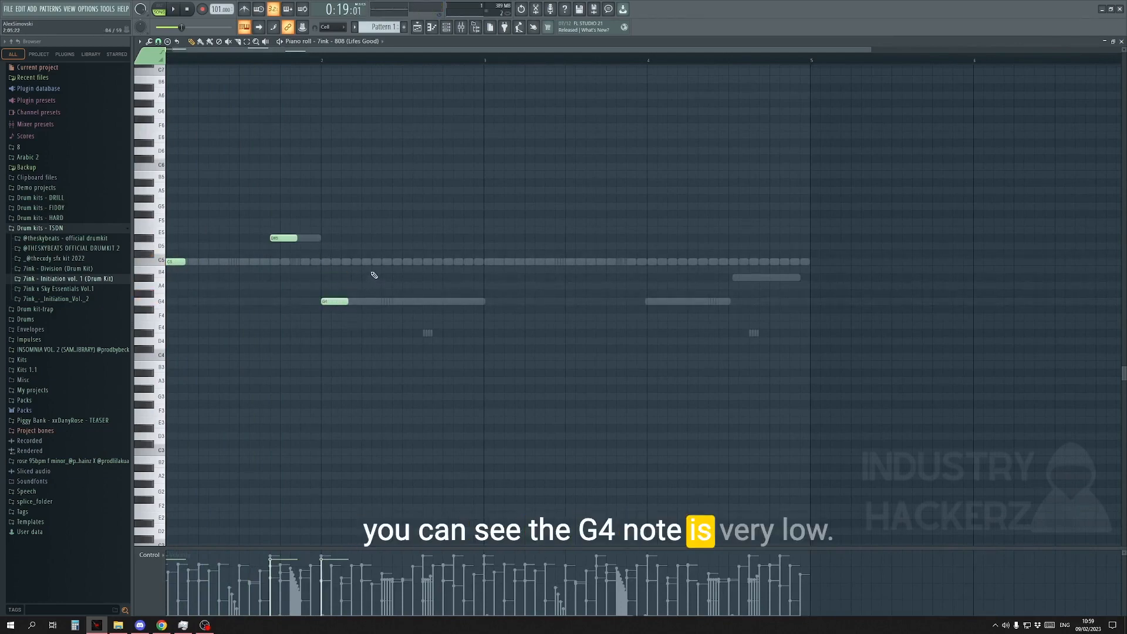
pyautogui.moveTo(374, 275); pyautogui.dragTo(335, 342)
pyautogui.hotkey('ctrl', 'Up')
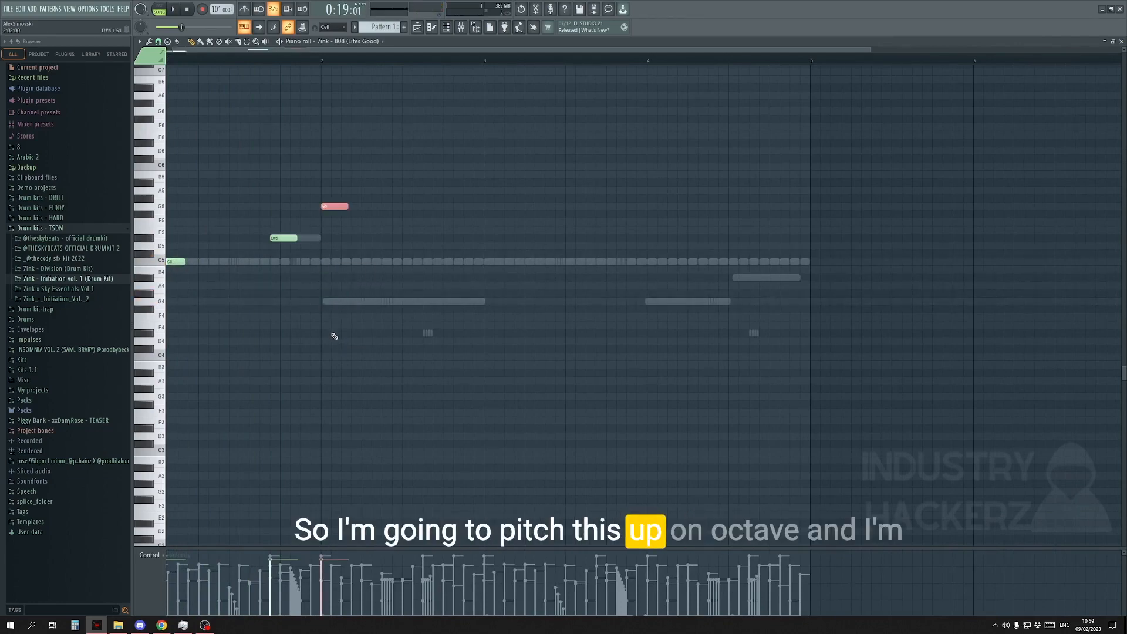
pyautogui.click(757, 278)
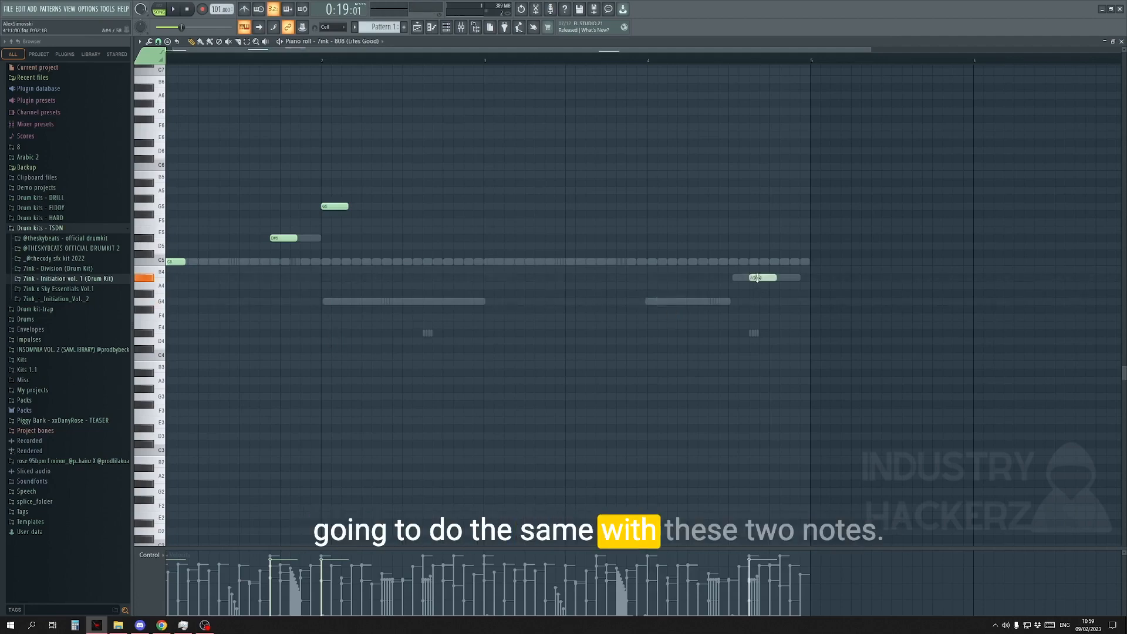
pyautogui.rightClick(757, 278)
# Step: Add 808 notes on G5 at steps 11 and 14 of bar 2, C5 starting bar 3 and G5 starting bar 4
pyautogui.press('space')
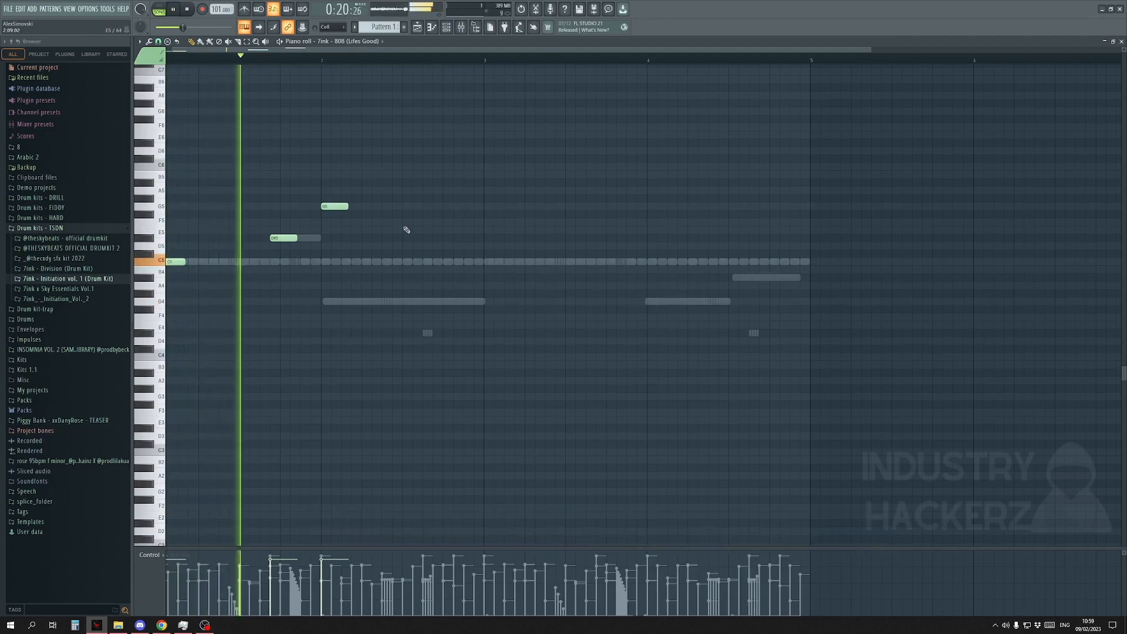
pyautogui.click(436, 206)
pyautogui.click(461, 205)
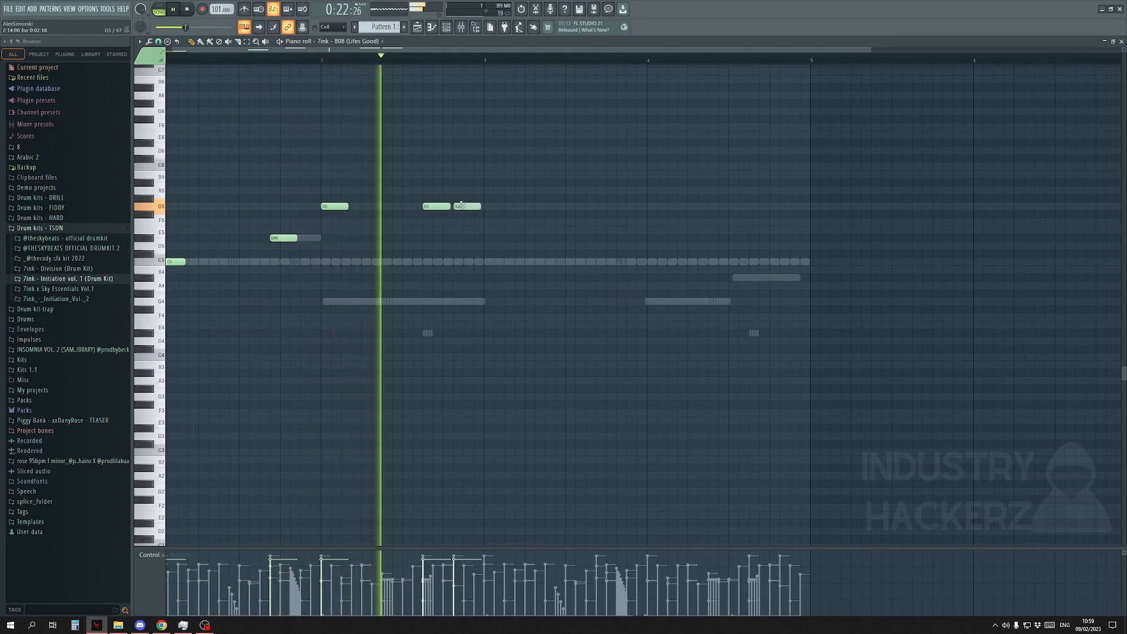
pyautogui.press('space')
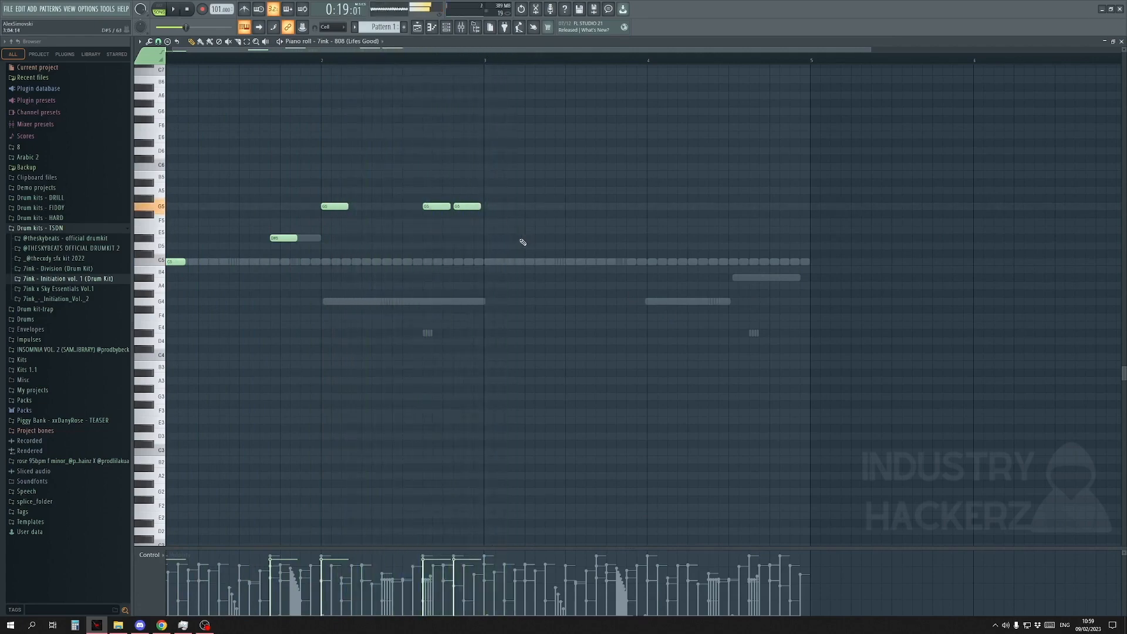
pyautogui.moveTo(664, 297); pyautogui.dragTo(656, 202)
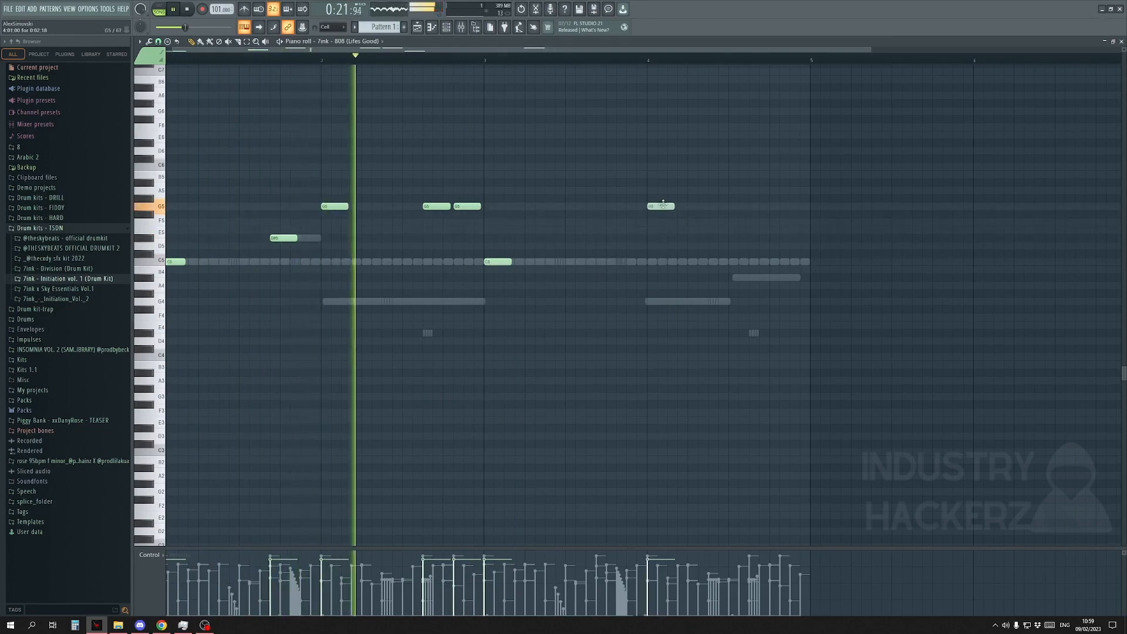
# Step: Place two A#4 808 notes at the end of bar 4, raise them one octave, and add C5 at step 12 of bar 3
pyautogui.click(758, 277)
pyautogui.click(789, 277)
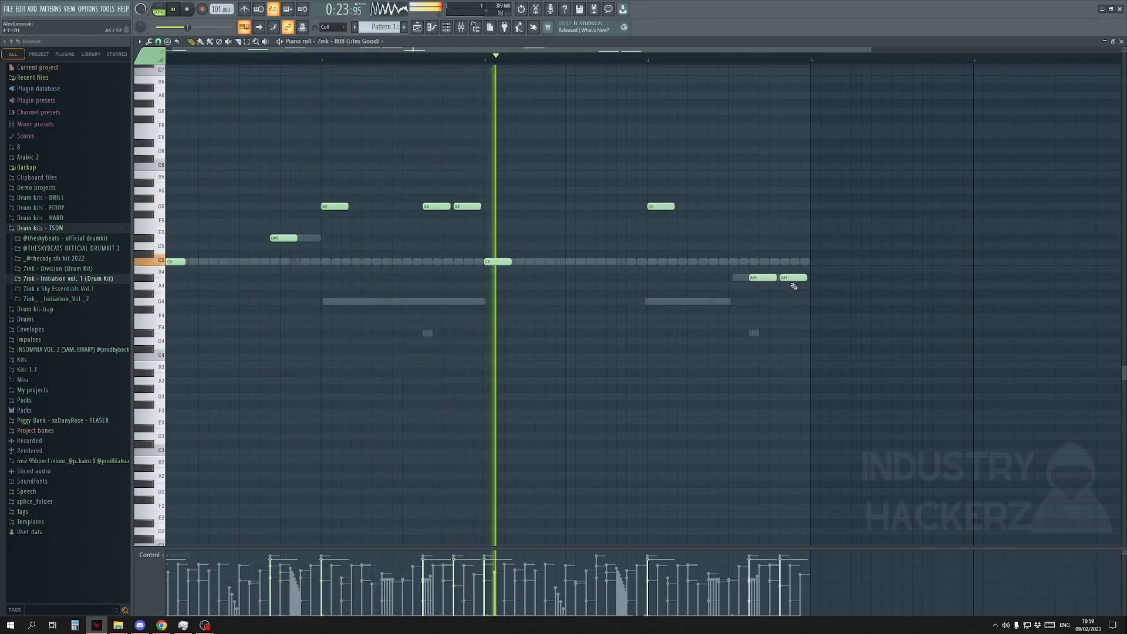
pyautogui.moveTo(791, 283); pyautogui.dragTo(735, 252)
pyautogui.hotkey('ctrl', 'Up')
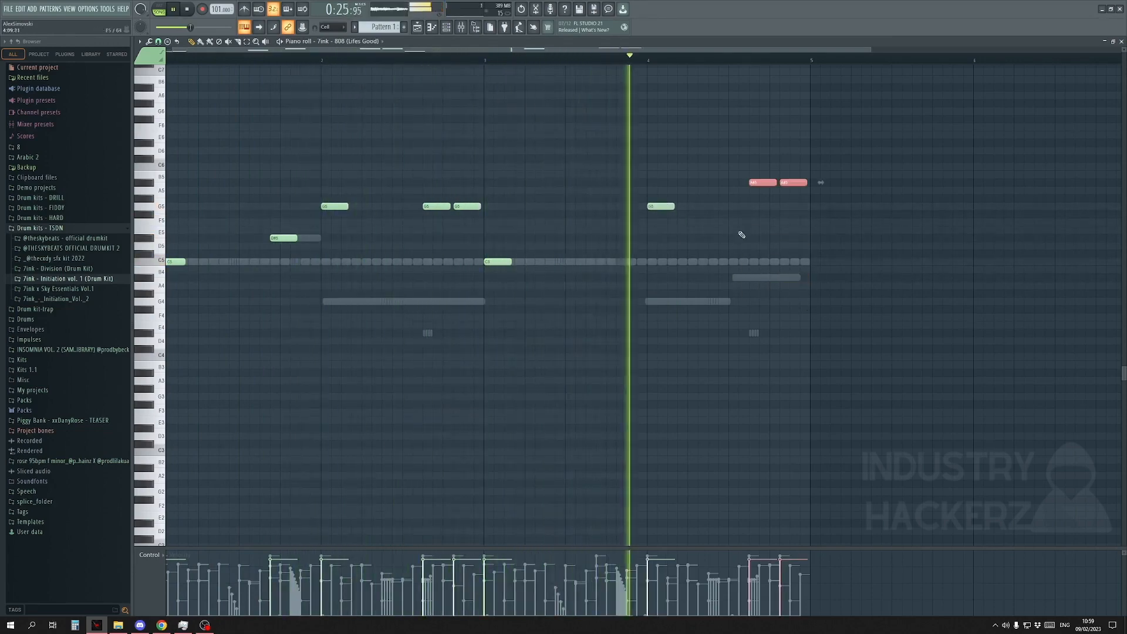
pyautogui.keyDown('ctrl'); pyautogui.click(650, 244); pyautogui.keyUp('ctrl')
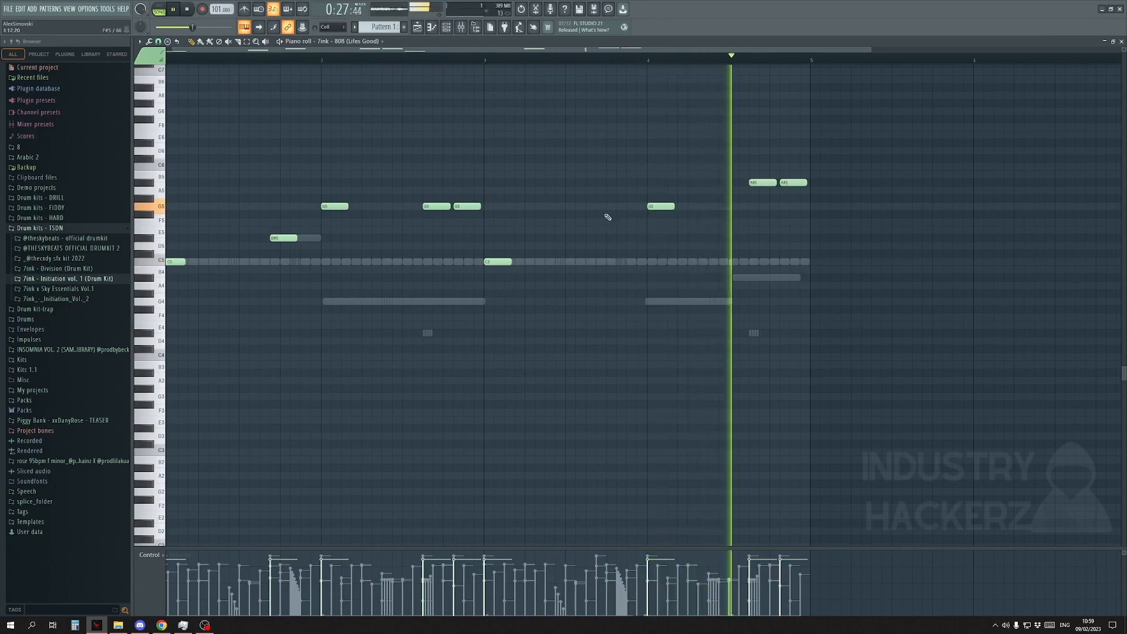
pyautogui.click(605, 262)
pyautogui.press('space')
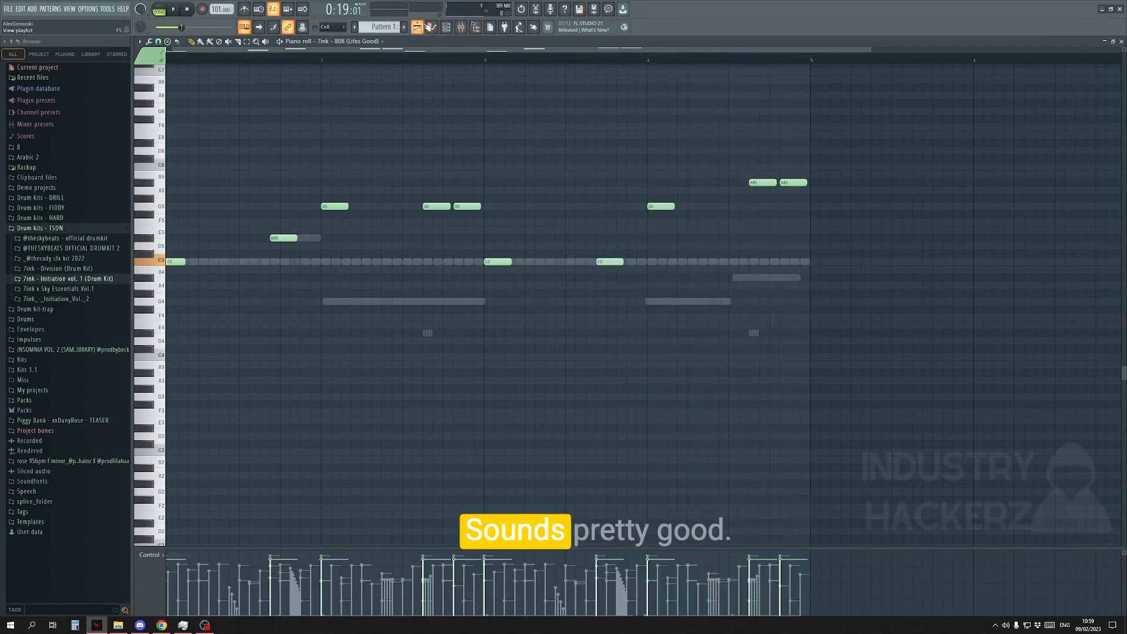
# Step: Recolor all the audio channels from 7ink - Clap (About It) through 7ink - 808 (Lifes Good) with a previously used dark color
pyautogui.press('F5')
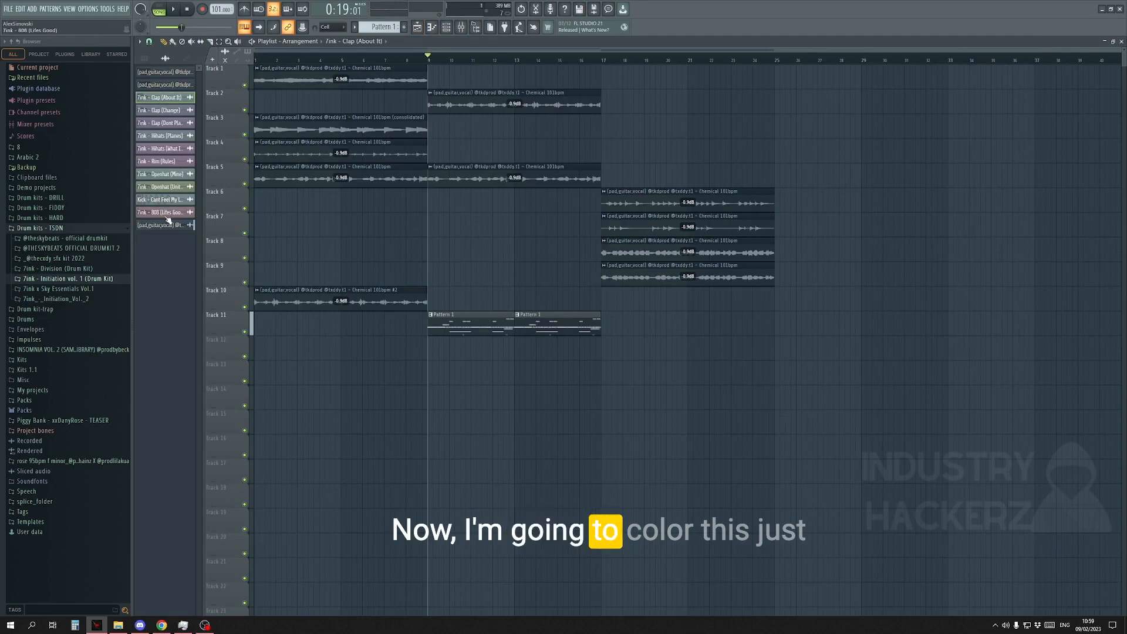
pyautogui.keyDown('shift'); pyautogui.click(167, 215); pyautogui.keyUp('shift')
pyautogui.rightClick(167, 215)
pyautogui.click(186, 225)
pyautogui.click(175, 222)
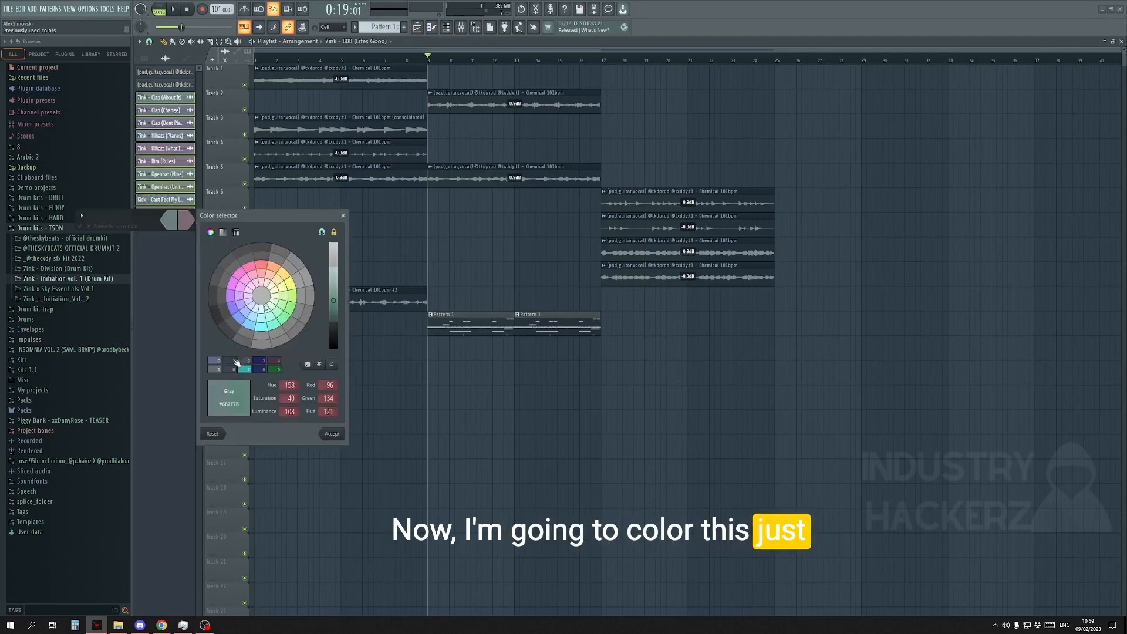
pyautogui.click(234, 361)
pyautogui.press('Return')
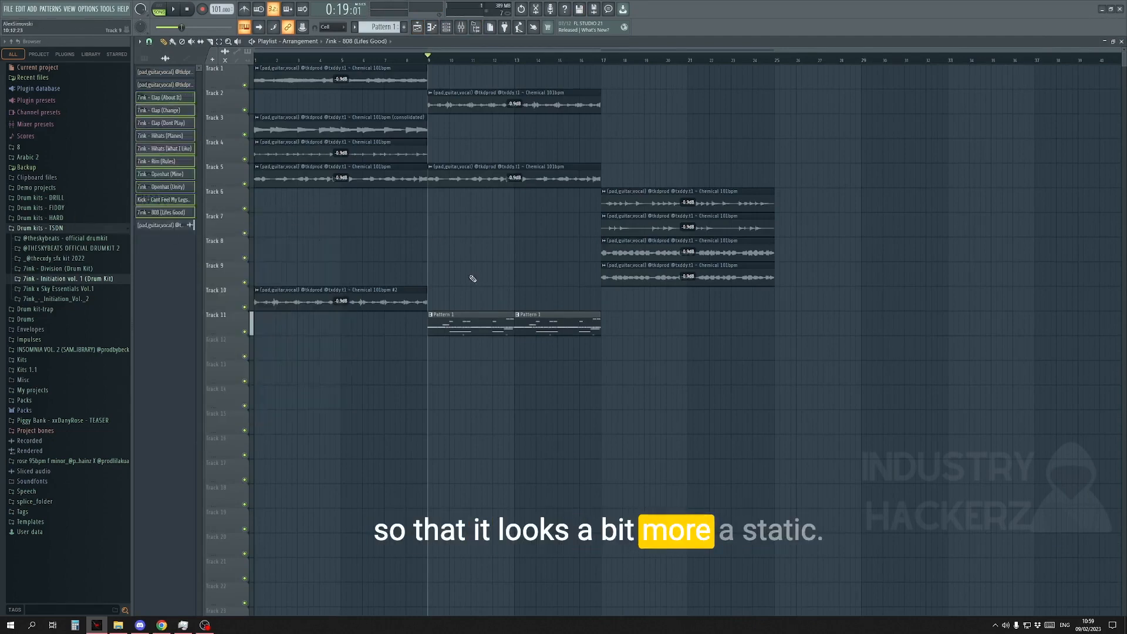
# Step: Split Pattern 1 by channel and delete both original Pattern 1 clips from Track 11
pyautogui.click(491, 322)
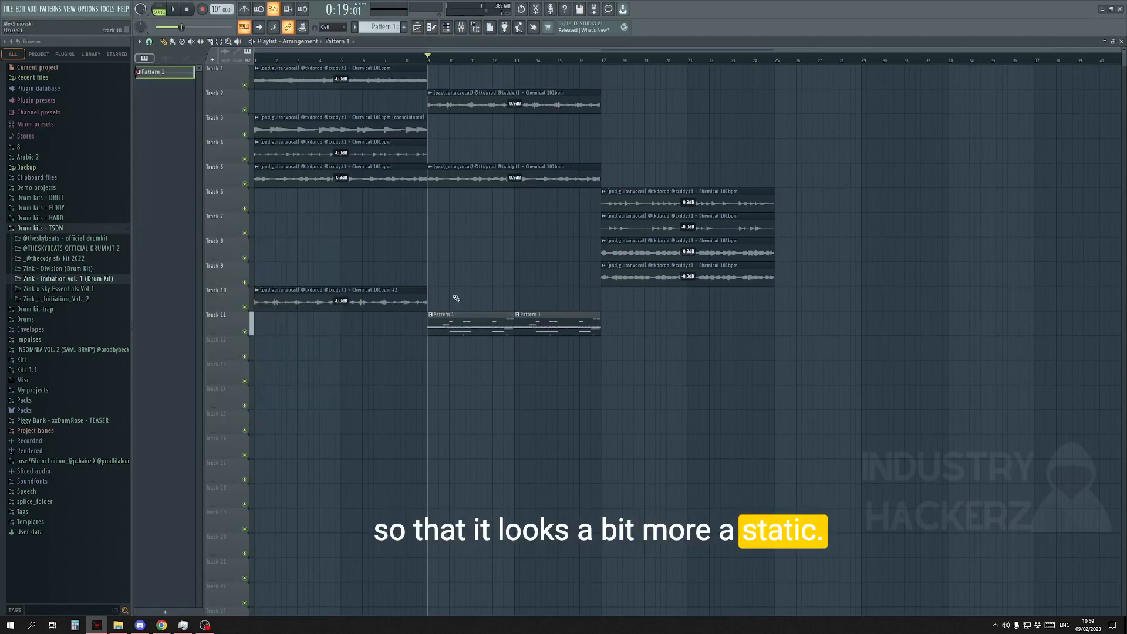
pyautogui.rightClick(160, 71)
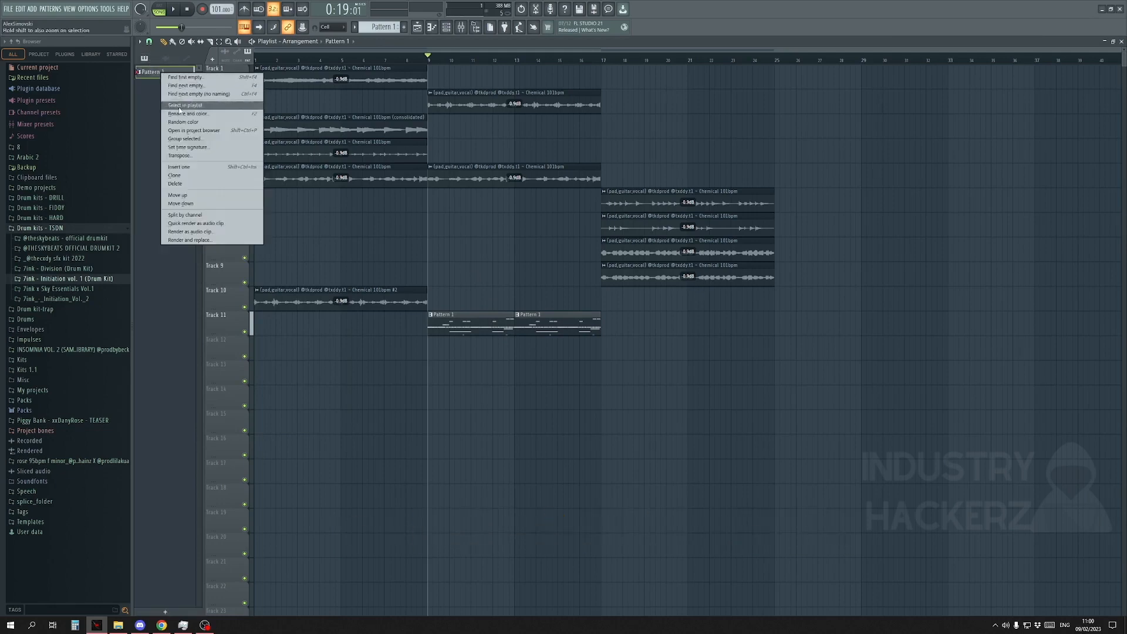
pyautogui.click(205, 216)
pyautogui.rightClick(482, 327)
pyautogui.rightClick(540, 329)
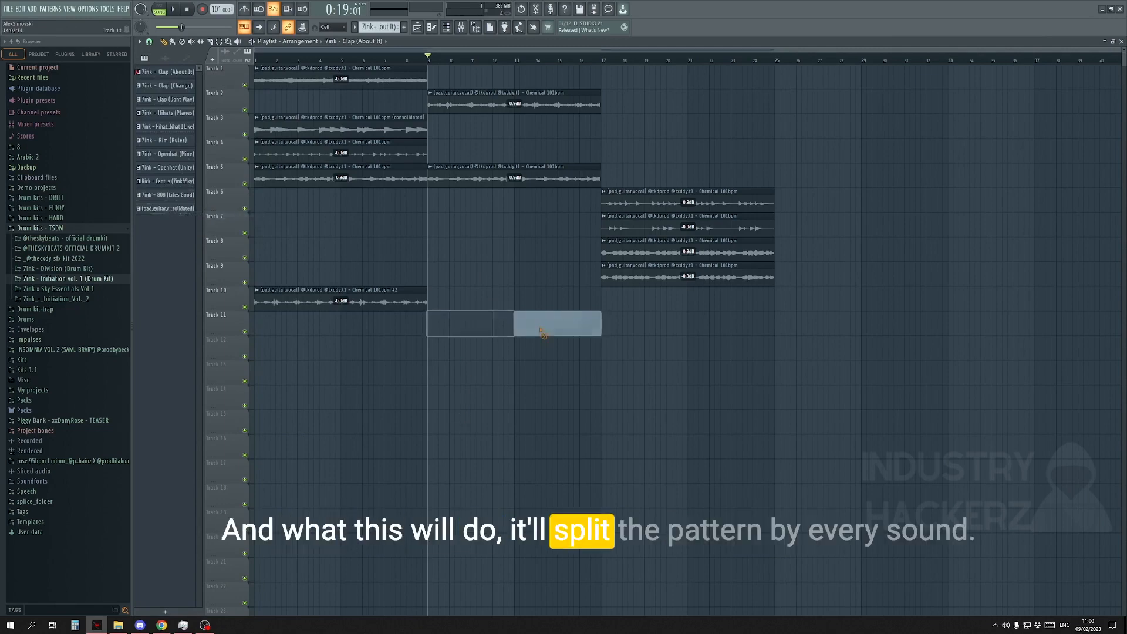
# Step: Place the split patterns, Clap (About It) through 808 (Lifes Good), on Tracks 11 to 20 at bar 9, deleting the copies at bar 13
pyautogui.keyDown('shift'); pyautogui.click(168, 72); pyautogui.keyUp('shift')
pyautogui.keyDown('shift'); pyautogui.click(167, 195); pyautogui.keyUp('shift')
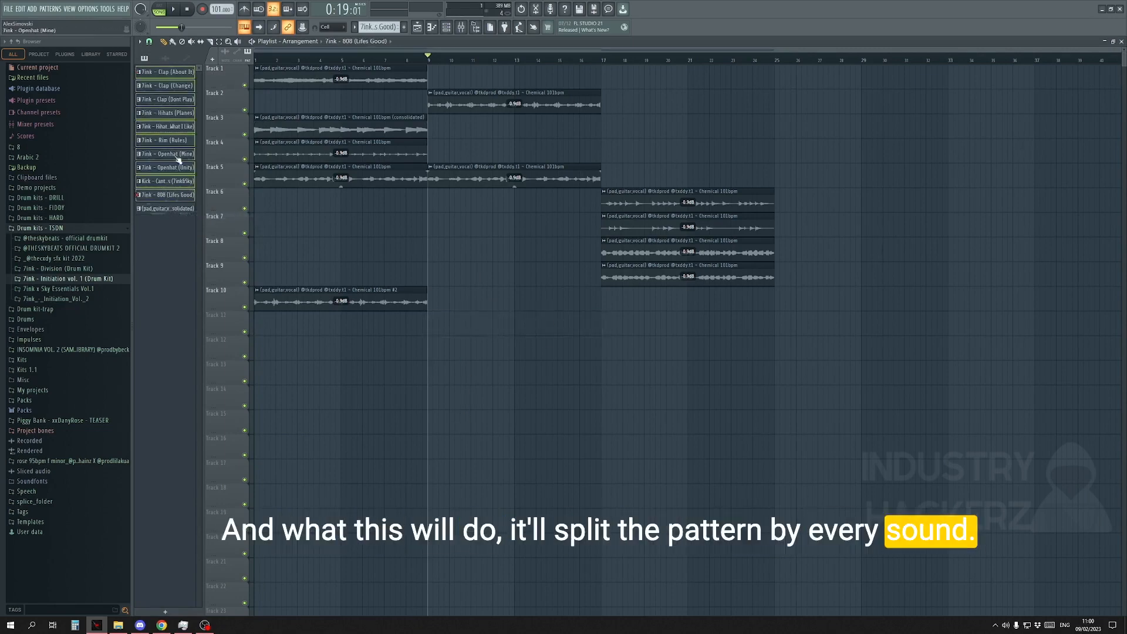
pyautogui.moveTo(162, 78); pyautogui.dragTo(529, 323)
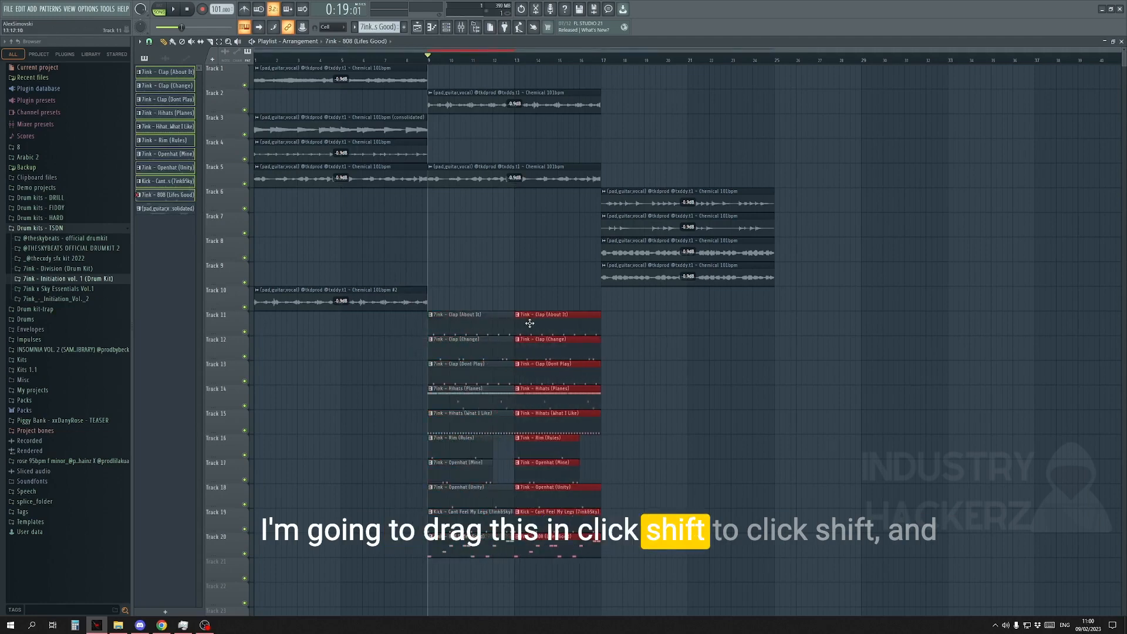
pyautogui.click(536, 267)
pyautogui.moveTo(562, 559); pyautogui.dragTo(532, 262)
pyautogui.press('Delete')
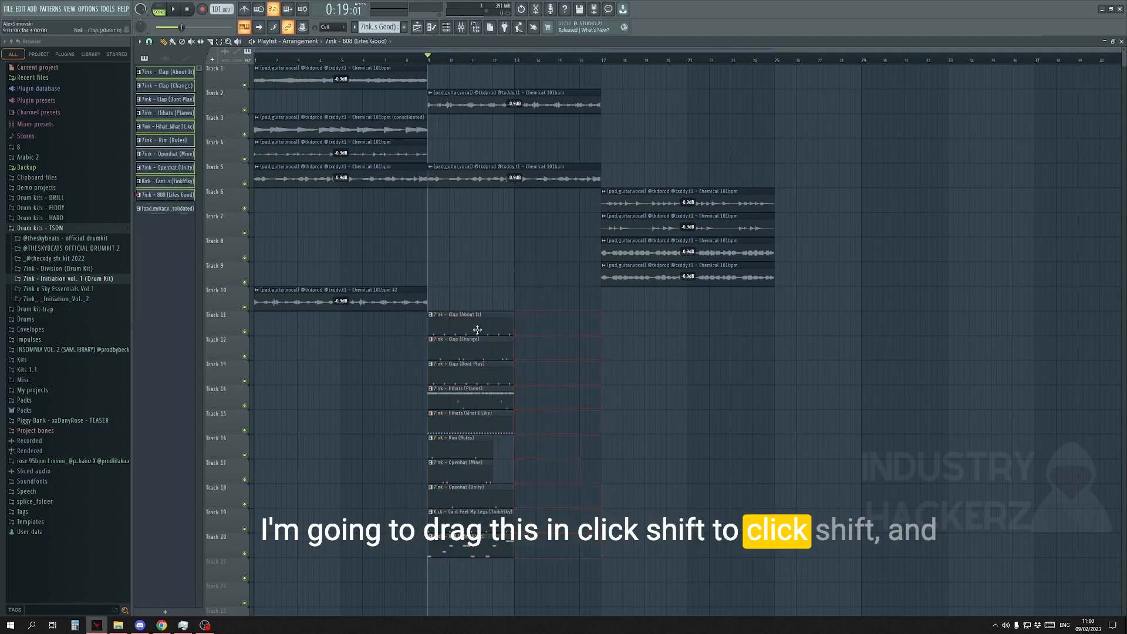
# Step: Duplicate the ten pattern clips on Tracks 11 to 20 from bar 9 to bar 13 and play the section
pyautogui.moveTo(468, 286); pyautogui.dragTo(491, 609)
pyautogui.moveTo(437, 492); pyautogui.dragTo(525, 492)
pyautogui.click(663, 493)
pyautogui.scroll(1, 645, 469)
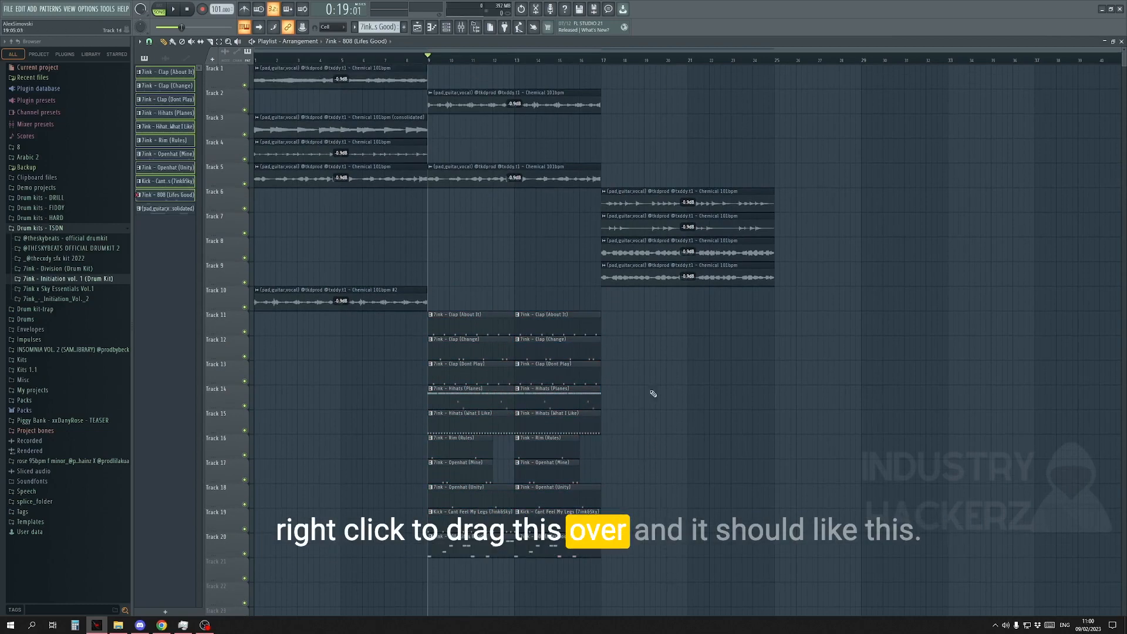
pyautogui.press('space')
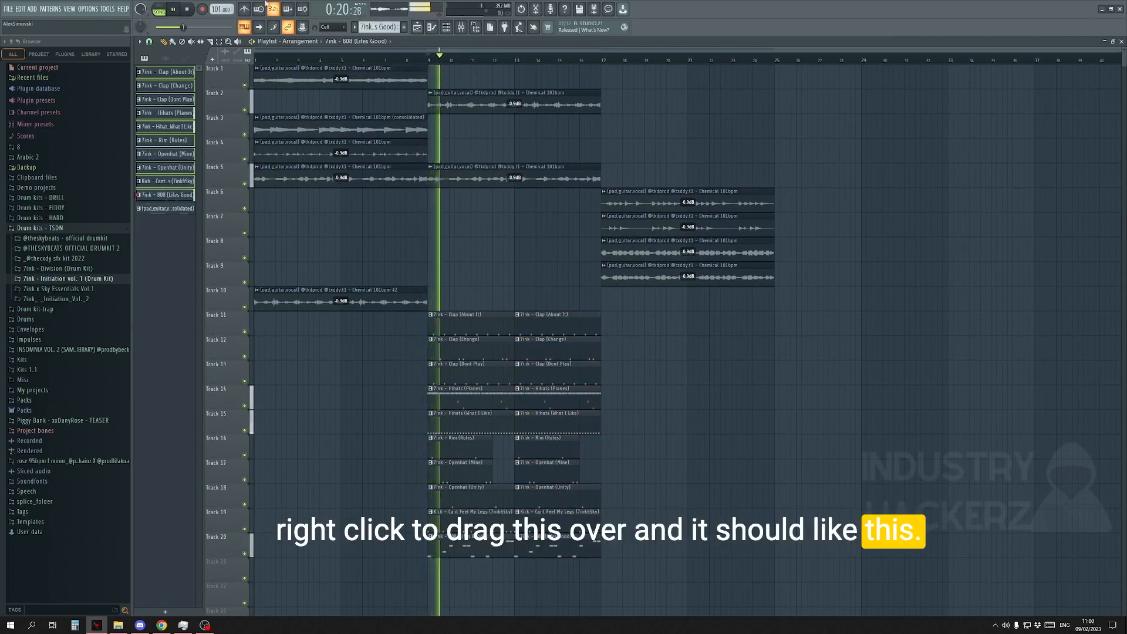
pyautogui.press('space')
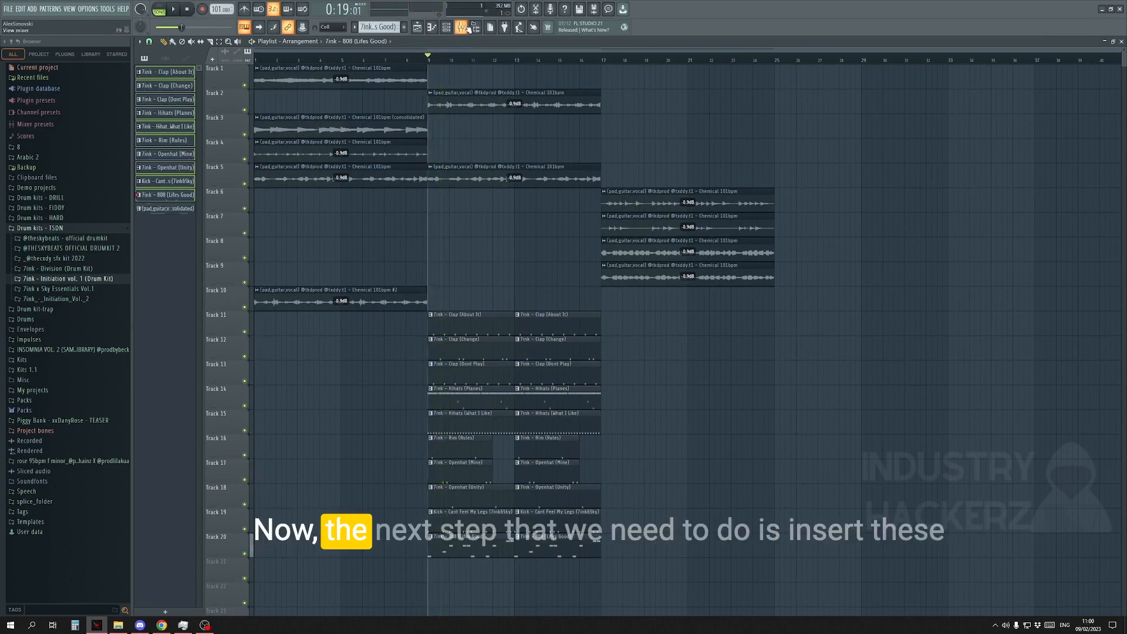
# Step: Open the mixer and channel rack, show All channels in the rack, and move the rack clear of the mixer
pyautogui.click(462, 28)
pyautogui.press('F6')
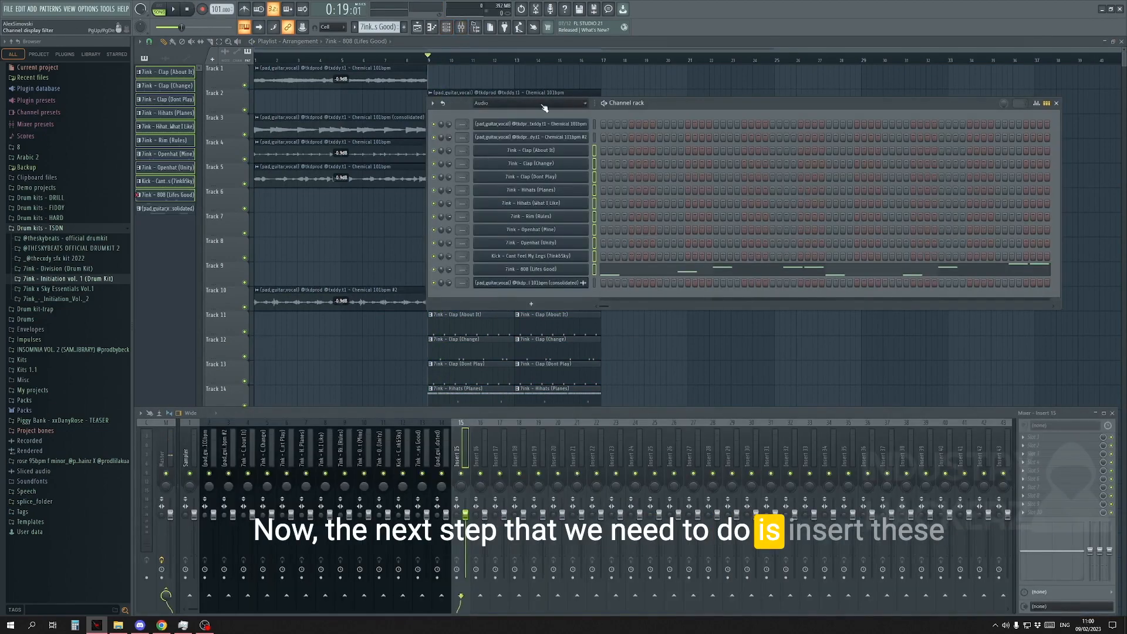
pyautogui.click(543, 105)
pyautogui.click(551, 112)
pyautogui.moveTo(647, 101); pyautogui.dragTo(681, 82)
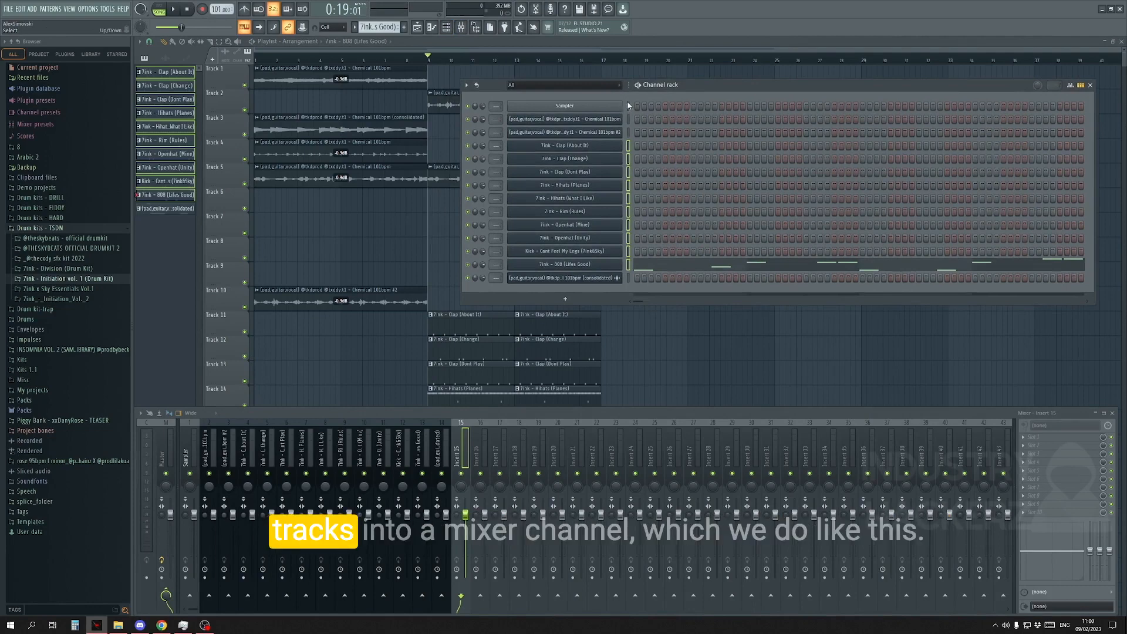
# Step: Select all channels in the rack and assign them to consecutive mixer tracks starting from the Sampler track, Insert 1
pyautogui.click(628, 106)
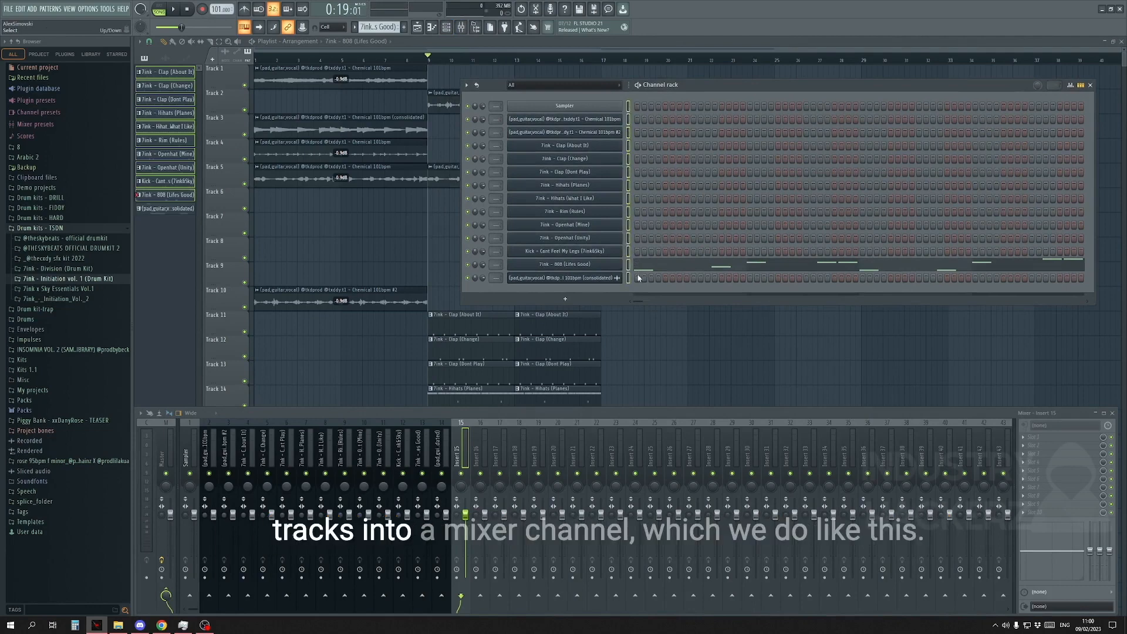
pyautogui.click(211, 451)
pyautogui.click(195, 457)
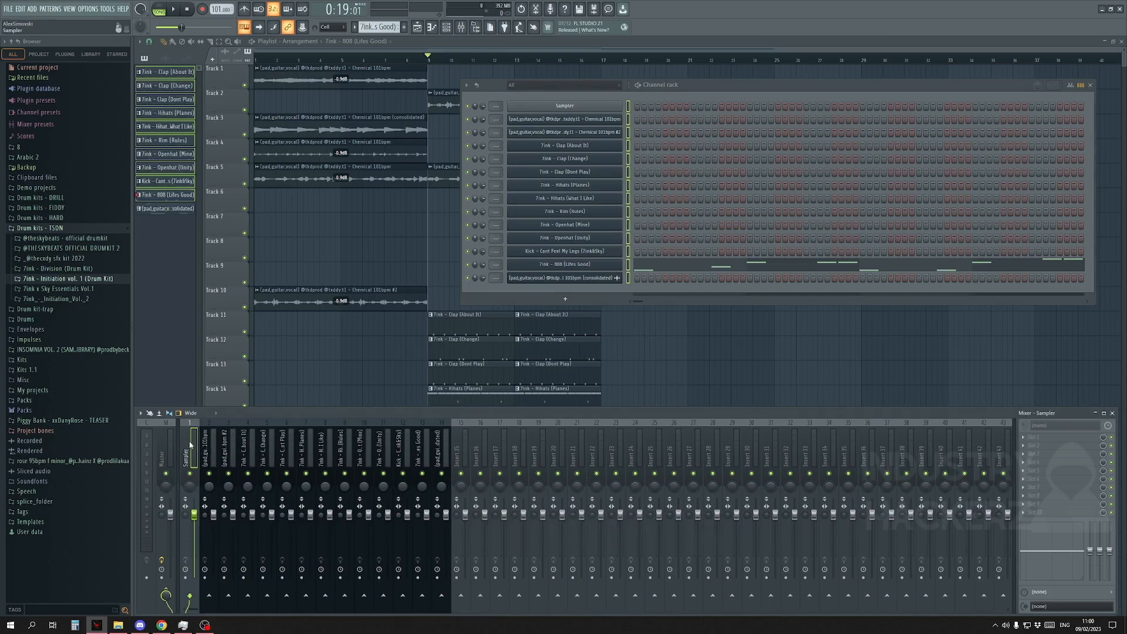
pyautogui.moveTo(188, 446); pyautogui.dragTo(540, 438)
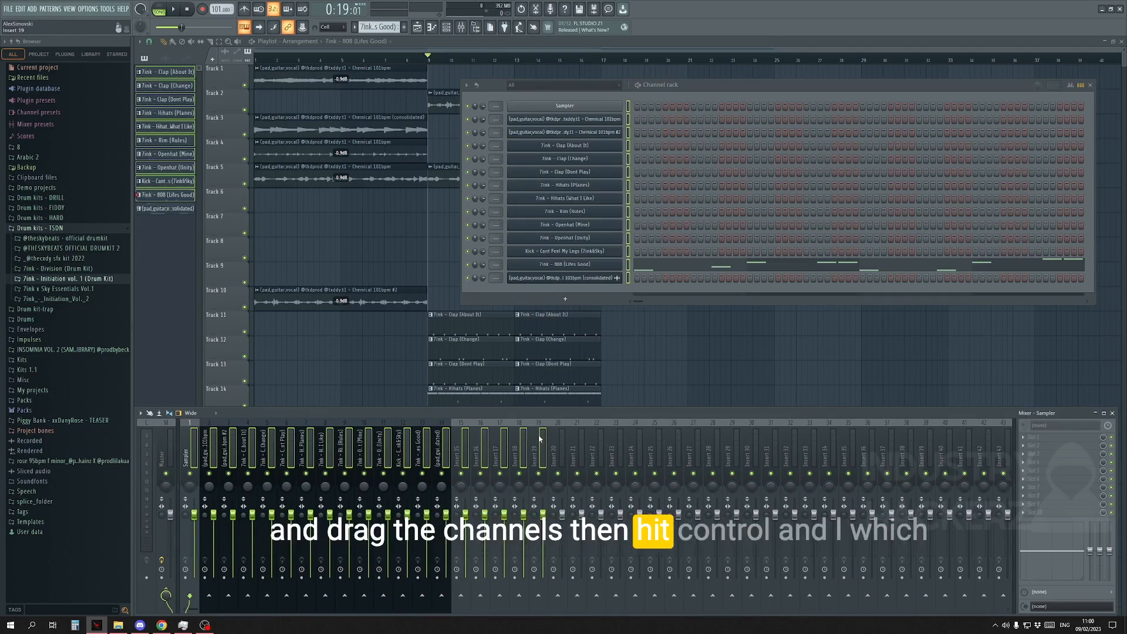
pyautogui.hotkey('ctrl', 'l')
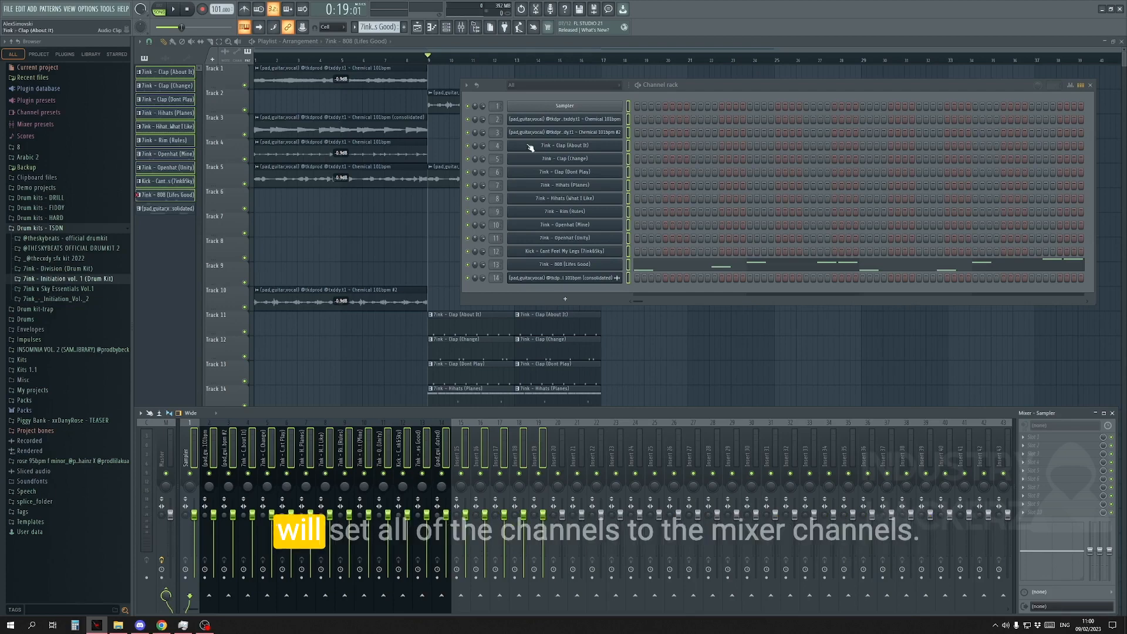
pyautogui.click(426, 434)
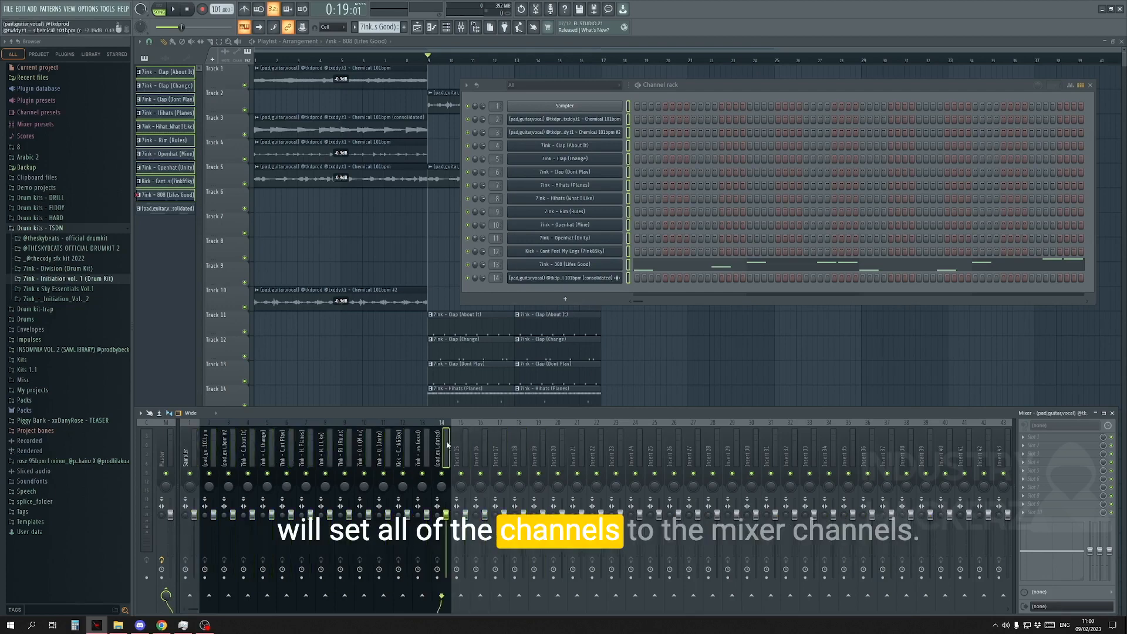
# Step: Add Fruity Soft Clipper to the Master track, move its window clear of the channel rack, and play the beat
pyautogui.click(185, 445)
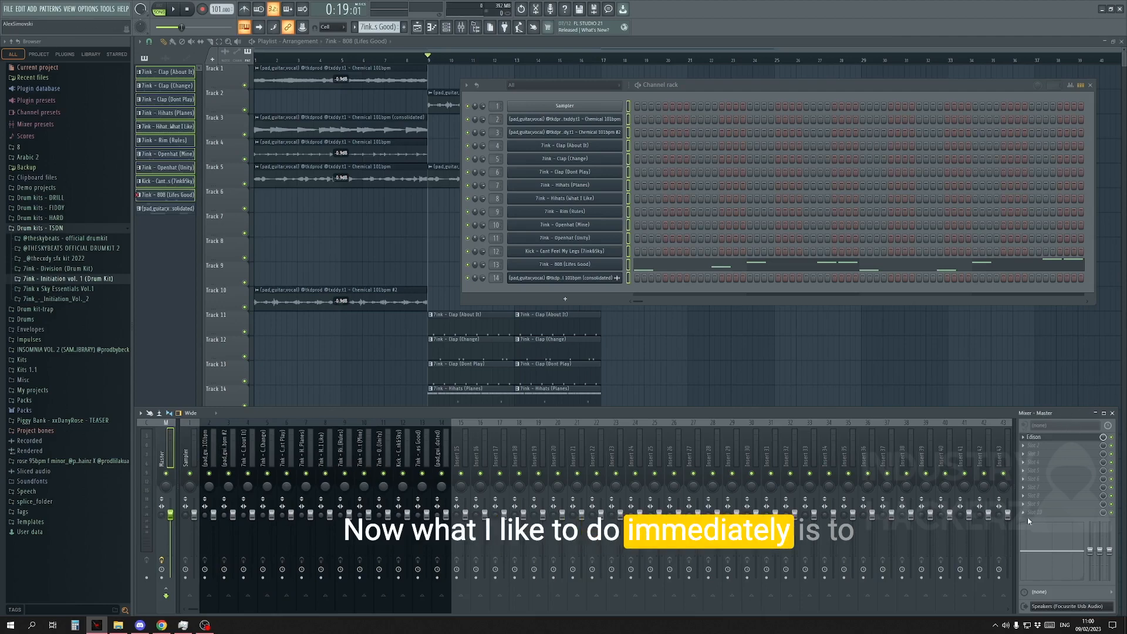
pyautogui.click(1045, 509)
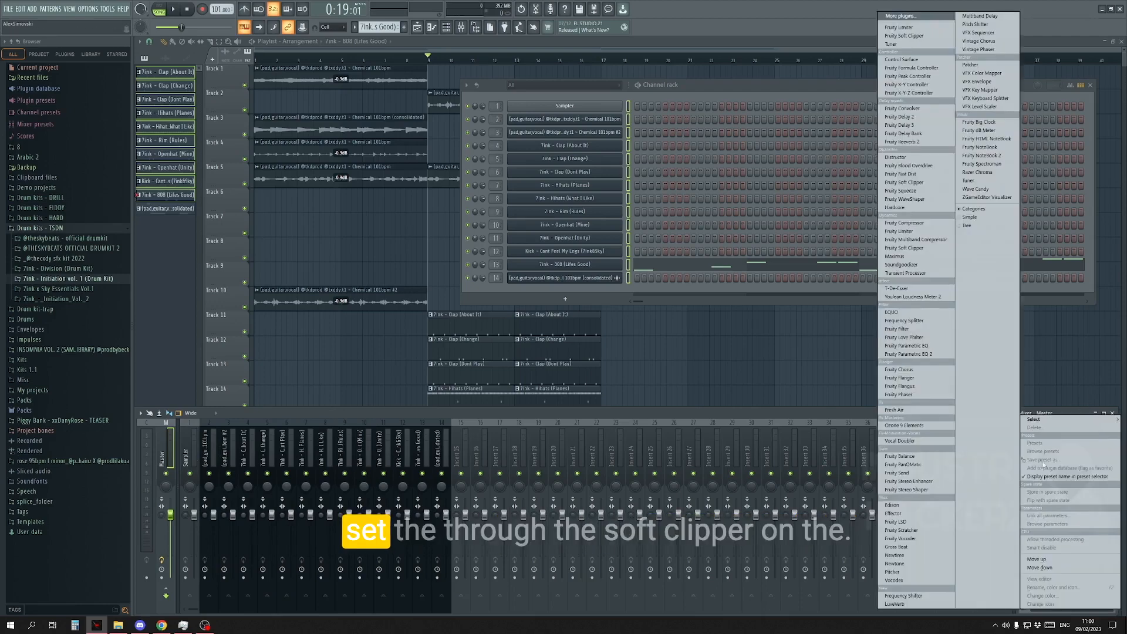
pyautogui.click(913, 15)
pyautogui.write('s')
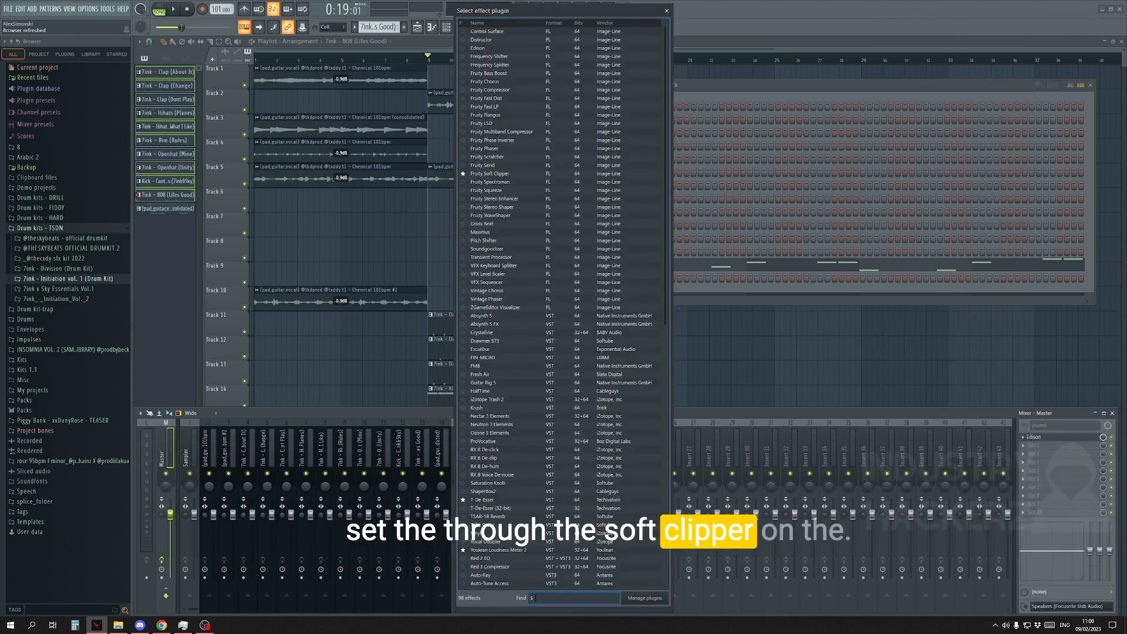
pyautogui.write('c')
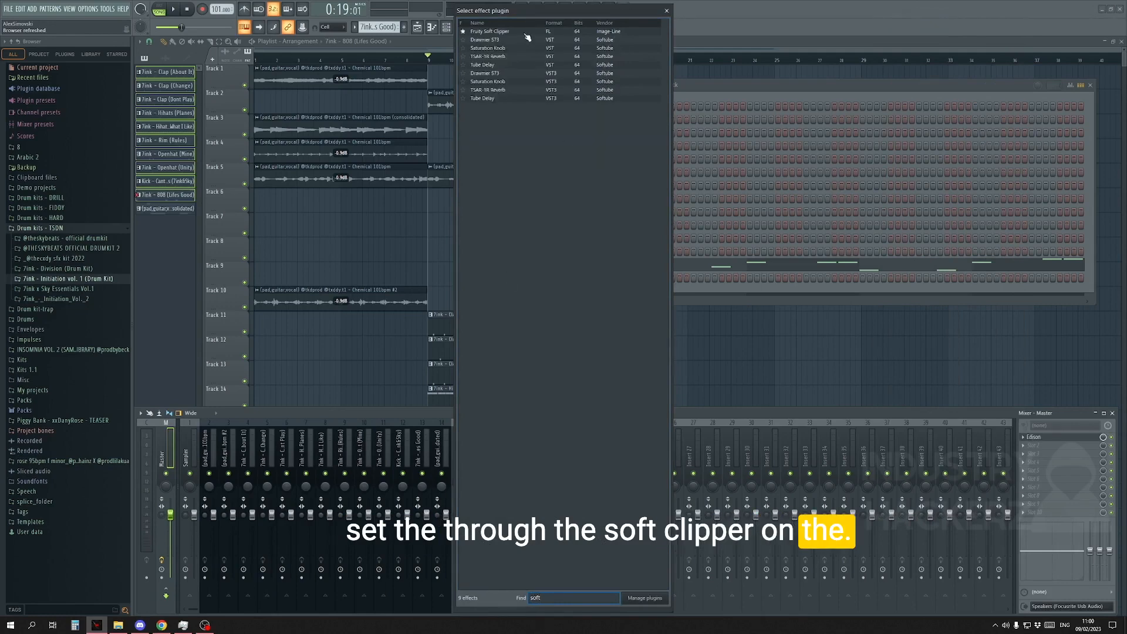
pyautogui.doubleClick(526, 33)
pyautogui.moveTo(338, 225); pyautogui.dragTo(748, 326)
pyautogui.press('space')
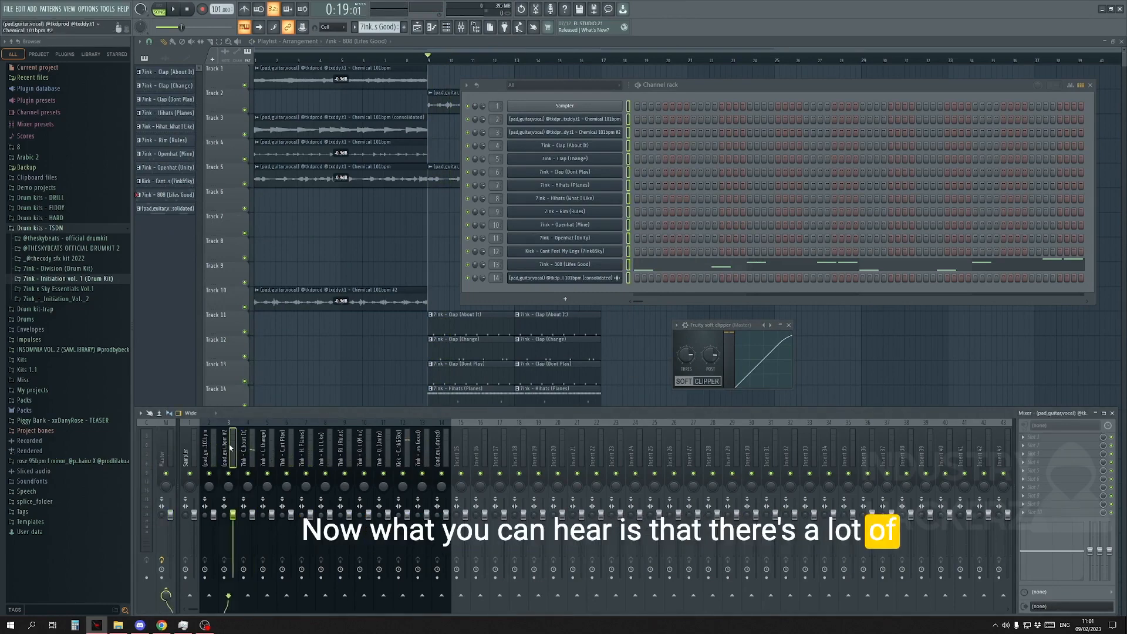
# Step: Route the three melody tracks, inserts 14, 3 and 2, to Insert 15 only
pyautogui.click(443, 445)
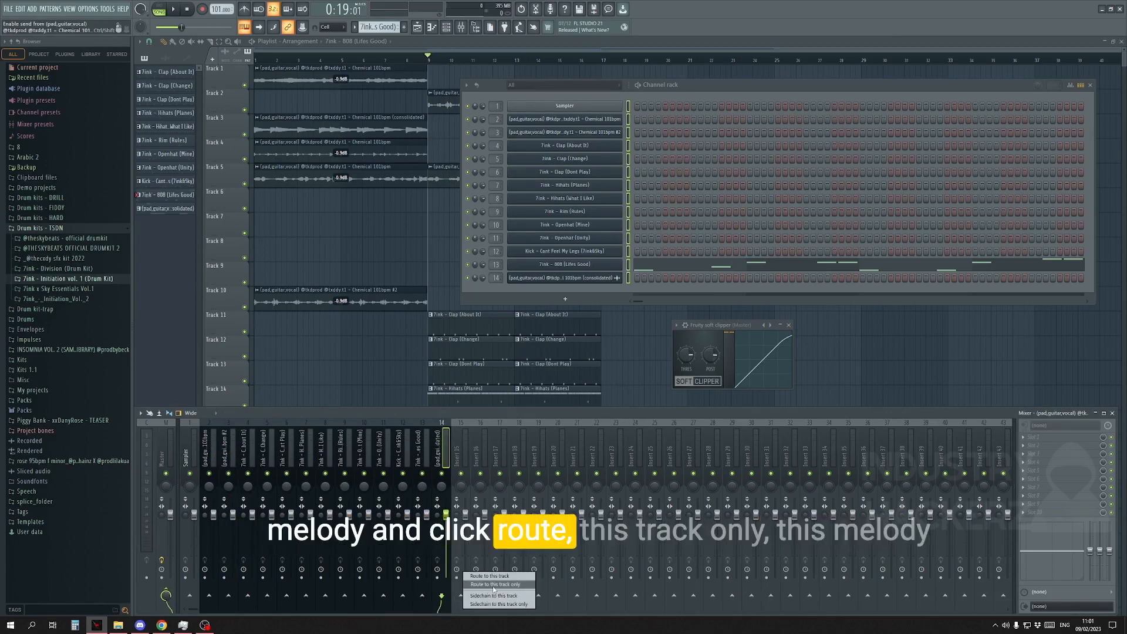
pyautogui.click(494, 584)
pyautogui.click(237, 458)
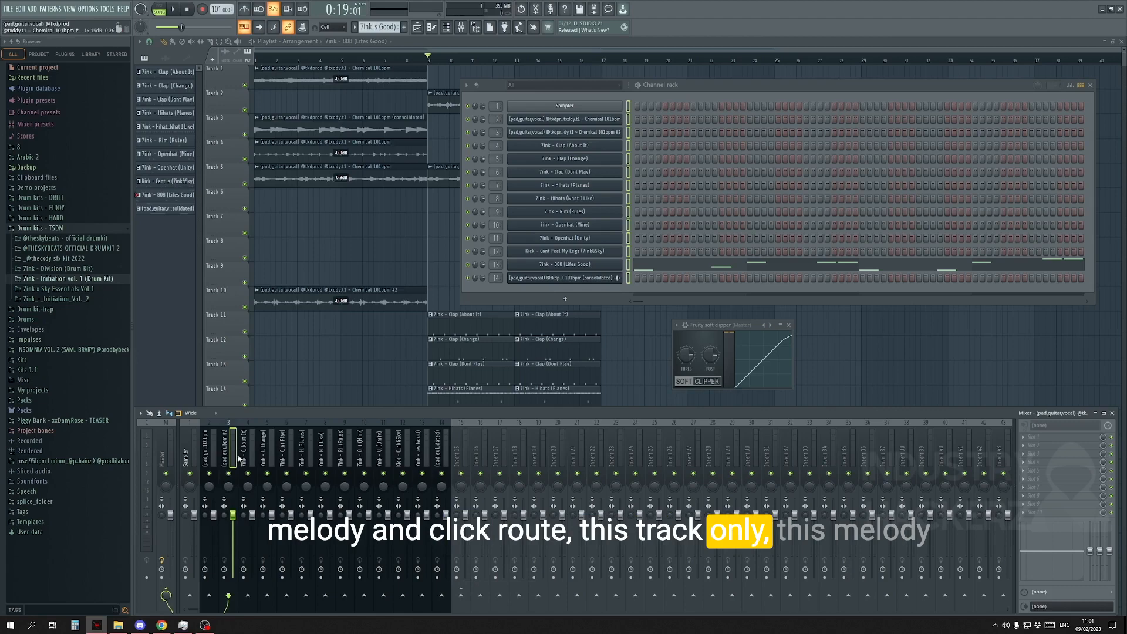
pyautogui.rightClick(461, 595)
pyautogui.click(495, 584)
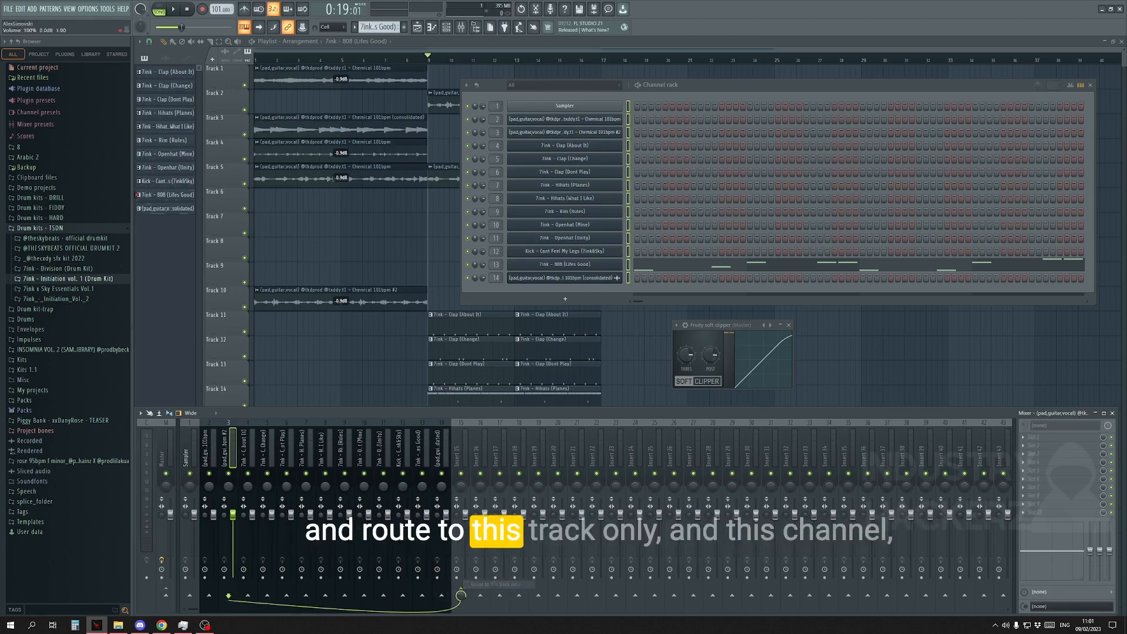
pyautogui.click(211, 453)
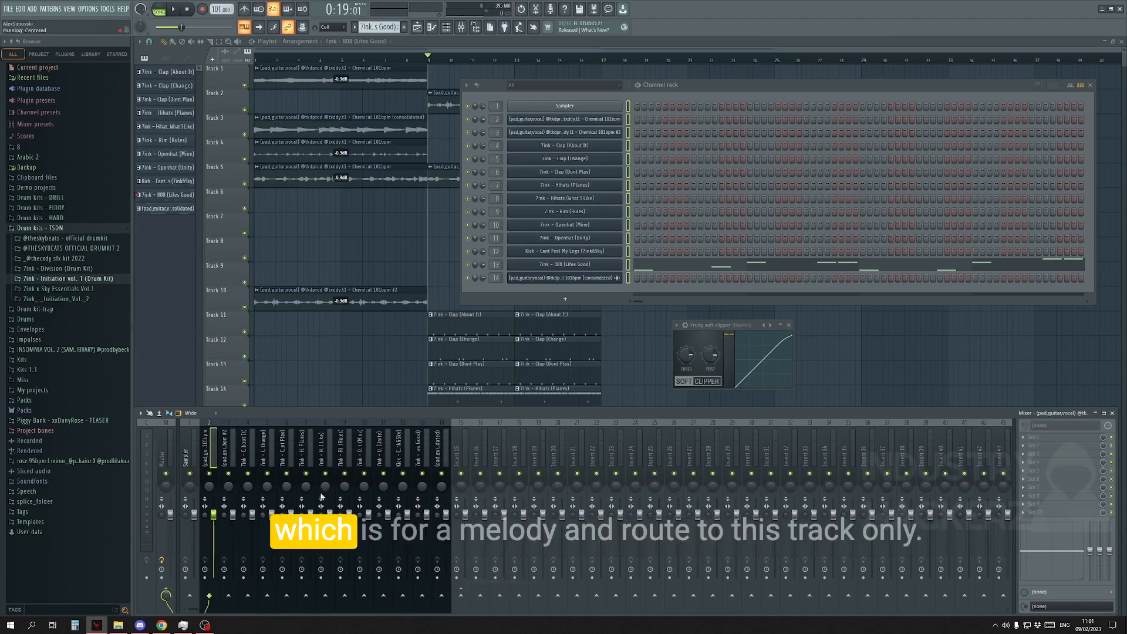
pyautogui.rightClick(461, 595)
pyautogui.click(477, 585)
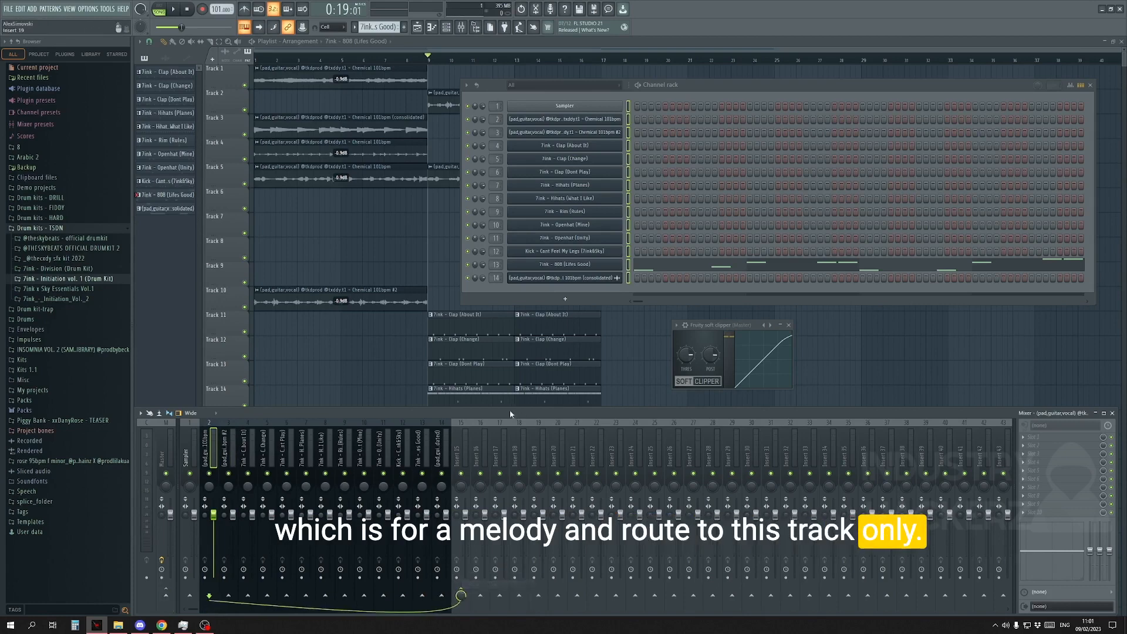
# Step: Add Fruity Parametric EQ 2 to the melody bus on Insert 15
pyautogui.click(469, 446)
pyautogui.click(1032, 437)
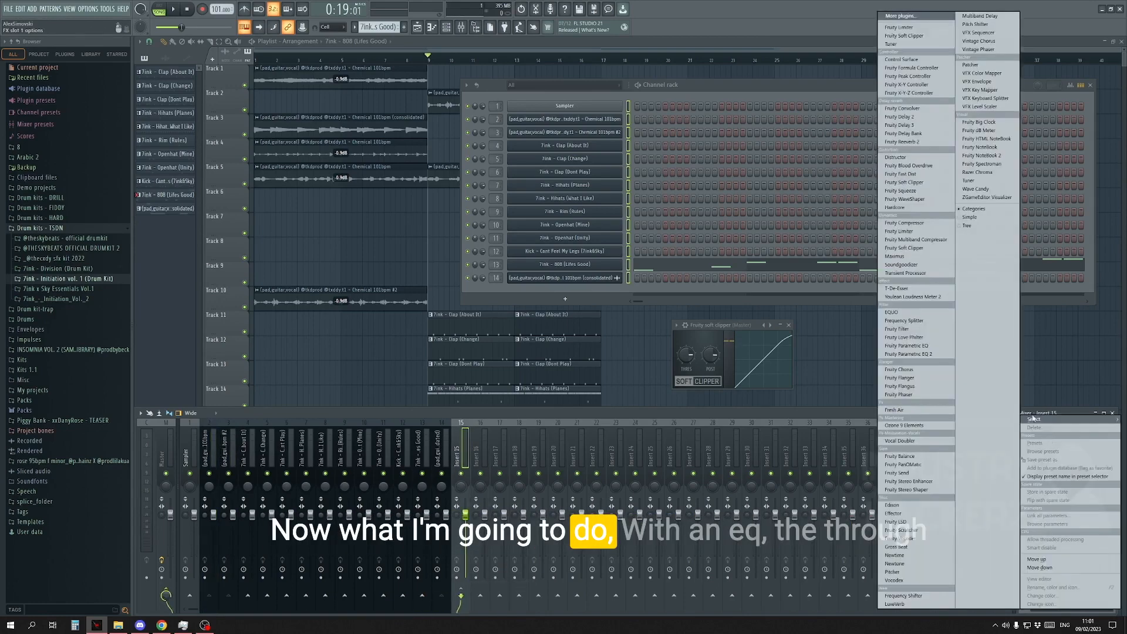
pyautogui.click(929, 18)
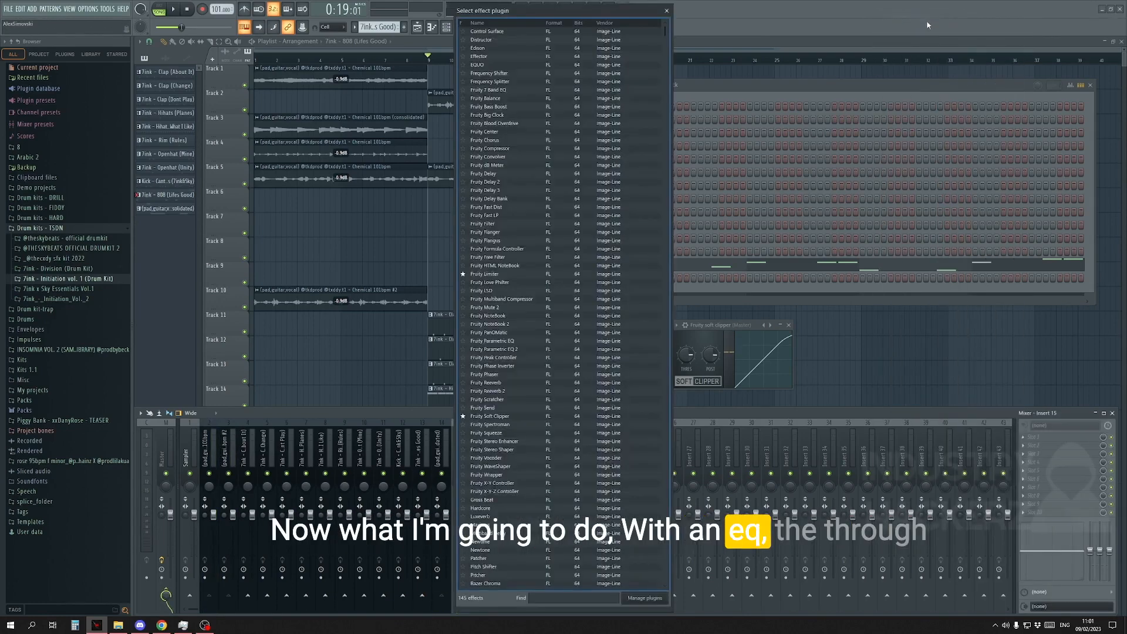
pyautogui.write('eq')
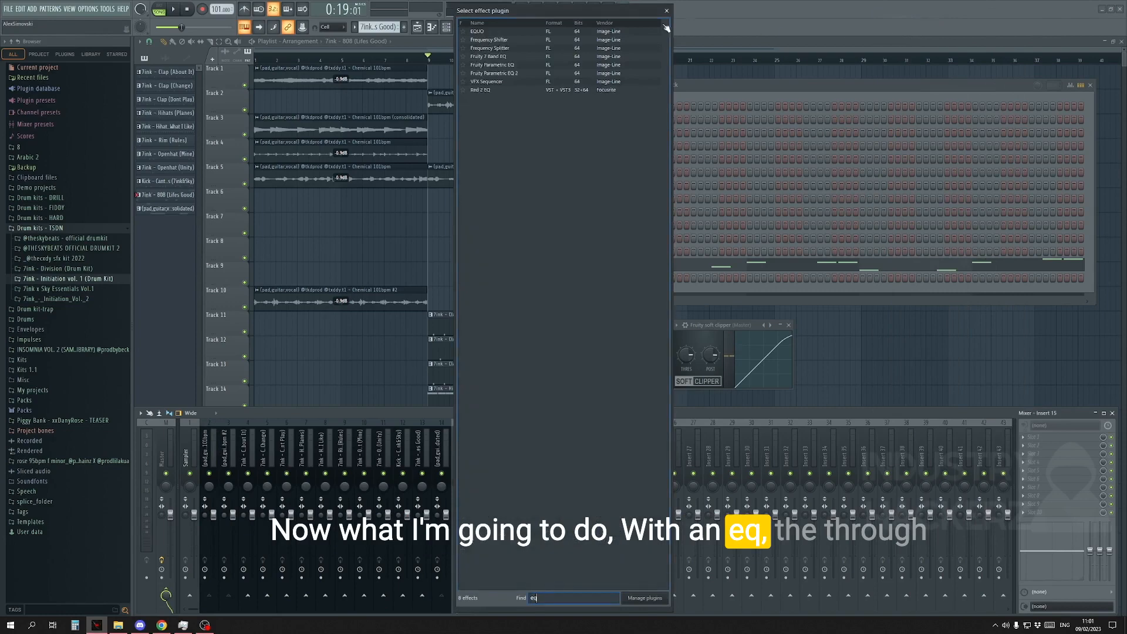
pyautogui.doubleClick(534, 73)
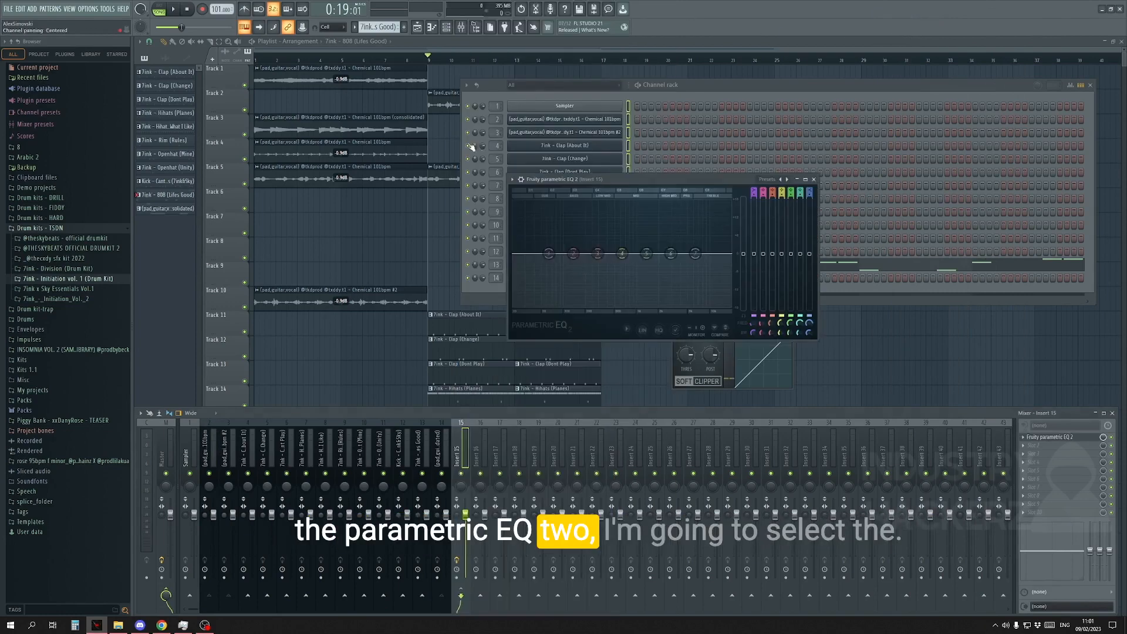
# Step: Load the 20Hz - 18kHz cut preset in the EQ, close the channel rack and reposition the EQ window
pyautogui.click(788, 179)
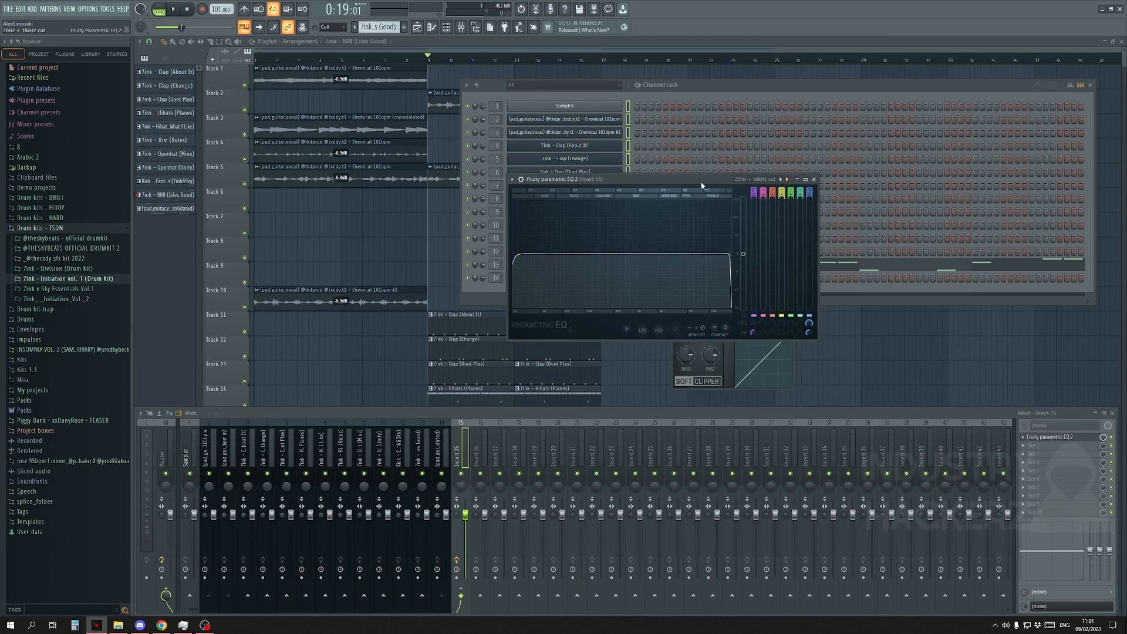
pyautogui.moveTo(701, 186); pyautogui.dragTo(871, 197)
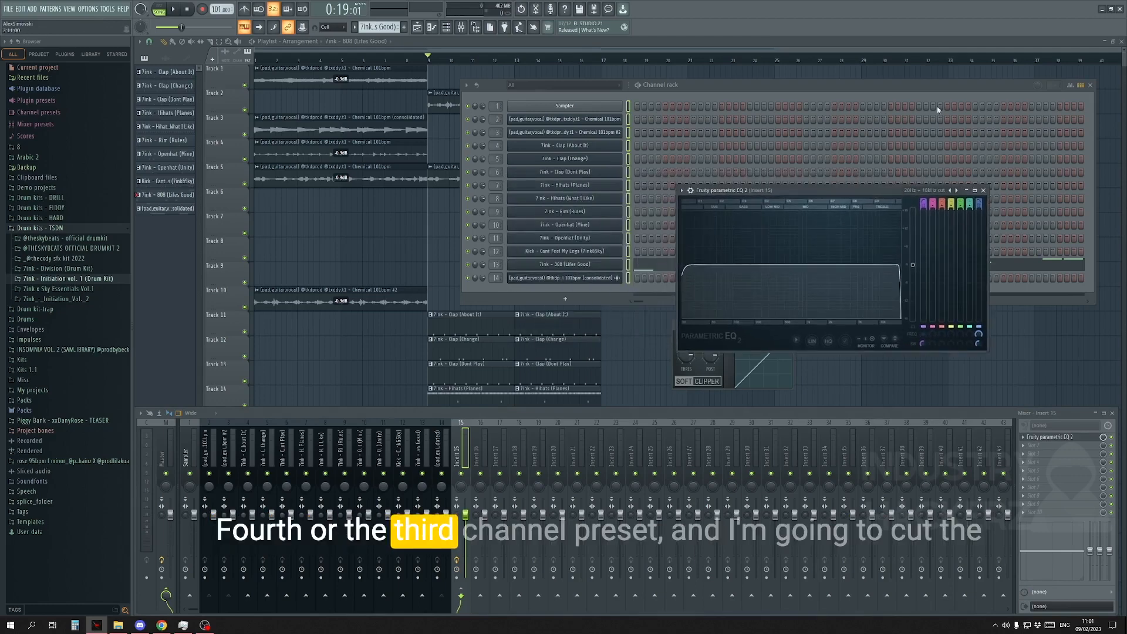
pyautogui.click(1090, 85)
pyautogui.moveTo(781, 193); pyautogui.dragTo(822, 157)
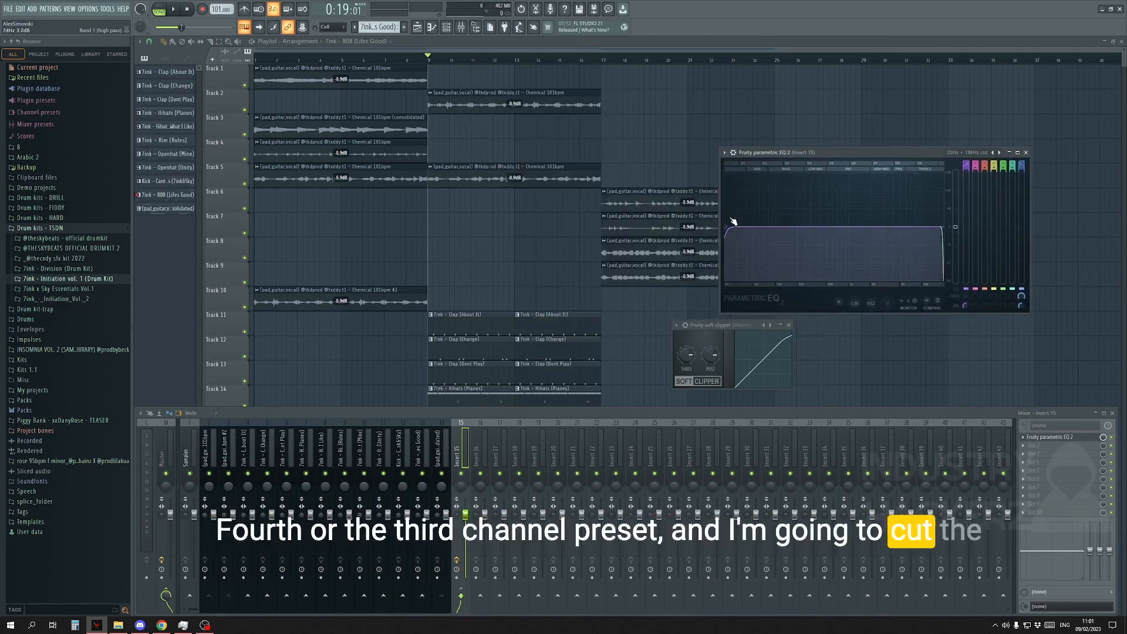
# Step: Cut the melody's low end by moving the EQ's low-cut band into the low-mid range while the beat plays
pyautogui.scroll(-5, 664, 281)
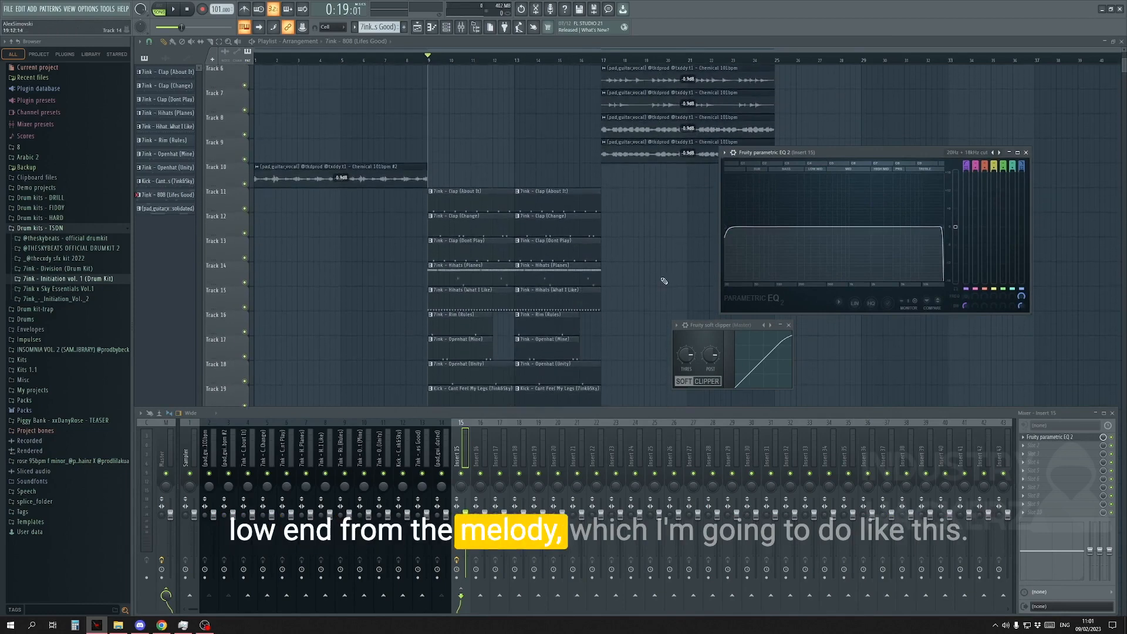
pyautogui.scroll(3, 664, 281)
pyautogui.press('space')
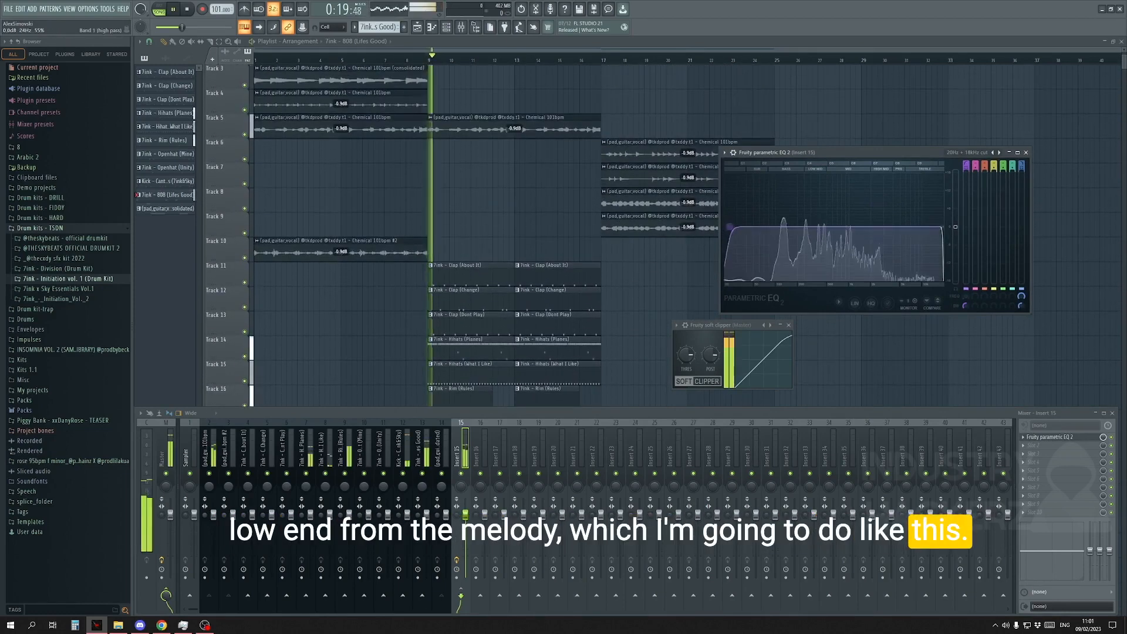
pyautogui.moveTo(730, 226); pyautogui.dragTo(812, 226)
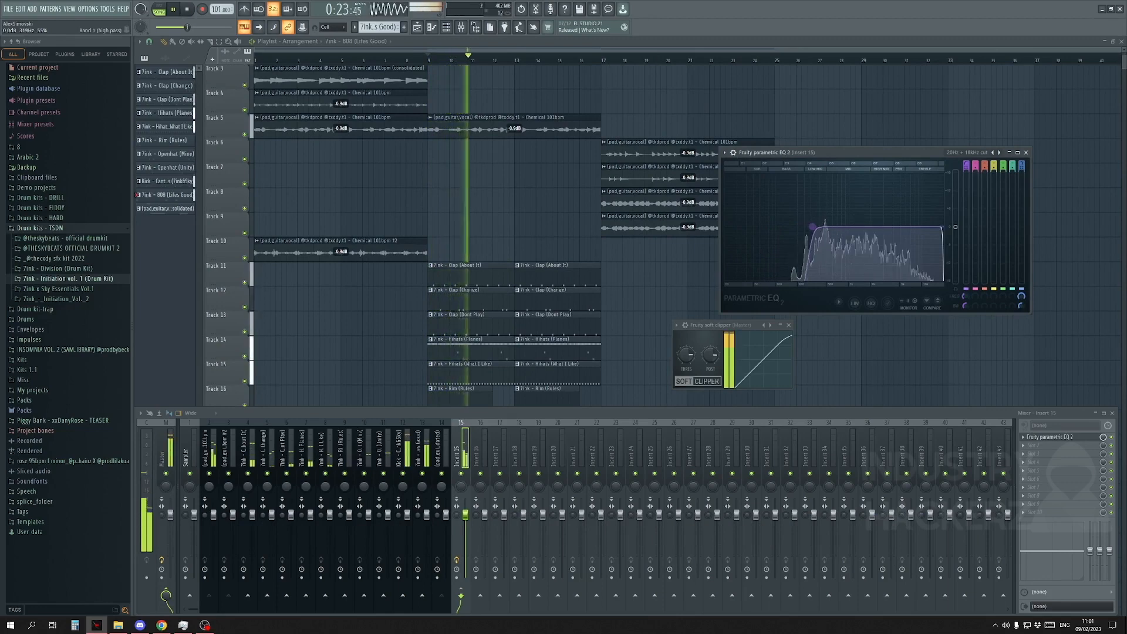
pyautogui.press('space')
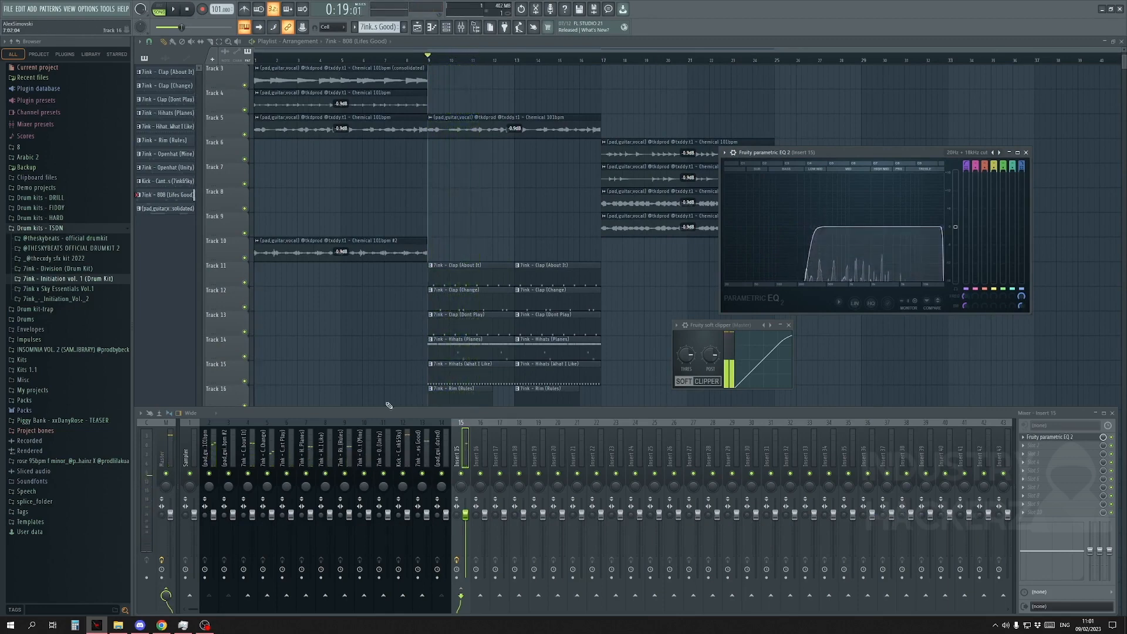
# Step: Create an automation clip for the mix level of the EQ on Insert 15 and clear the plugin windows from the playlist
pyautogui.scroll(-3, 422, 394)
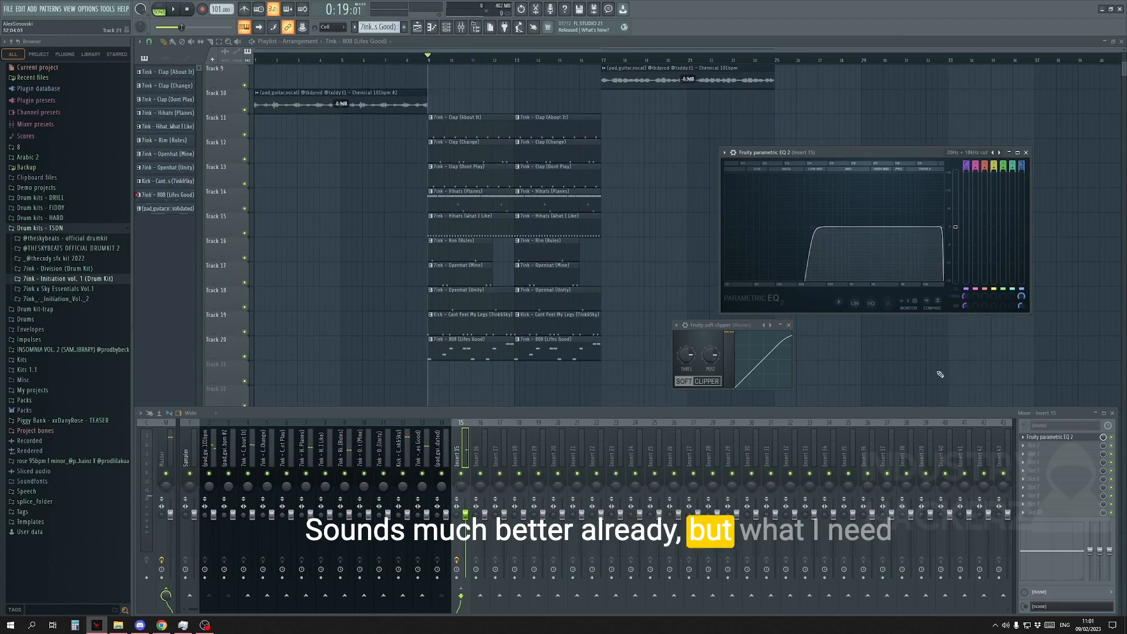
pyautogui.rightClick(1103, 437)
pyautogui.click(1086, 503)
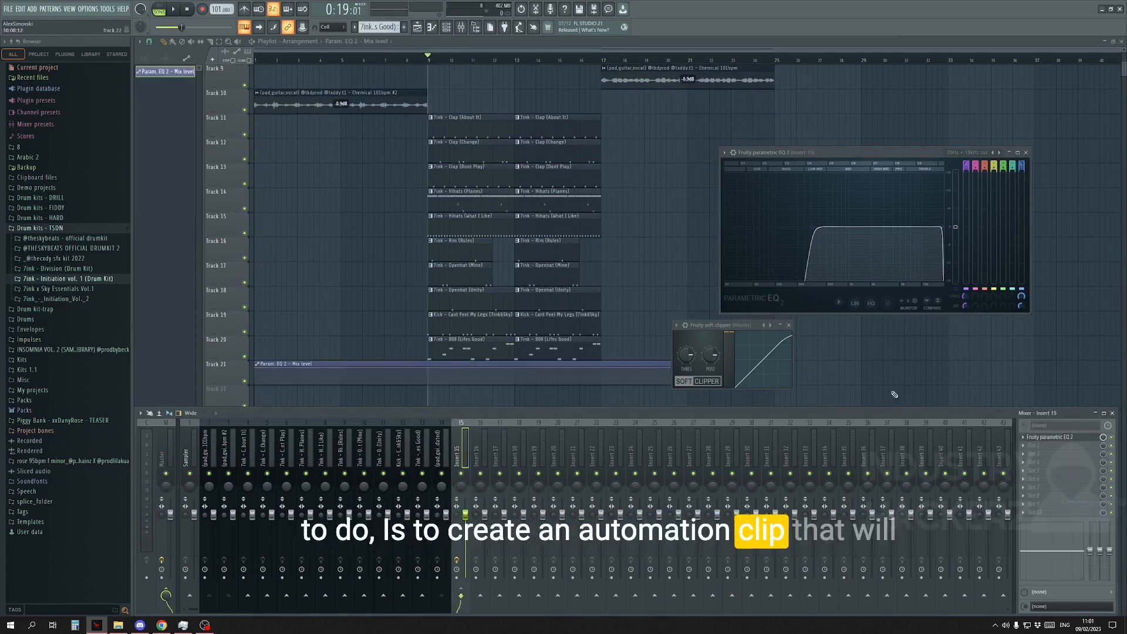
pyautogui.moveTo(866, 152); pyautogui.dragTo(838, 157)
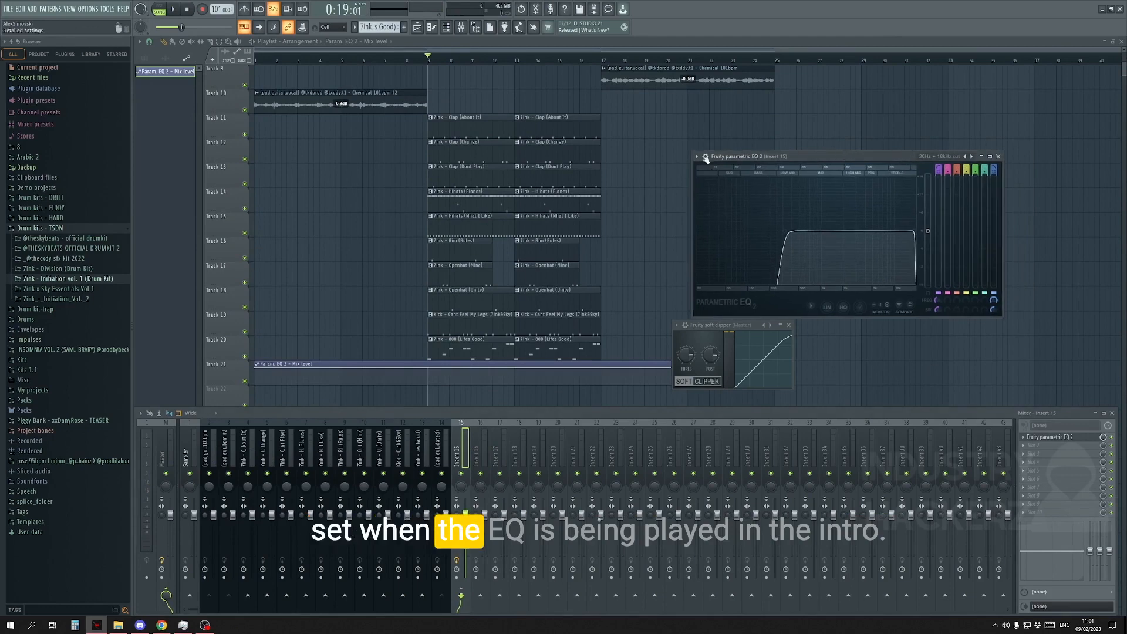
pyautogui.click(648, 177)
# Step: Shape the EQ mix level automation to stay at minimum until bar 9 and jump to full there, and play the intro
pyautogui.scroll(5, 374, 347)
pyautogui.scroll(-2, 358, 294)
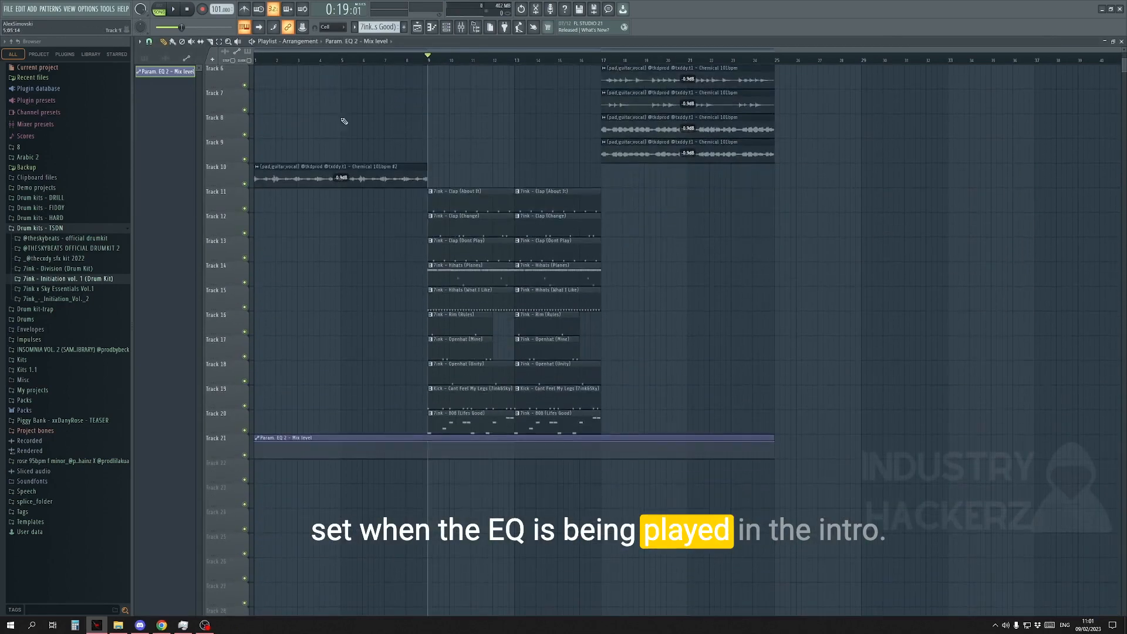
pyautogui.scroll(5, 335, 231)
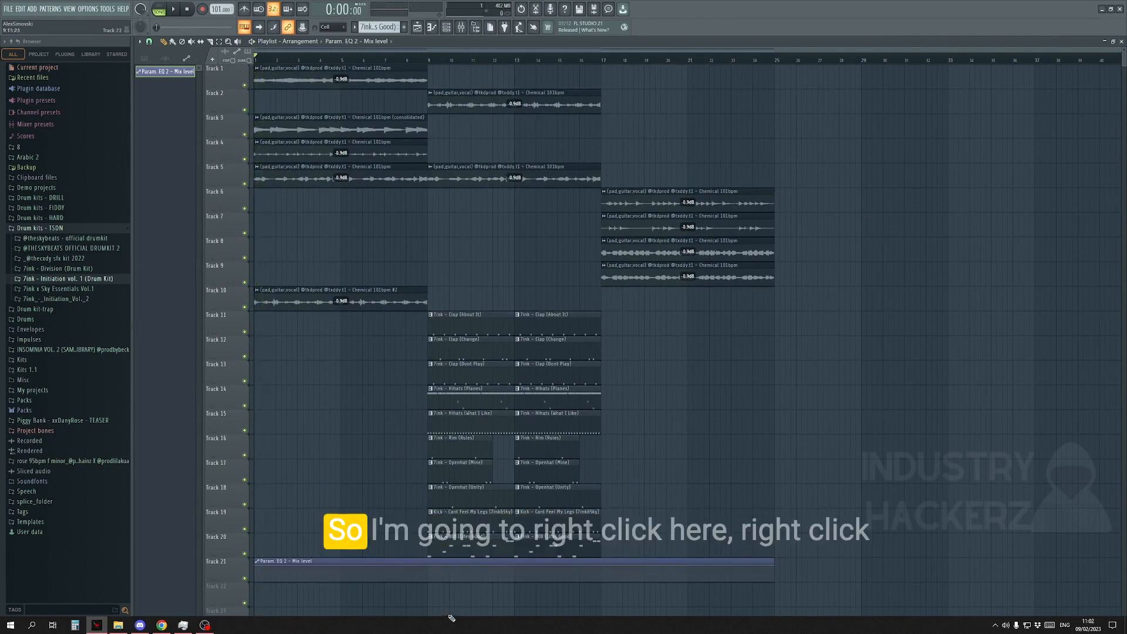
pyautogui.rightClick(428, 580)
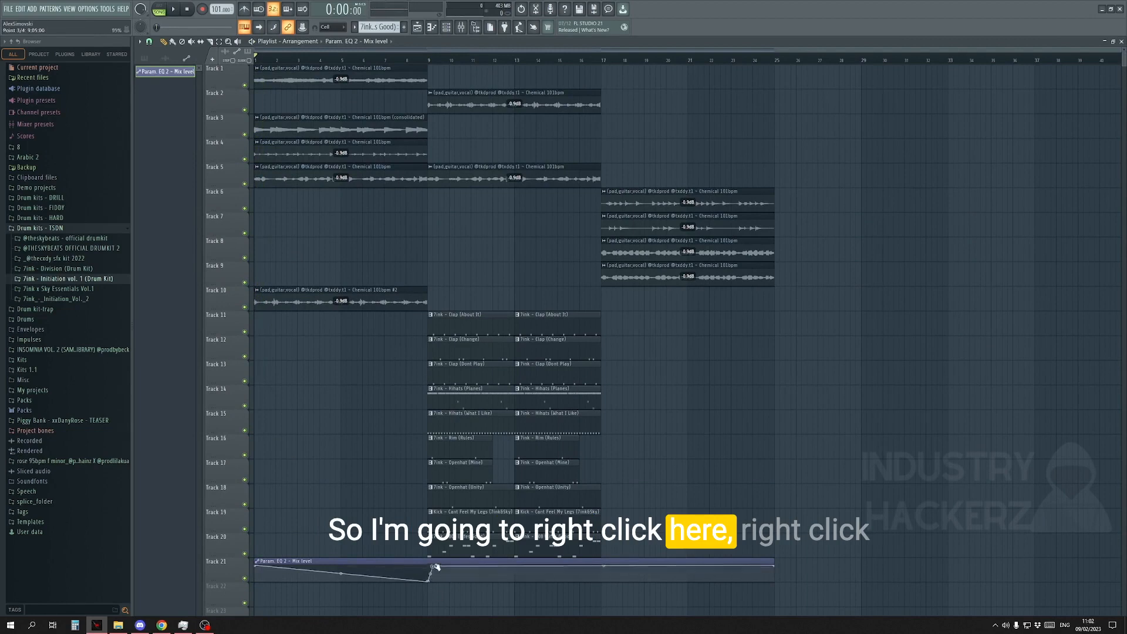
pyautogui.moveTo(436, 567); pyautogui.dragTo(428, 566)
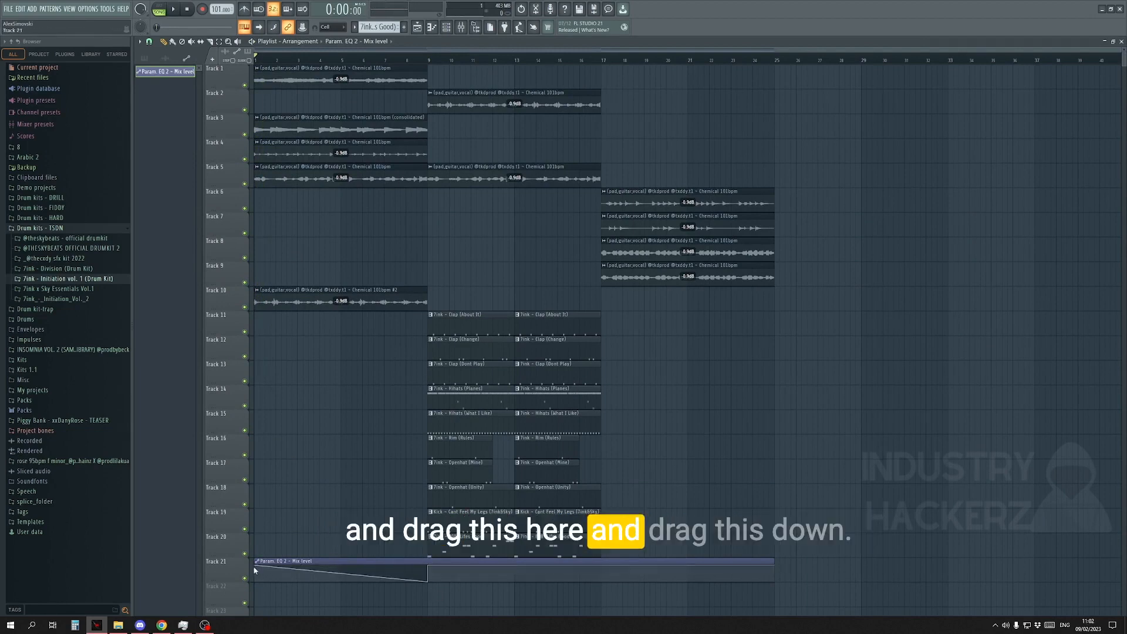
pyautogui.moveTo(255, 567); pyautogui.dragTo(255, 582)
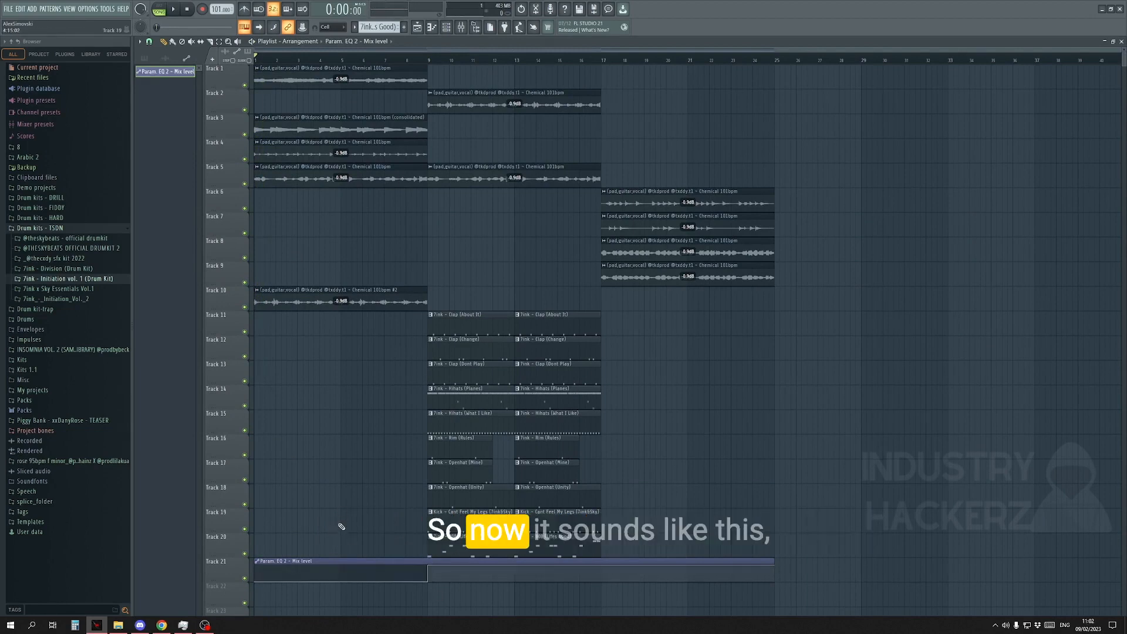
pyautogui.press('space')
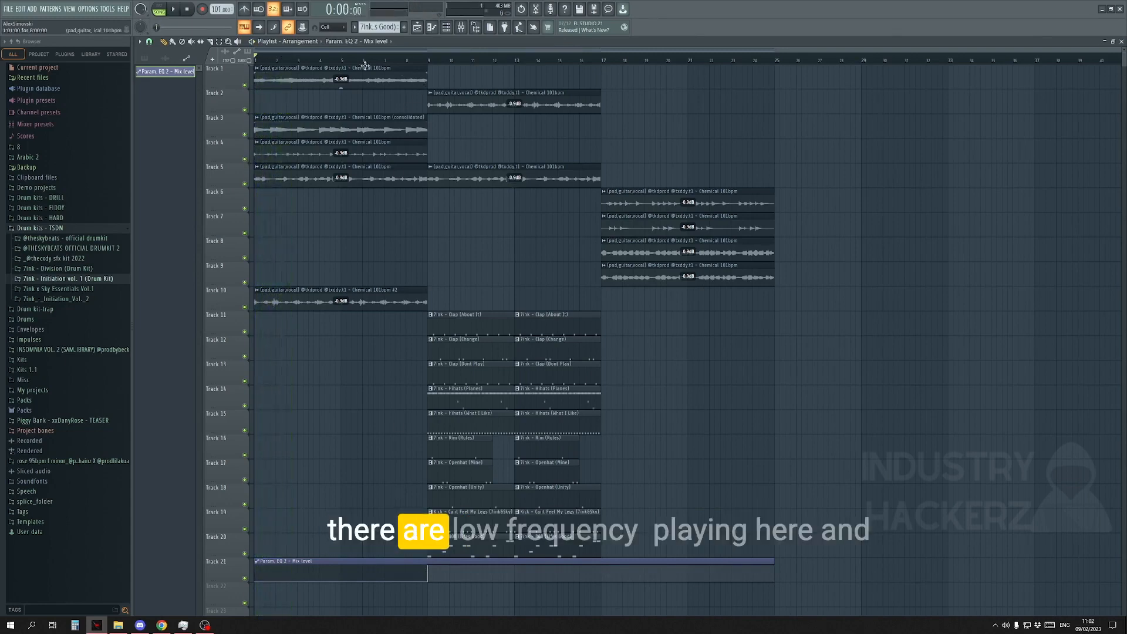
# Step: Play the arrangement from bar 9 to check the melody's low-end cut once the drums enter
pyautogui.click(429, 59)
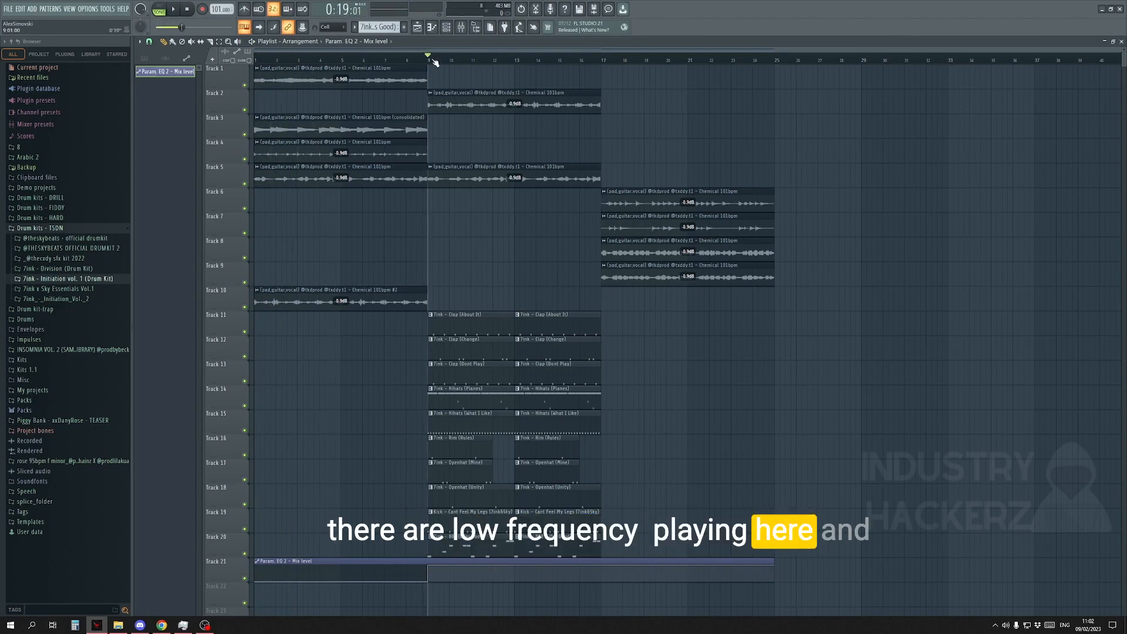
pyautogui.press('space')
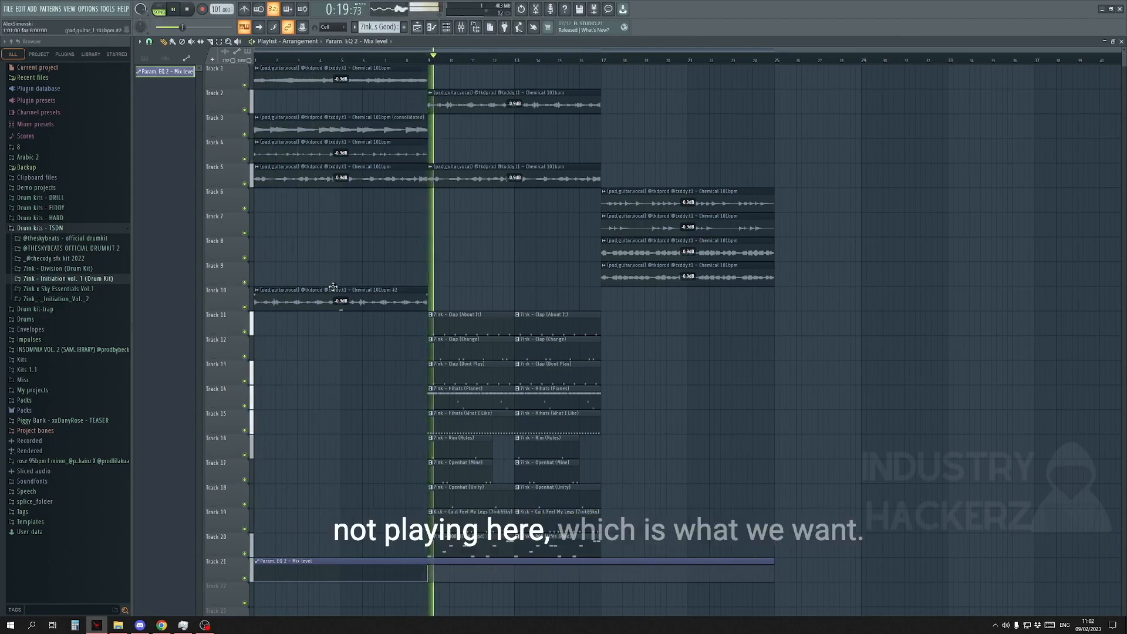
pyautogui.press('space')
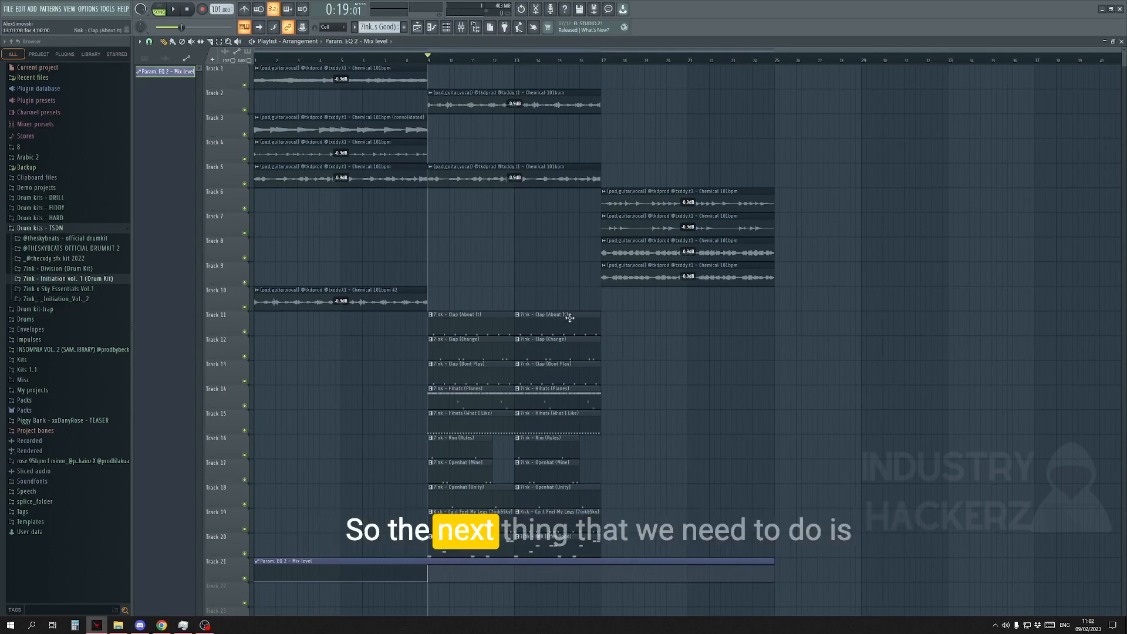
# Step: Slice the EQ mix level automation clip on track 21 at bars 9 and 17 and place the playhead at bar 17
pyautogui.click(428, 579)
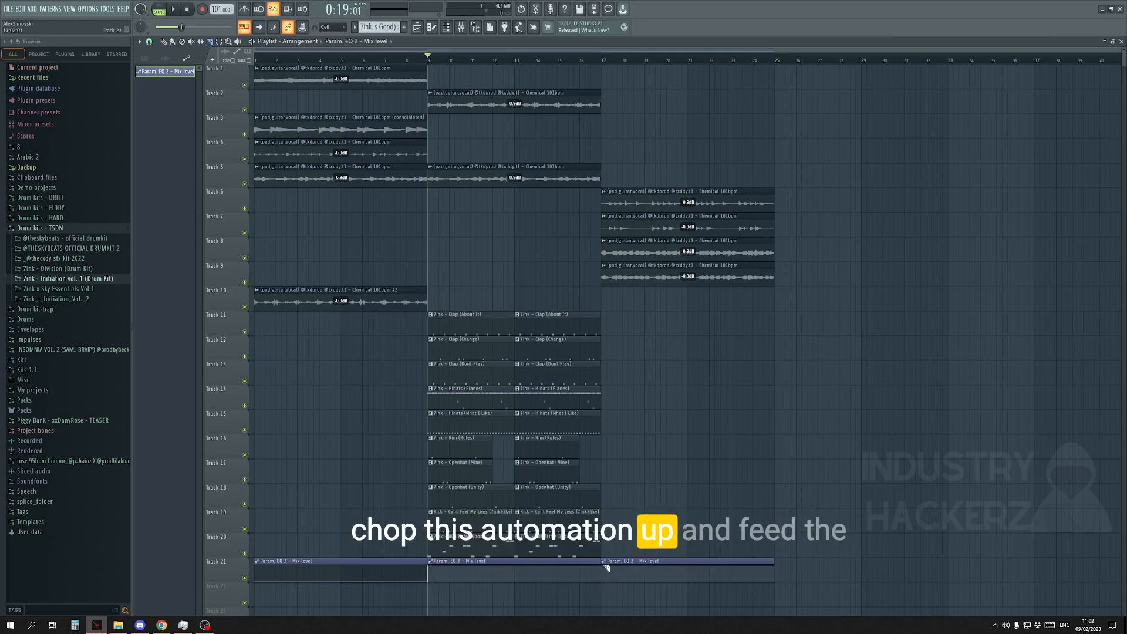
pyautogui.click(163, 42)
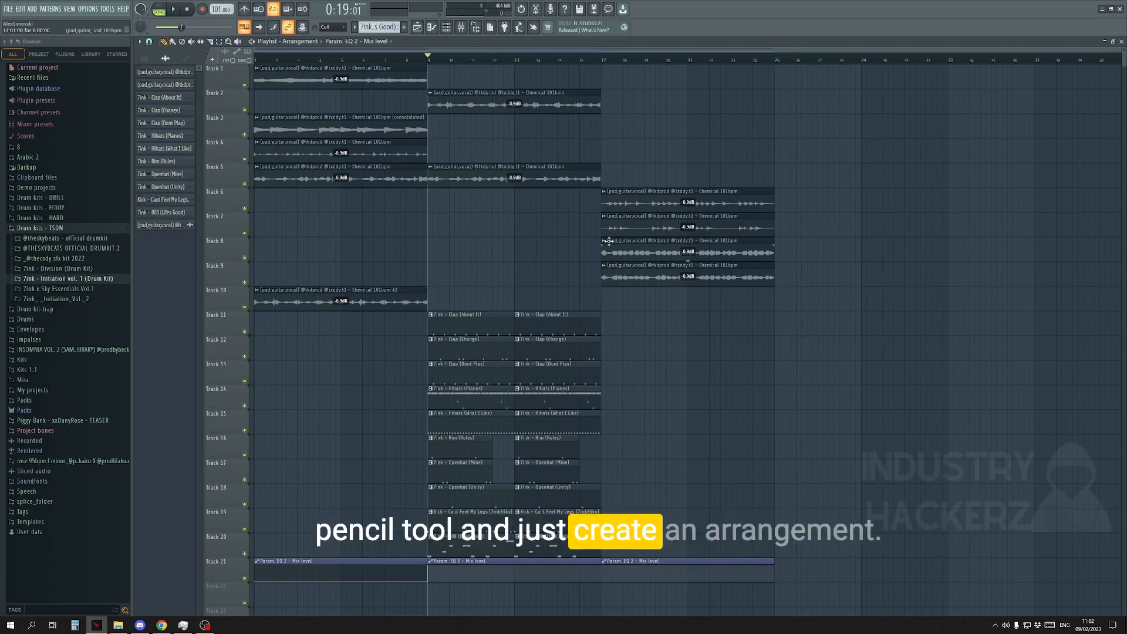
pyautogui.click(597, 53)
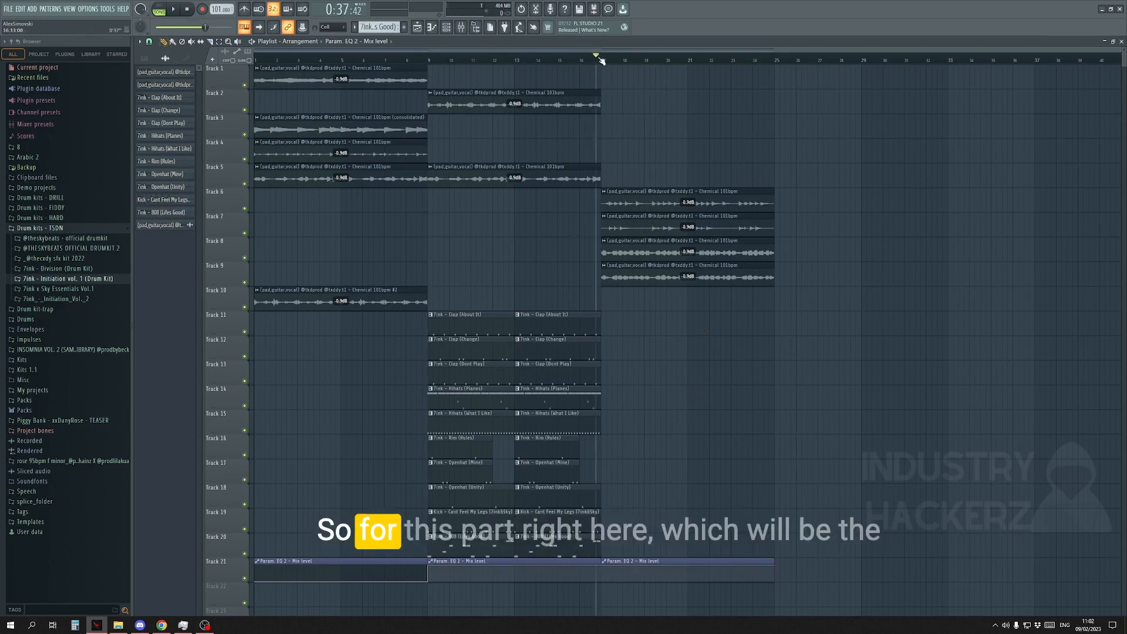
pyautogui.scroll(3, 744, 248)
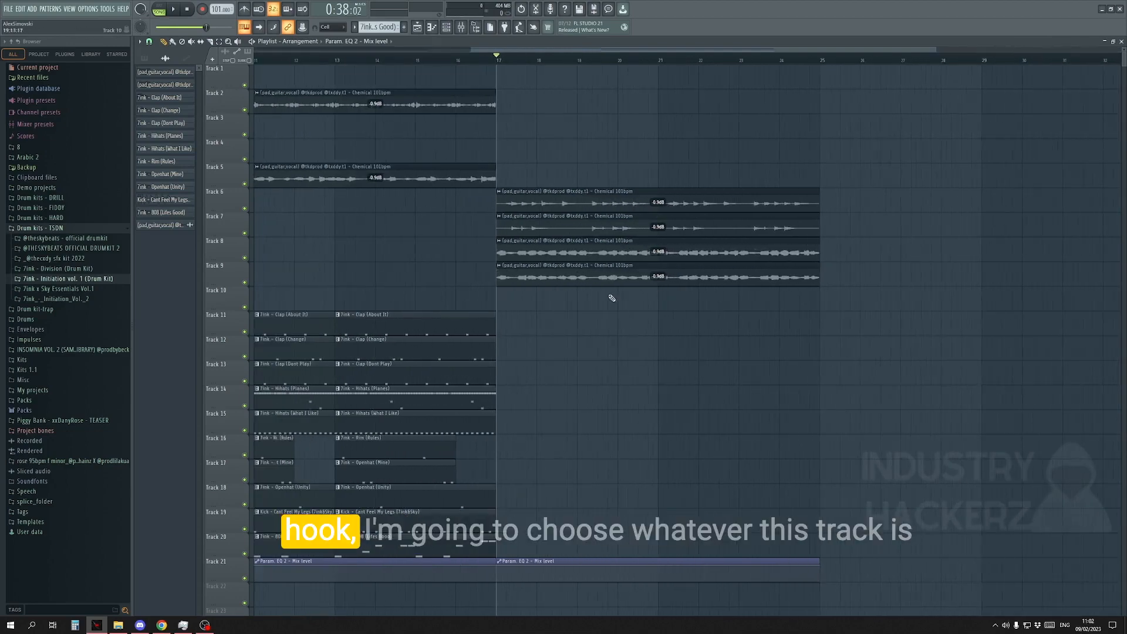
# Step: Move the sample clips on tracks 6, 7 and 9 to bar 25 and lower the track 8 vocal clip's gain to -2.8 dB
pyautogui.moveTo(582, 284); pyautogui.dragTo(906, 284)
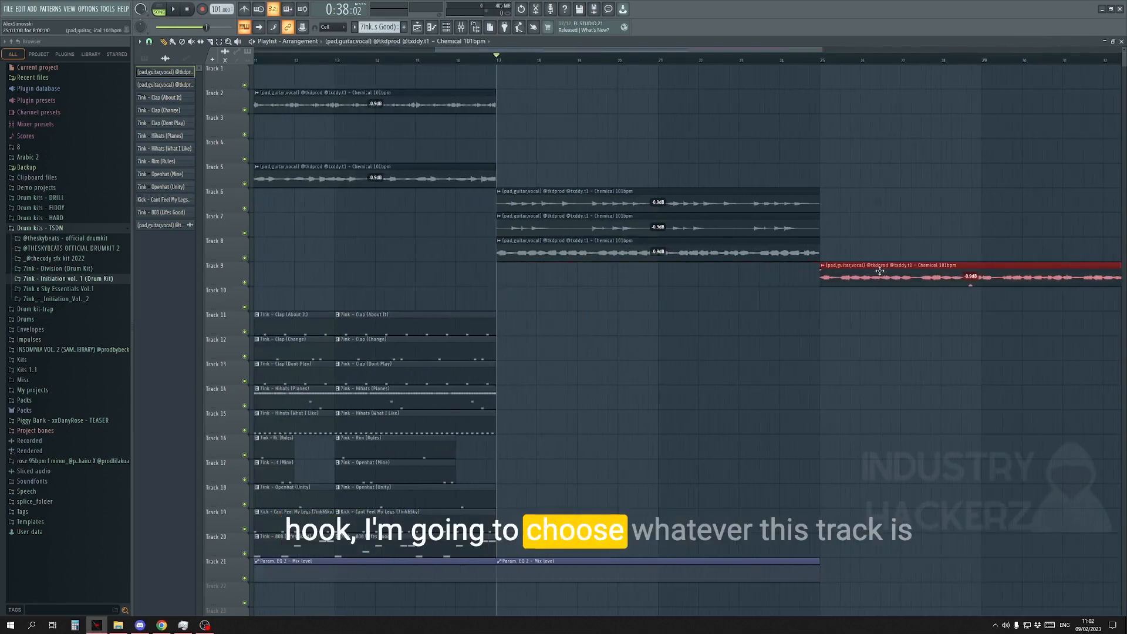
pyautogui.moveTo(844, 261); pyautogui.dragTo(754, 183)
pyautogui.moveTo(650, 197); pyautogui.dragTo(665, 234)
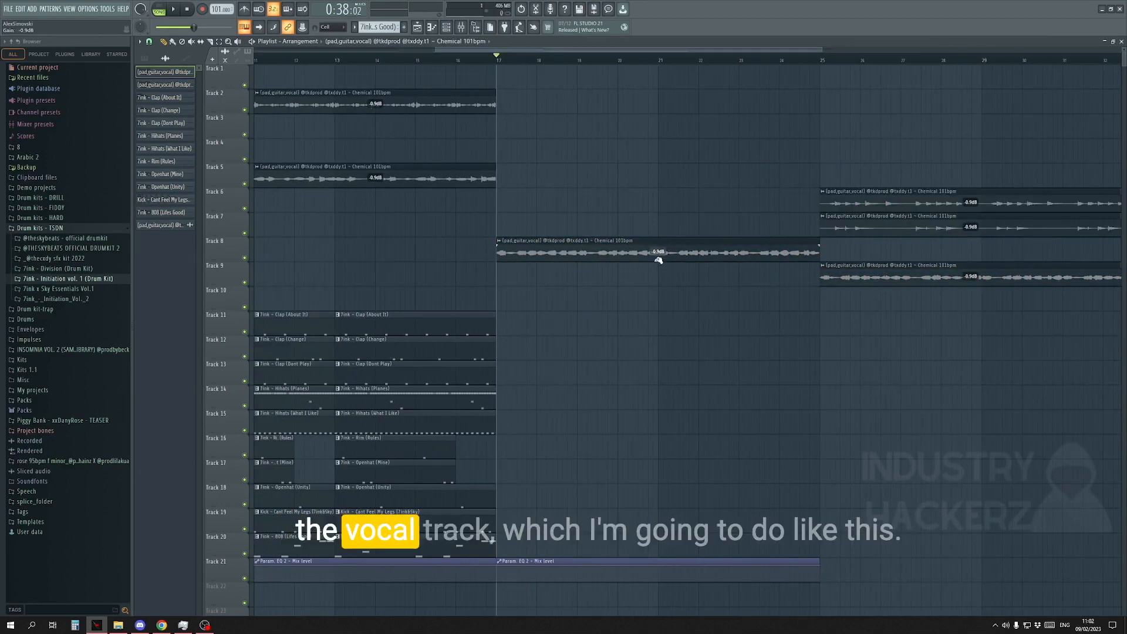
pyautogui.moveTo(658, 259); pyautogui.dragTo(658, 271)
pyautogui.doubleClick(681, 248)
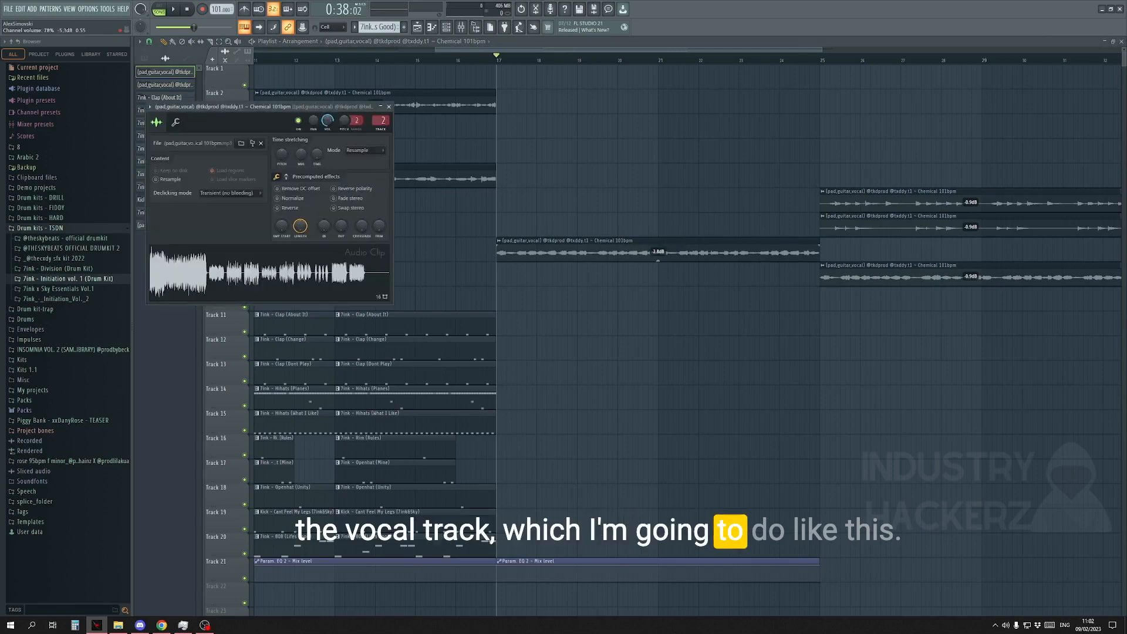
pyautogui.press('Escape')
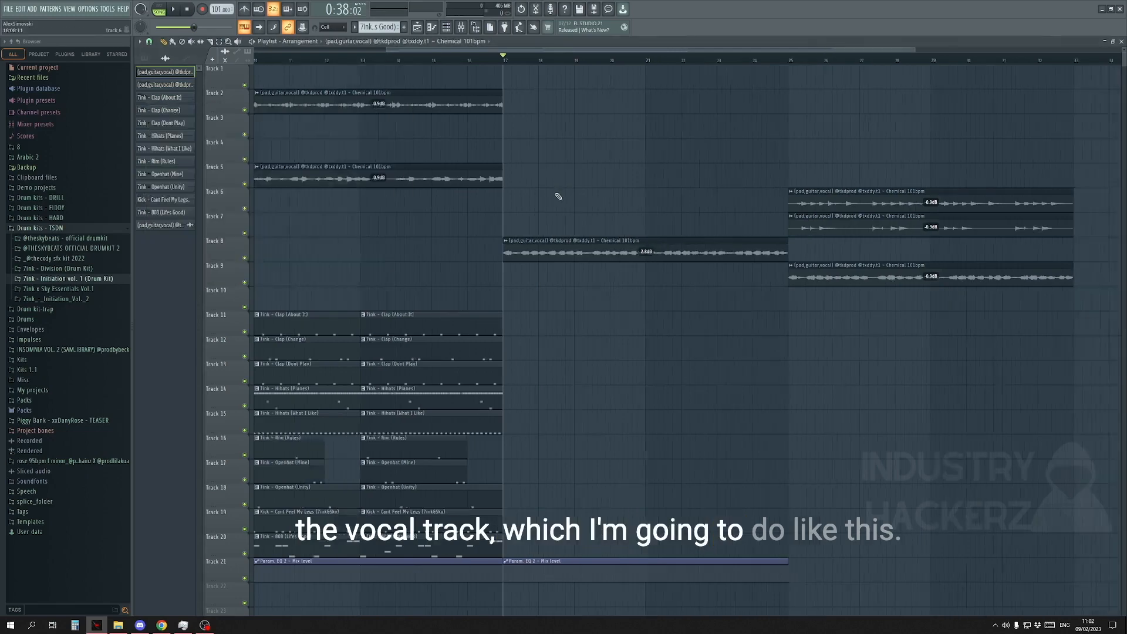
# Step: Duplicate the bars 9–17 drums and 808 plus the track 2 and 5 melody clips to bar 17, and play the hook
pyautogui.scroll(-3, 576, 348)
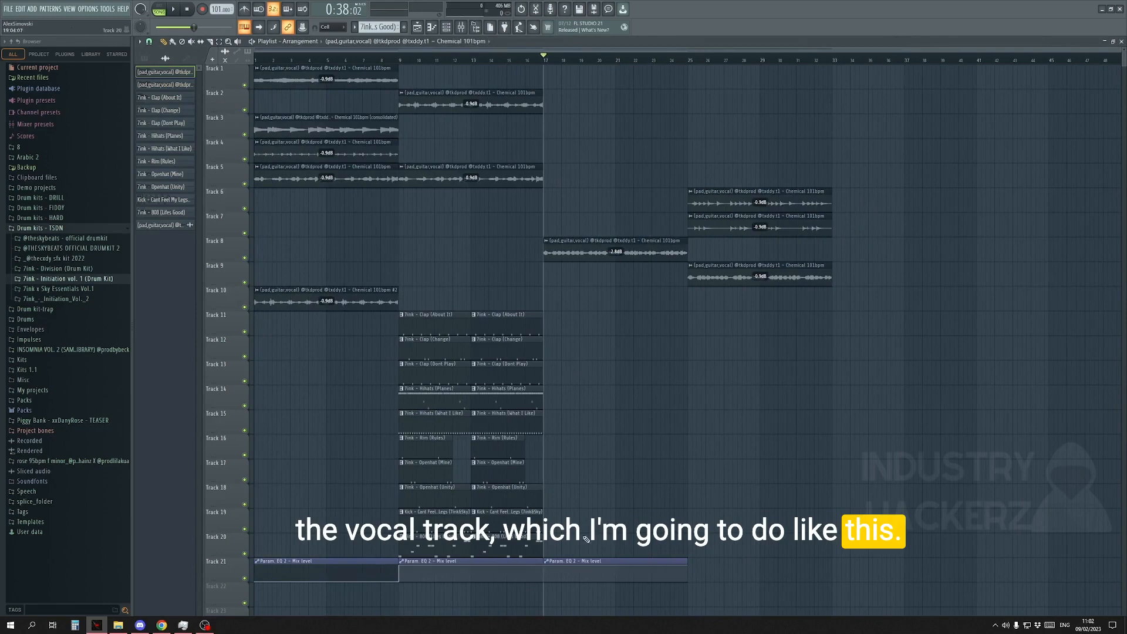
pyautogui.moveTo(546, 550); pyautogui.dragTo(427, 321)
pyautogui.moveTo(434, 317); pyautogui.dragTo(577, 317)
pyautogui.moveTo(549, 181); pyautogui.dragTo(586, 93)
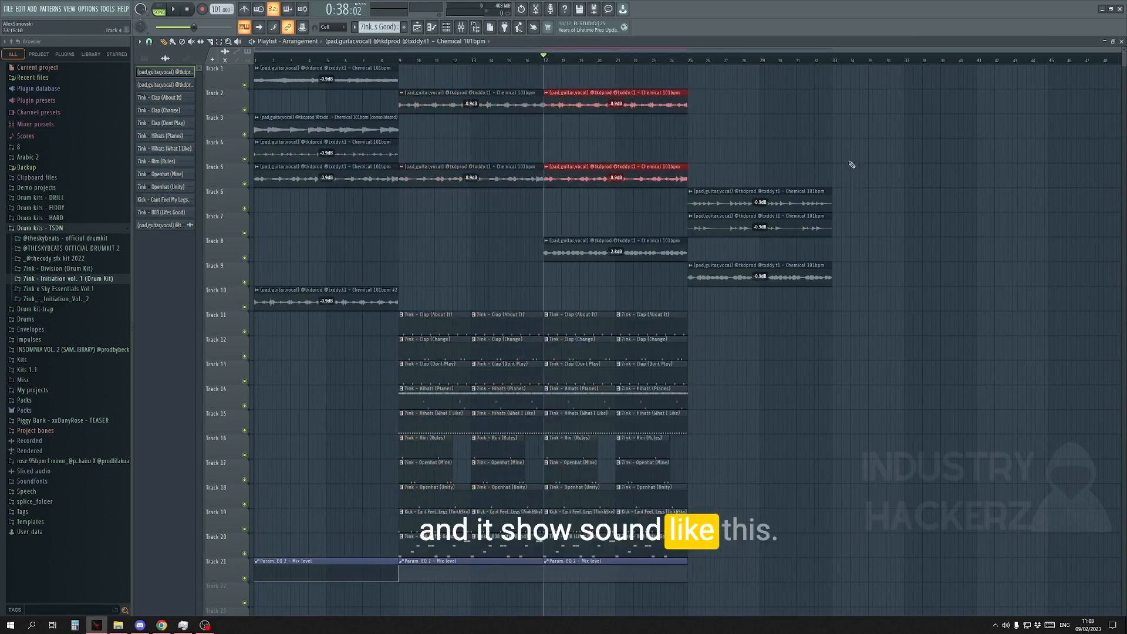
pyautogui.press('space')
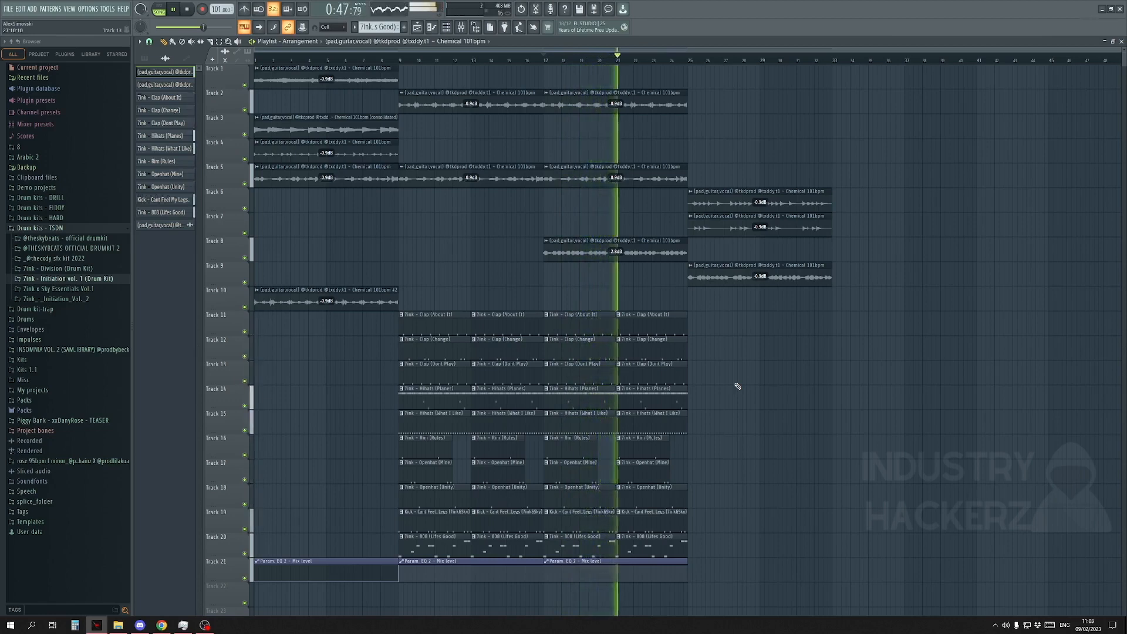
pyautogui.press('space')
# Step: Move the clips on tracks 6, 7 and 9 to bar 41 and fill bars 25–41 with only the track 5 guitar for the verse
pyautogui.moveTo(750, 339); pyautogui.dragTo(795, 176)
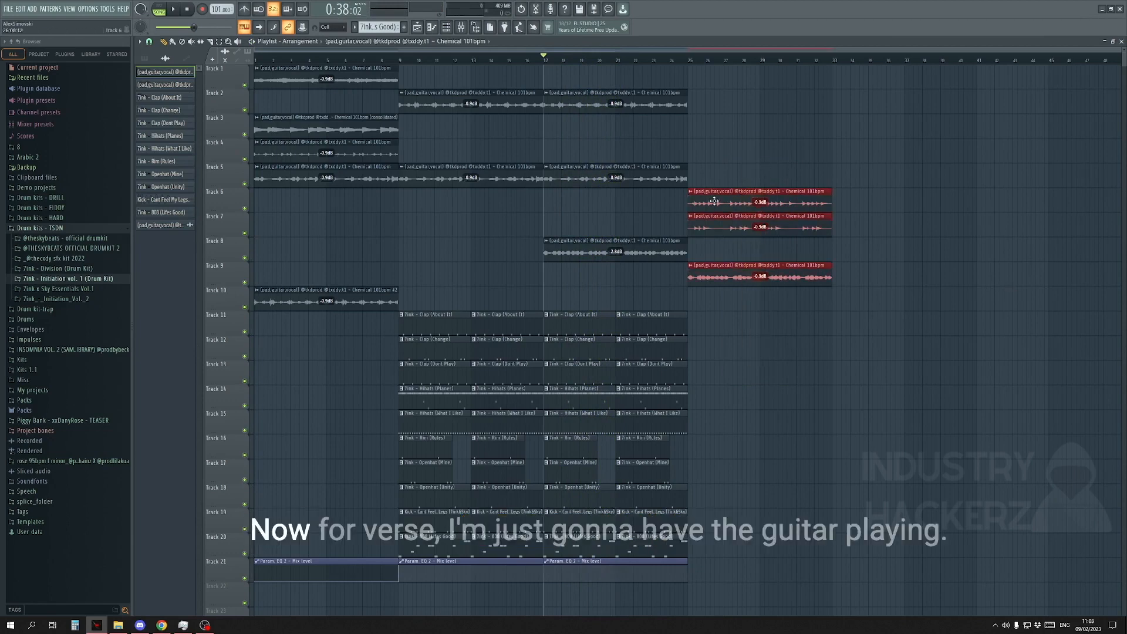
pyautogui.moveTo(714, 200); pyautogui.dragTo(1003, 199)
pyautogui.moveTo(586, 101); pyautogui.dragTo(729, 102)
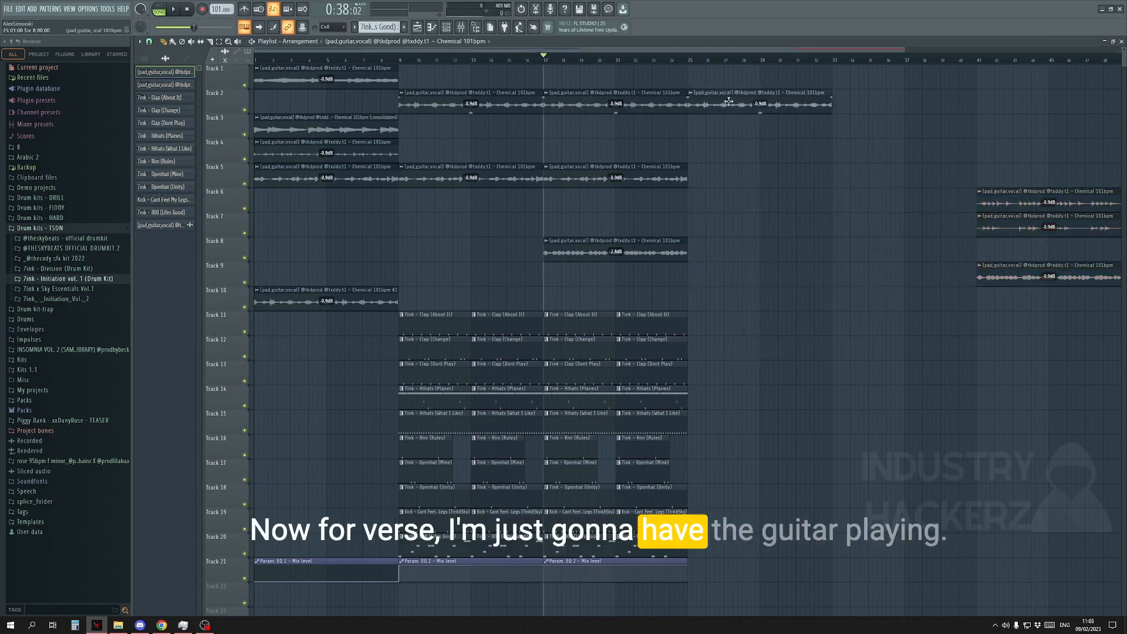
pyautogui.moveTo(605, 177); pyautogui.dragTo(856, 176)
pyautogui.rightClick(745, 97)
pyautogui.scroll(-2, 828, 287)
# Step: Audition the clips on tracks 6, 7 and 9 and move them to bar 33 for the verse's second half
pyautogui.moveTo(811, 335); pyautogui.dragTo(887, 155)
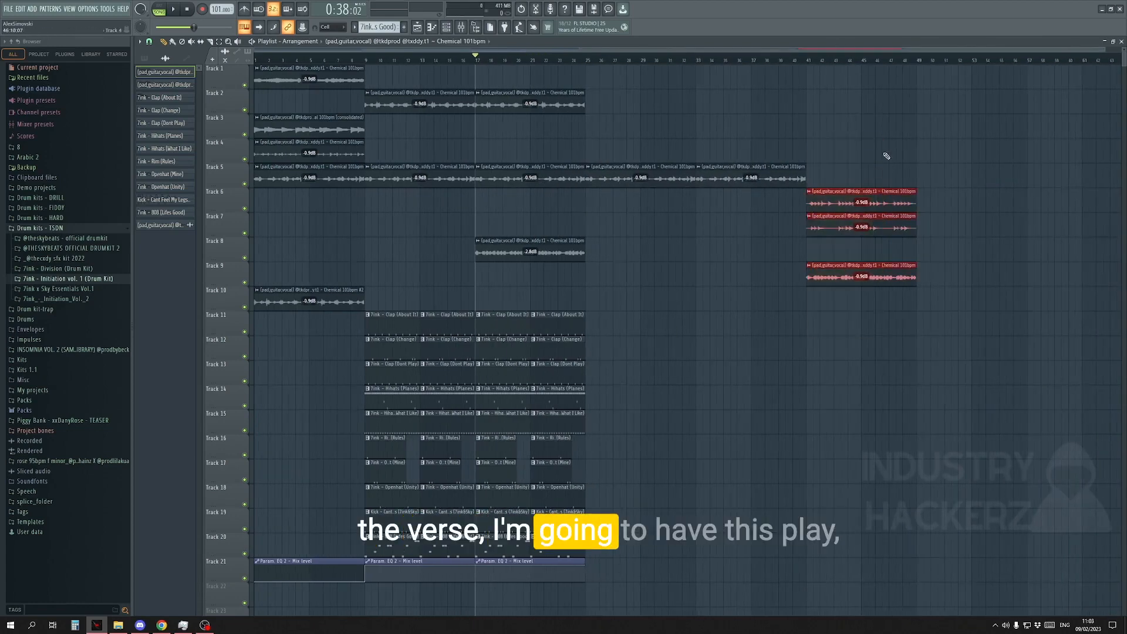
pyautogui.click(809, 62)
pyautogui.press('space')
pyautogui.keyDown('ctrl'); pyautogui.click(882, 160); pyautogui.keyUp('ctrl')
pyautogui.moveTo(853, 376); pyautogui.dragTo(741, 199)
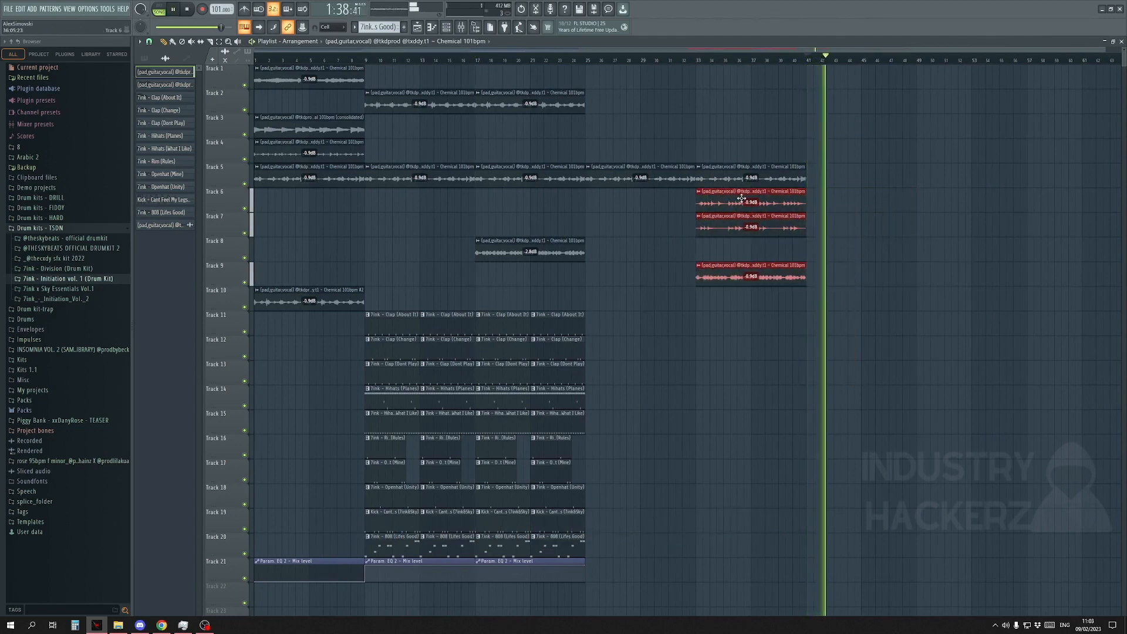
pyautogui.click(687, 58)
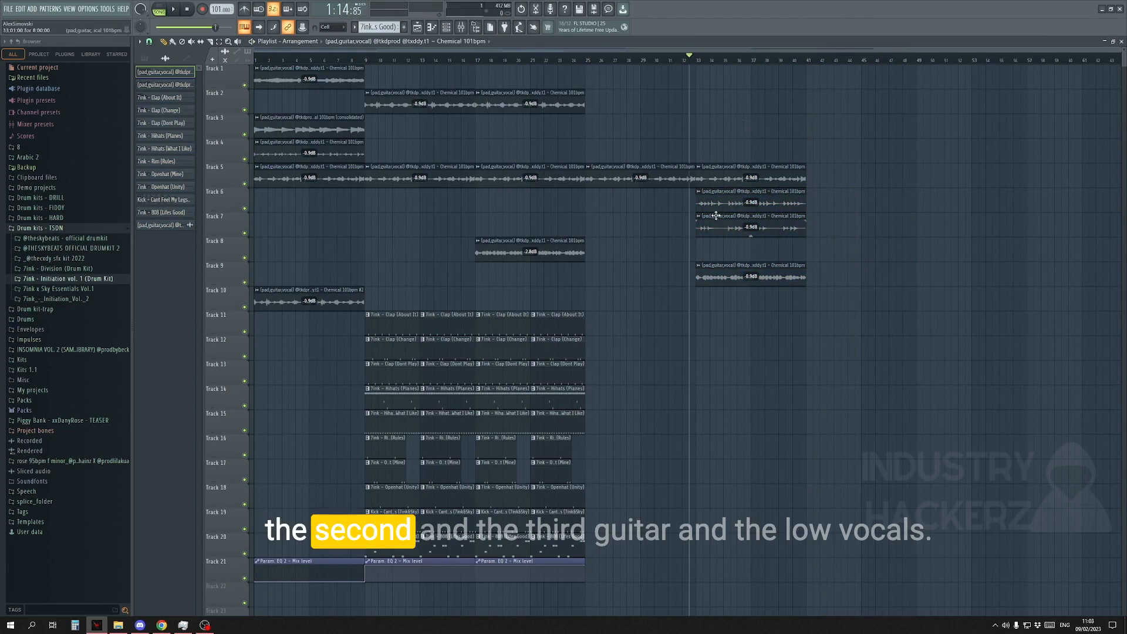
# Step: Duplicate the drums, 808 and EQ automation across bars 25–41 and play the change into bar 33
pyautogui.moveTo(581, 605); pyautogui.dragTo(702, 327)
pyautogui.click(887, 364)
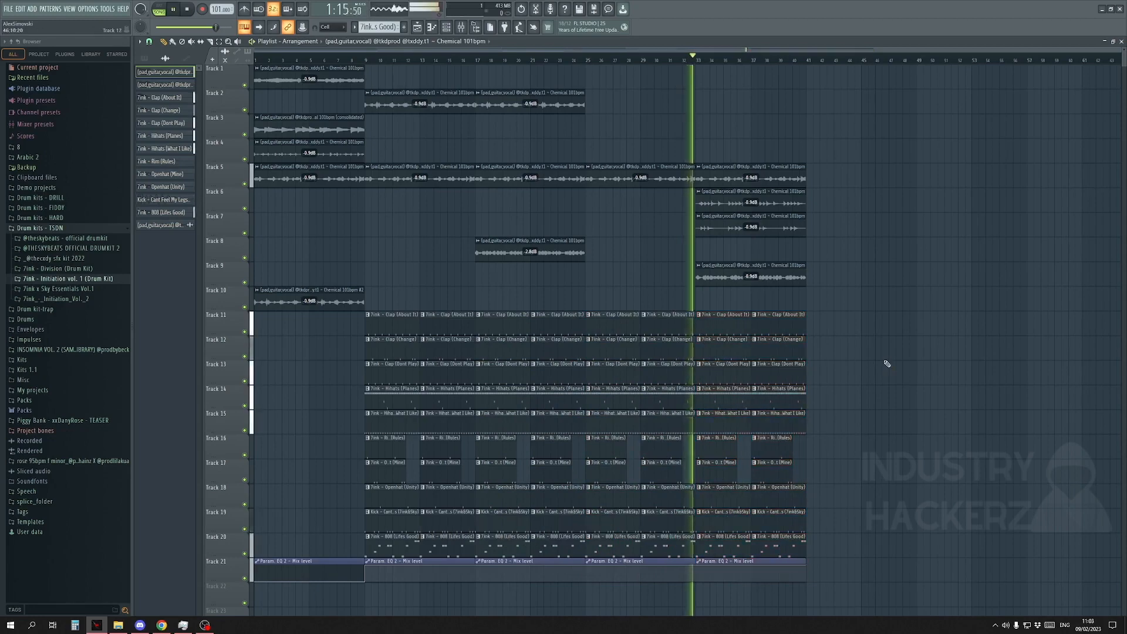
pyautogui.scroll(1, 909, 412)
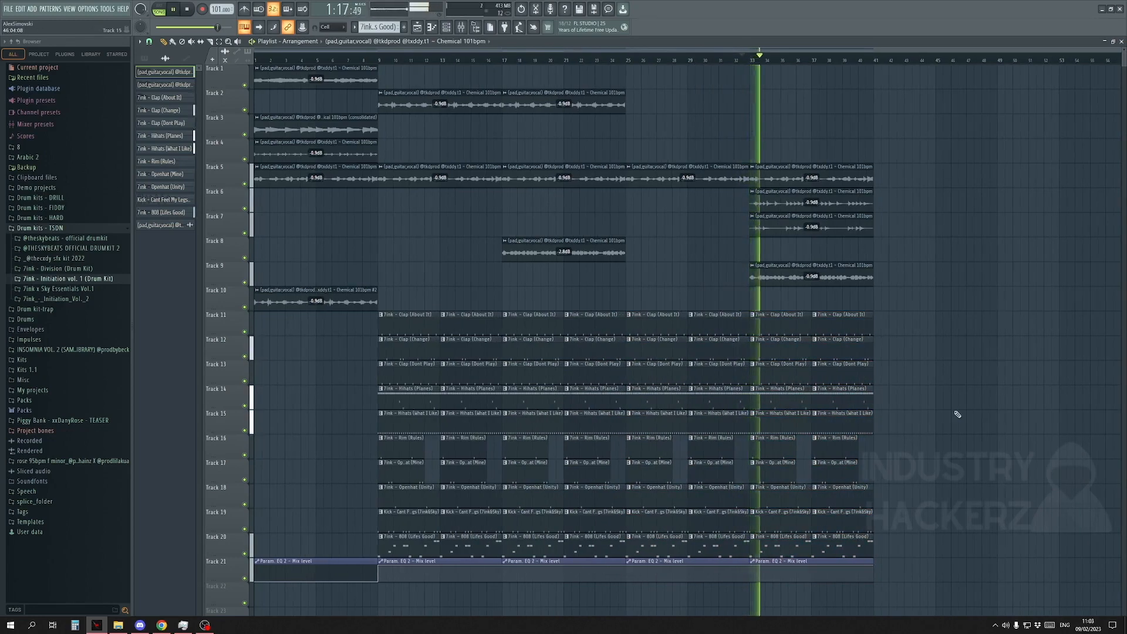
pyautogui.scroll(-1, 957, 414)
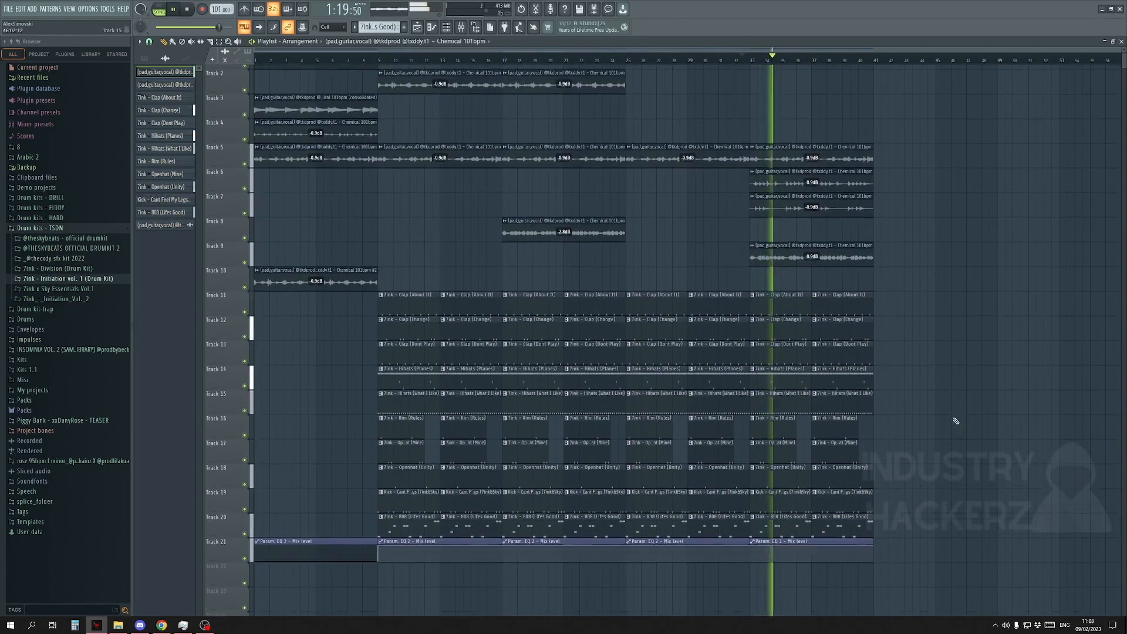
pyautogui.scroll(-1, 956, 421)
pyautogui.press('space')
# Step: Duplicate the whole arrangement from bars 1–41 to bar 41 and clear the selection
pyautogui.moveTo(942, 580)
pyautogui.mouseDown()
pyautogui.moveTo(255, 66)
pyautogui.moveTo(381, 79)
pyautogui.moveTo(908, 83)
pyautogui.mouseUp()
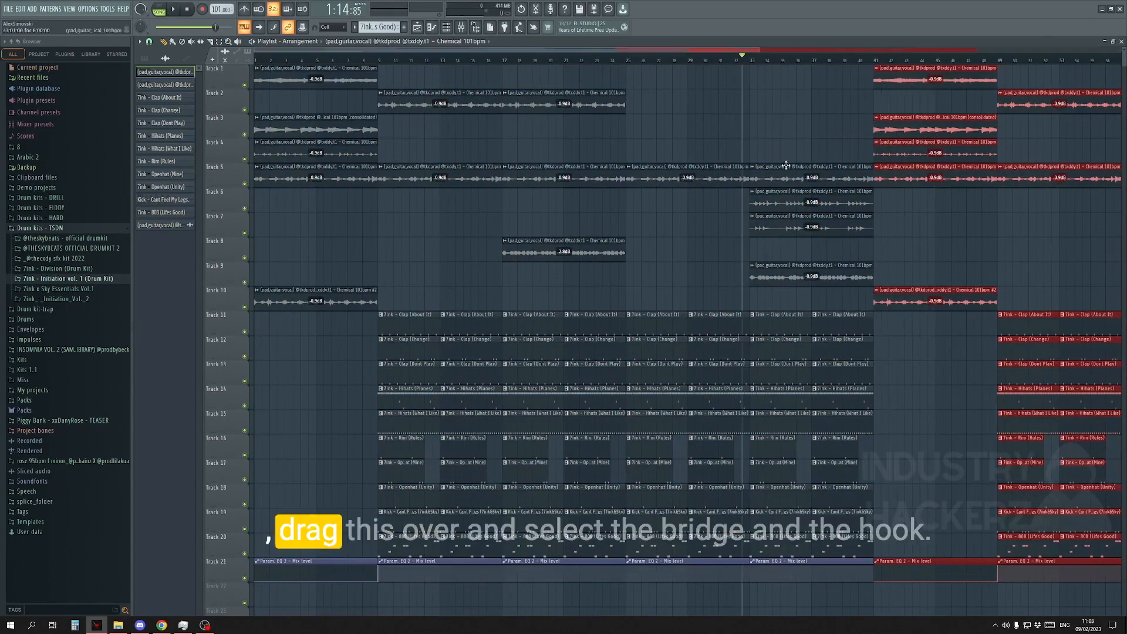
pyautogui.scroll(-3, 786, 166)
pyautogui.click(660, 238)
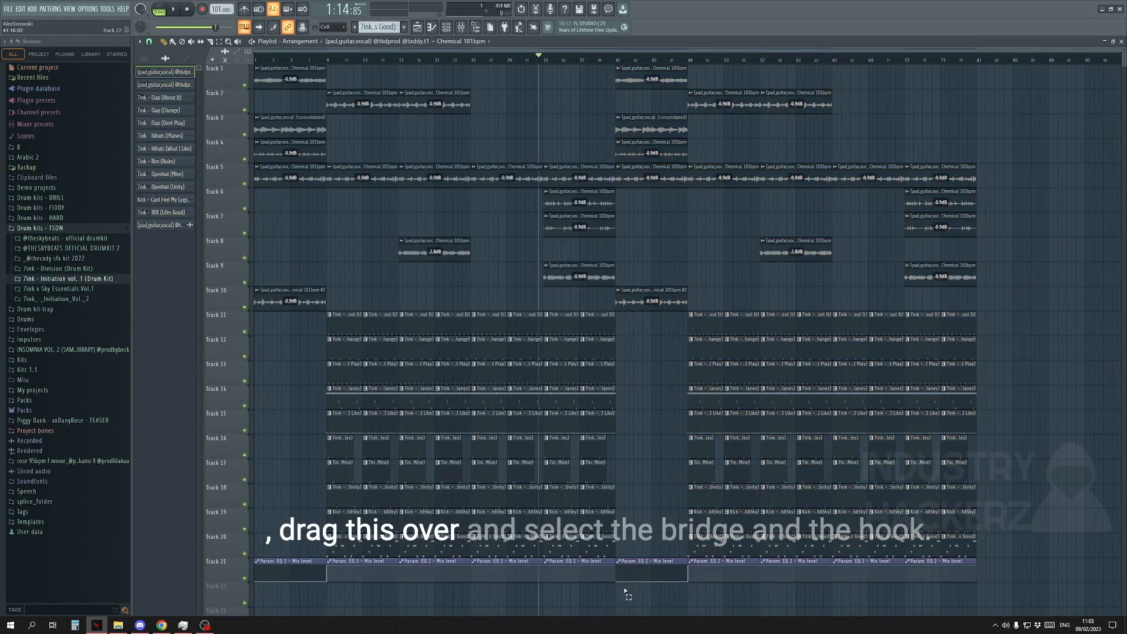
# Step: Duplicate the bridge and hook from bars 41–65 to bar 81 and add a track 2 guitar outro with low-mix EQ automation at bar 105
pyautogui.moveTo(626, 593); pyautogui.dragTo(816, 68)
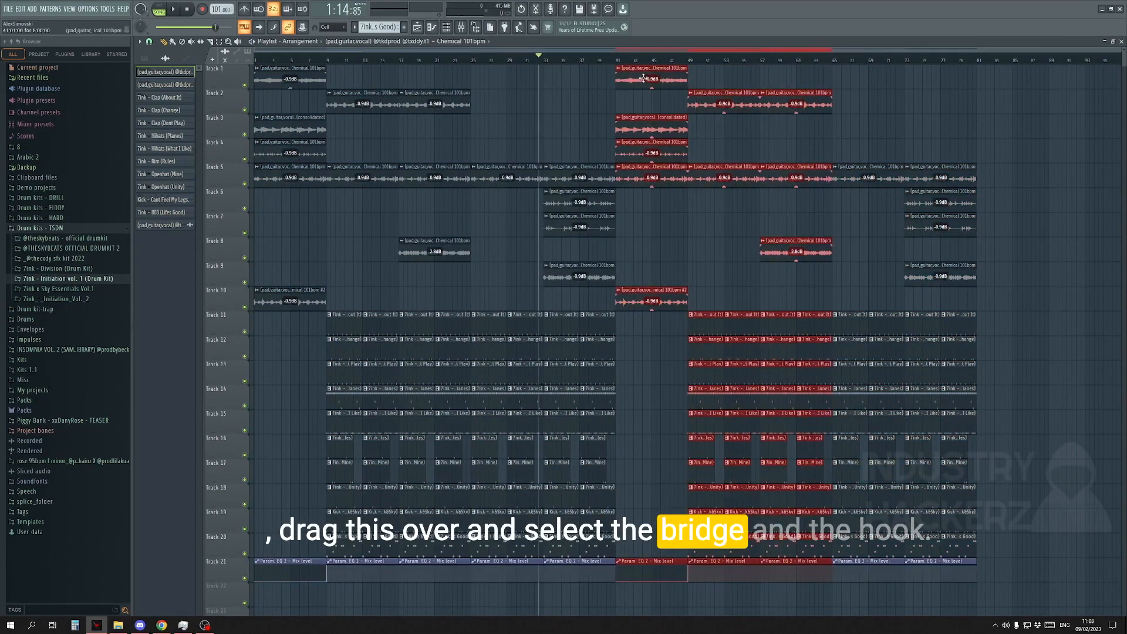
pyautogui.keyDown('shift'); pyautogui.moveTo(643, 78); pyautogui.dragTo(1008, 80); pyautogui.keyUp('shift')
pyautogui.scroll(-3, 673, 184)
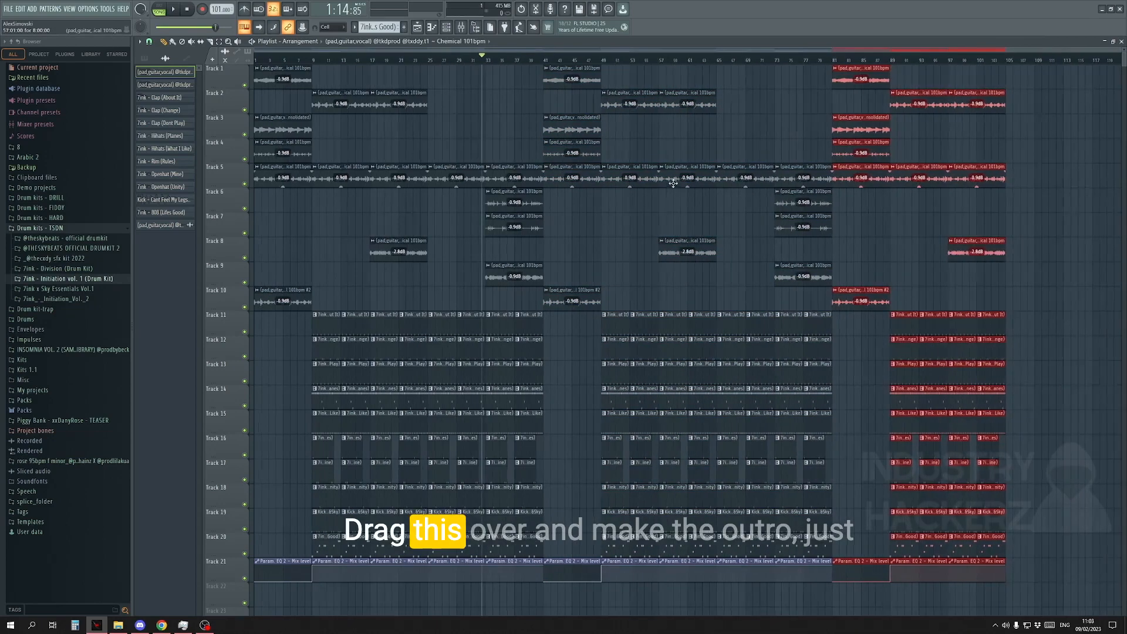
pyautogui.click(1034, 115)
pyautogui.moveTo(1002, 102); pyautogui.dragTo(1032, 103)
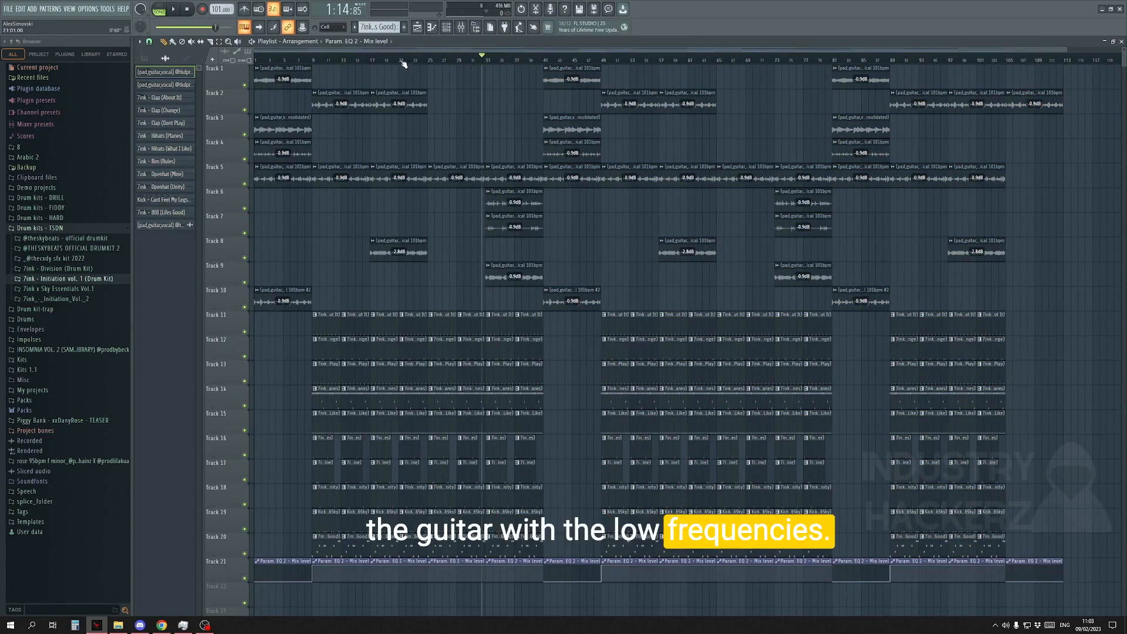
# Step: Review the arrangement by marking its sections along the timeline from intro to outro, clear the marking and return to the start
pyautogui.moveTo(317, 61); pyautogui.dragTo(431, 71)
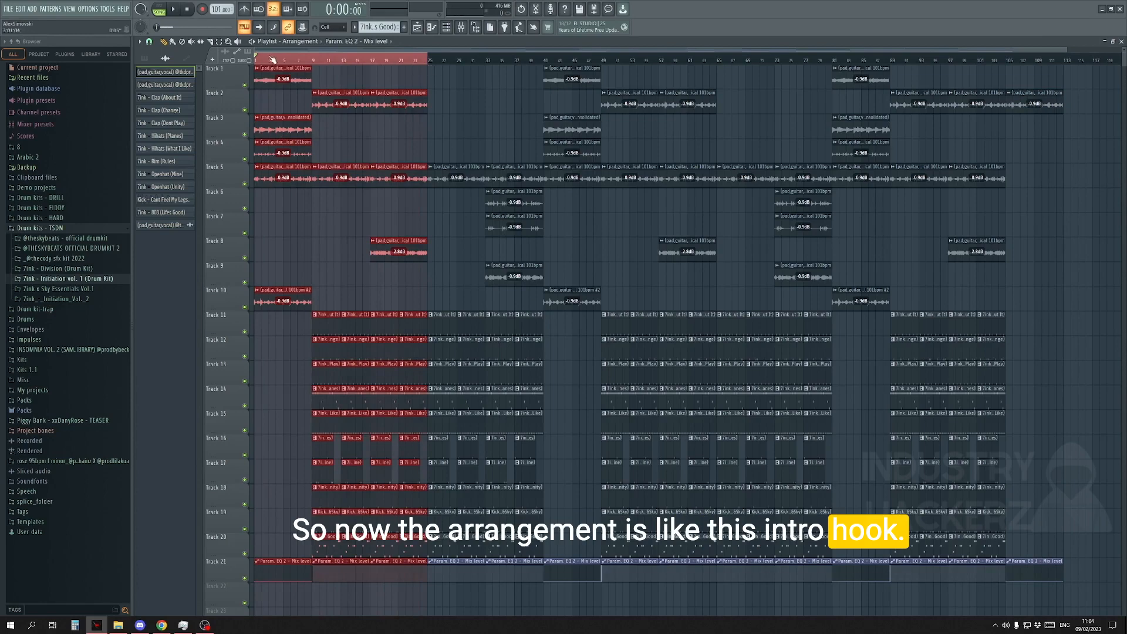
pyautogui.moveTo(272, 59); pyautogui.dragTo(328, 67)
pyautogui.moveTo(428, 71); pyautogui.dragTo(1060, 63)
pyautogui.hotkey('ctrl', 'd')
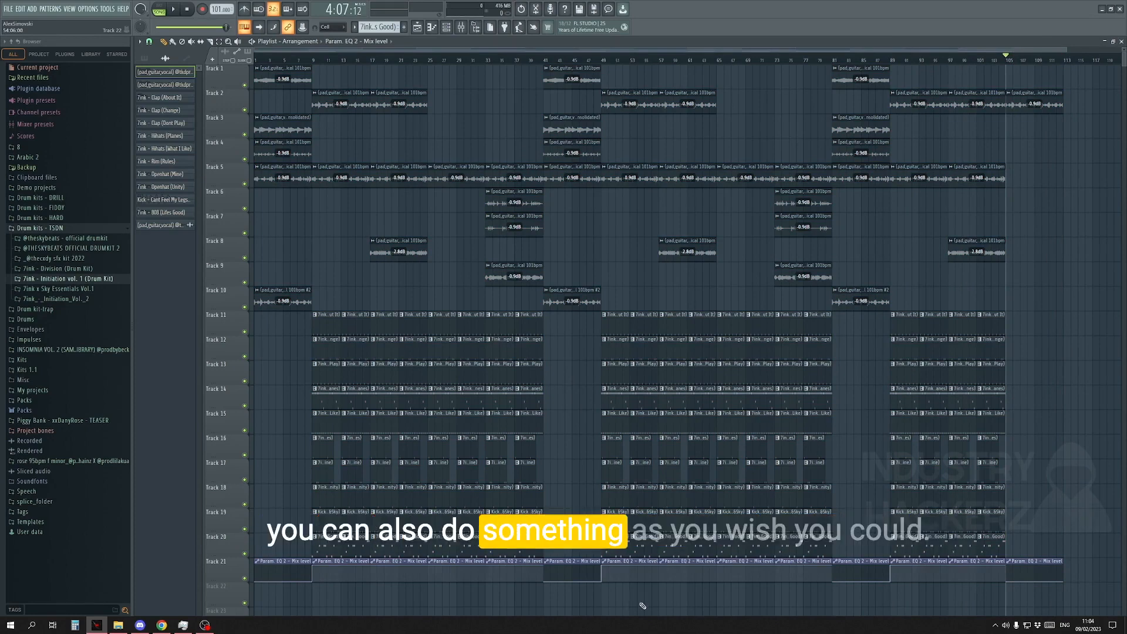
pyautogui.click(303, 60)
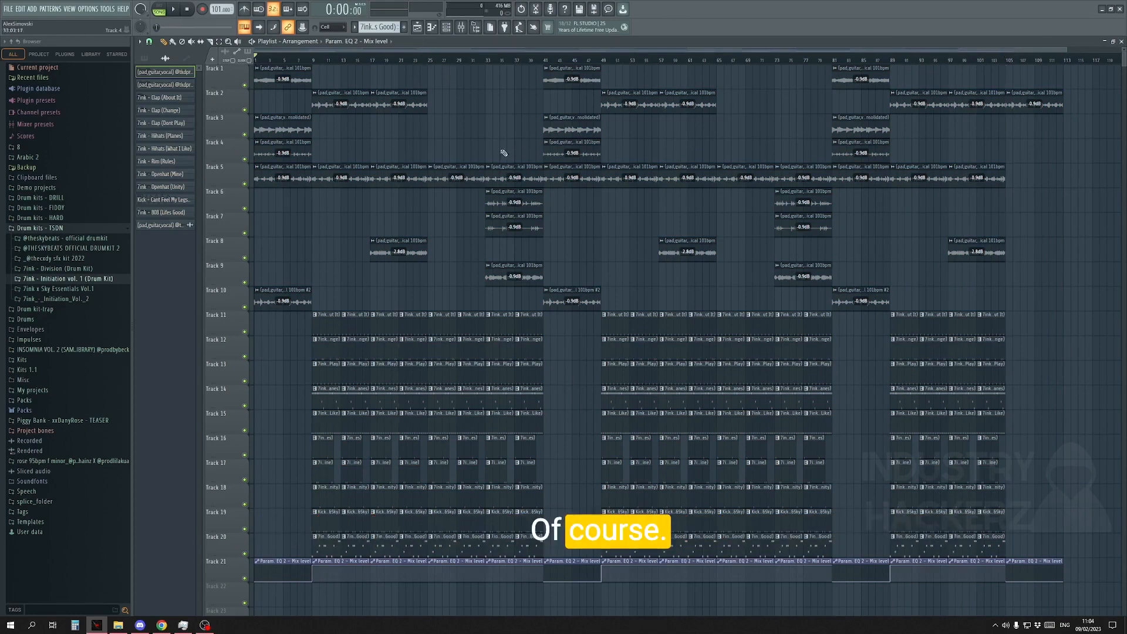